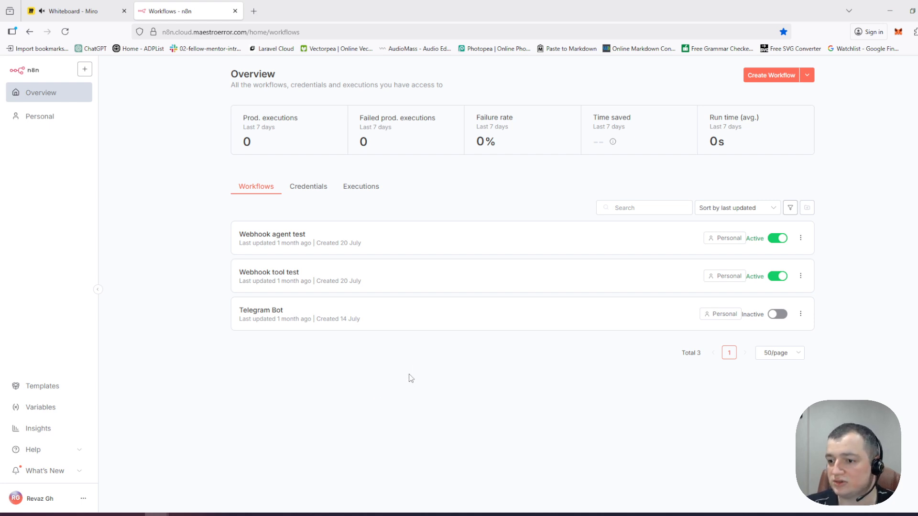
Step: Search the web for "n8n templates" in a new browser tab and open the n8n.io workflow templates library
left_click(254, 11)
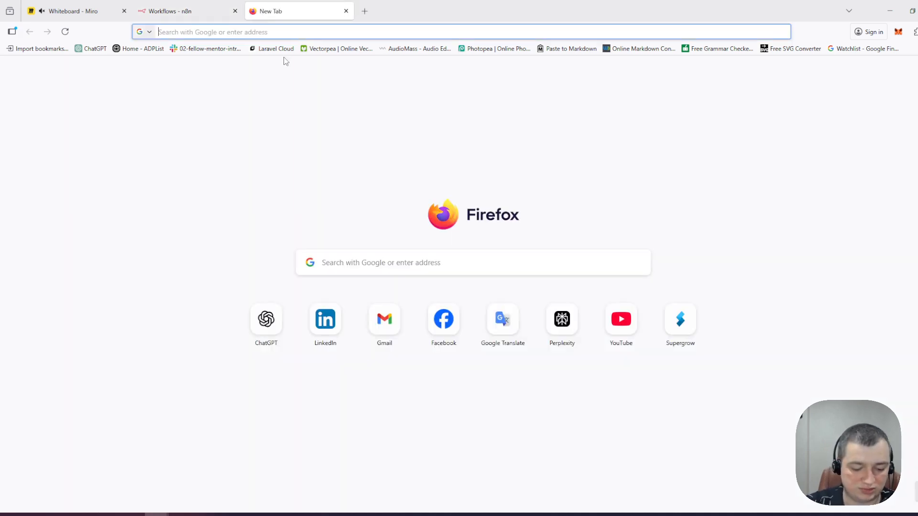
type("n8n tem")
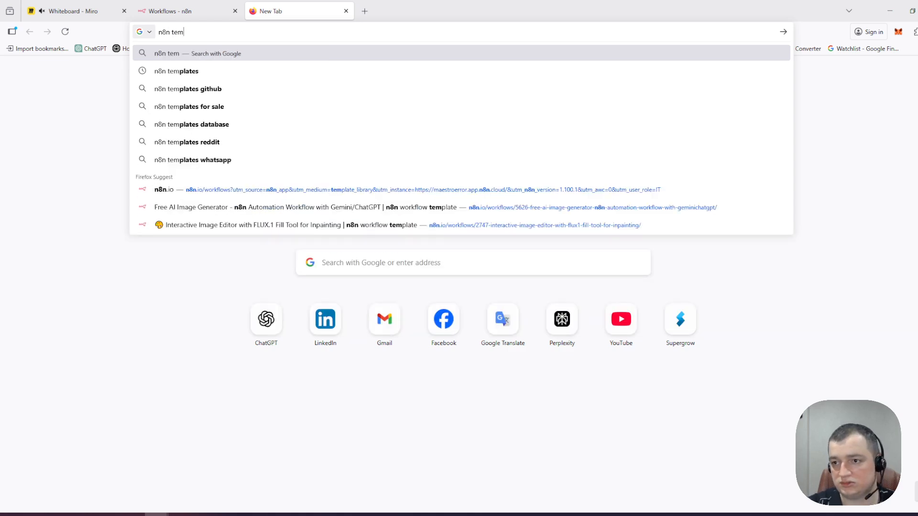
key("Down")
key("Return")
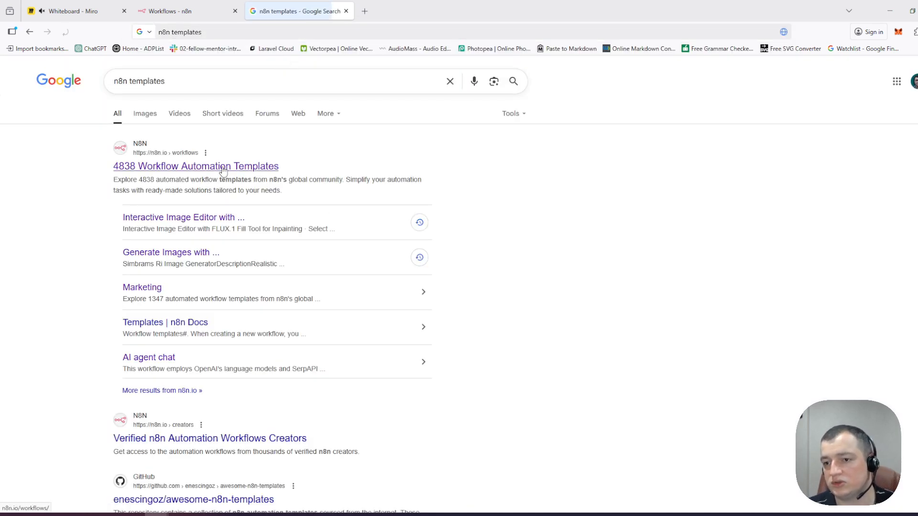
left_click(222, 168)
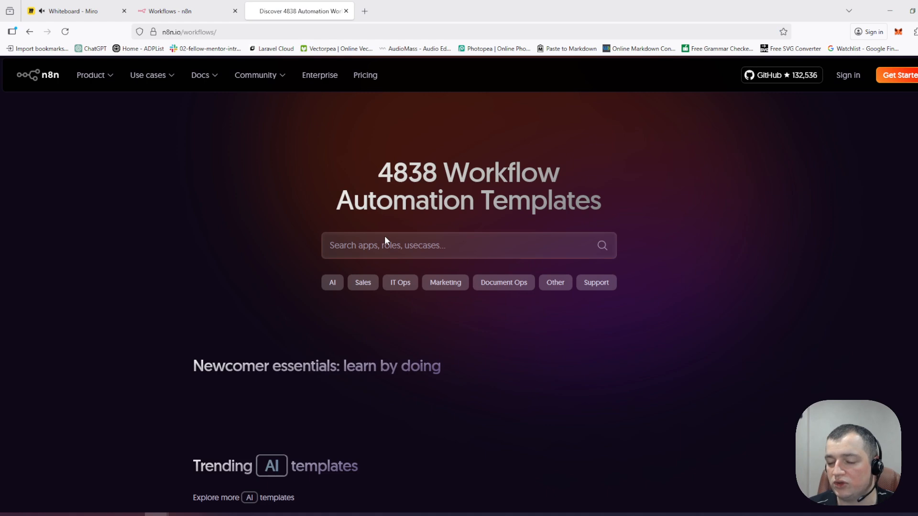
Step: Search the n8n template library for "Image generation"
left_click(385, 245)
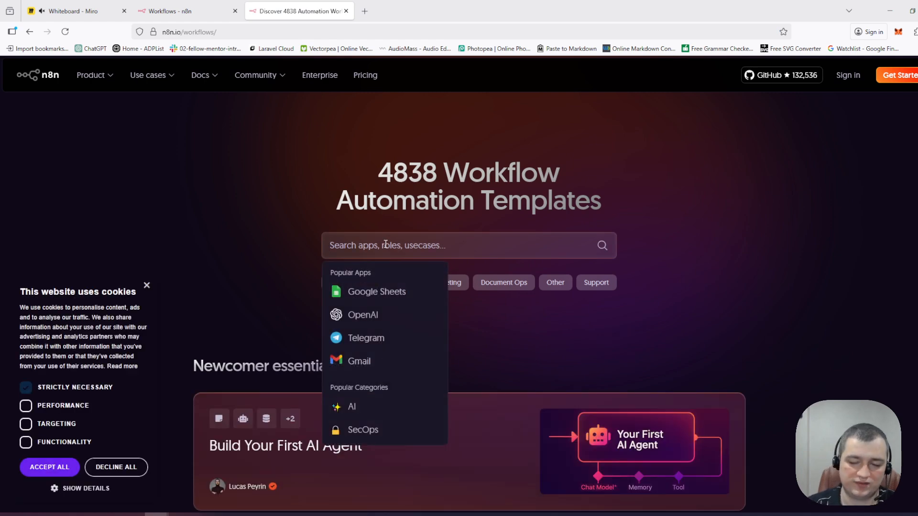
type("Ge")
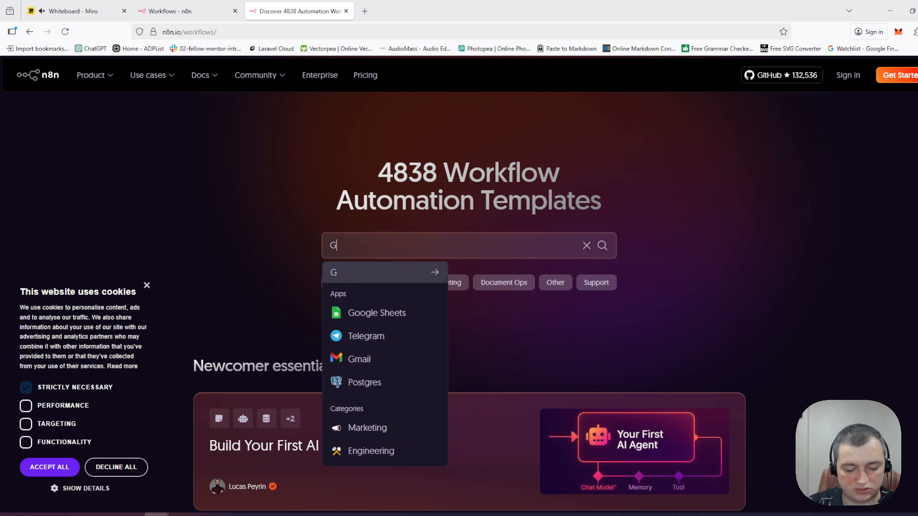
key("BackSpace")
key("BackSpace")
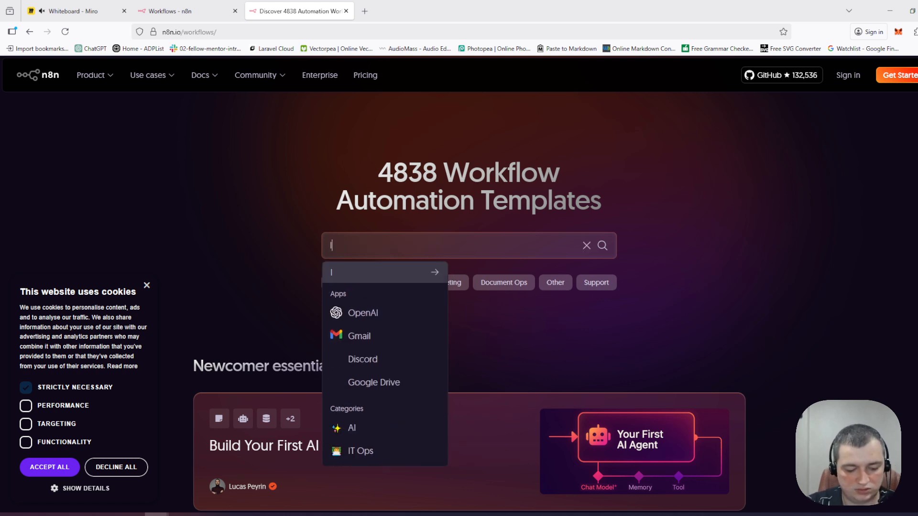
type("Image generation")
Step: Open the template "Flux Dev Image Generation (Fal.ai) to Google Drive" in its own browser tab and make its workflow preview interactive
scroll(406, 332, "down", 2)
scroll(391, 329, "down", 1)
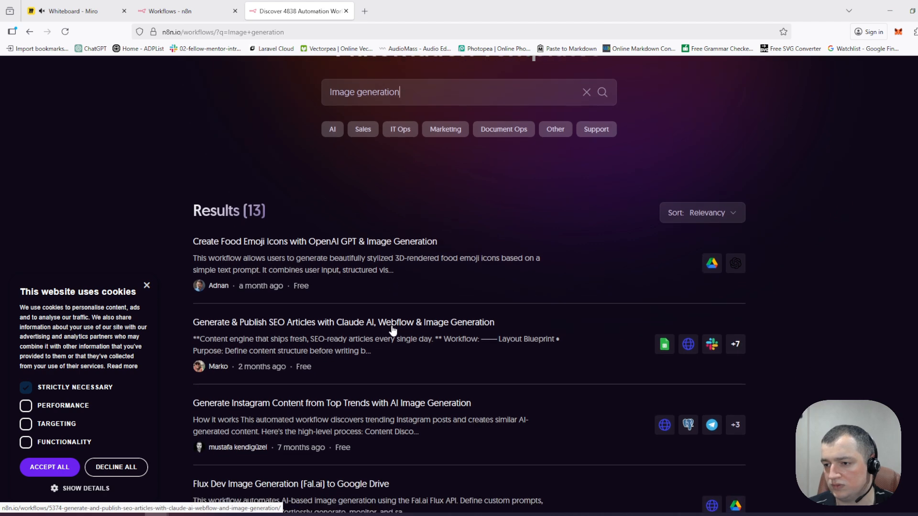
scroll(392, 330, "down", 1)
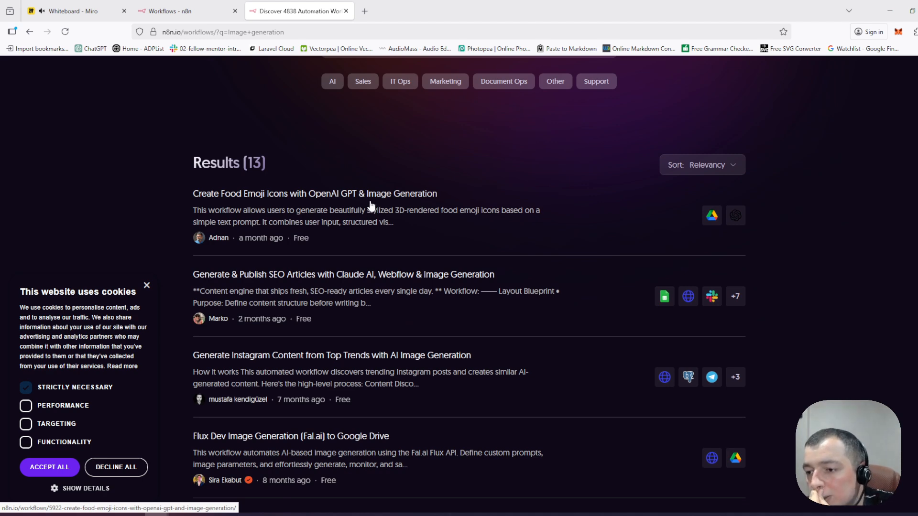
scroll(388, 228, "down", 1)
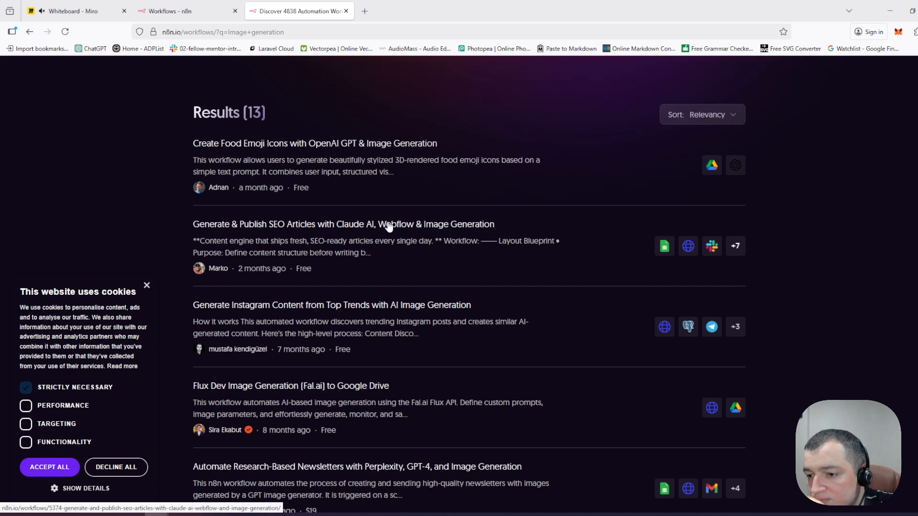
scroll(385, 248, "down", 3)
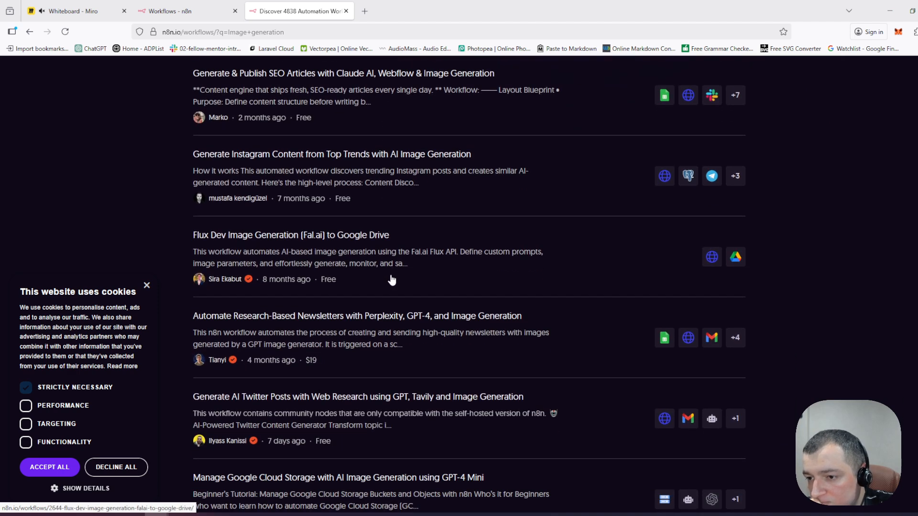
left_click(291, 244)
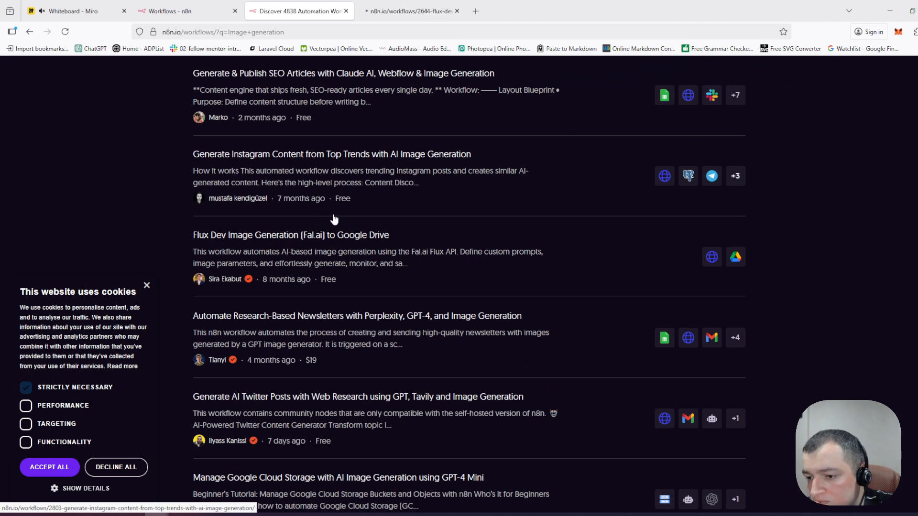
scroll(423, 218, "down", 3)
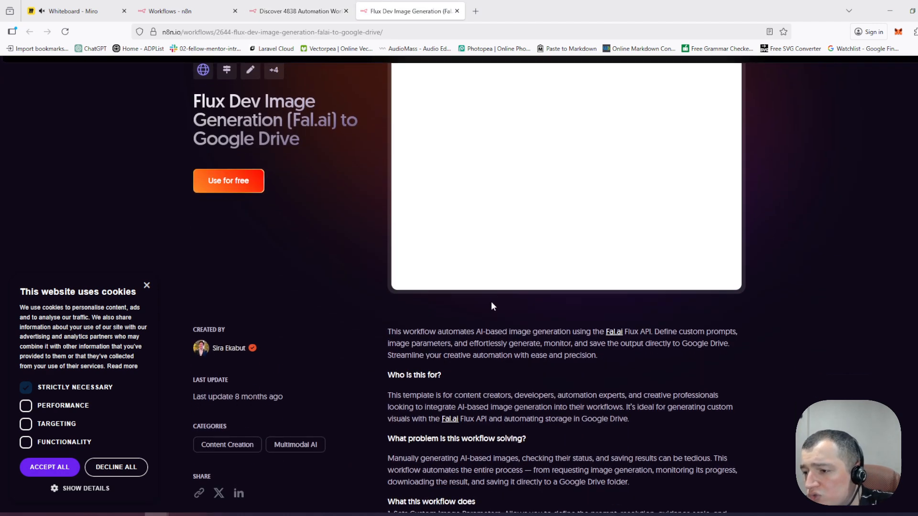
scroll(492, 309, "up", 3)
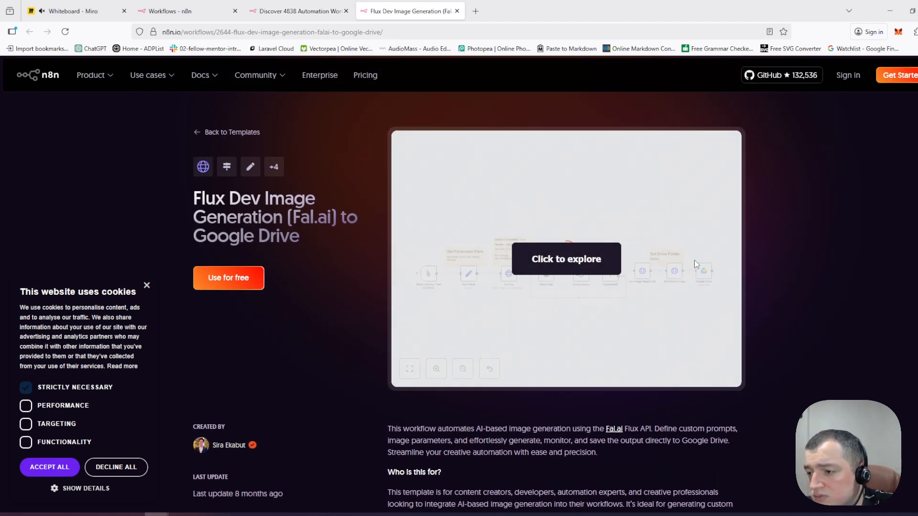
left_click(554, 330)
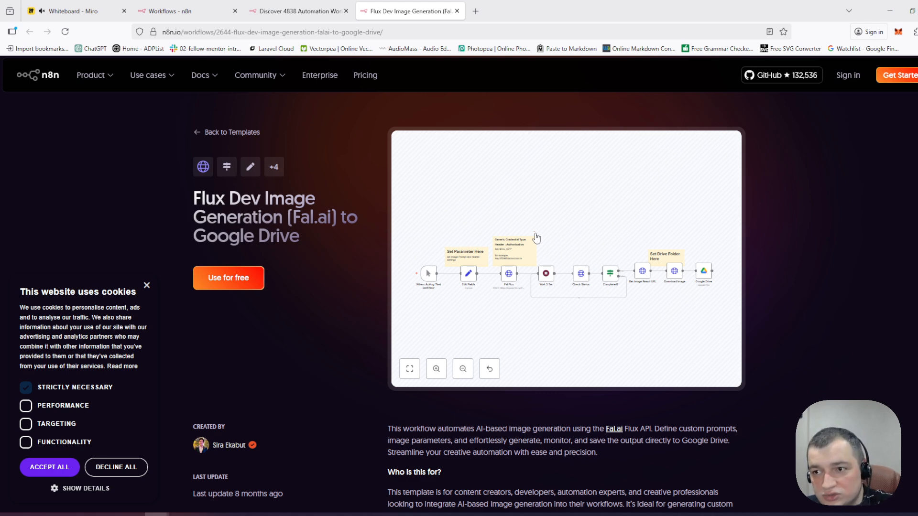
Step: Examine the chain of nodes in the template's workflow preview, from the manual trigger through Fal Flux to the Google Drive upload
scroll(460, 279, "up", 1)
scroll(546, 313, "down", 1)
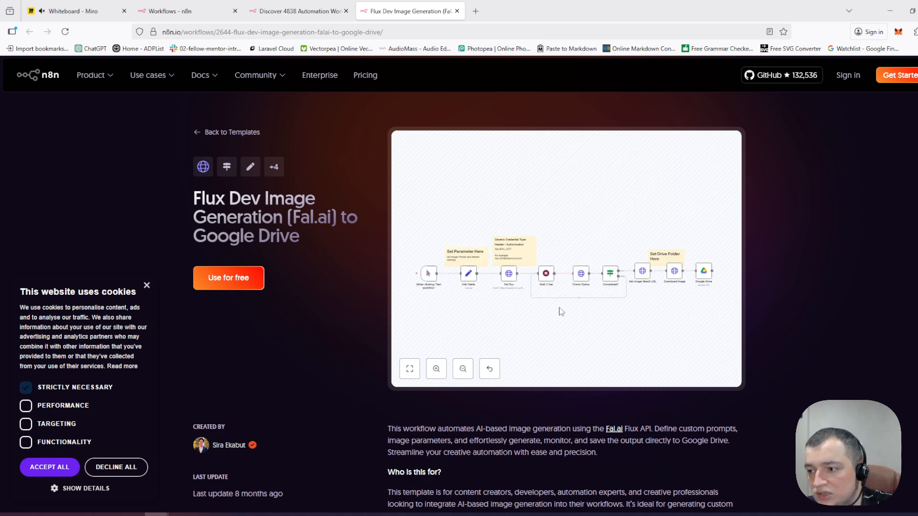
scroll(549, 329, "up", 1)
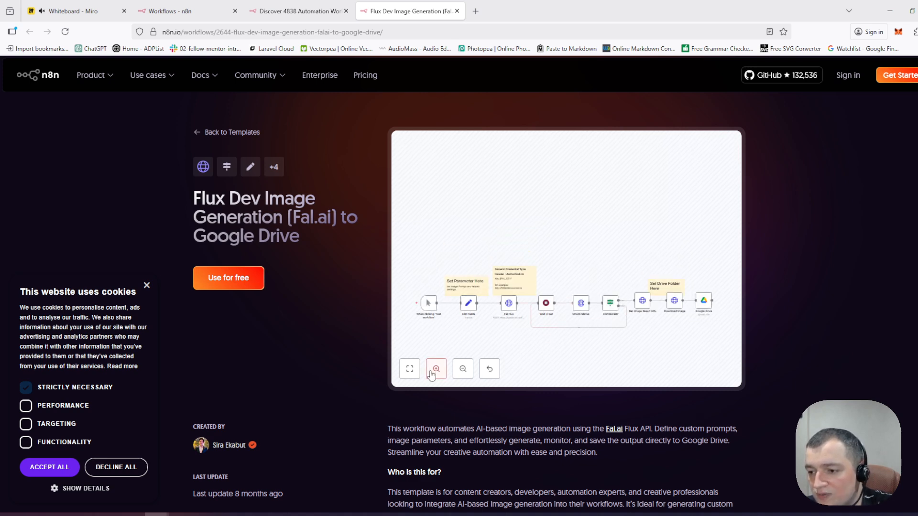
scroll(535, 307, "down", 1)
scroll(530, 304, "up", 2)
scroll(511, 330, "down", 3)
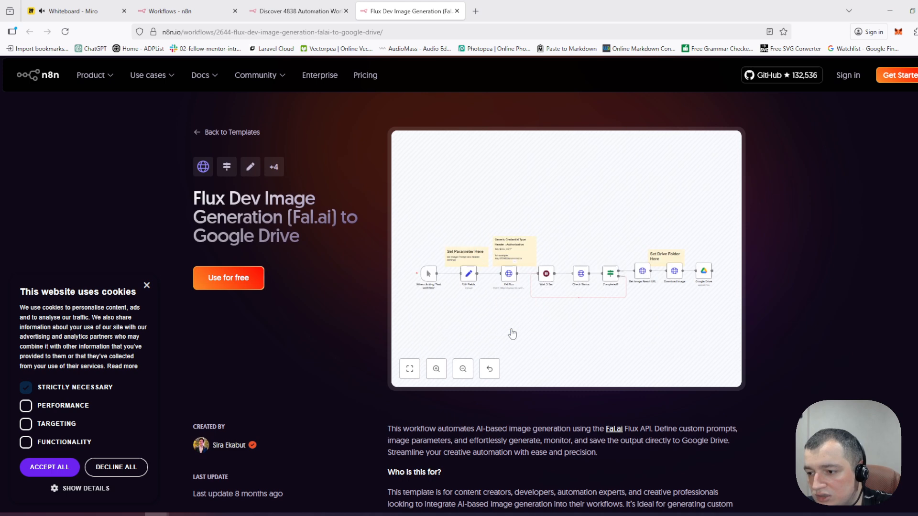
scroll(417, 372, "up", 1)
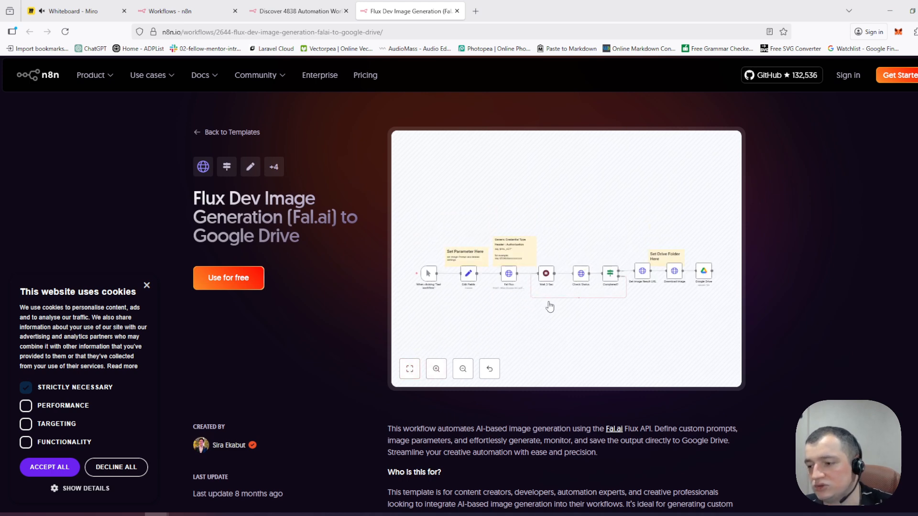
scroll(557, 312, "up", 1)
scroll(561, 317, "up", 1)
scroll(578, 304, "down", 1)
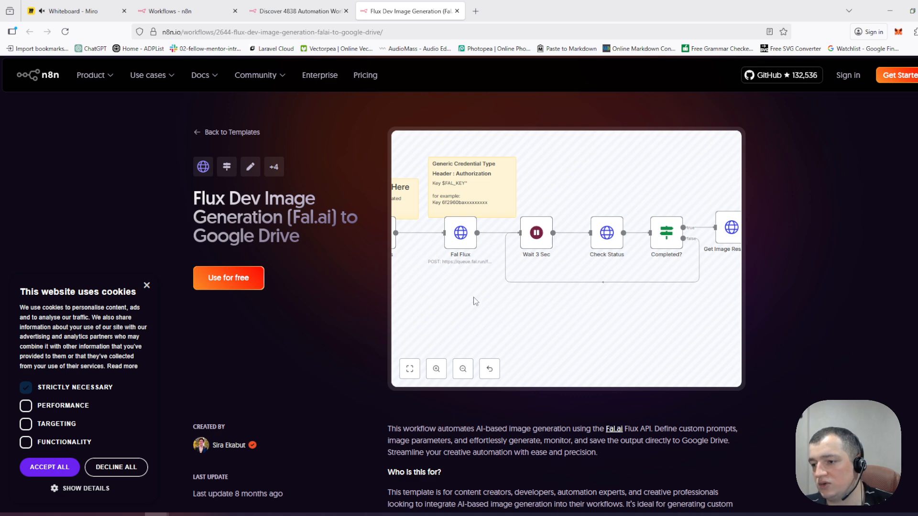
scroll(471, 290, "down", 2)
mouse_move(492, 278)
left_mouse_down()
mouse_move(580, 335)
mouse_move(573, 291)
mouse_move(500, 297)
left_mouse_up()
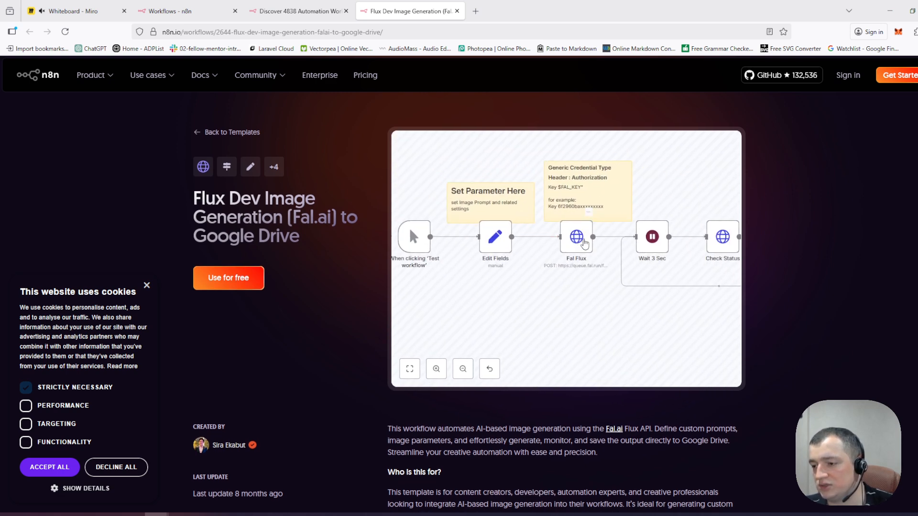
left_click_drag(664, 322, 526, 324)
left_click_drag(610, 315, 569, 318)
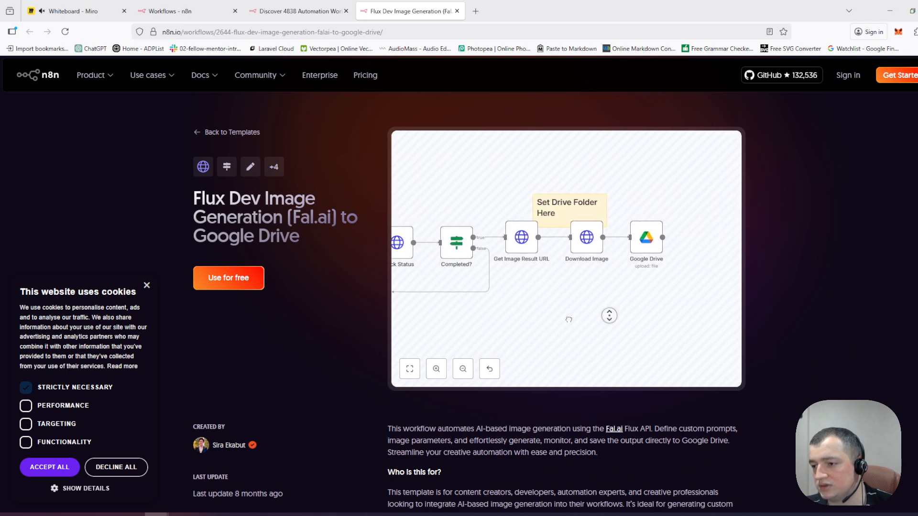
left_click_drag(501, 307, 634, 312)
left_click_drag(529, 316, 557, 315)
left_click_drag(620, 313, 570, 329)
left_click_drag(599, 252, 591, 312)
scroll(592, 312, "up", 1)
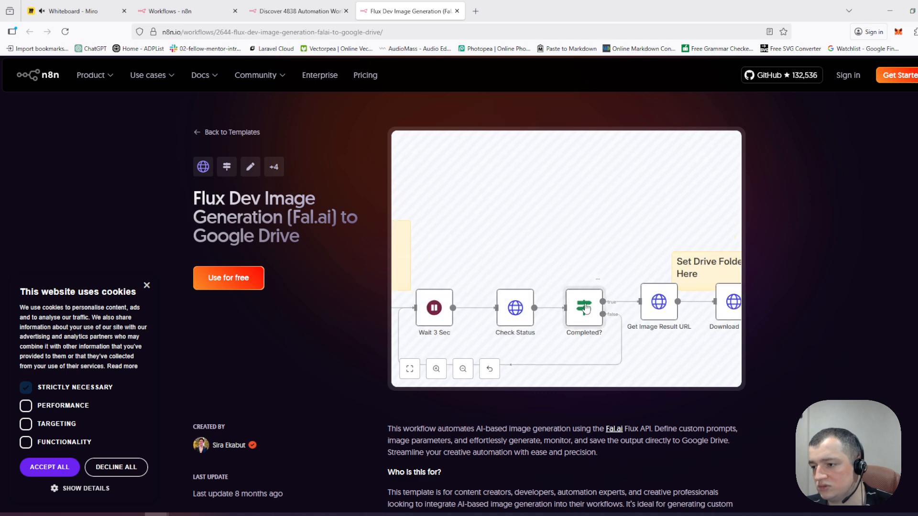
Step: Open the "Completed?" node in the template preview to view its condition, and return to the preview canvas
double_click(586, 313)
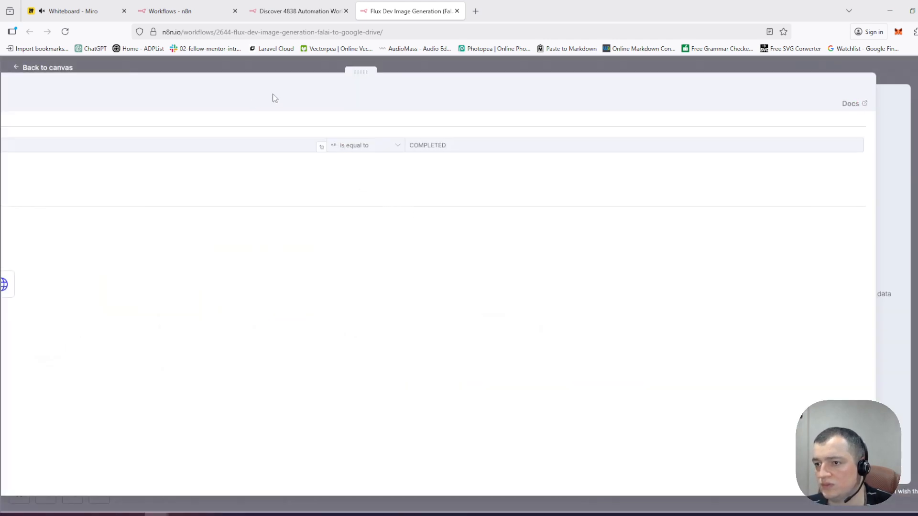
left_click(253, 67)
scroll(293, 89, "down", 3)
scroll(293, 90, "up", 3)
Step: Create a new workflow from the n8n Workflows overview and add the "On new n8n Form event" trigger as its first step
key("ctrl+2")
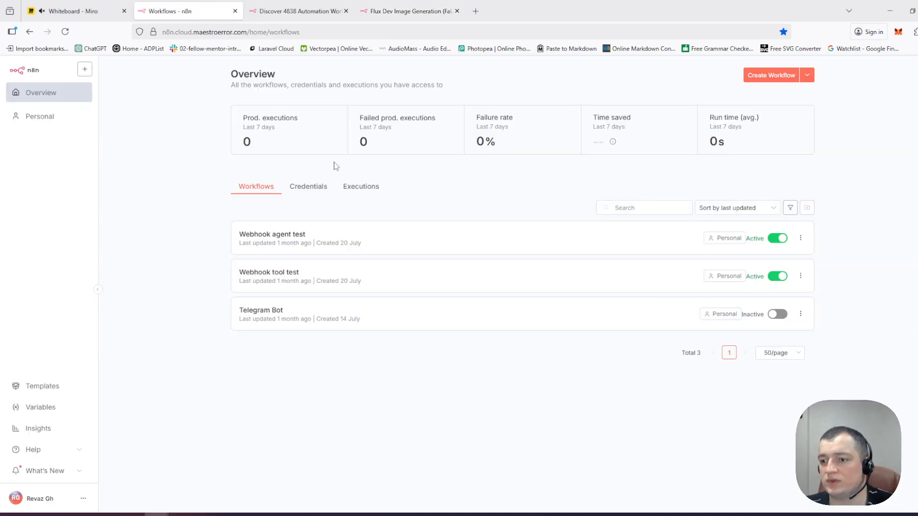
left_click(768, 75)
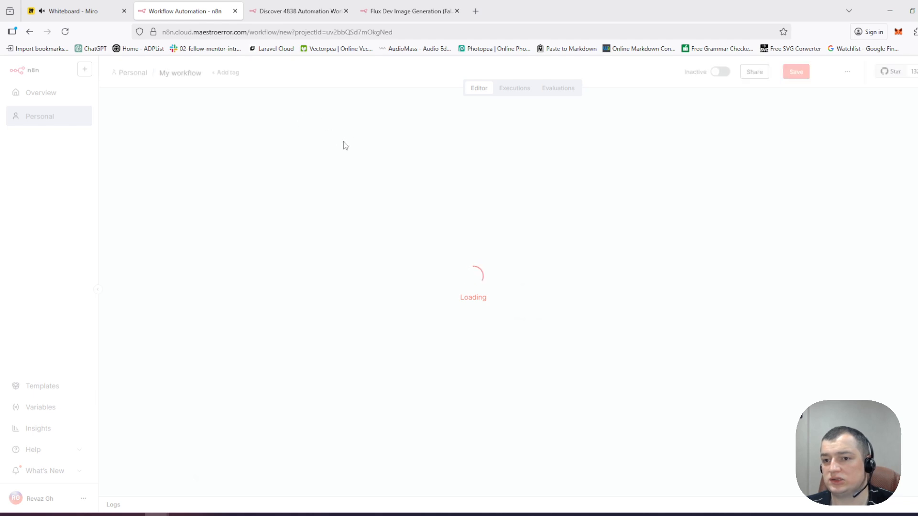
left_click(524, 291)
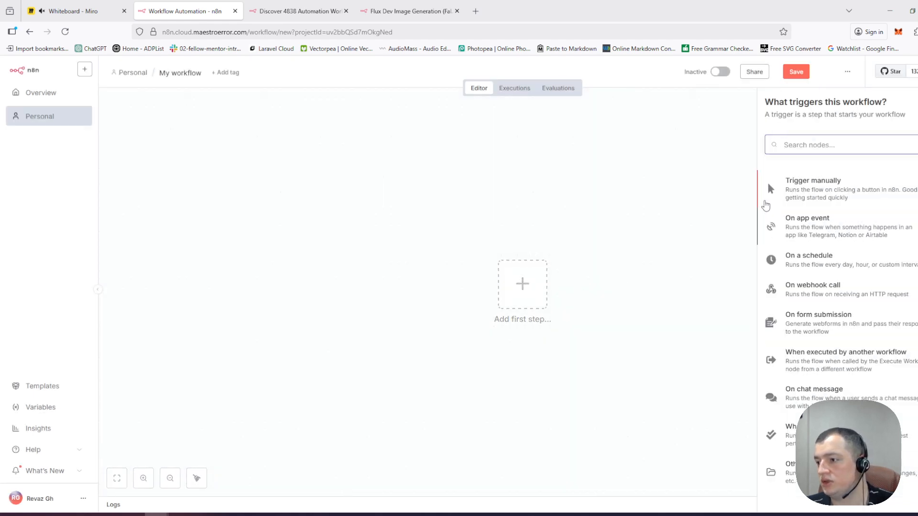
type("form")
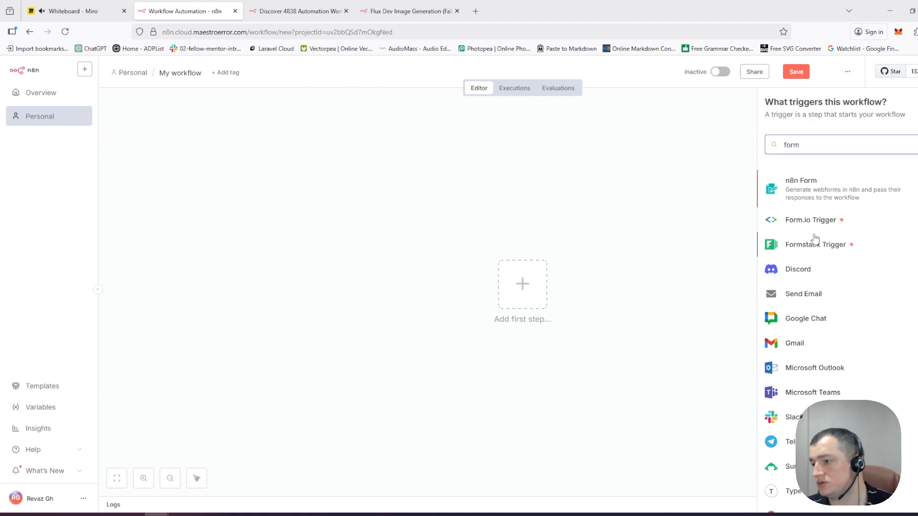
left_click(831, 189)
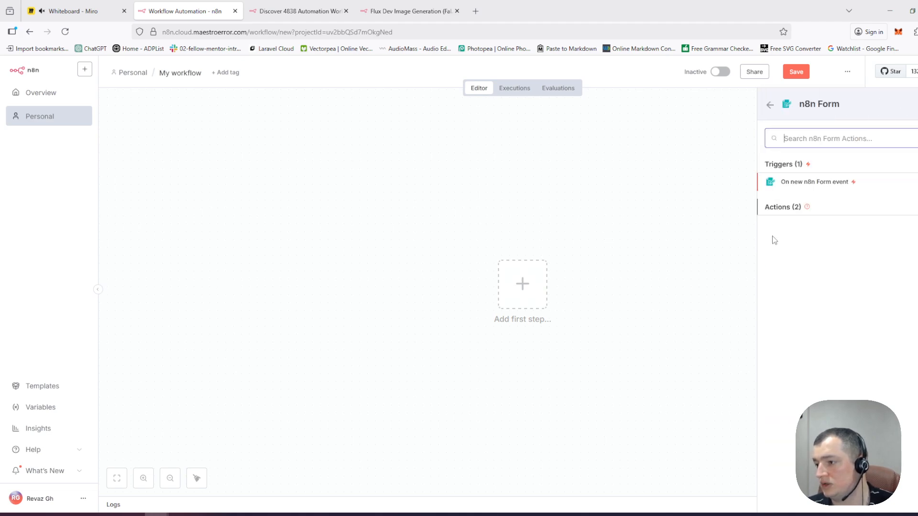
left_click(808, 185)
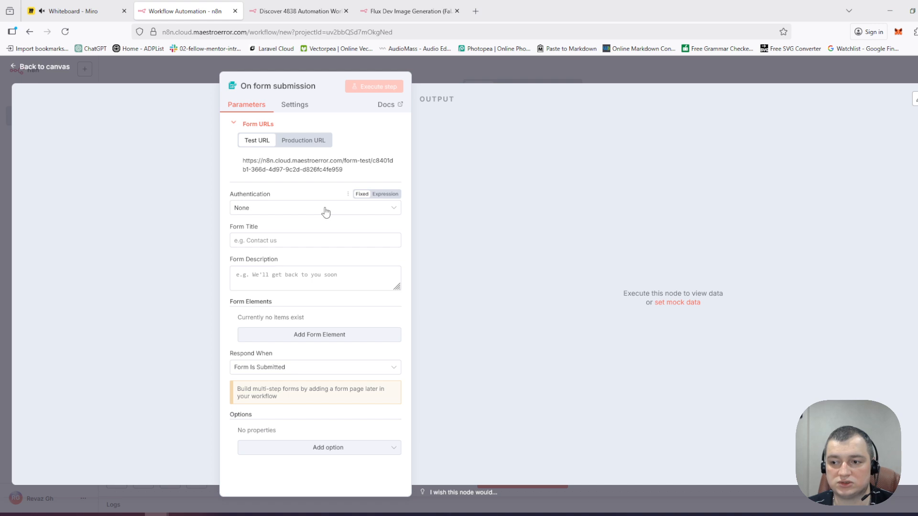
Step: Set the form trigger's Form Title to "Add emotions to your face", keeping Authentication at None
left_click(315, 238)
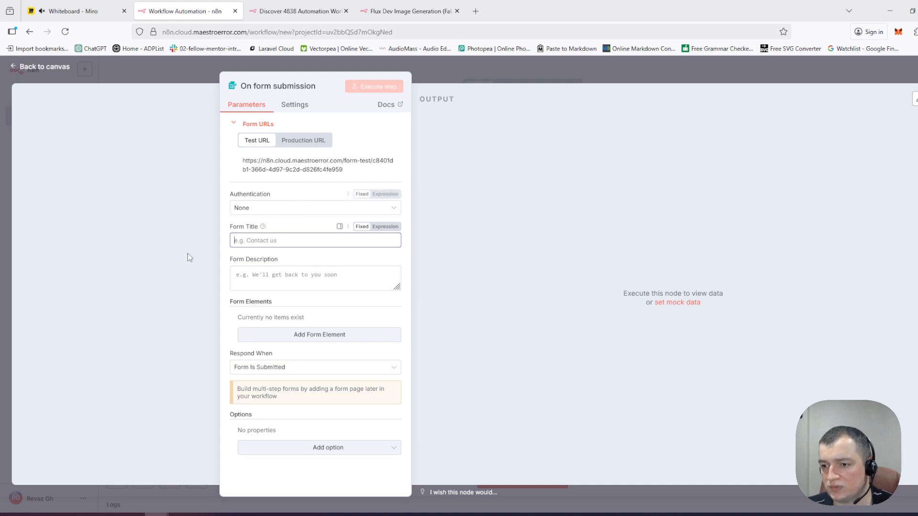
left_click(289, 213)
left_click(289, 213)
left_click(285, 206)
left_click(285, 207)
left_click(277, 242)
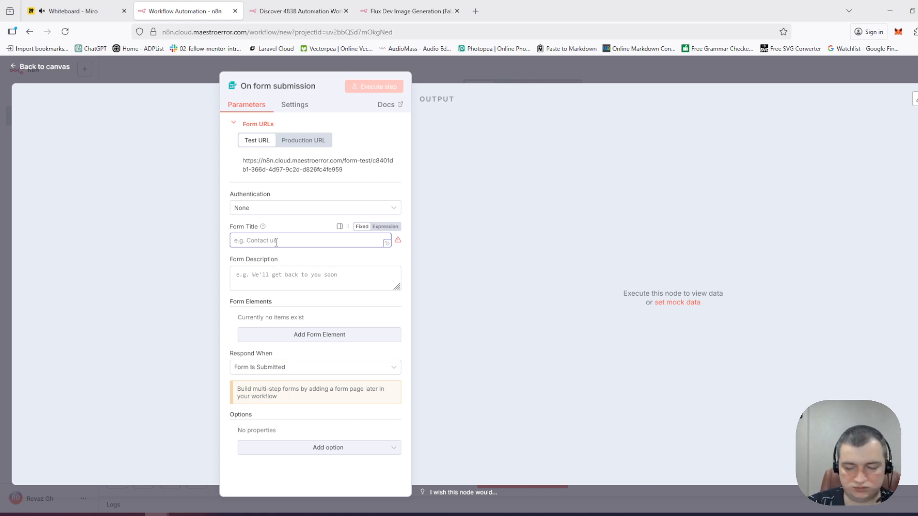
type("Add emotiions to your face")
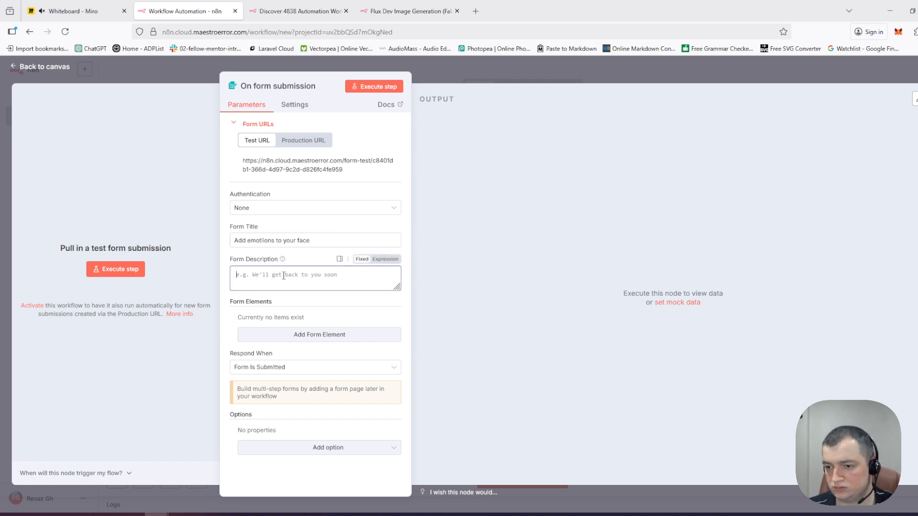
Step: Add a form element named "Email" with the Email element type and make it a required field
left_click(326, 335)
scroll(289, 299, "down", 2)
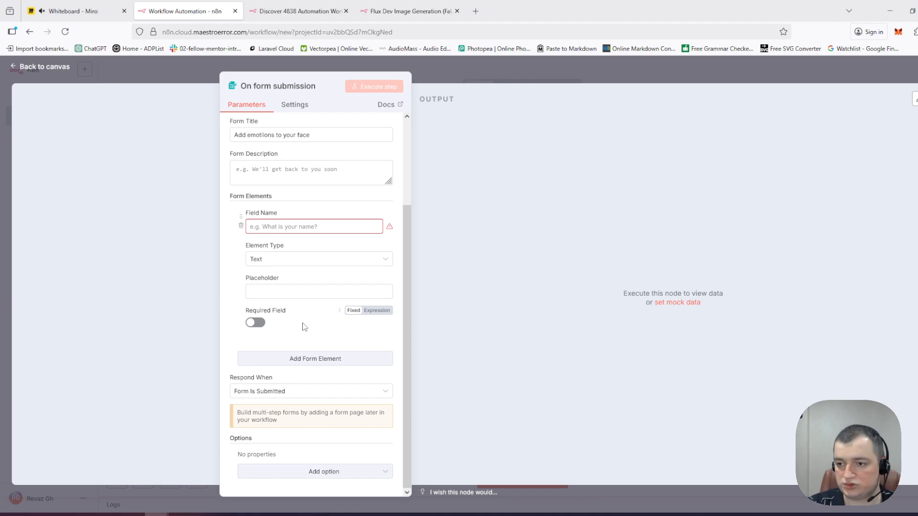
left_click(306, 227)
type("E")
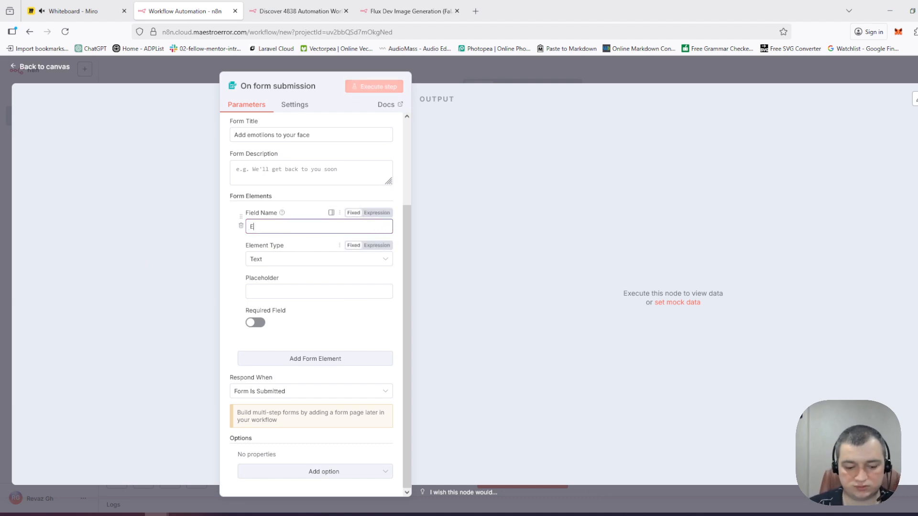
type("mail")
left_click(300, 264)
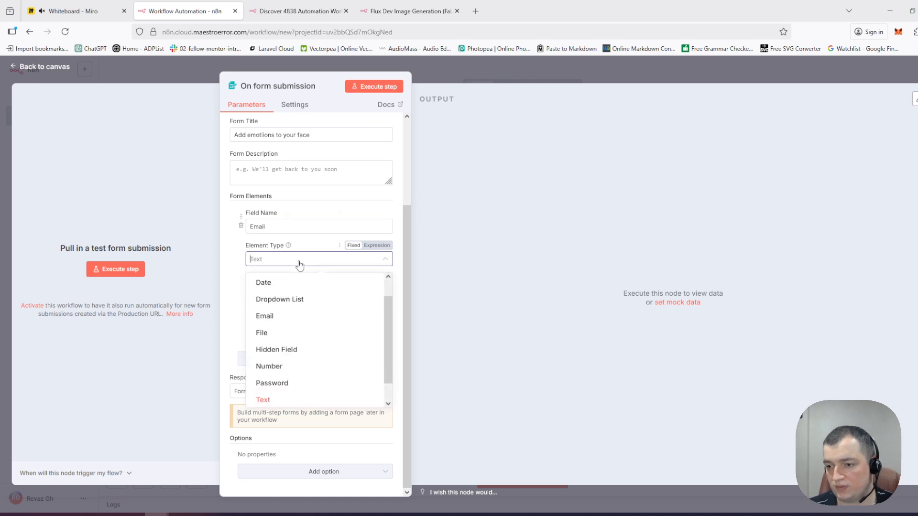
left_click(306, 321)
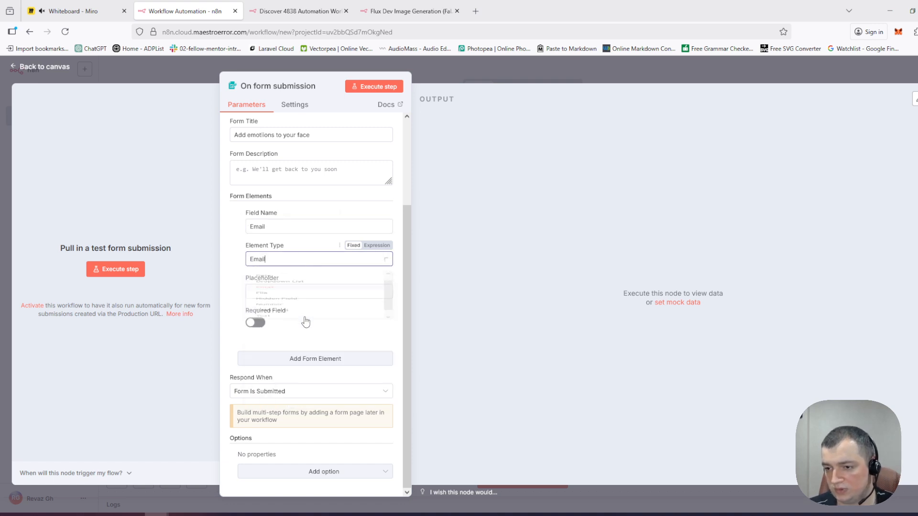
left_click(264, 325)
Step: Add a second form element named "Image" and set its element type to File
left_click(308, 363)
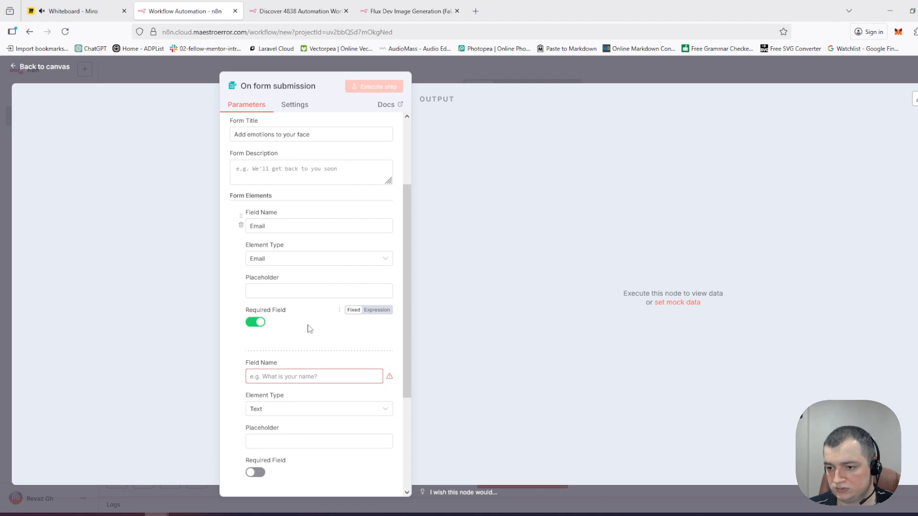
scroll(291, 259, "down", 3)
left_click(286, 227)
scroll(293, 313, "up", 4)
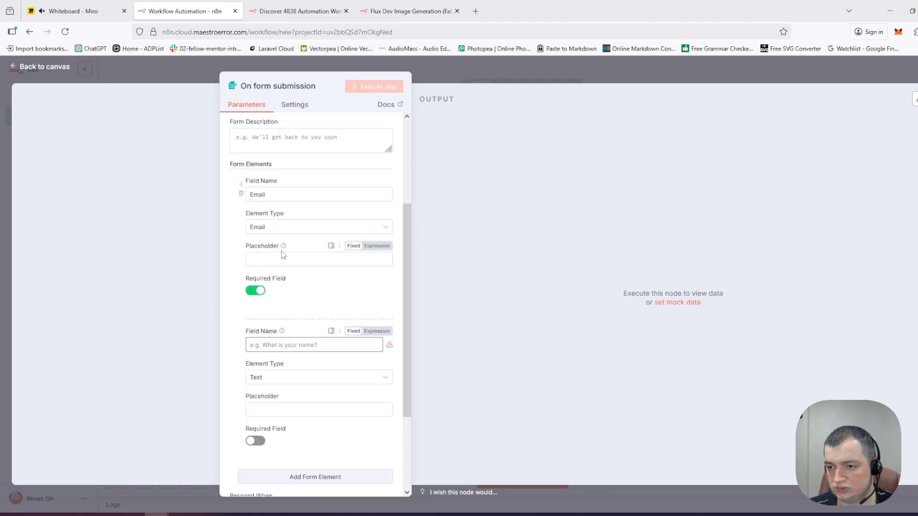
scroll(292, 311, "down", 3)
scroll(272, 296, "up", 2)
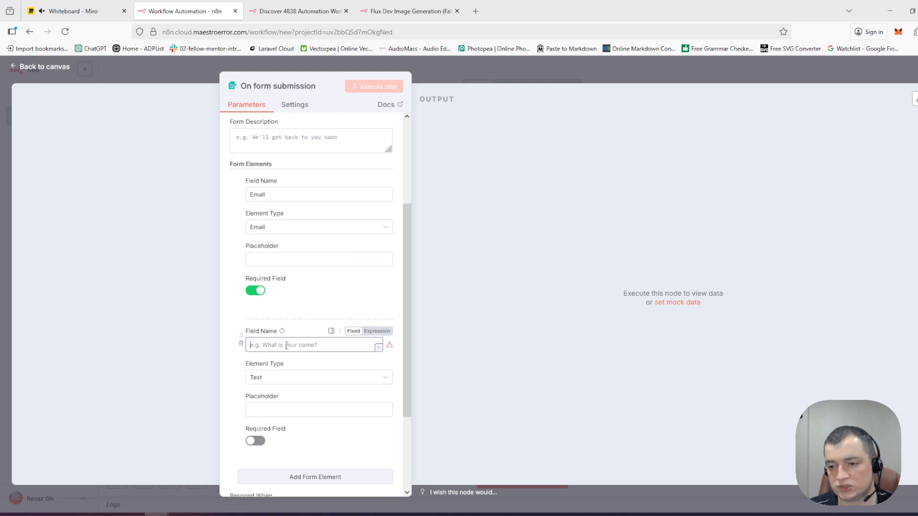
type("Image")
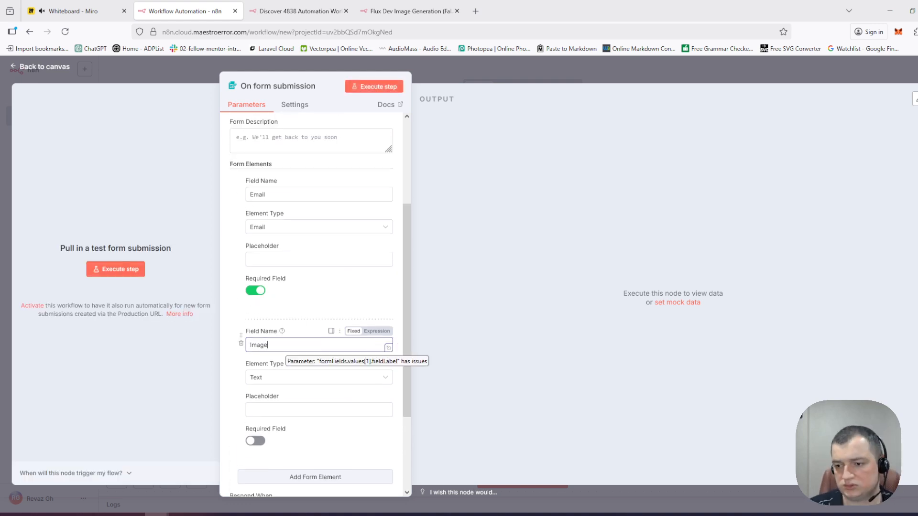
left_click(332, 377)
scroll(291, 311, "down", 1)
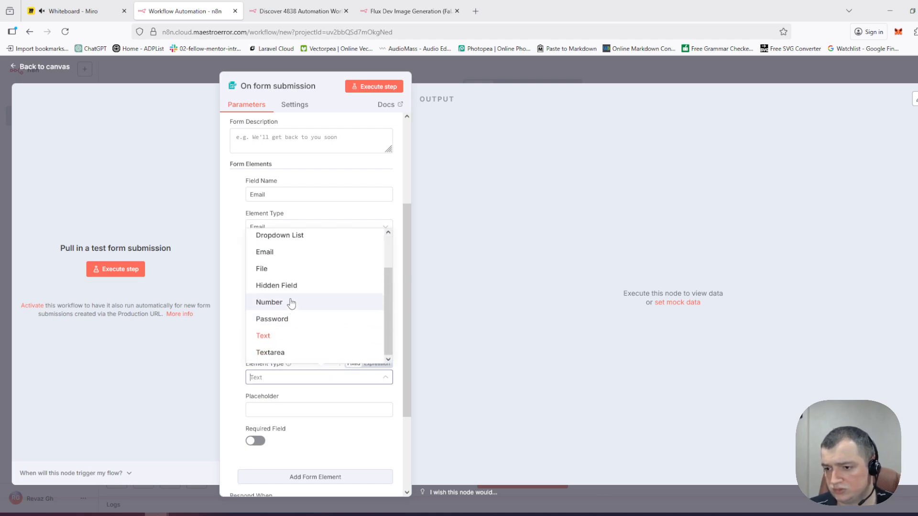
scroll(287, 325, "up", 2)
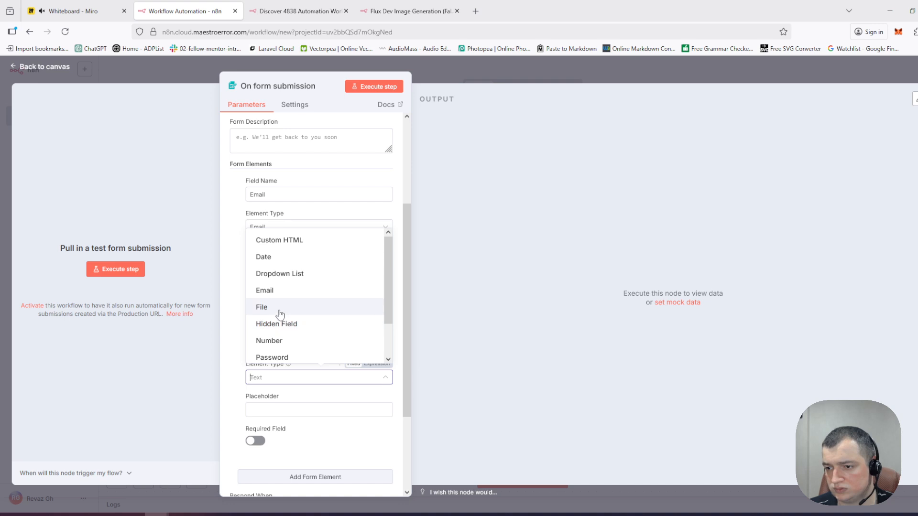
left_click(281, 307)
scroll(287, 311, "down", 3)
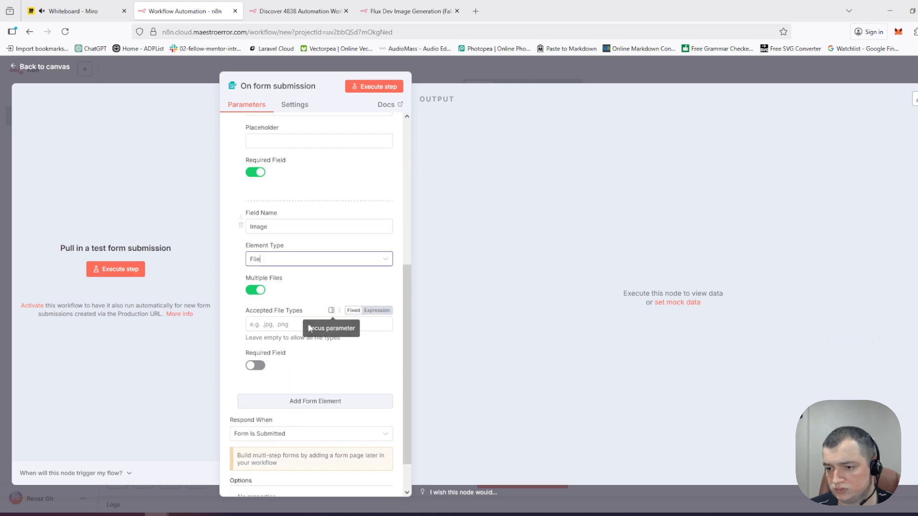
Step: Set the Image field's accepted file types to ".jpg, .png, .webp, jpeg", make it required, and disable multiple files
left_click(289, 325)
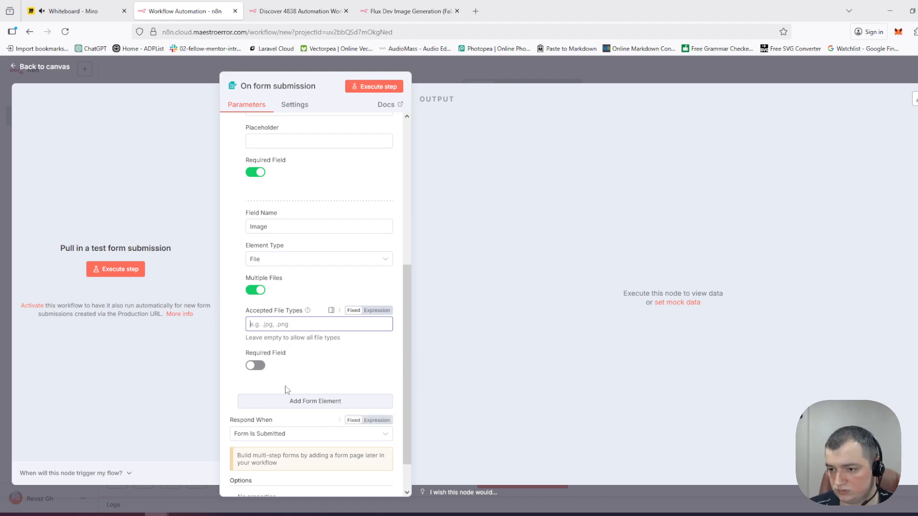
left_click(308, 311)
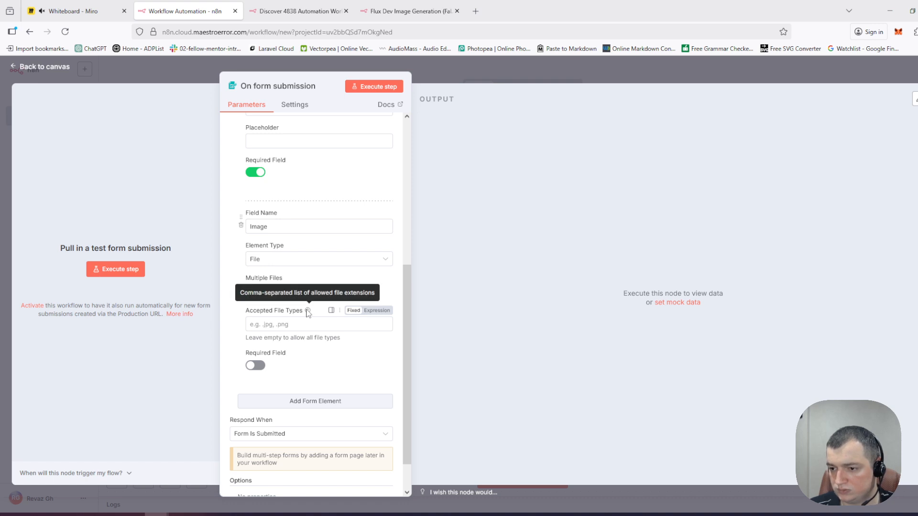
left_click(306, 323)
type(".jpg, .png, .webp, jpeg")
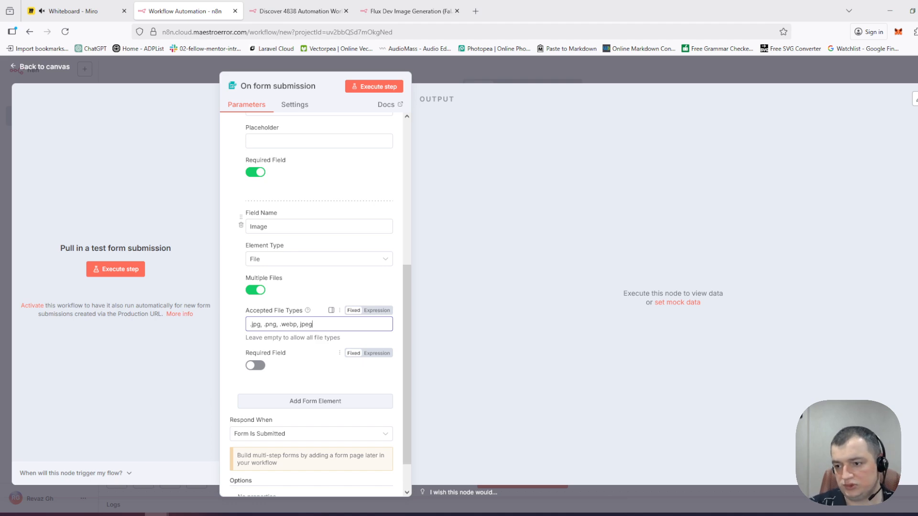
scroll(285, 375, "down", 1)
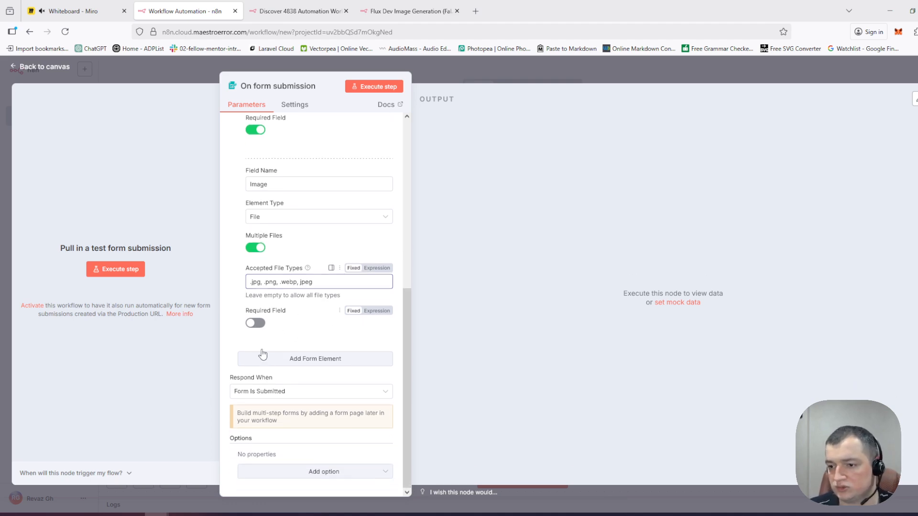
left_click(255, 323)
left_click(256, 248)
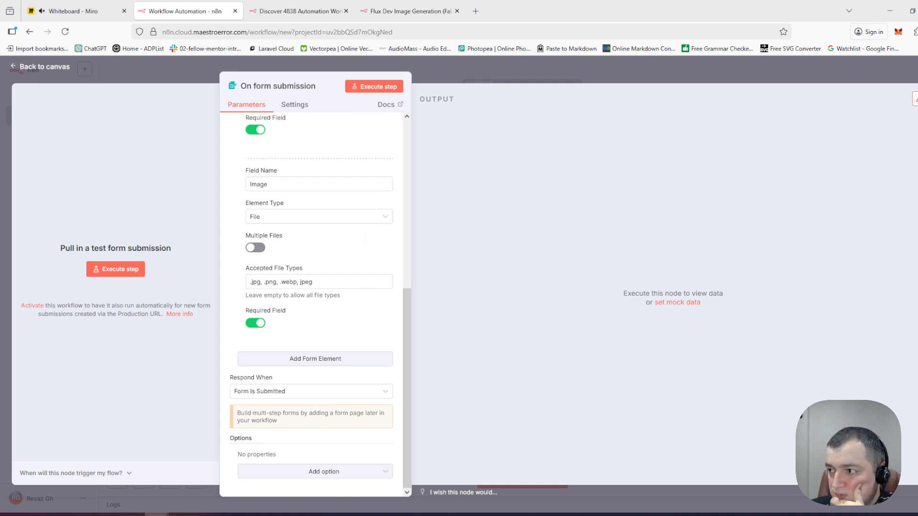
Step: Close the form trigger's settings and save the workflow
left_click(867, 72)
left_click(790, 72)
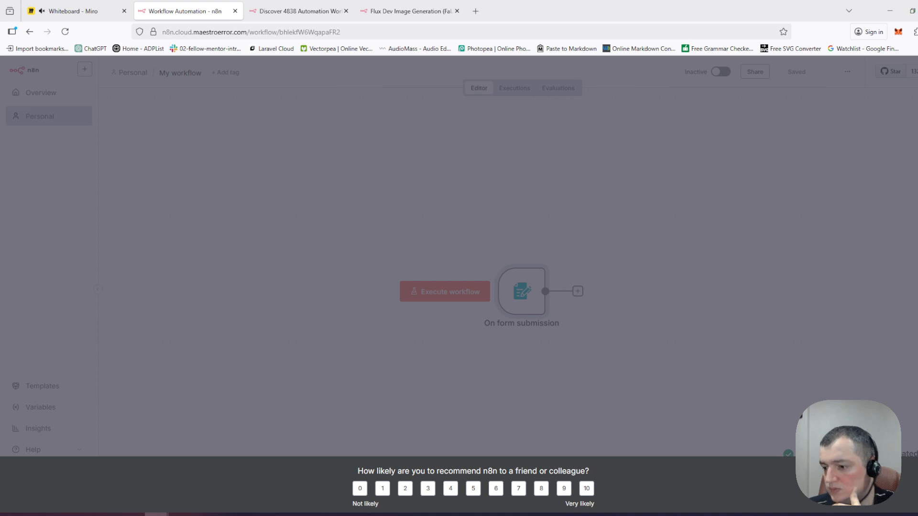
Step: Answer the n8n recommendation survey with a score of 10 and send "It's great!" as the reason
left_click(586, 490)
left_click(489, 479)
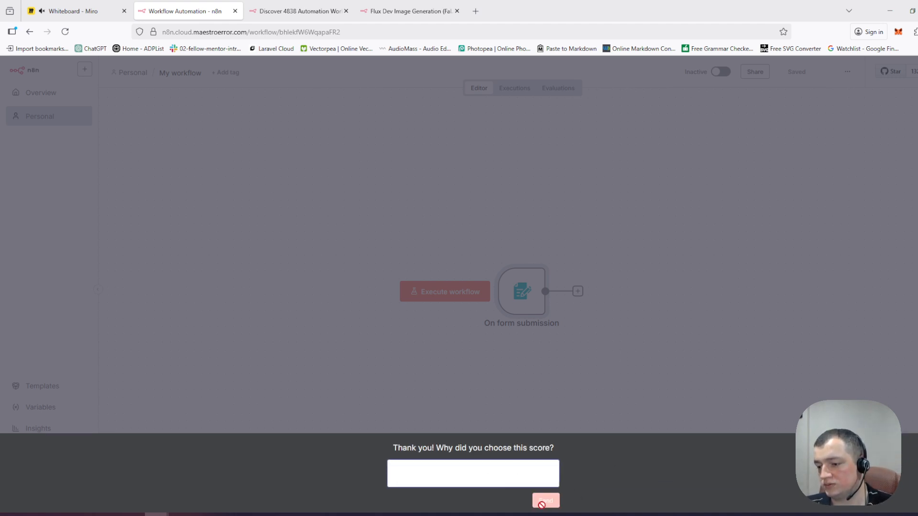
type("It's great!")
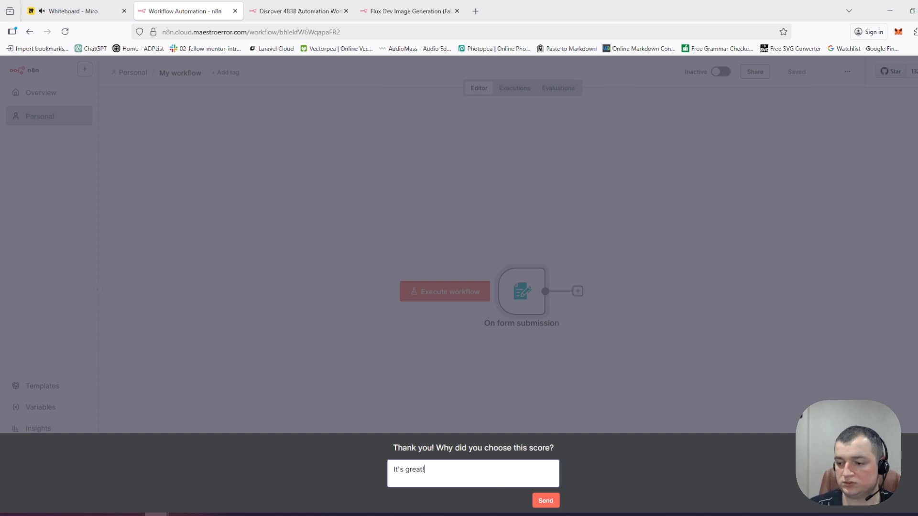
left_click(533, 500)
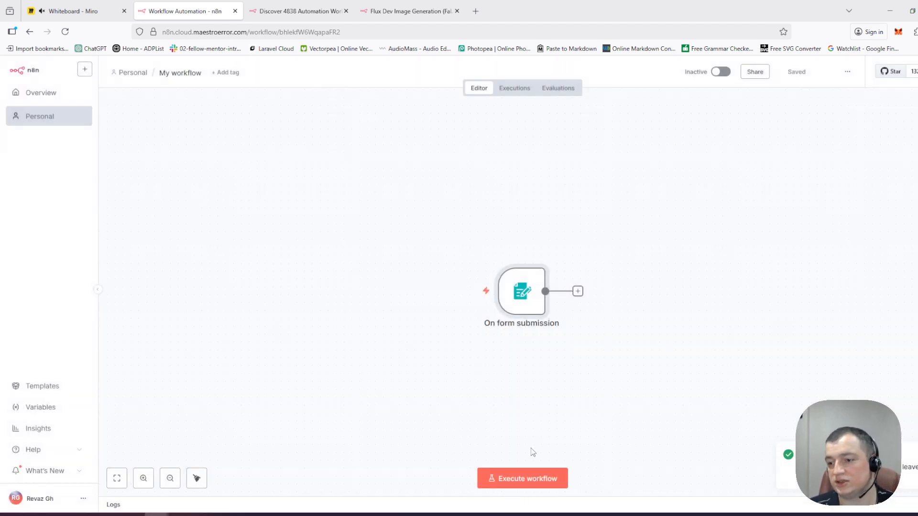
Step: Execute the workflow to view its test form, and close the form without submitting, reloading the editor page
left_click_drag(577, 383, 540, 386)
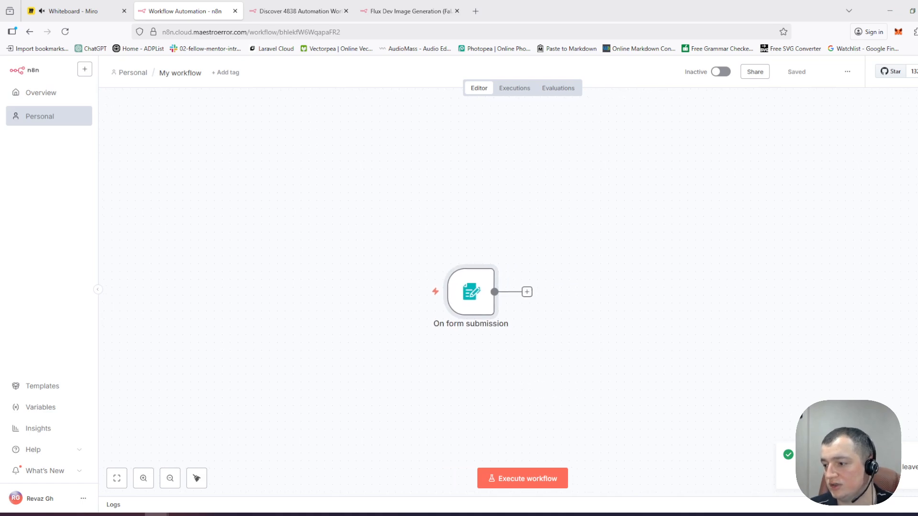
left_click_drag(681, 376, 645, 374)
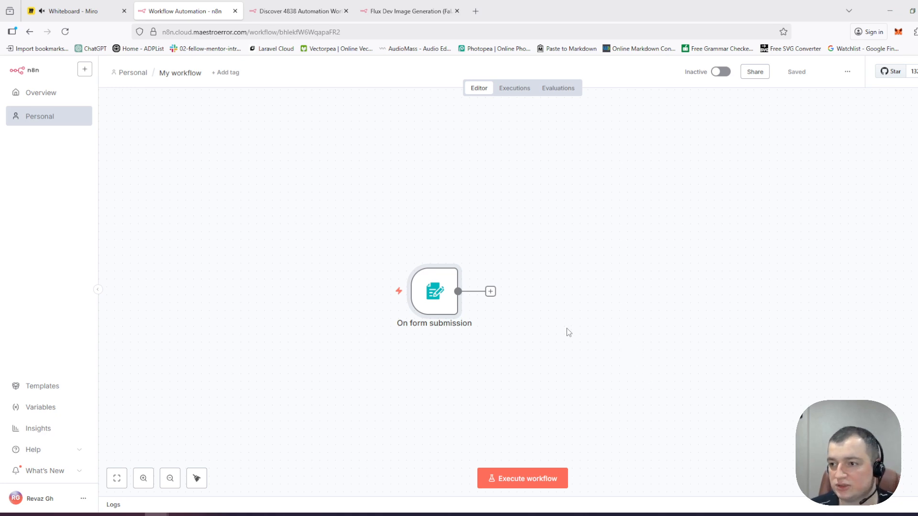
scroll(569, 332, "right", 3)
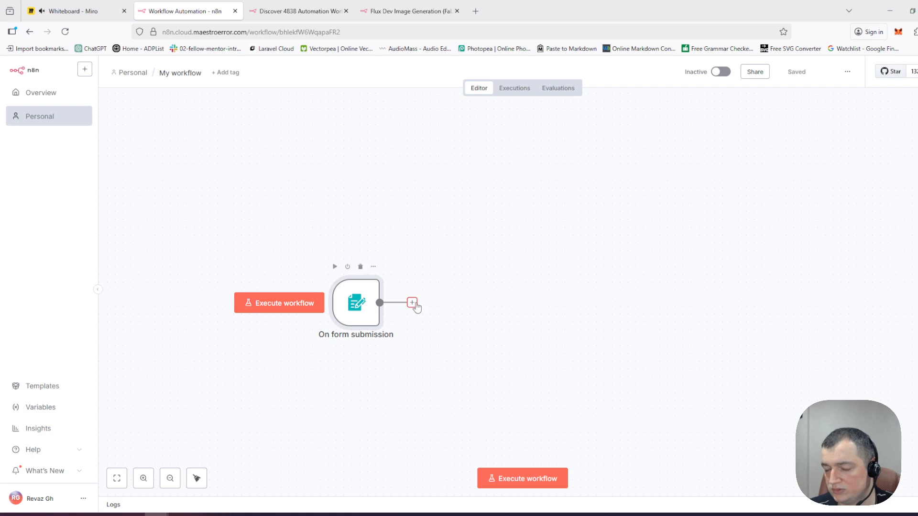
left_click(288, 305)
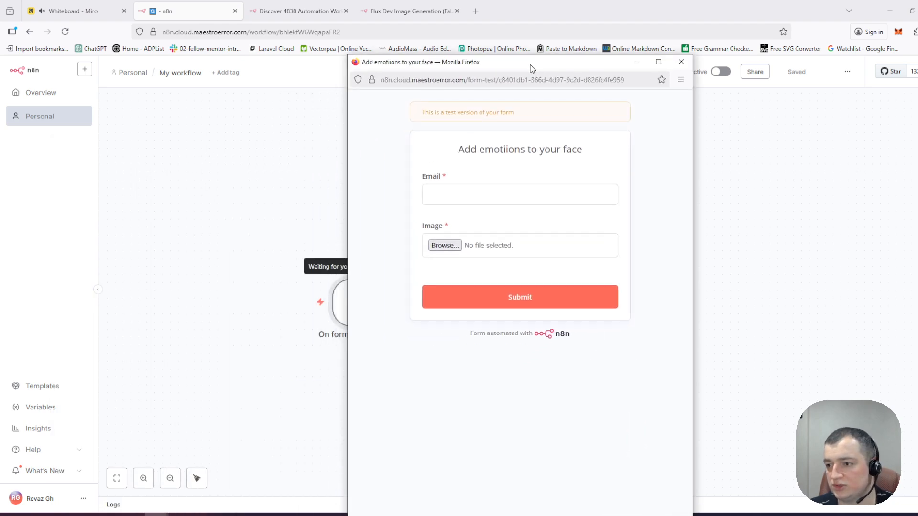
left_click(471, 179)
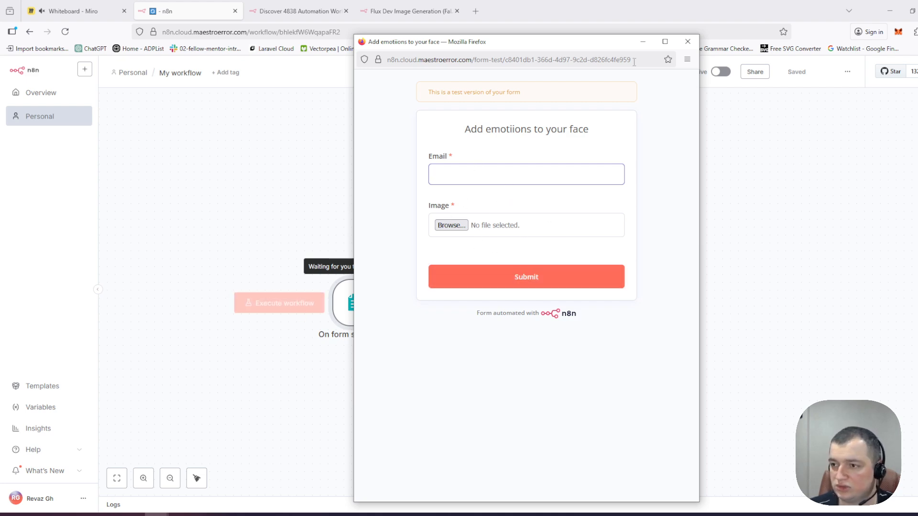
left_click(687, 41)
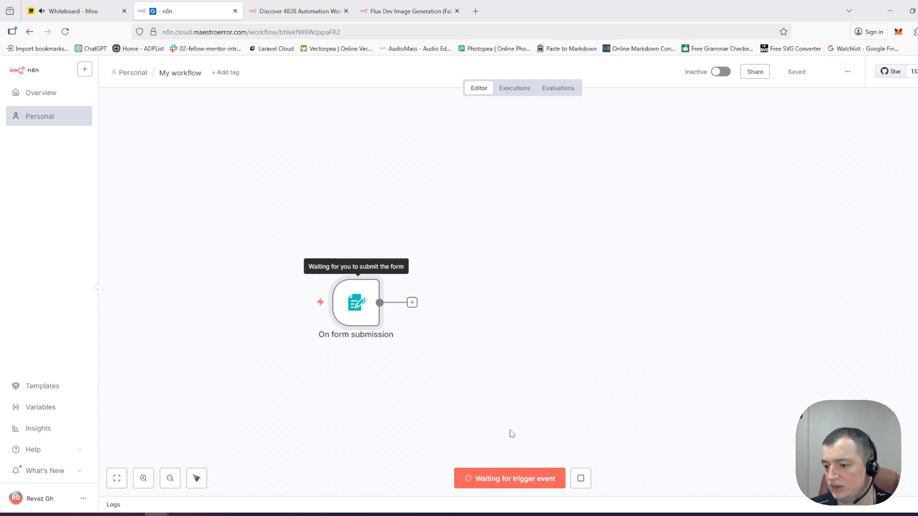
key("F5")
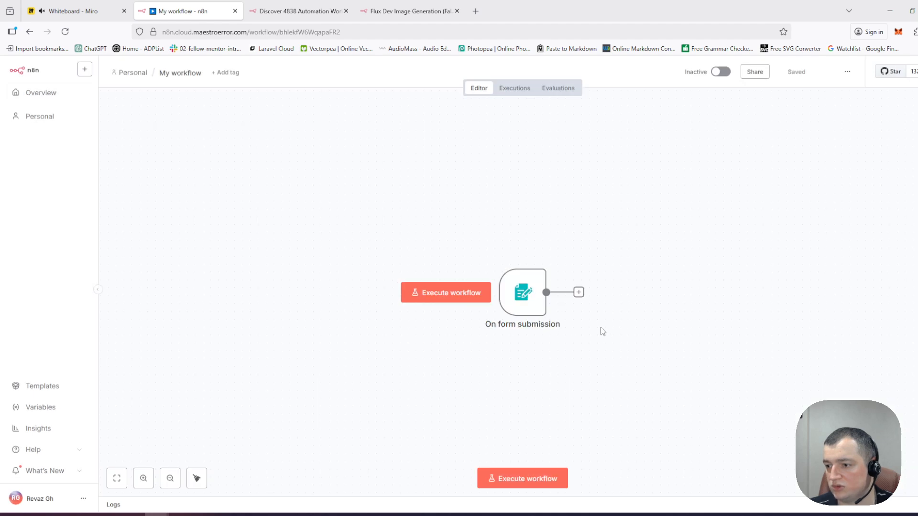
Step: Rename the form trigger's Email field to "Emotion" and set its element type to Text
left_click(515, 296)
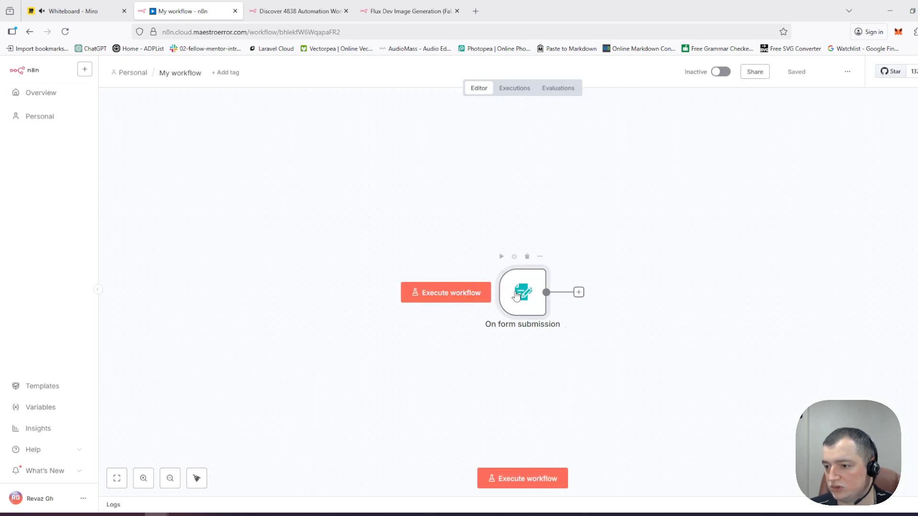
double_click(527, 298)
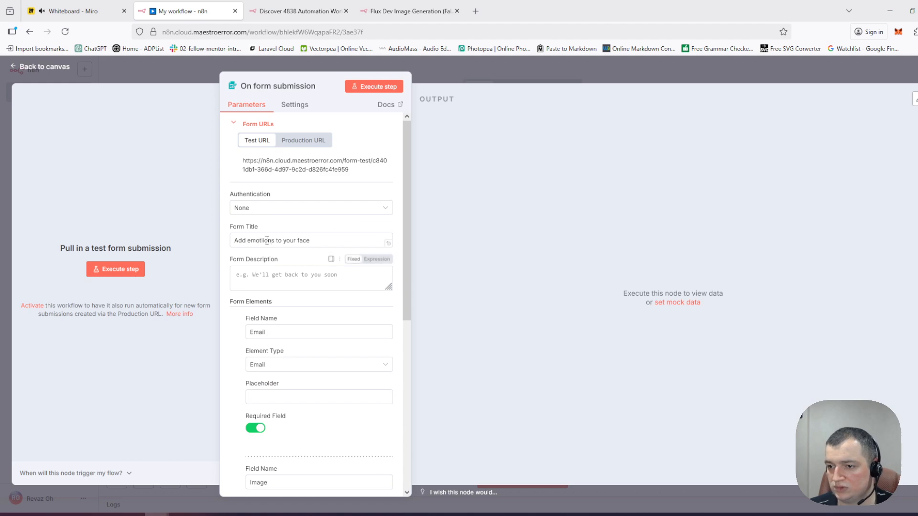
scroll(292, 233, "down", 4)
scroll(282, 248, "up", 3)
double_click(291, 273)
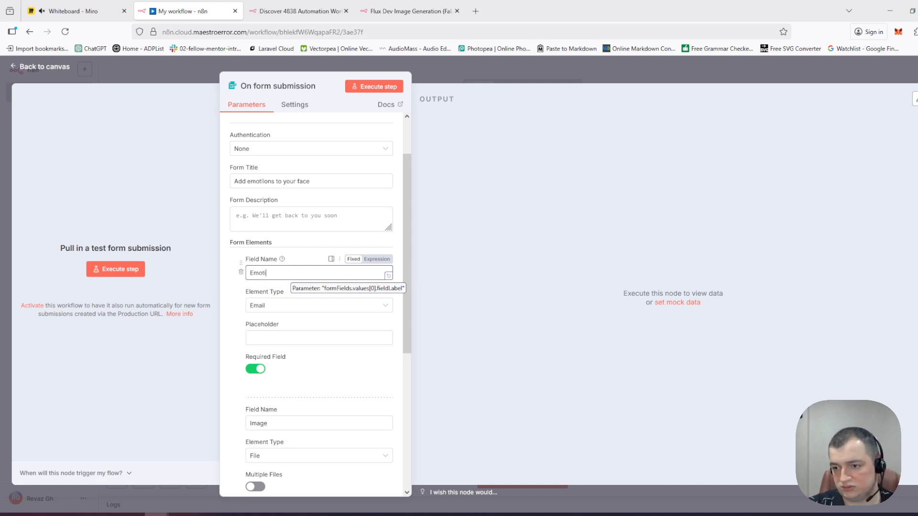
type("Emotion")
left_click(287, 306)
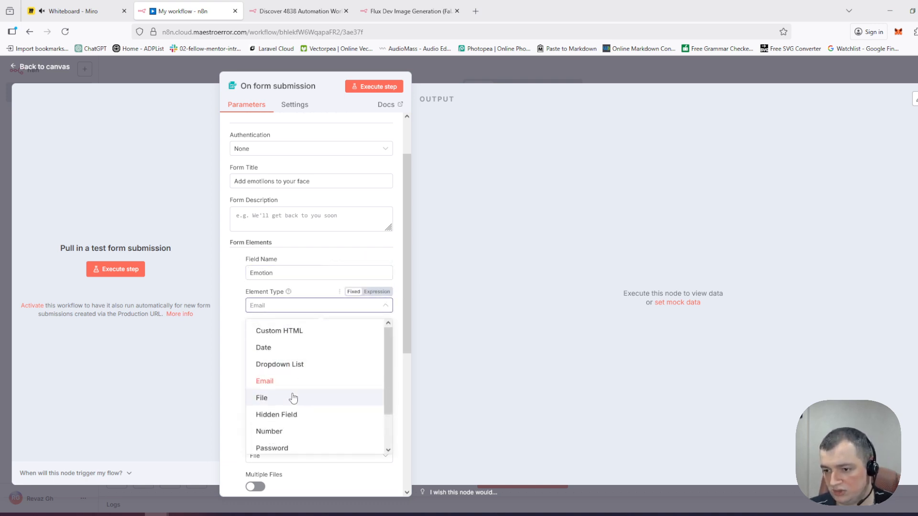
scroll(283, 377, "down", 2)
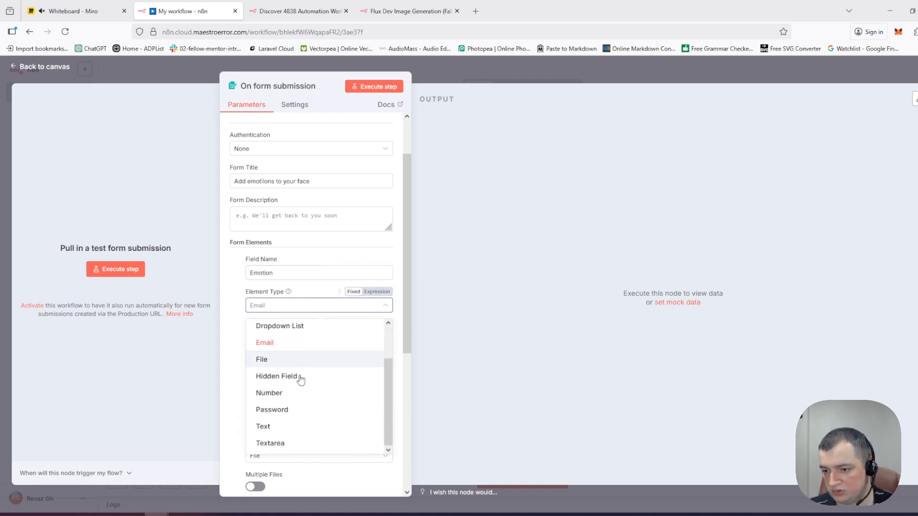
left_click(280, 432)
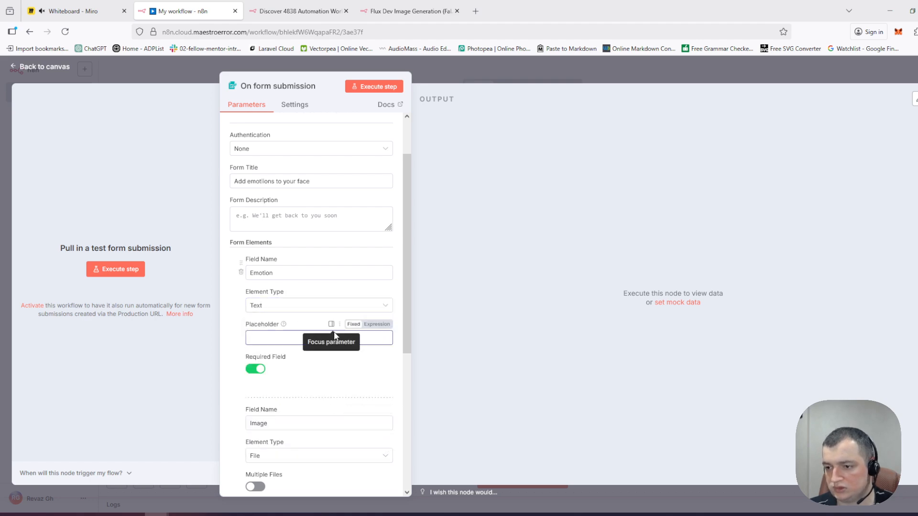
Step: Change the Emotion field's element type to Dropdown List and place the cursor in its first option
left_click(302, 309)
scroll(293, 375, "up", 1)
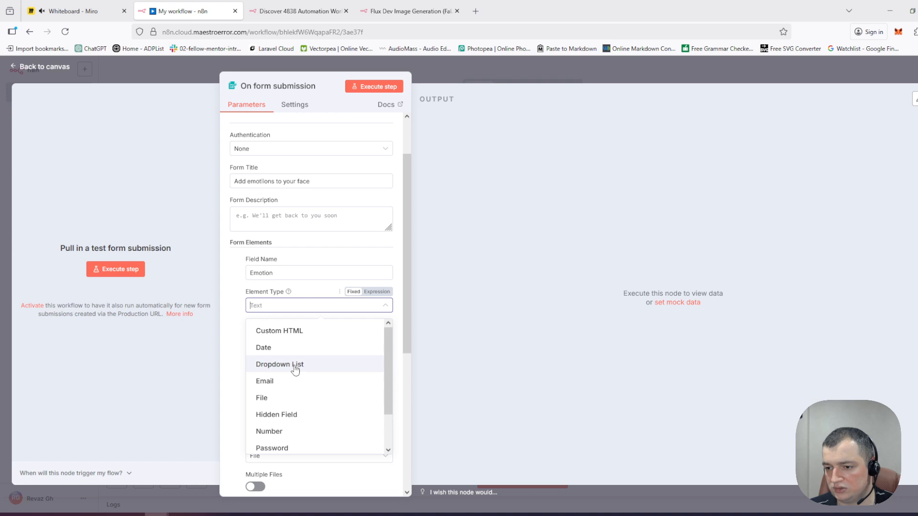
scroll(296, 369, "down", 1)
scroll(282, 405, "up", 1)
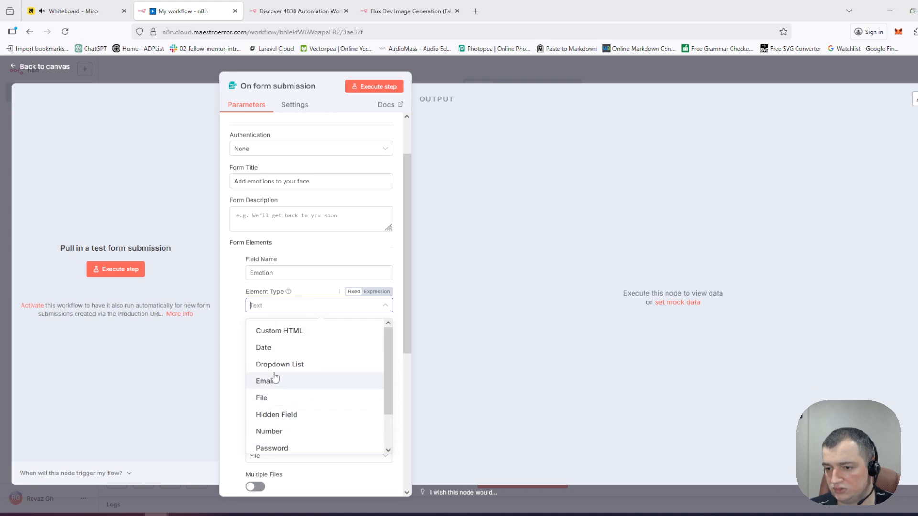
left_click(281, 364)
left_click(272, 354)
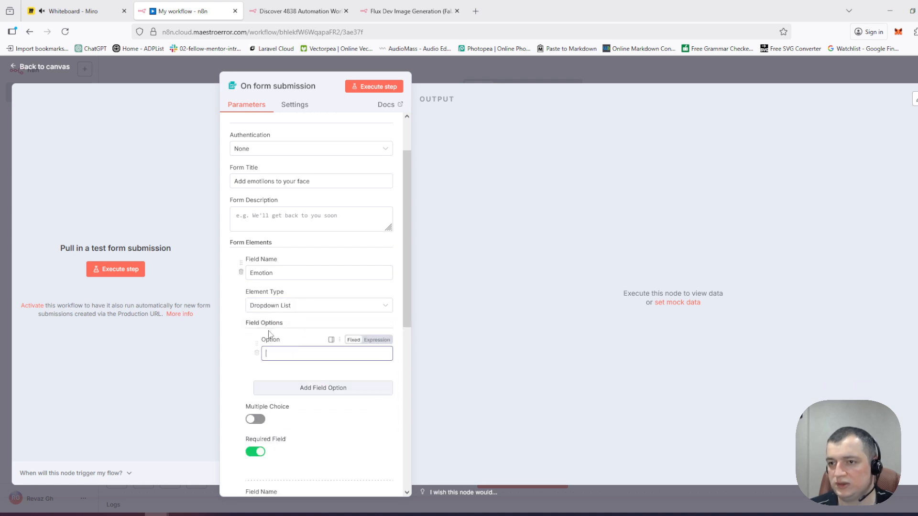
Step: Search Google for "emotions list" in a new browser tab and look through the expanded list of emotions
left_click(475, 11)
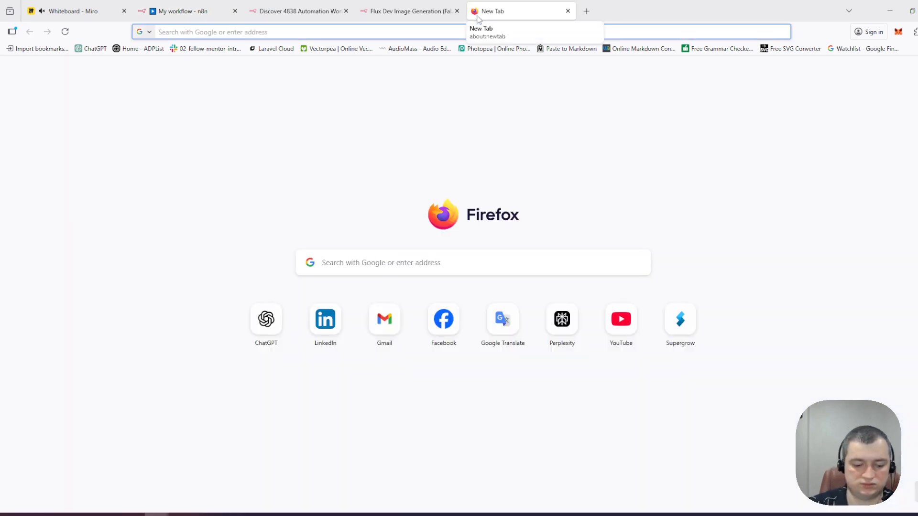
type("List of")
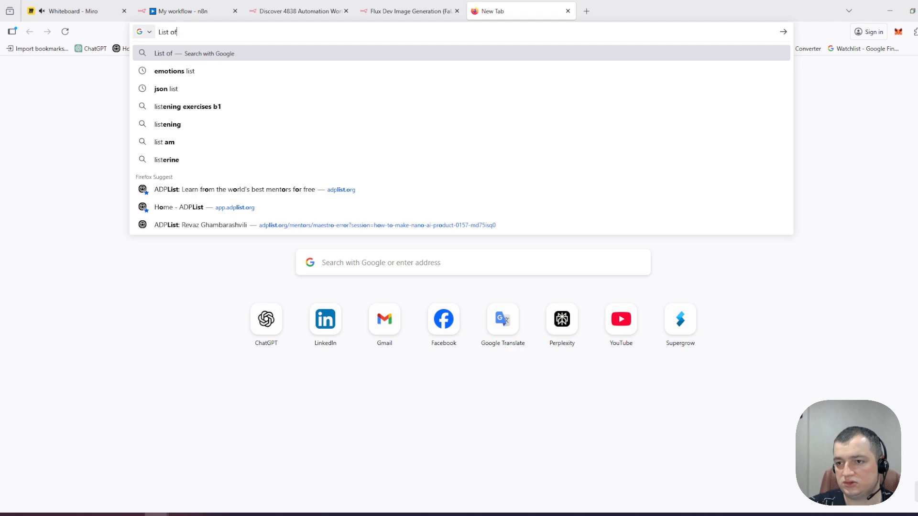
key("BackSpace")
key("BackSpace")
key("Down")
key("Return")
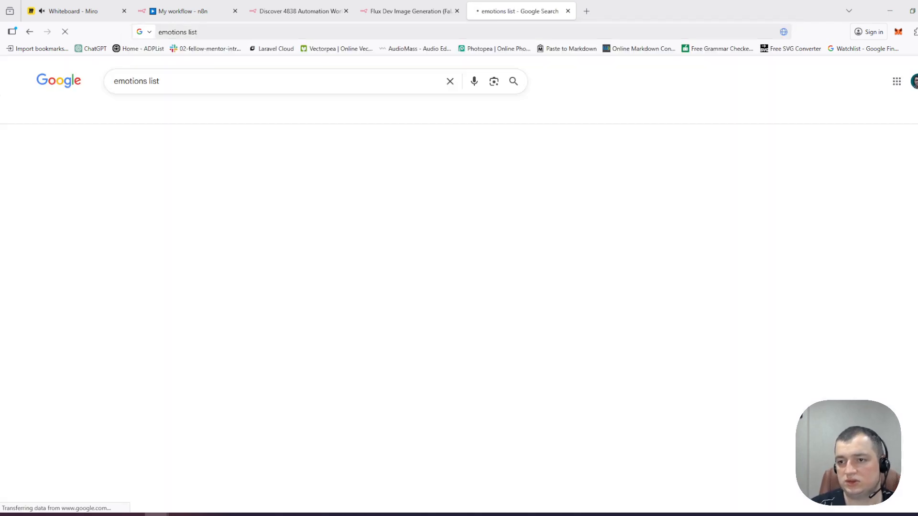
left_click(359, 284)
scroll(226, 370, "down", 2)
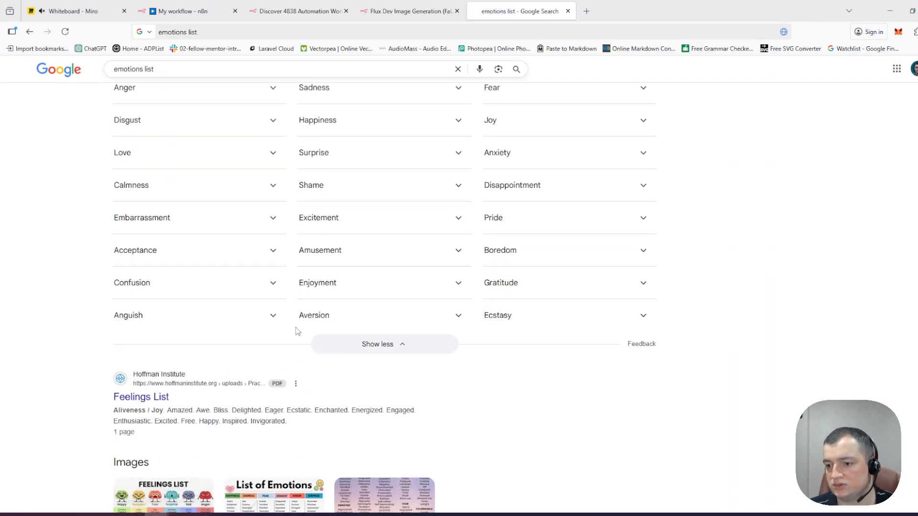
scroll(362, 354, "up", 2)
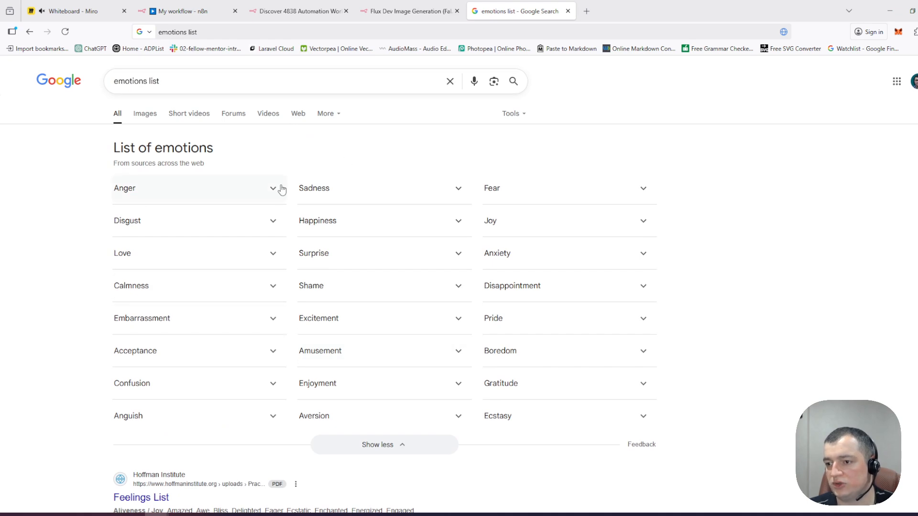
Step: Copy "Anger" from the emotions list into the first option of the form's Emotion dropdown
left_click(242, 195)
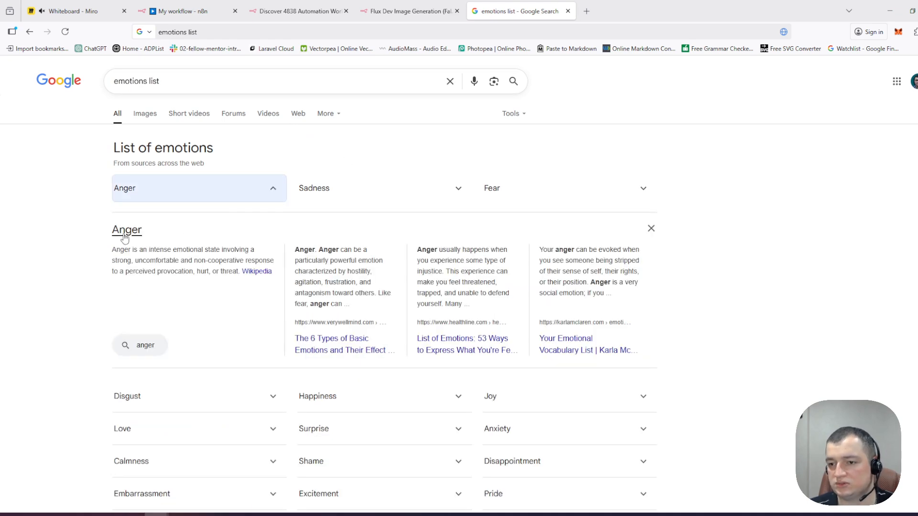
double_click(123, 191)
key("ctrl+c")
left_click(194, 6)
key("ctrl+v")
Step: Add "Disgust" as the second option of the Emotion dropdown and close the two n8n template browser tabs
left_click(315, 391)
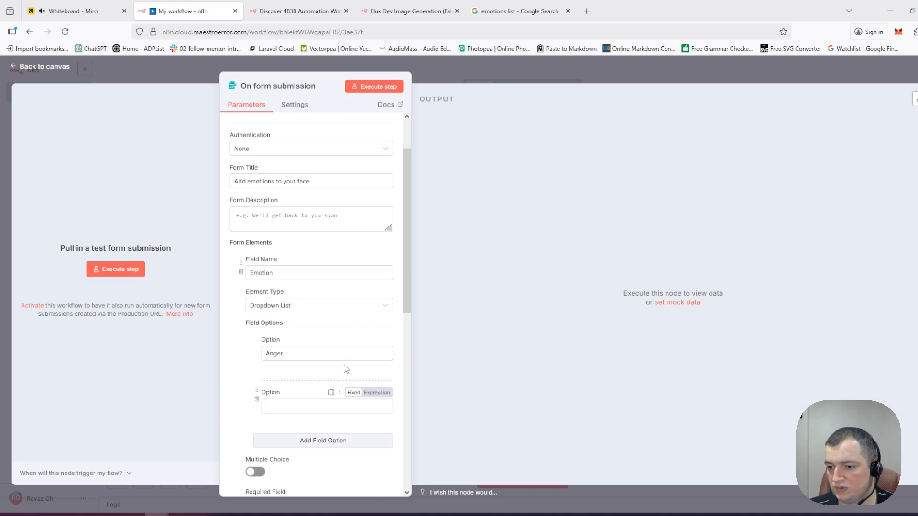
left_click(518, 11)
double_click(125, 222)
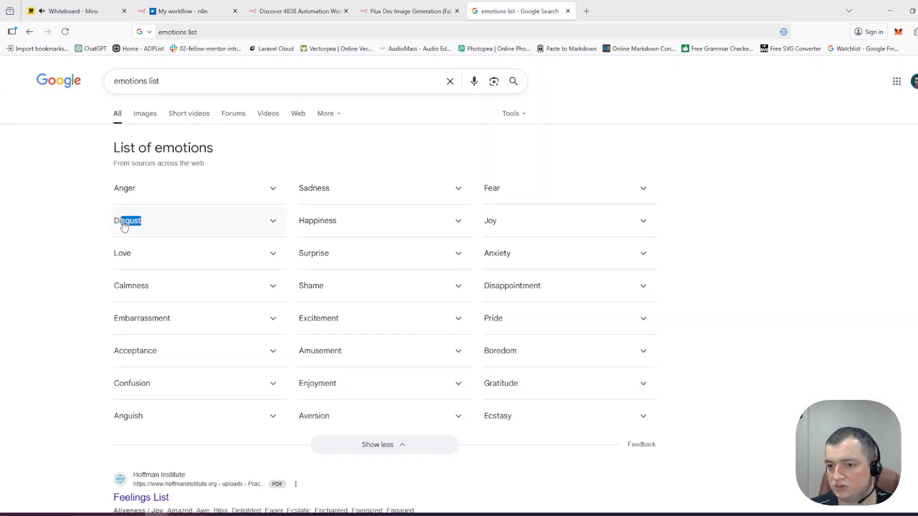
left_click(72, 11)
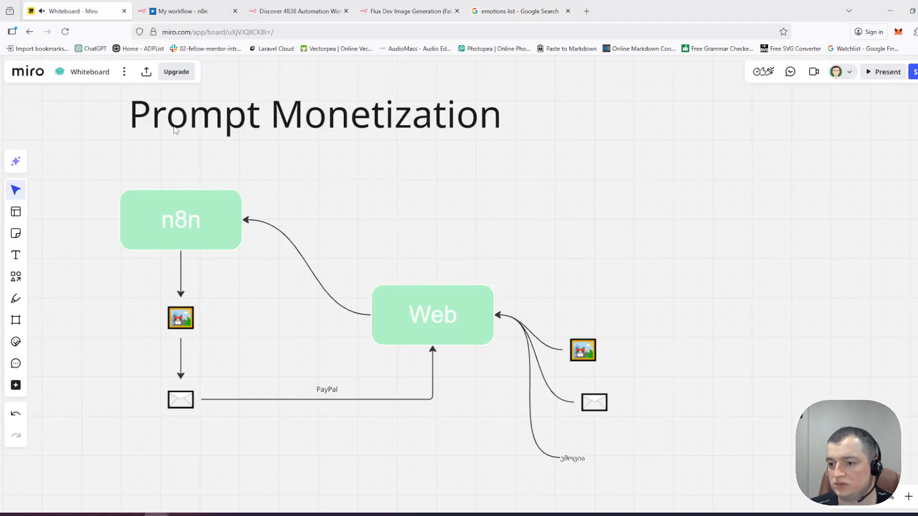
left_click(230, 11)
left_click(346, 11)
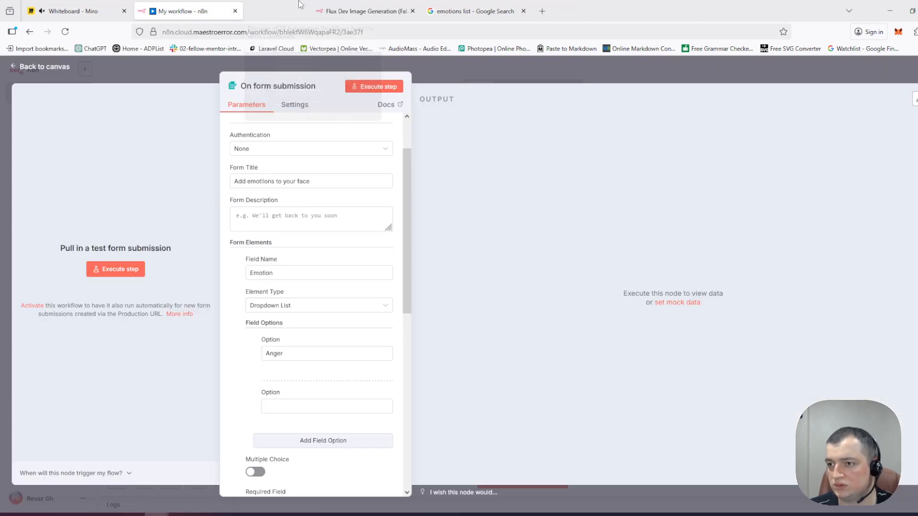
left_click(346, 11)
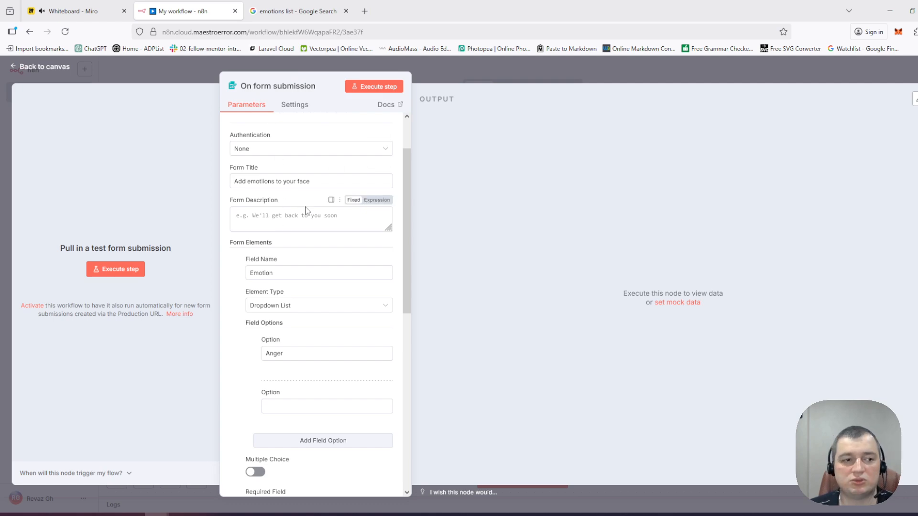
left_click(277, 406)
type("Disgust")
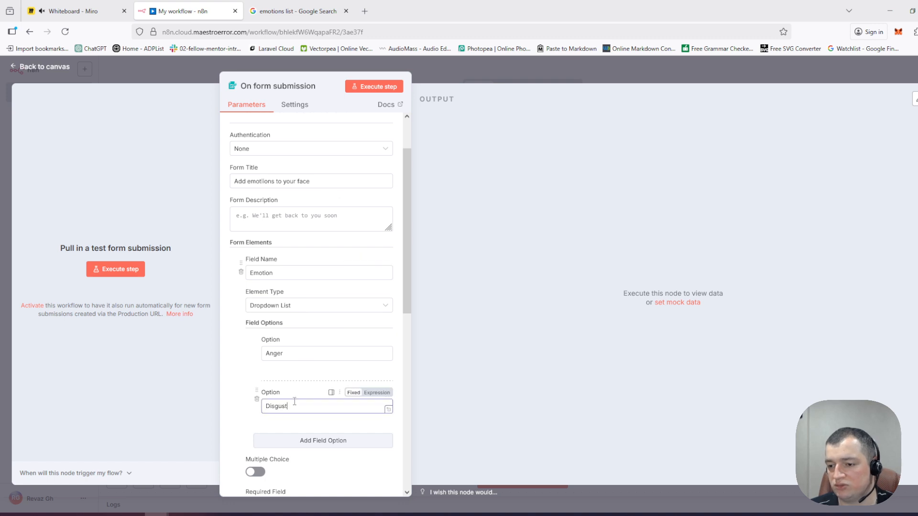
Step: Add a third option to the Emotion dropdown and fill it with "Surprise" copied from the emotions list
left_click(322, 441)
left_click(275, 6)
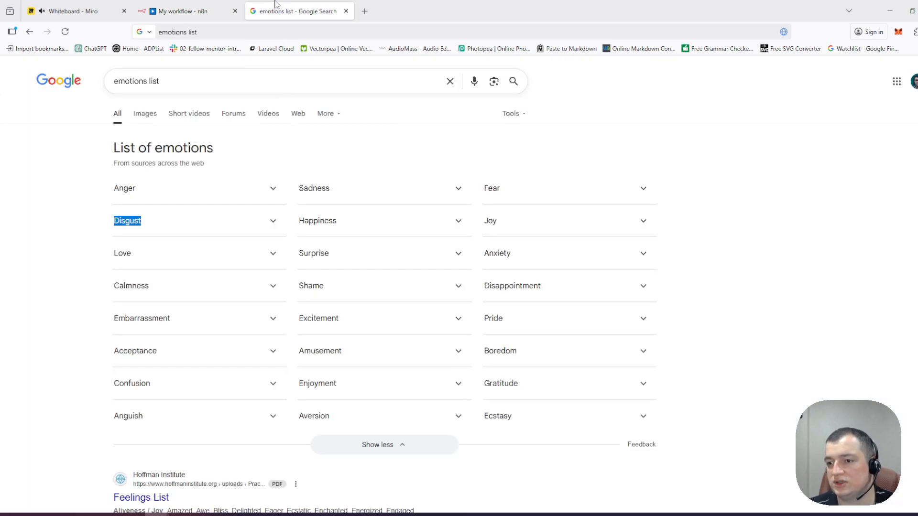
double_click(143, 258)
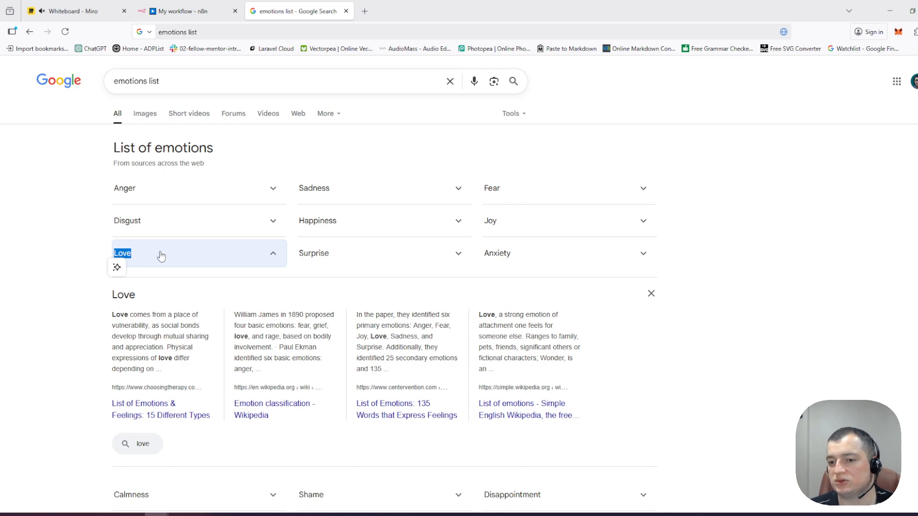
double_click(311, 255)
key("ctrl+c")
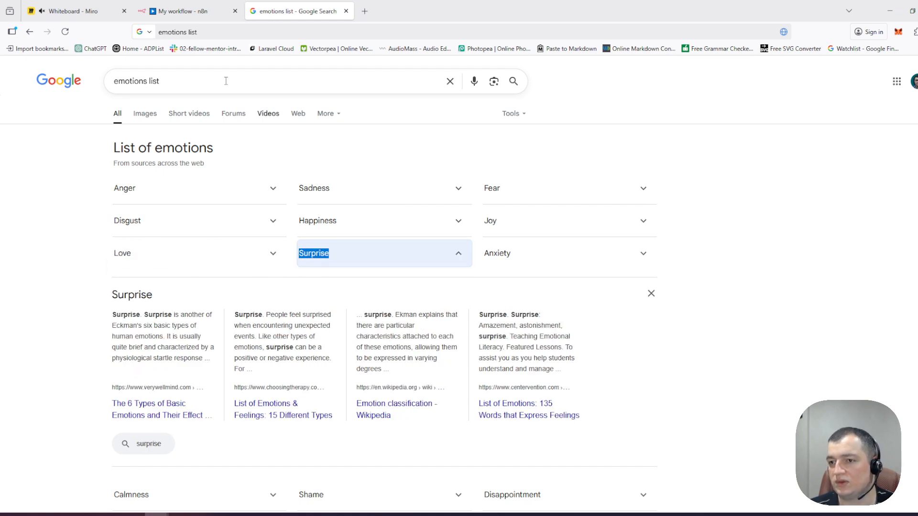
left_click(174, 7)
left_click(283, 457)
key("ctrl+v")
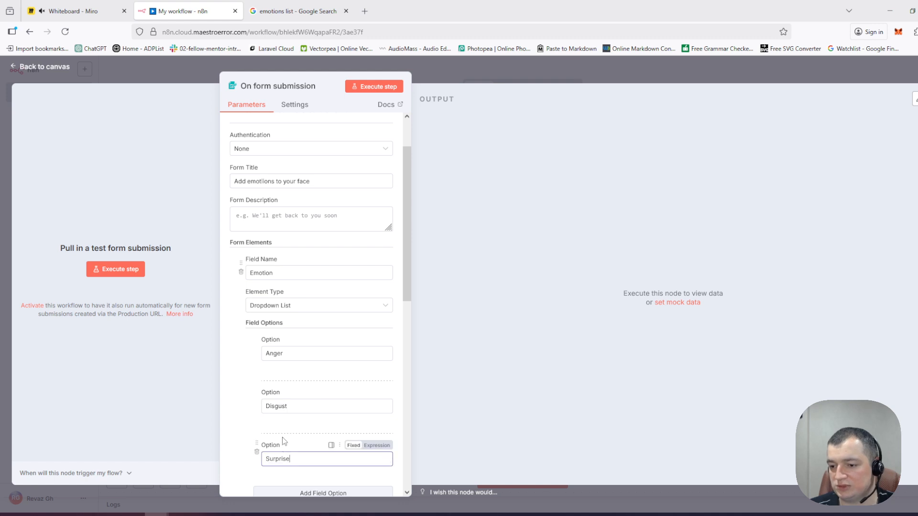
Step: Add a fourth option to the Emotion dropdown and fill it with "Happiness" from the emotions list
scroll(294, 432, "down", 3)
left_click(315, 376)
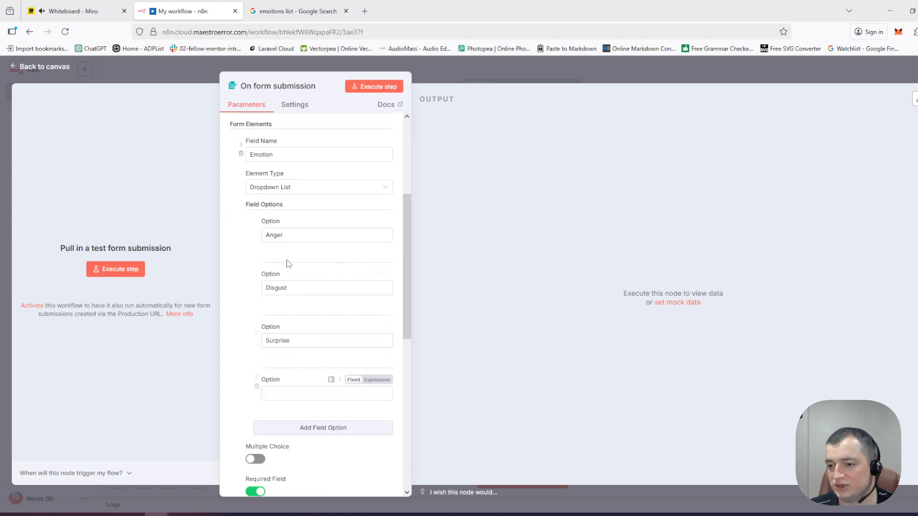
left_click(281, 5)
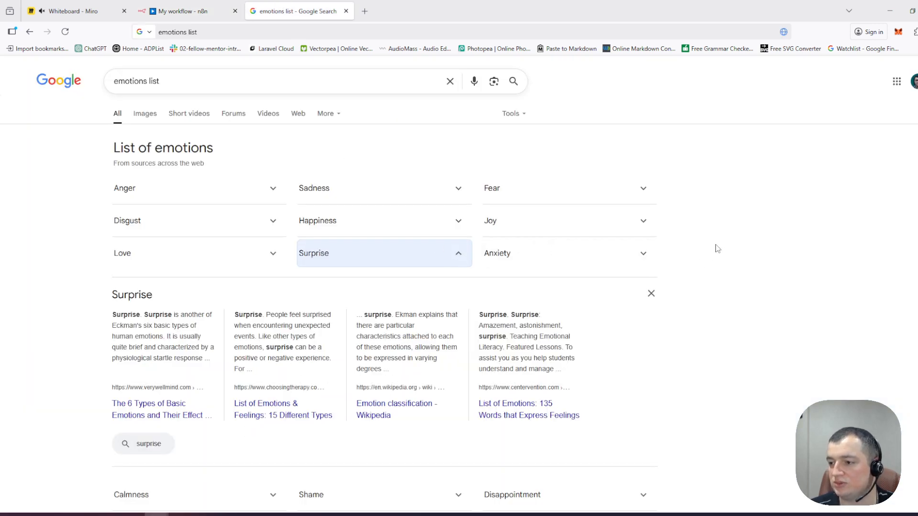
left_click_drag(354, 223, 298, 223)
key("ctrl+c")
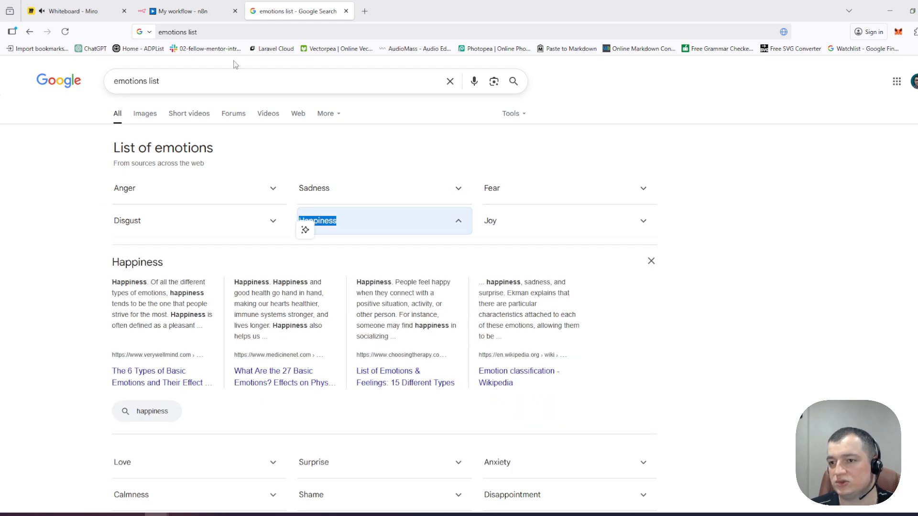
left_click(189, 10)
left_click(287, 334)
key("ctrl+v")
Step: Copy "Sadness" from the emotions list and add it as the fifth option of the Emotion dropdown
left_click(294, 11)
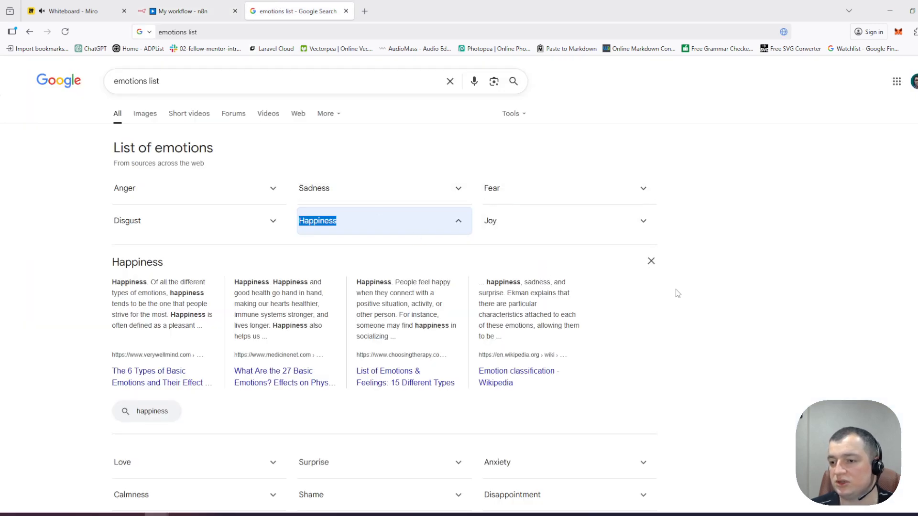
left_click(429, 191)
left_click_drag(334, 195, 301, 195)
key("ctrl+c")
left_click(184, 11)
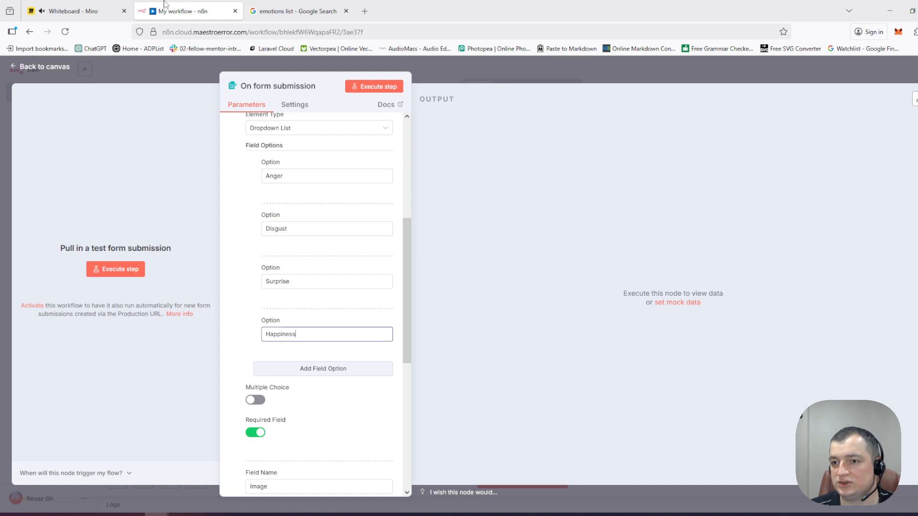
left_click(315, 369)
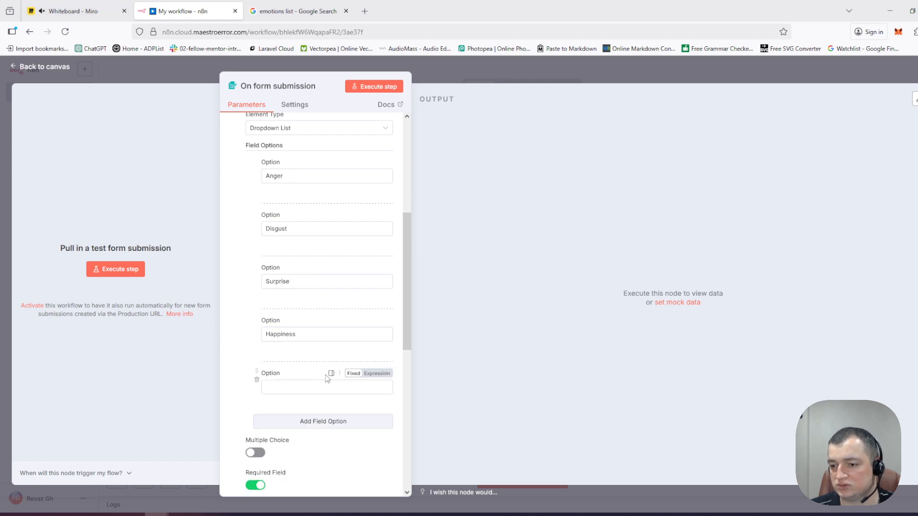
left_click(318, 386)
key("ctrl+v")
Step: Copy "Fear" from the emotions list and add it as the sixth option of the Emotion dropdown
left_click(294, 10)
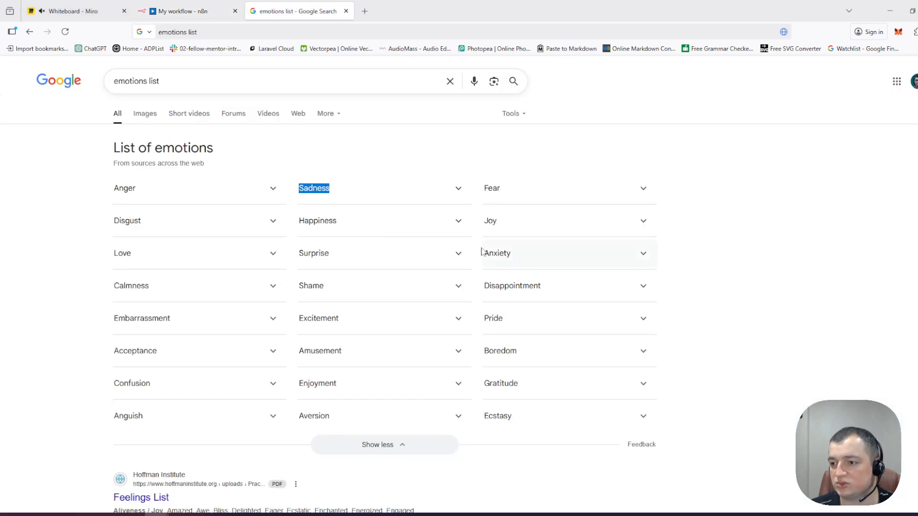
left_click_drag(501, 188, 482, 189)
key("ctrl+c")
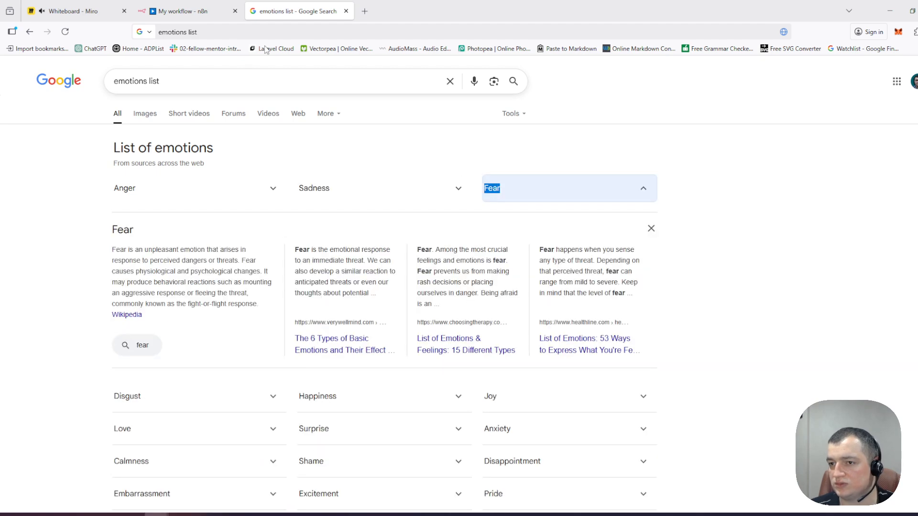
left_click(191, 10)
scroll(292, 364, "down", 3)
left_click(304, 246)
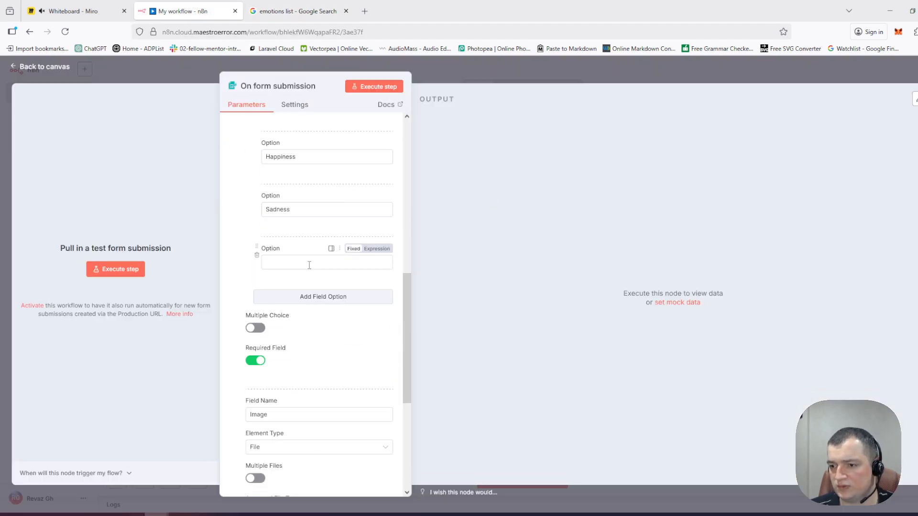
left_click(310, 265)
key("ctrl+v")
Step: Add a seventh option to the Emotion dropdown and fill it with "Love" copied from the emotions list
left_click(323, 297)
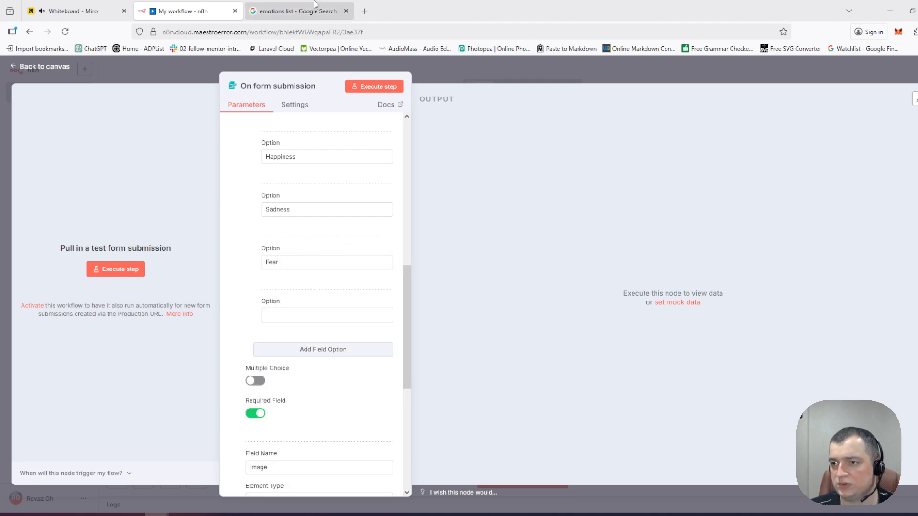
left_click(302, 11)
scroll(567, 252, "down", 2)
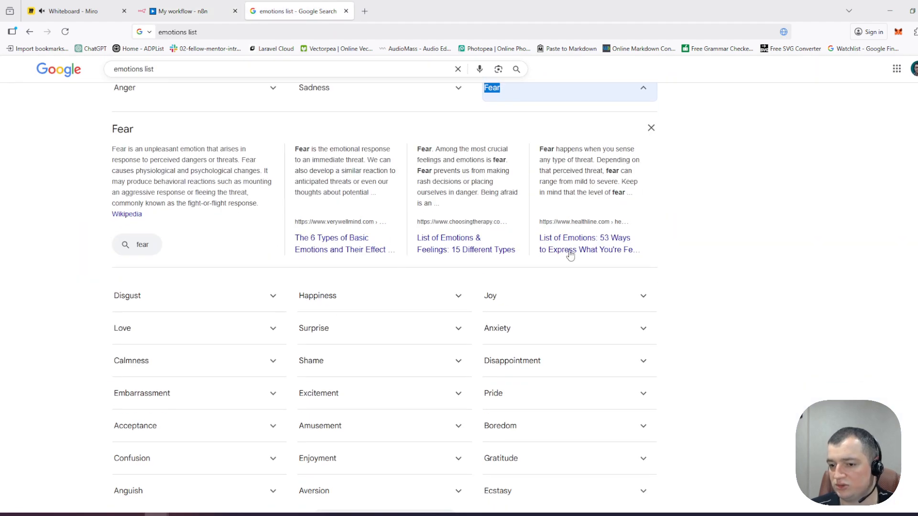
scroll(320, 328, "down", 2)
left_click(268, 236)
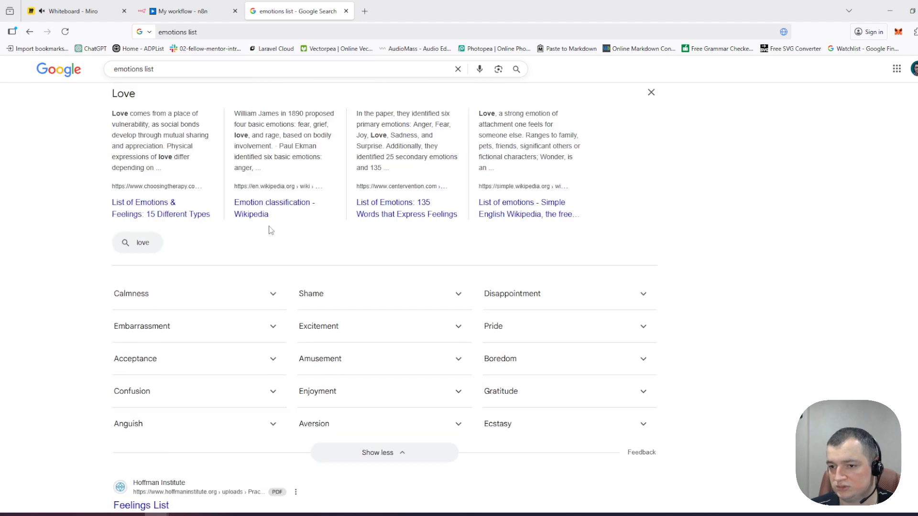
left_click(186, 10)
scroll(317, 287, "up", 2)
scroll(311, 210, "up", 2)
left_click(301, 10)
scroll(167, 300, "up", 3)
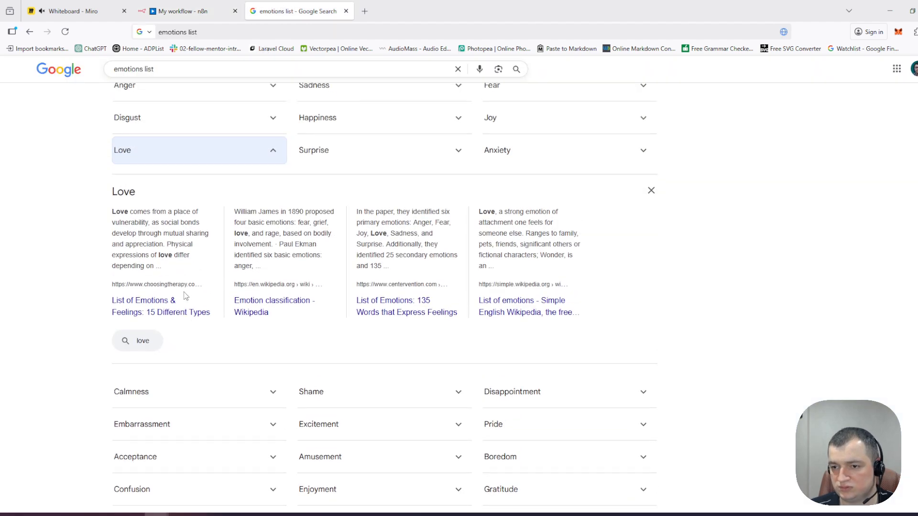
left_click_drag(134, 203, 107, 214)
key("ctrl+c")
left_click(189, 11)
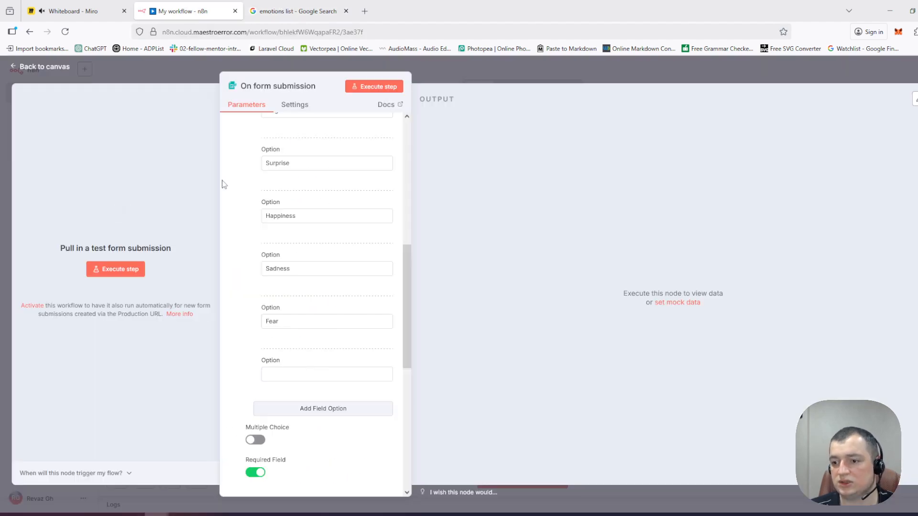
left_click(267, 375)
key("ctrl+v")
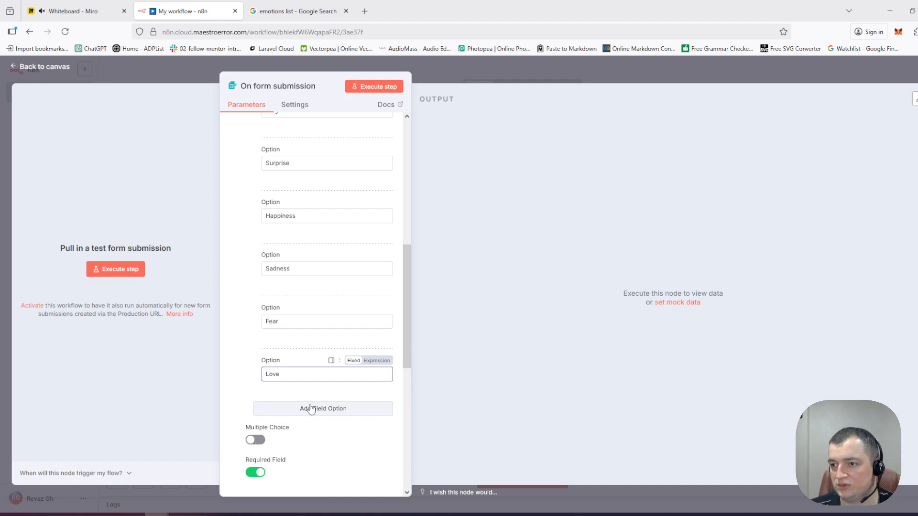
Step: Add an eighth option to the Emotion dropdown and fill it with "Pride" copied from the emotions list
left_click(307, 409)
left_click(306, 9)
scroll(406, 292, "down", 1)
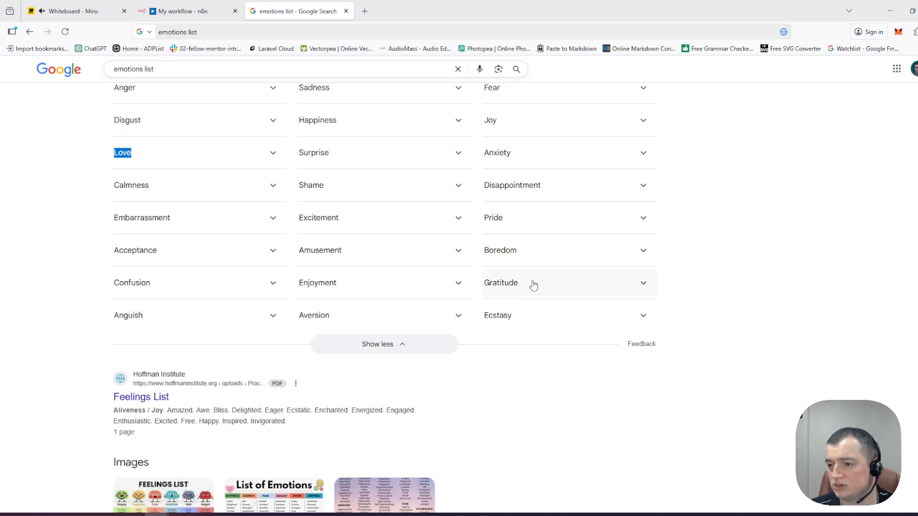
double_click(510, 219)
key("ctrl+c")
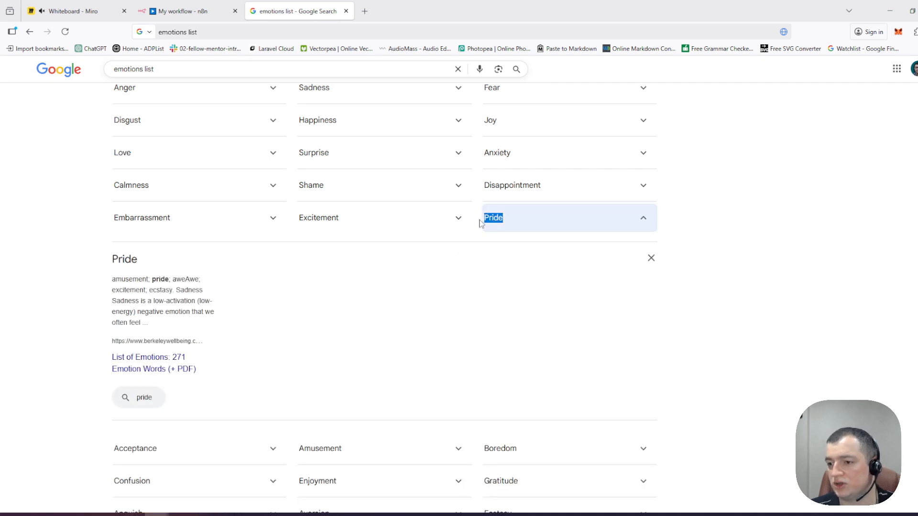
left_click(71, 5)
left_click(195, 5)
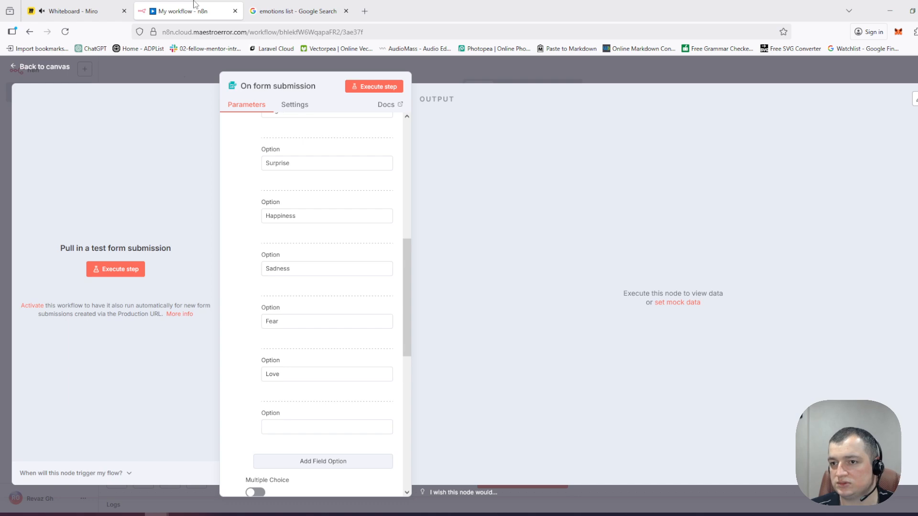
scroll(401, 352, "down", 4)
left_click(306, 249)
key("ctrl+v")
Step: Add a ninth option to the Emotion dropdown and fill it with "Excitement" copied from the emotions list
left_click(323, 282)
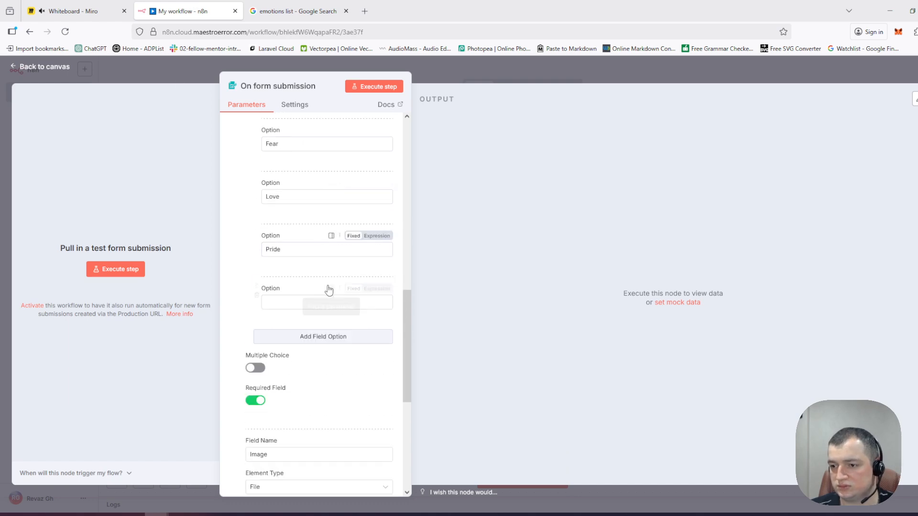
left_click(281, 5)
scroll(355, 249, "up", 2)
left_click_drag(339, 320, 303, 328)
key("ctrl+c")
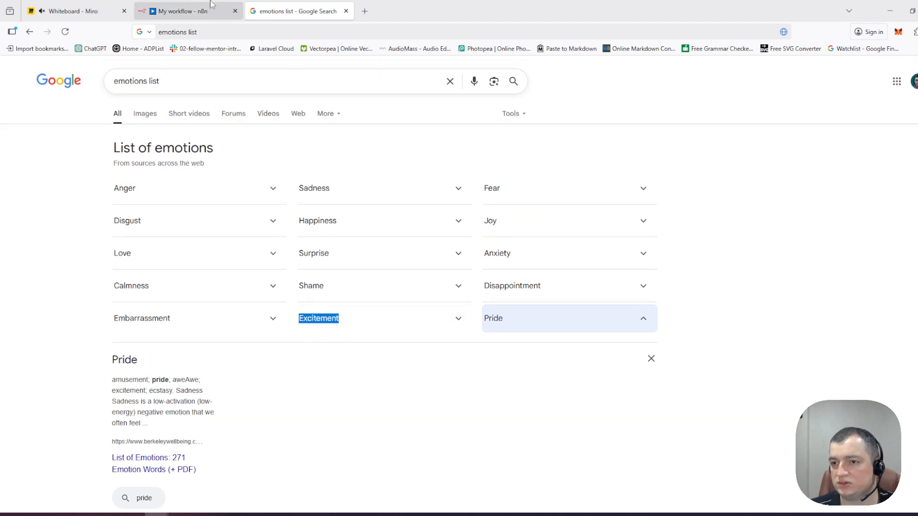
left_click(223, 11)
left_click(308, 302)
key("ctrl+v")
Step: Add a tenth option to the Emotion dropdown and fill it with "Shame" copied from the emotions list
left_click(319, 336)
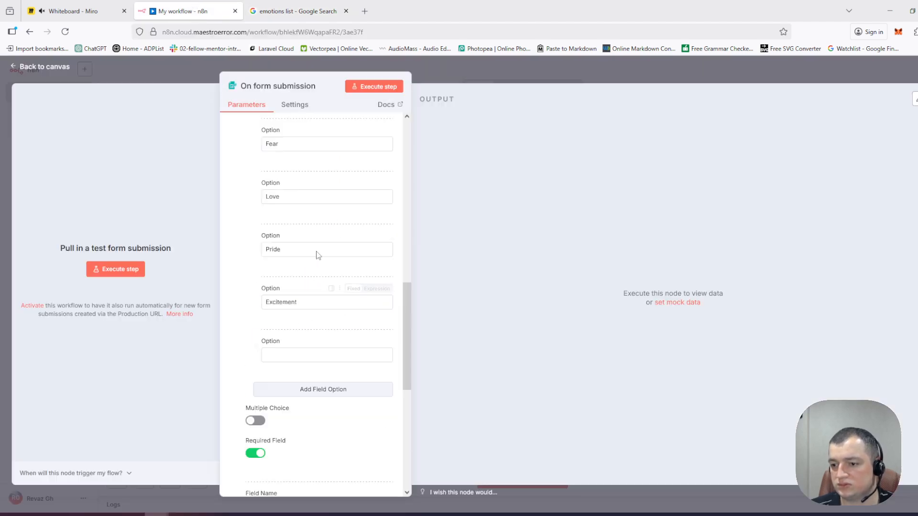
left_click(298, 5)
left_click_drag(324, 286, 298, 286)
key("ctrl+c")
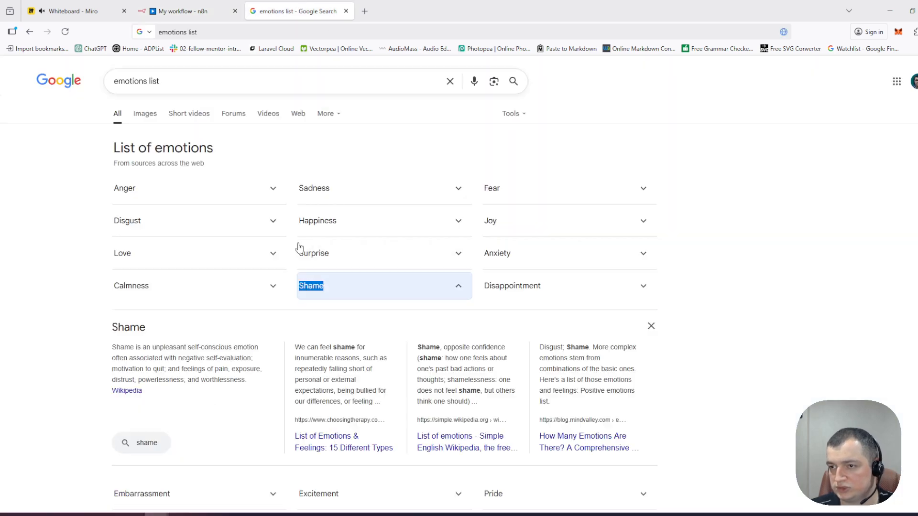
left_click(183, 11)
left_click(299, 354)
key("ctrl+v")
Step: Add an empty eleventh option to the Emotion dropdown and look through the emotions list for another suitable emotion
left_click(317, 390)
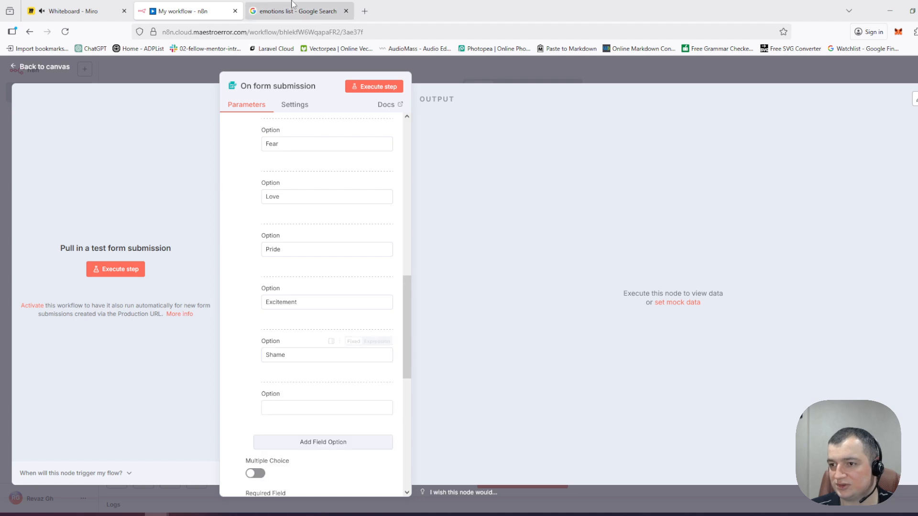
left_click(298, 11)
scroll(415, 223, "down", 5)
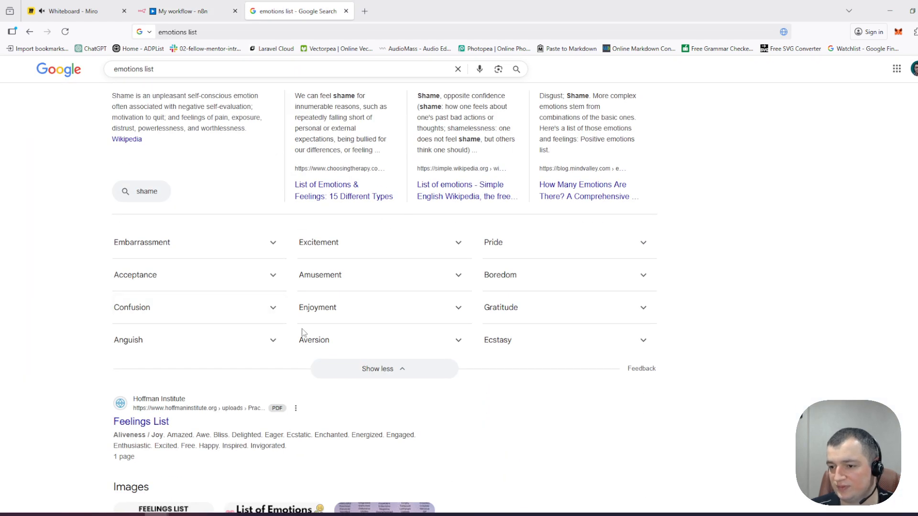
scroll(397, 343, "down", 1)
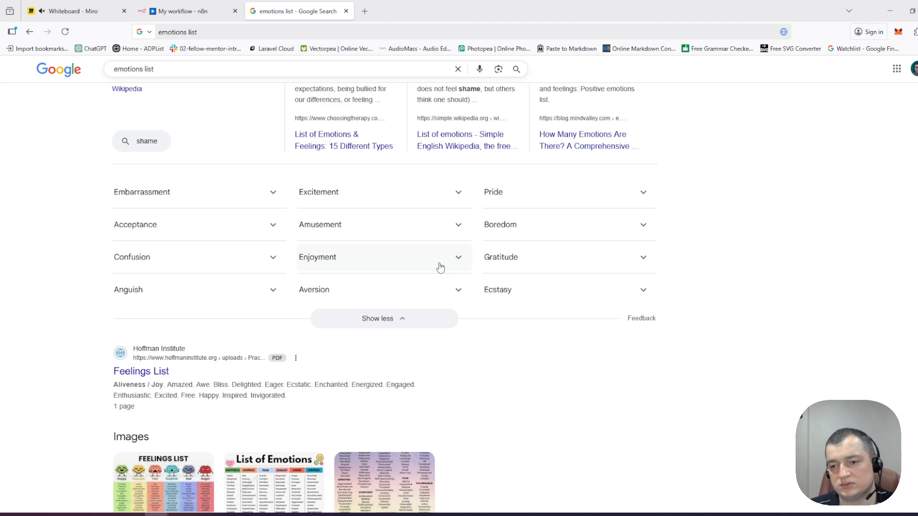
left_click(443, 236)
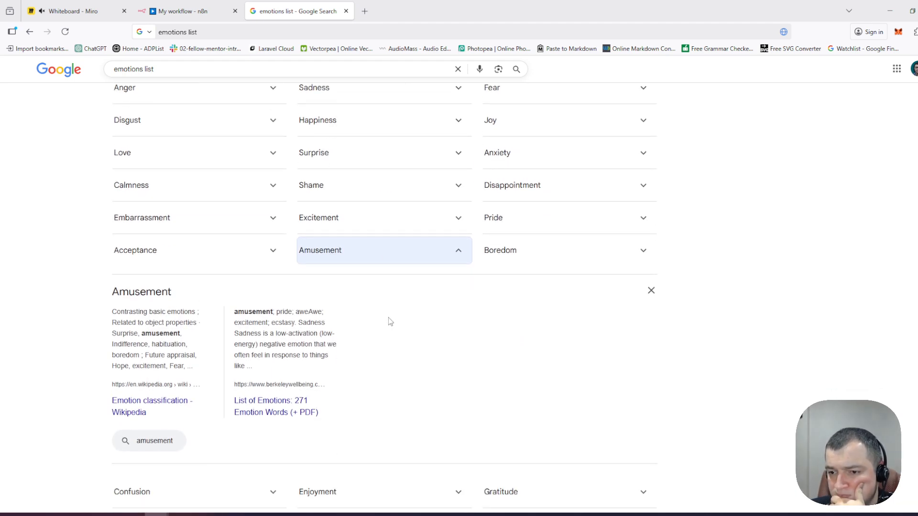
scroll(391, 322, "down", 2)
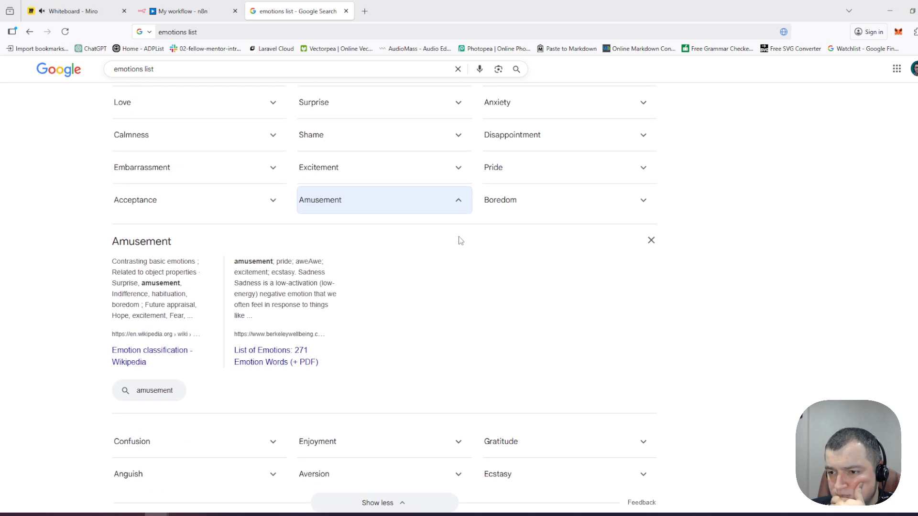
scroll(430, 301, "down", 1)
scroll(454, 319, "down", 1)
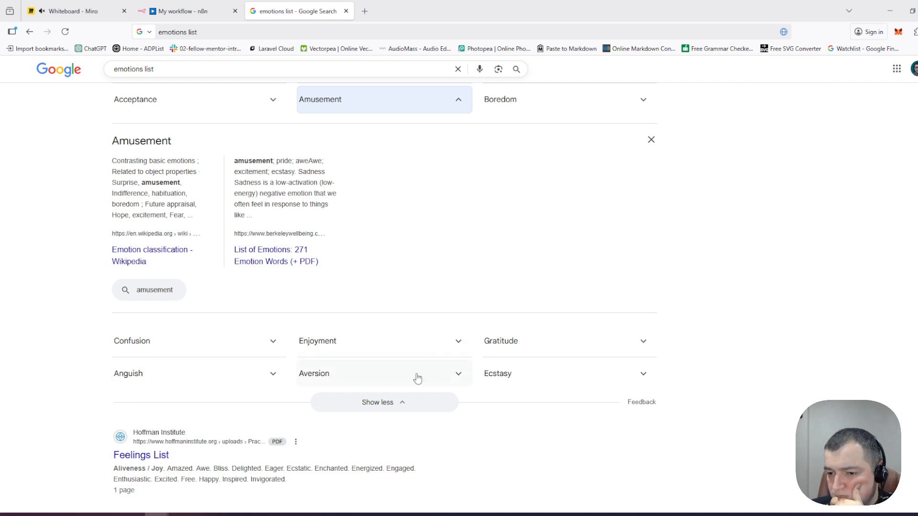
scroll(258, 299, "down", 1)
Step: Copy "Confusion" from the emotions list into the empty eleventh option of the Emotion dropdown
left_click(256, 298)
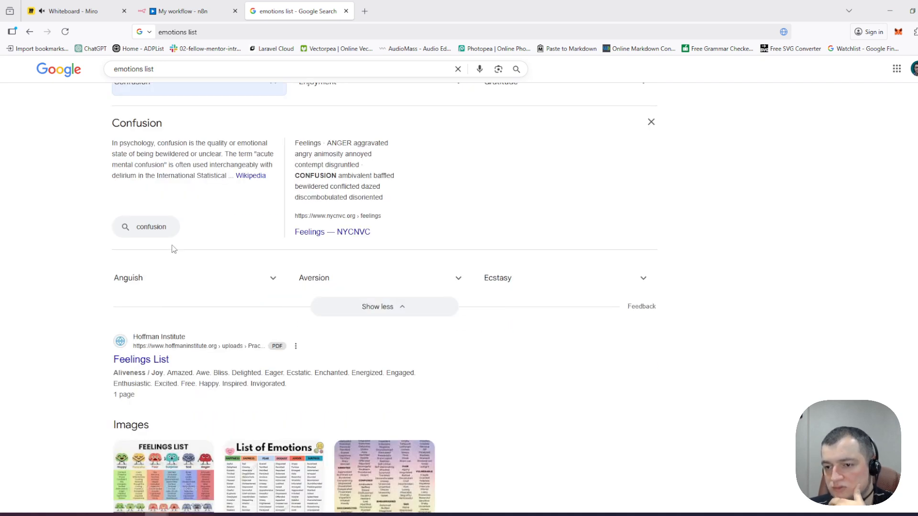
left_click_drag(149, 280, 101, 296)
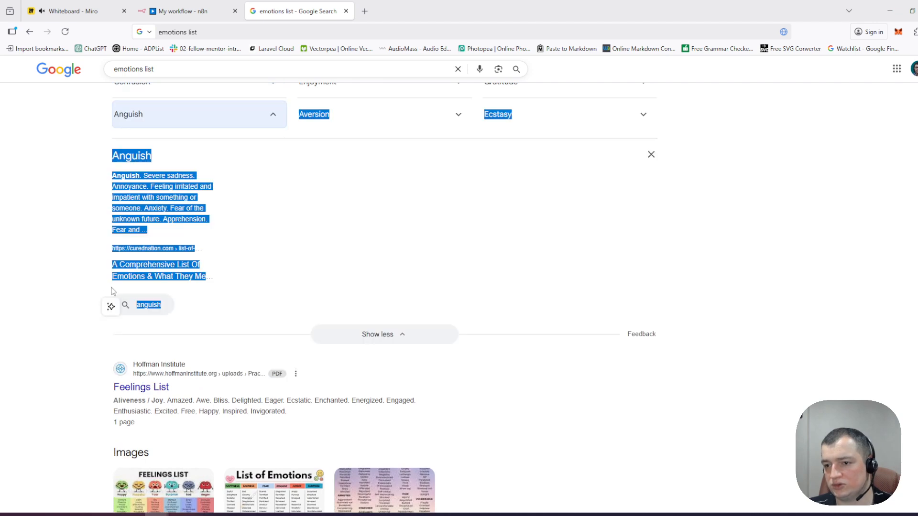
left_click(48, 296)
scroll(48, 296, "up", 2)
left_click(138, 188)
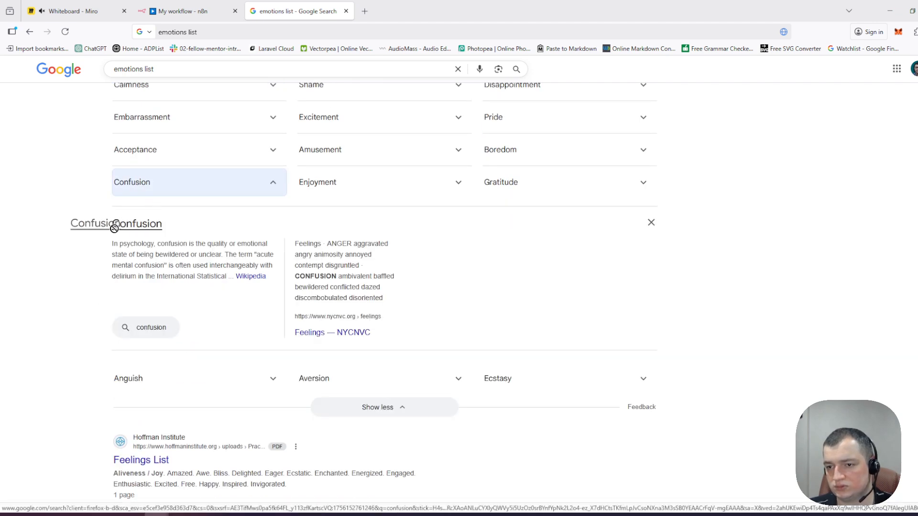
left_click_drag(181, 190, 82, 189)
key("ctrl+c")
key("ctrl+shift+Tab")
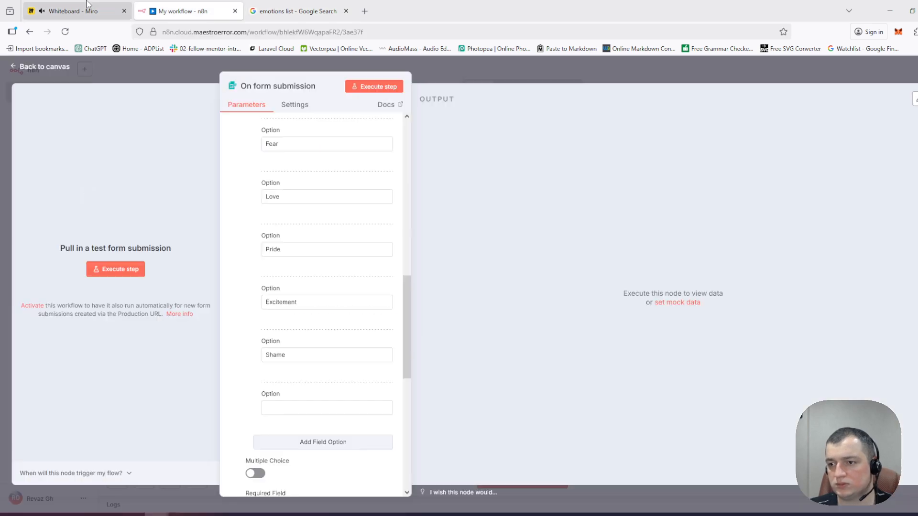
left_click(310, 407)
key("ctrl+v")
Step: Add an empty twelfth option to the Emotion dropdown and check the remaining entries of the emotions list for a candidate
left_click(320, 442)
scroll(296, 296, "down", 3)
left_click(313, 11)
scroll(571, 335, "up", 3)
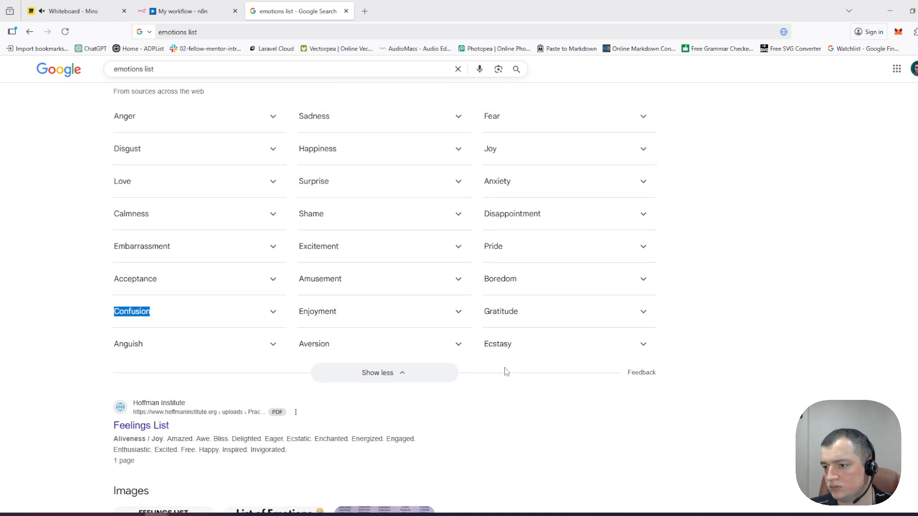
left_click(555, 375)
scroll(444, 385, "down", 2)
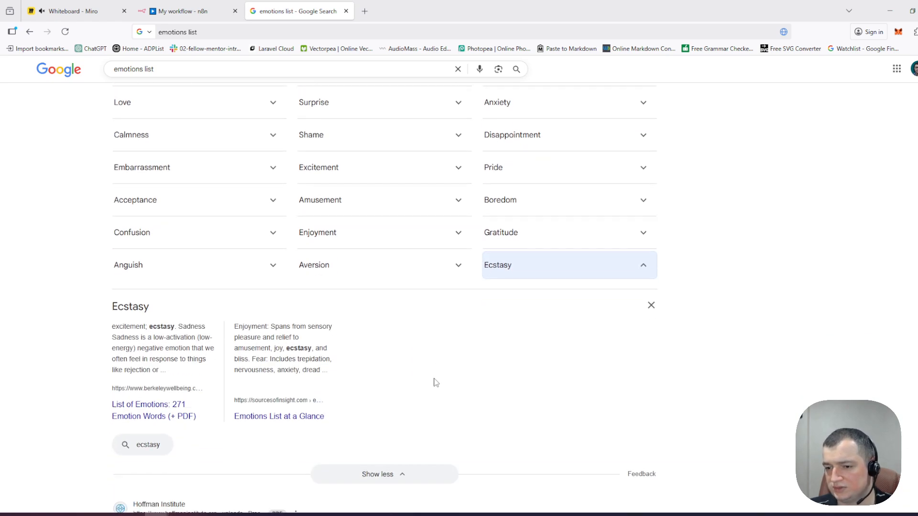
left_click(403, 276)
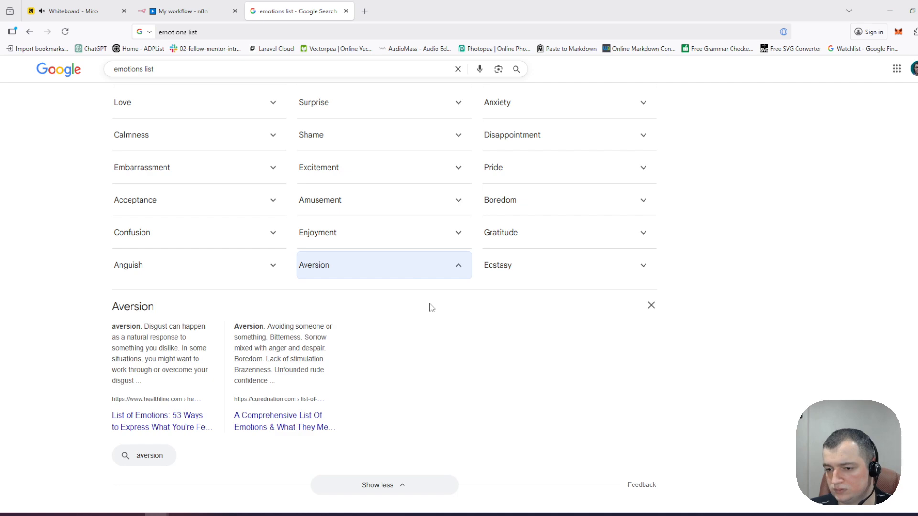
scroll(418, 330, "up", 3)
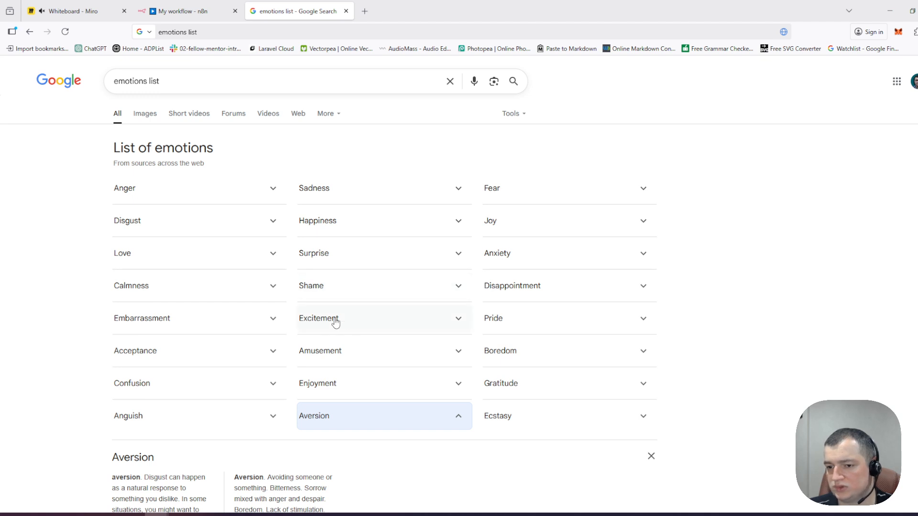
Step: Copy "Enjoyment" from the emotions list into the empty twelfth option of the Emotion dropdown
left_click(351, 389)
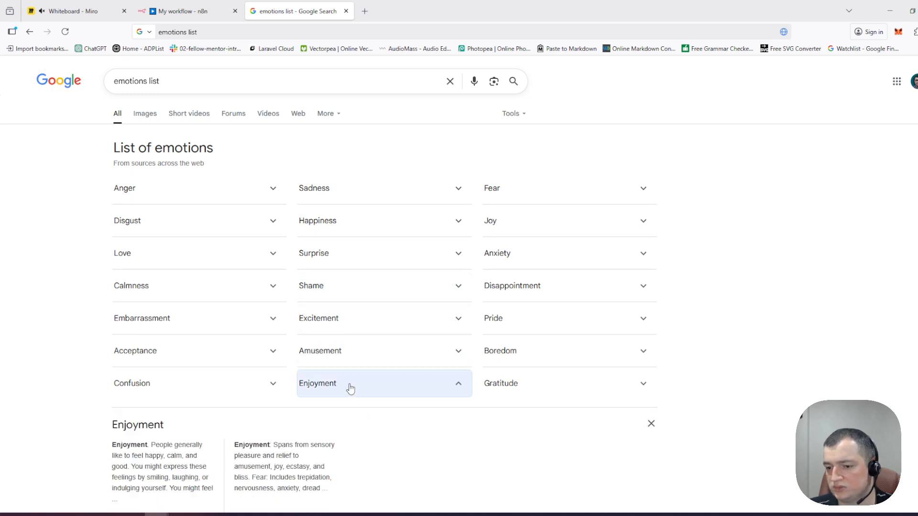
left_click_drag(347, 388, 301, 391)
key("ctrl+c")
left_click(88, 5)
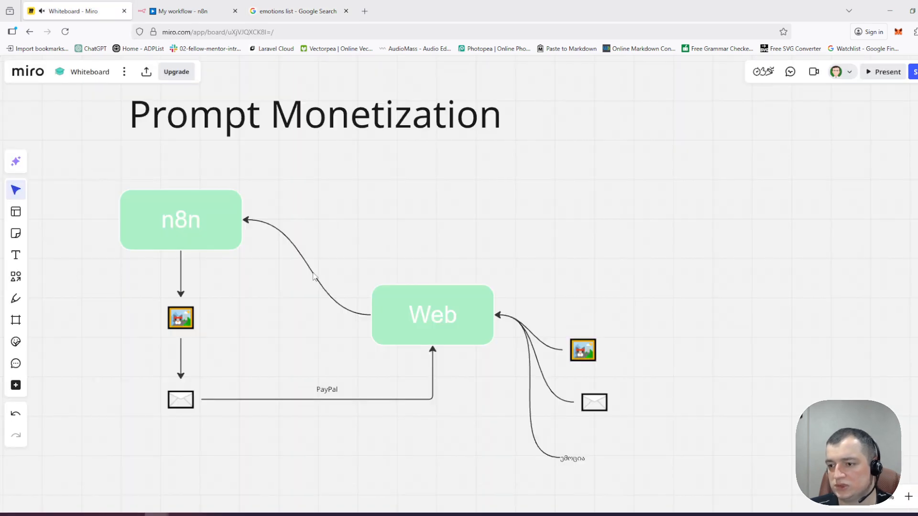
left_click(194, 7)
left_click(264, 285)
key("ctrl+v")
Step: Move the Miro whiteboard to the end of the open browser pages and remove the surplus empty option from the Emotion dropdown
left_click(311, 317)
left_click_drag(64, 7, 325, 4)
left_click(90, 7)
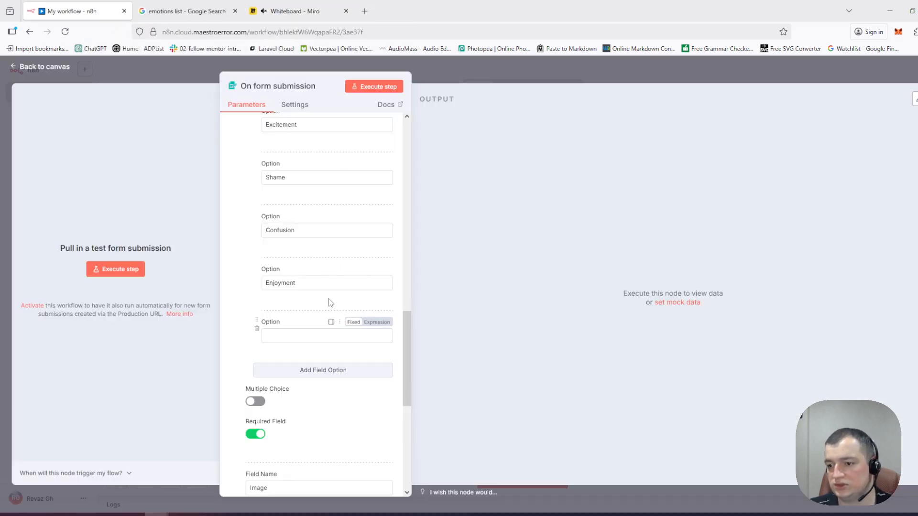
left_click(257, 328)
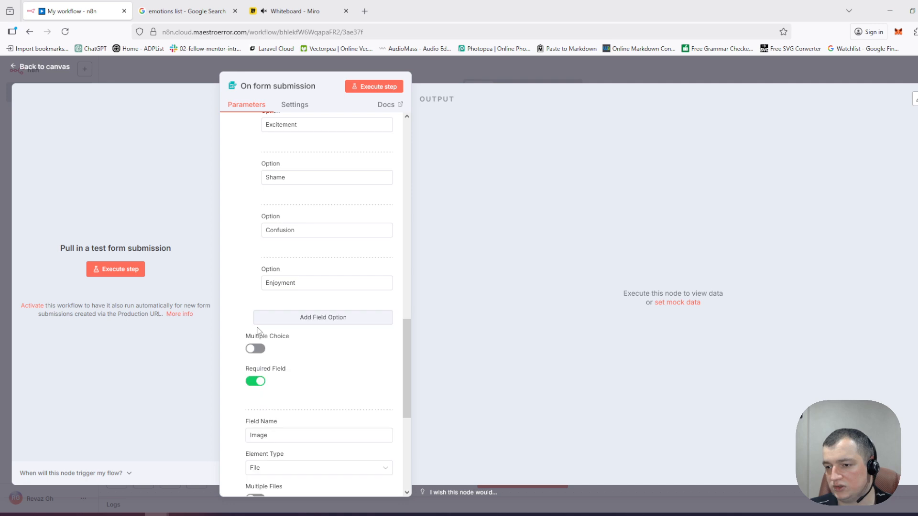
Step: Review the form's Emotion and Image fields, return to the canvas and execute the workflow to open the test form
scroll(356, 258, "up", 5)
scroll(359, 257, "up", 6)
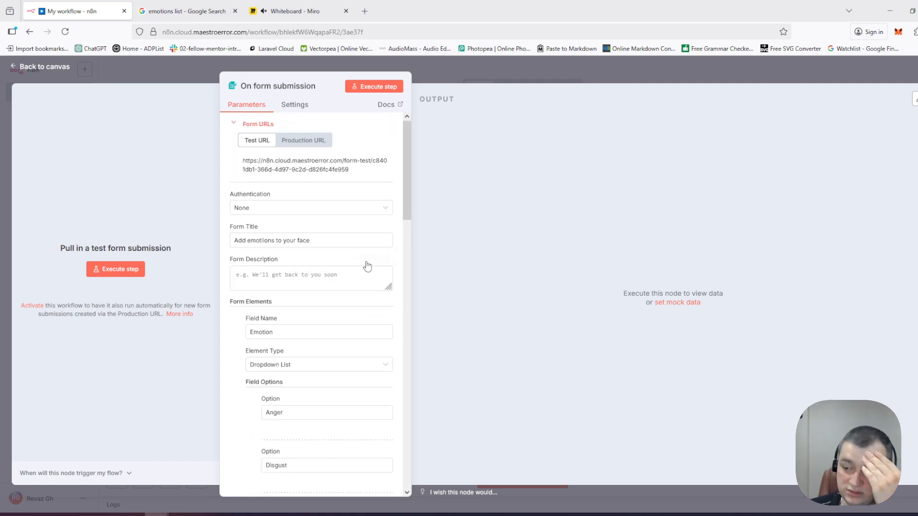
scroll(366, 261, "down", 15)
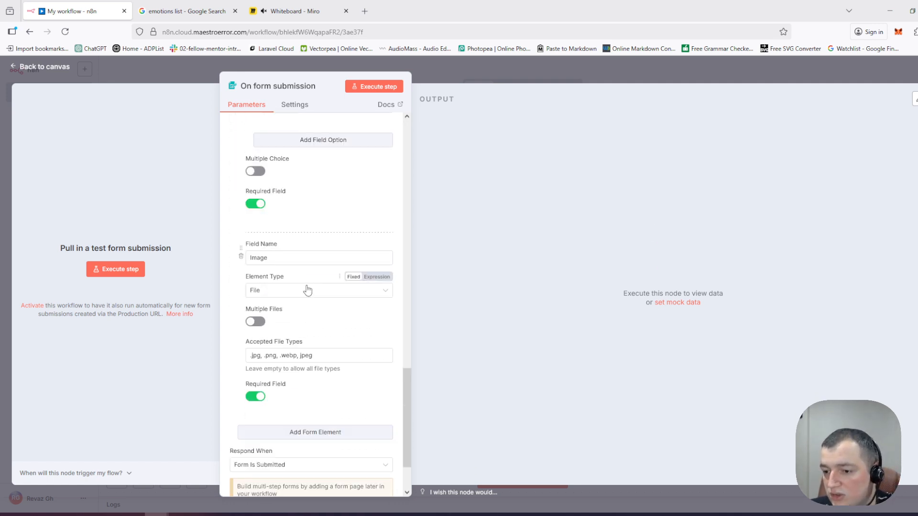
scroll(307, 290, "down", 2)
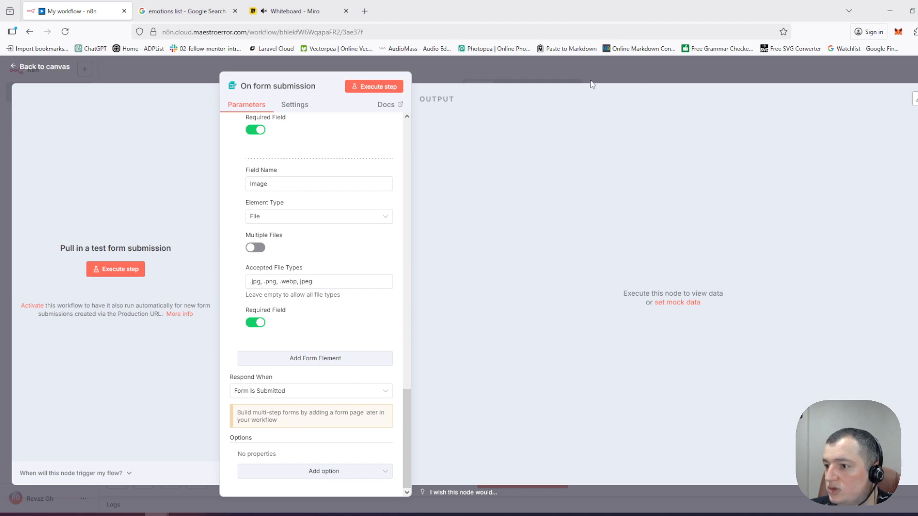
left_click(521, 71)
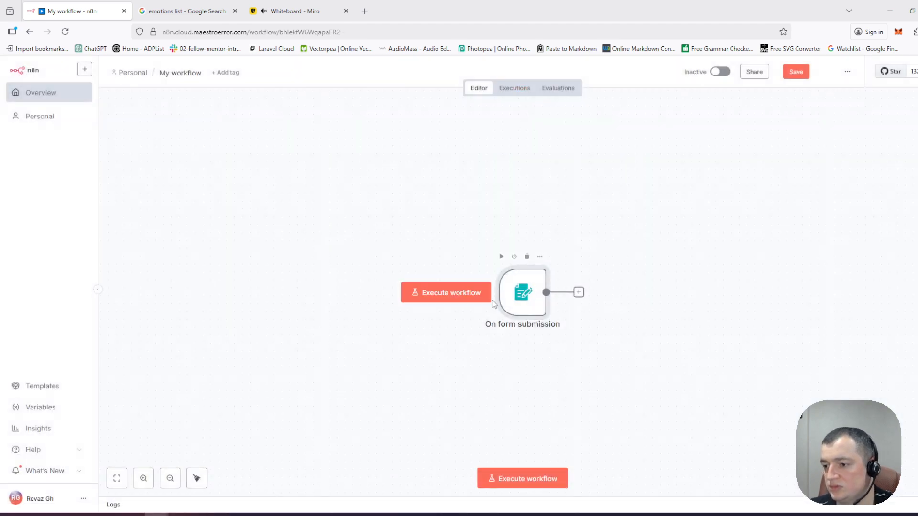
left_click(447, 299)
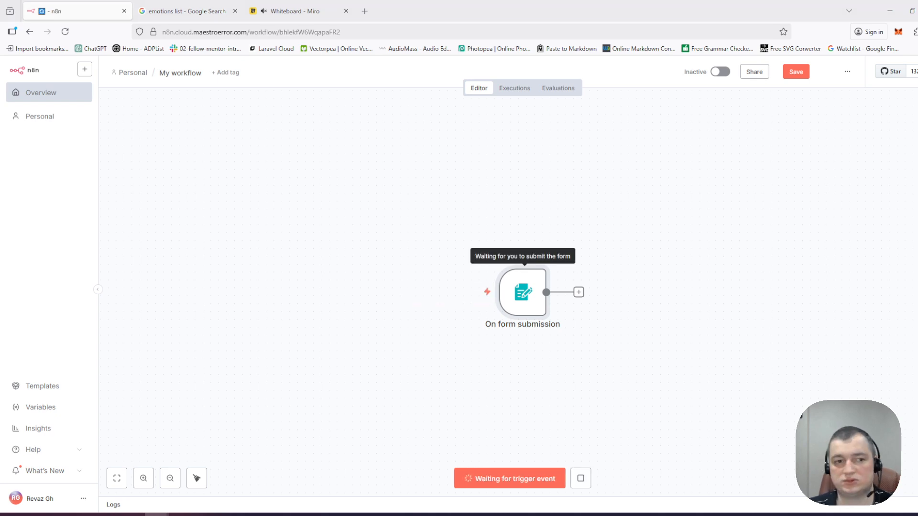
Step: Choose an emotion in the test form, upload the image "ChatGPT Image Aug 22, 2025, 02_07_50 PM.png" and submit the form
left_click(303, 192)
left_click(320, 224)
left_click(277, 243)
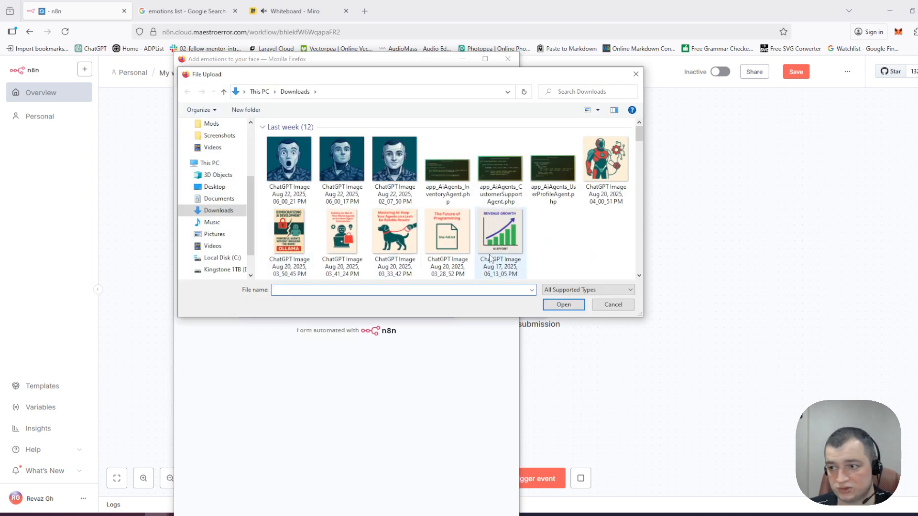
left_click(611, 305)
left_click_drag(333, 62, 390, 45)
left_click(327, 227)
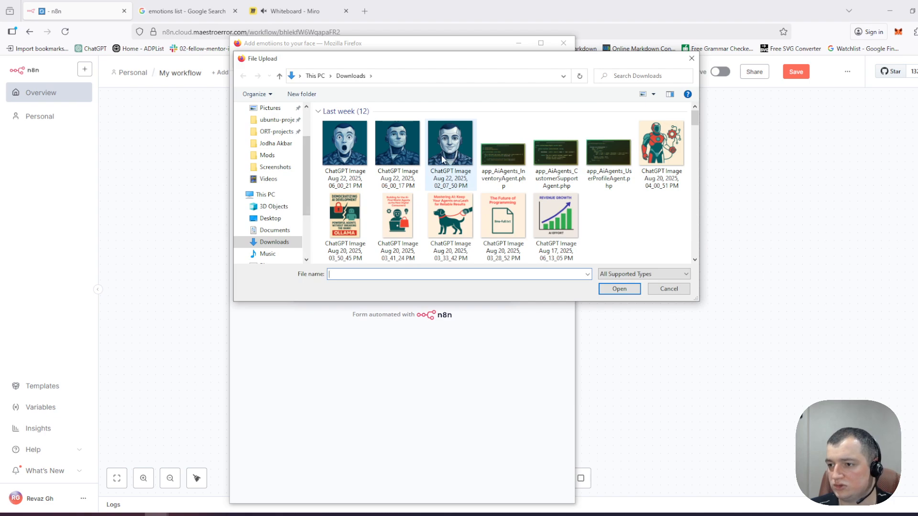
double_click(453, 159)
left_click(410, 278)
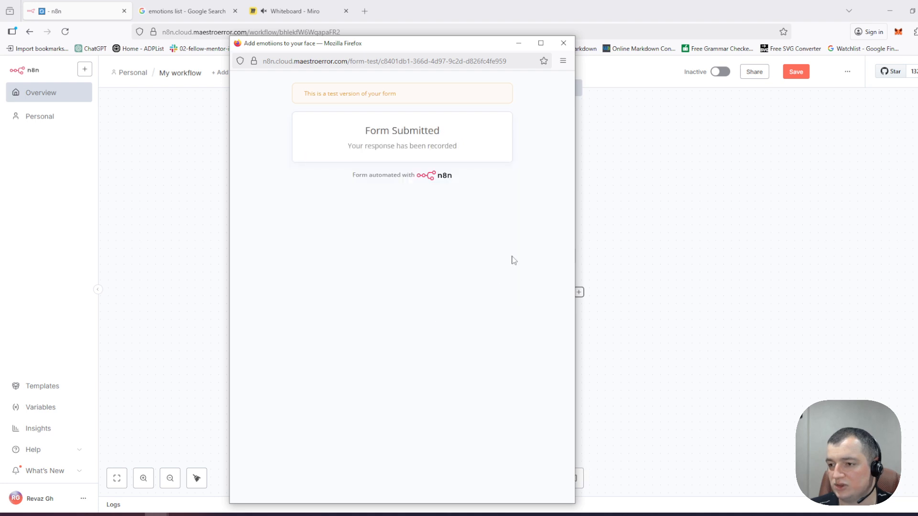
Step: Close the submitted form window and open the On form submission node to examine its output data
left_click(563, 44)
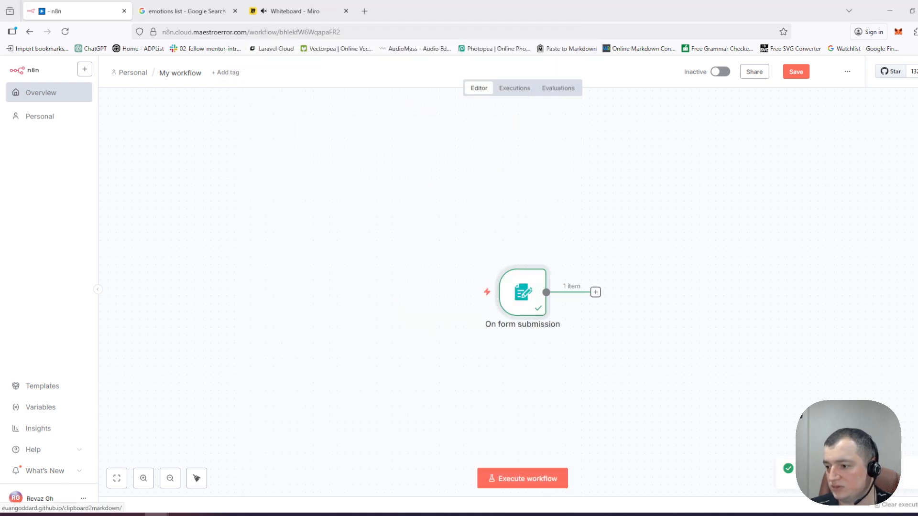
double_click(525, 281)
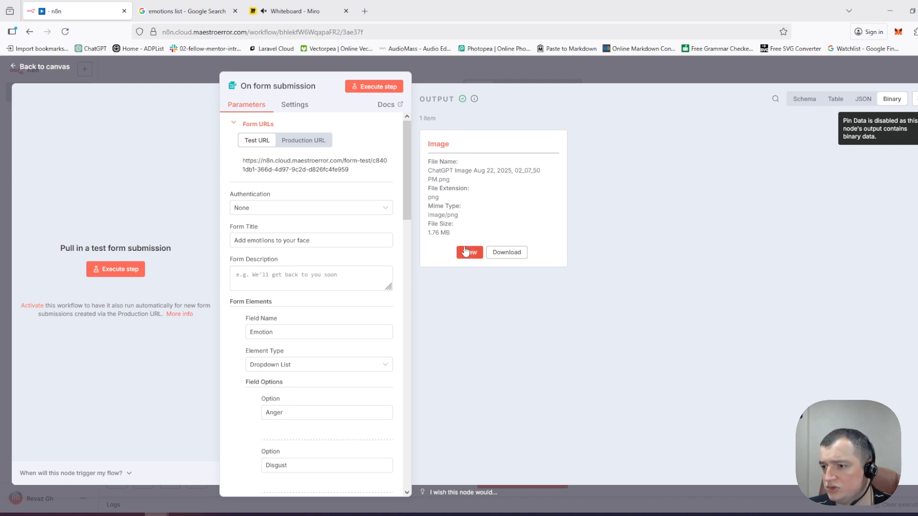
Step: Review the form's field settings and compare the submission output in its JSON, schema and binary views
scroll(306, 239, "down", 10)
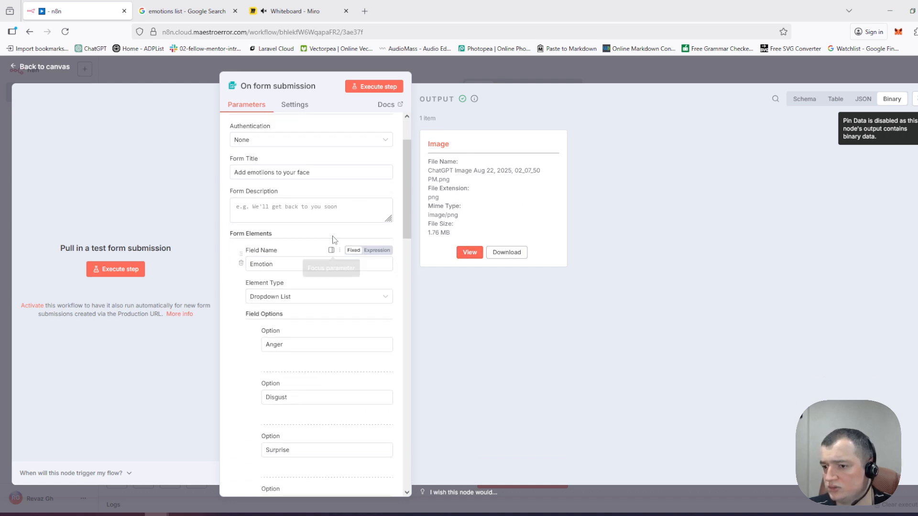
scroll(326, 226, "down", 1)
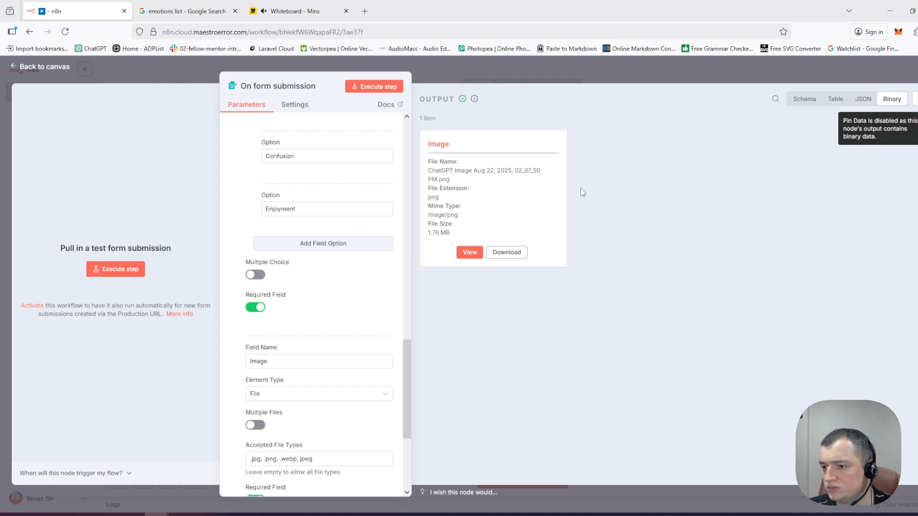
left_click(863, 99)
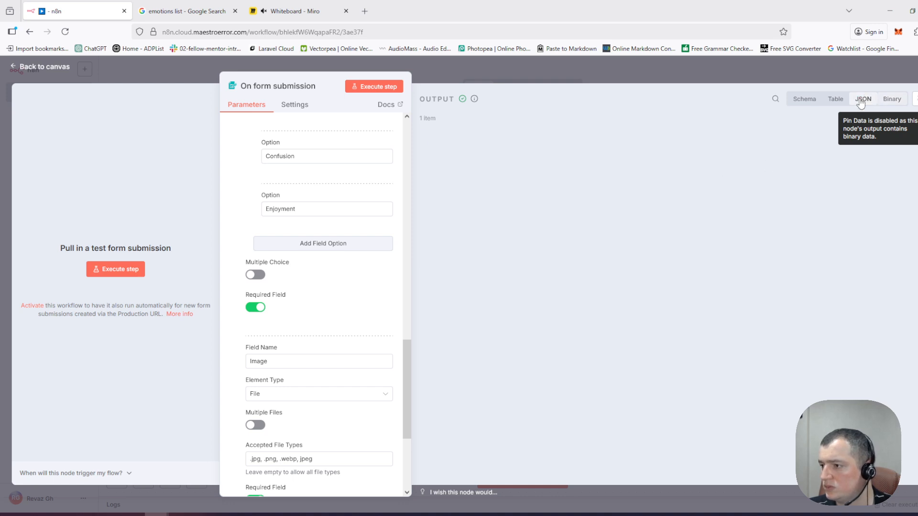
left_click(806, 100)
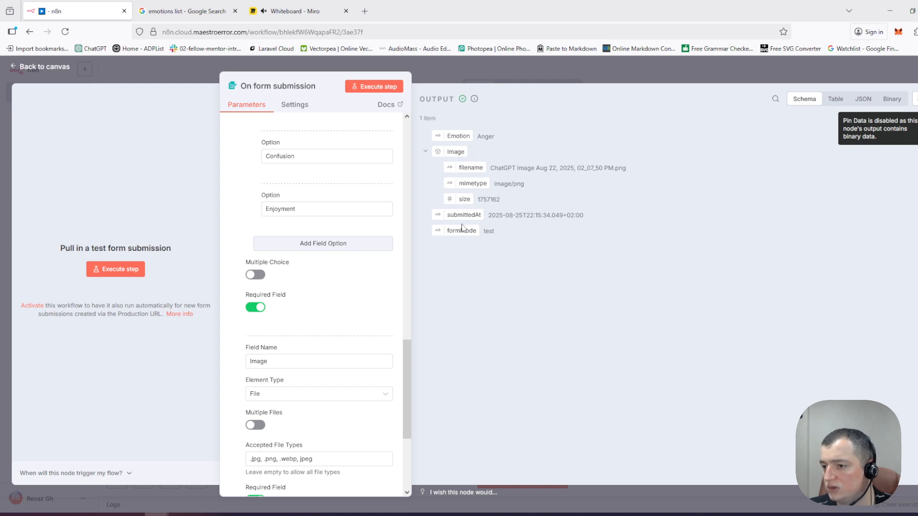
left_click(891, 100)
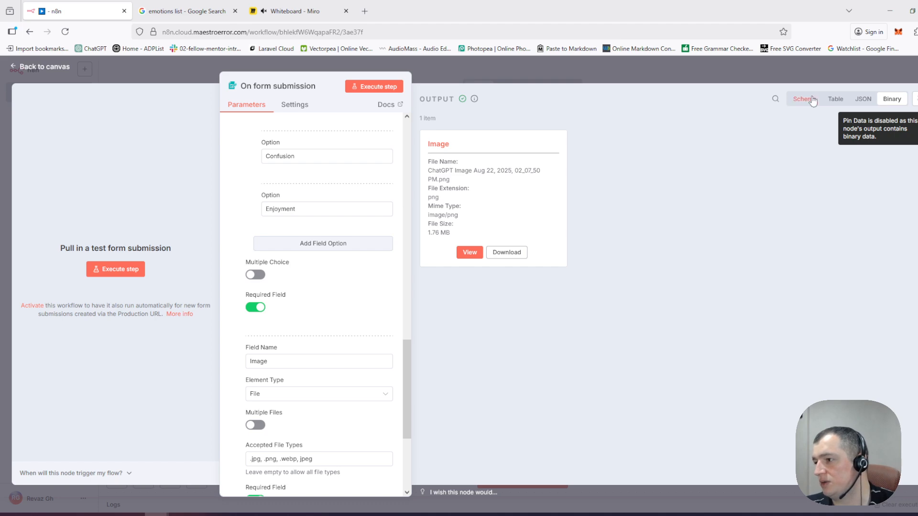
left_click(799, 77)
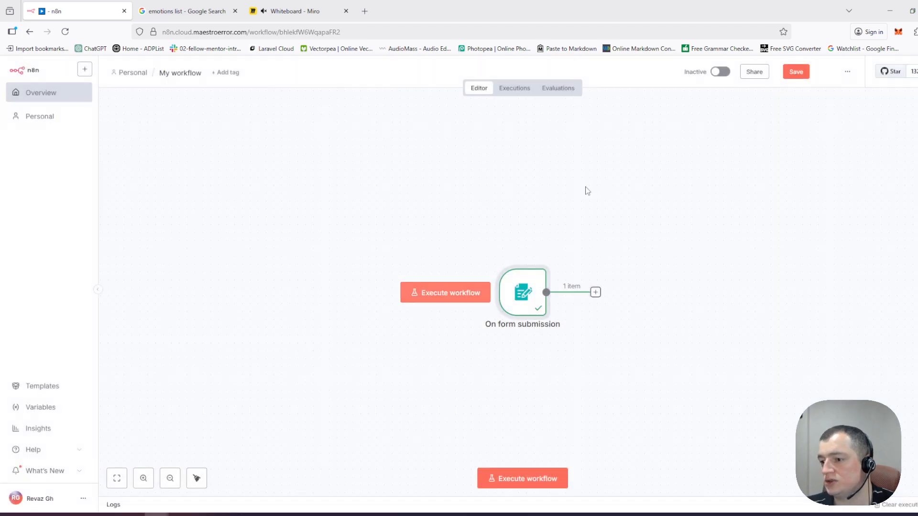
Step: Add an OpenAI node with the Generate an image action after the On form submission node
left_click(595, 291)
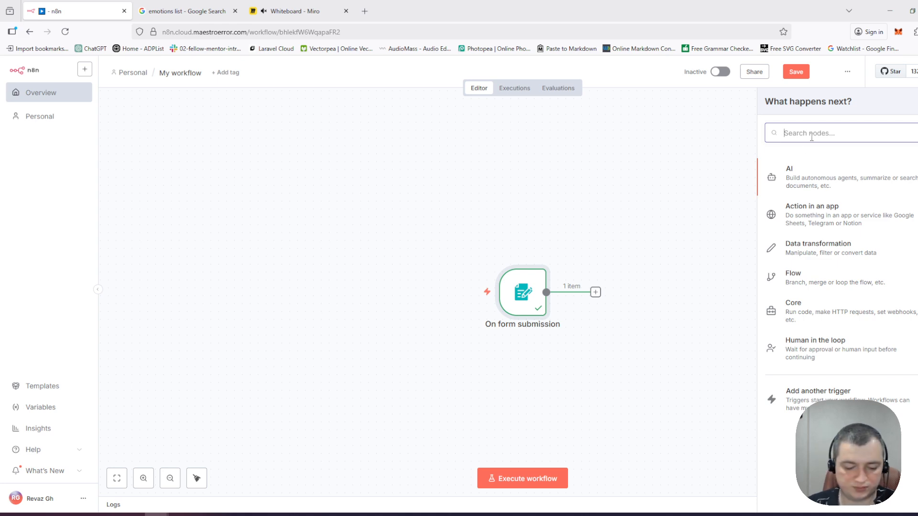
type("image")
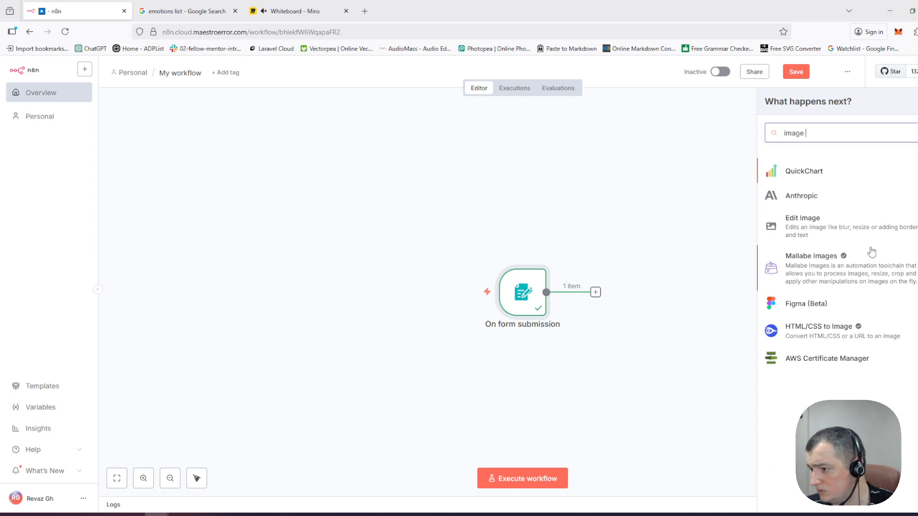
key("ctrl+a")
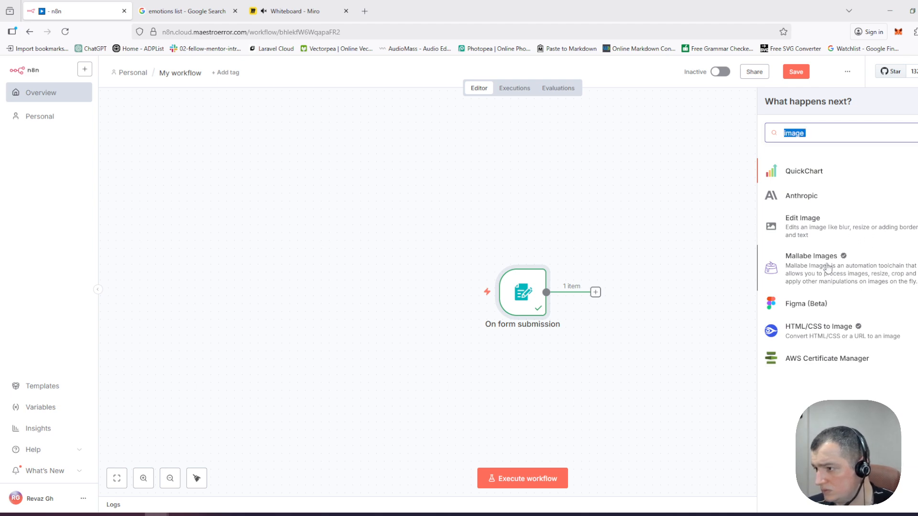
type("openai")
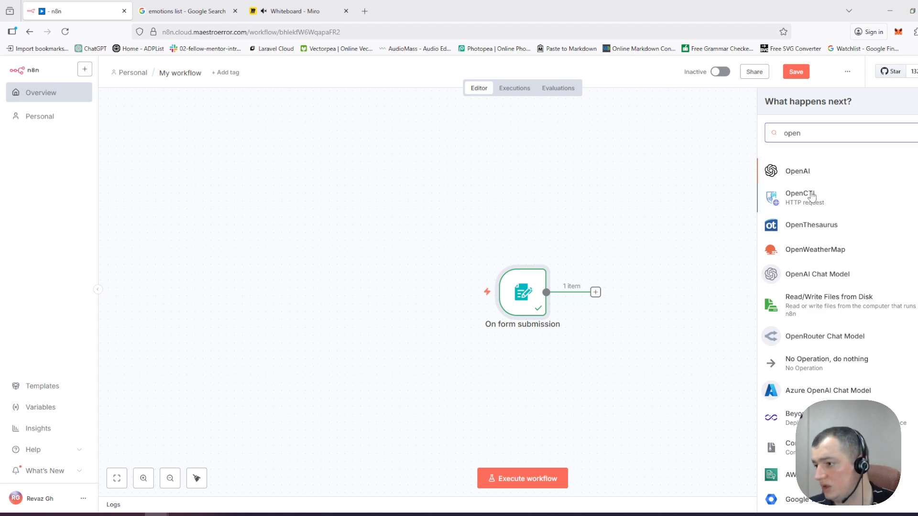
left_click(811, 171)
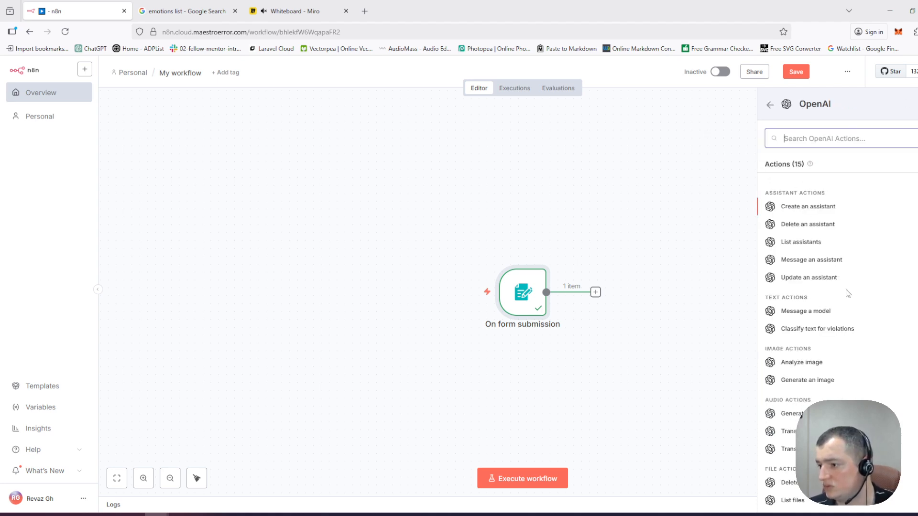
scroll(838, 301, "down", 1)
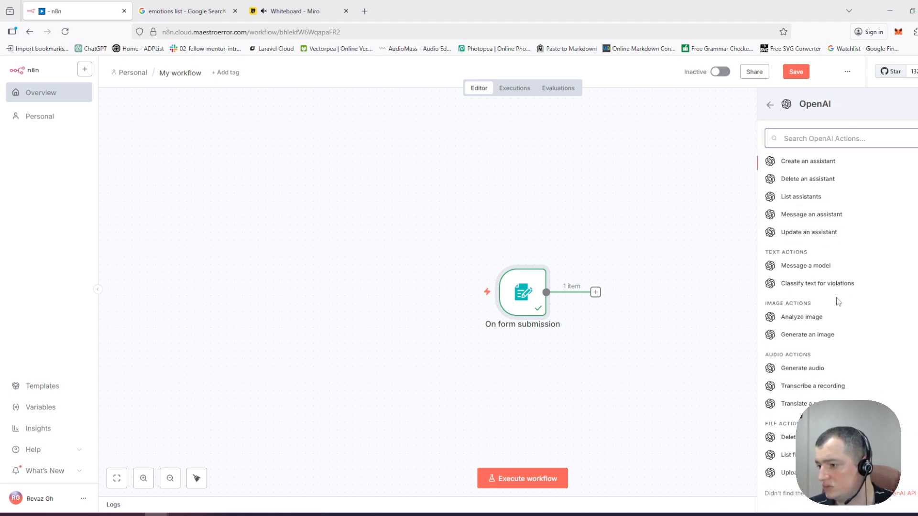
left_click(818, 336)
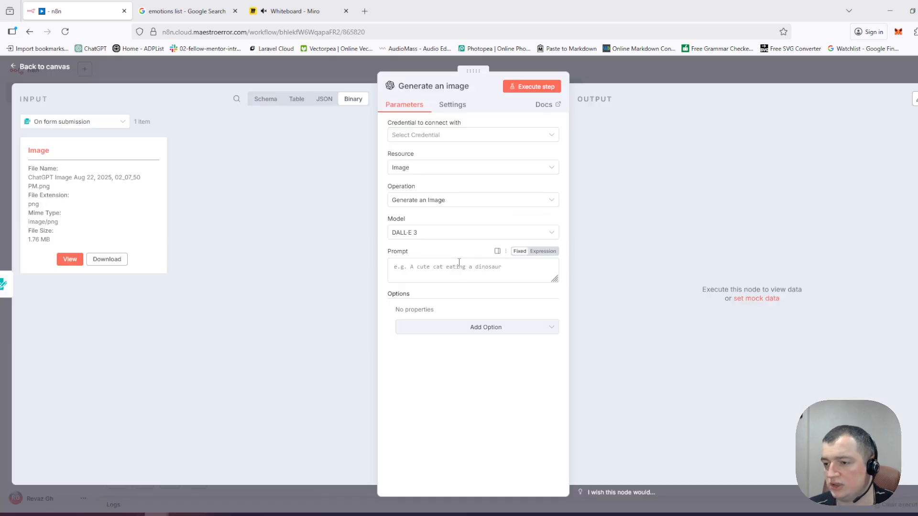
Step: Set the image generation model to GPT Image 1 and check the node's available operations, options and credentials
left_click(437, 201)
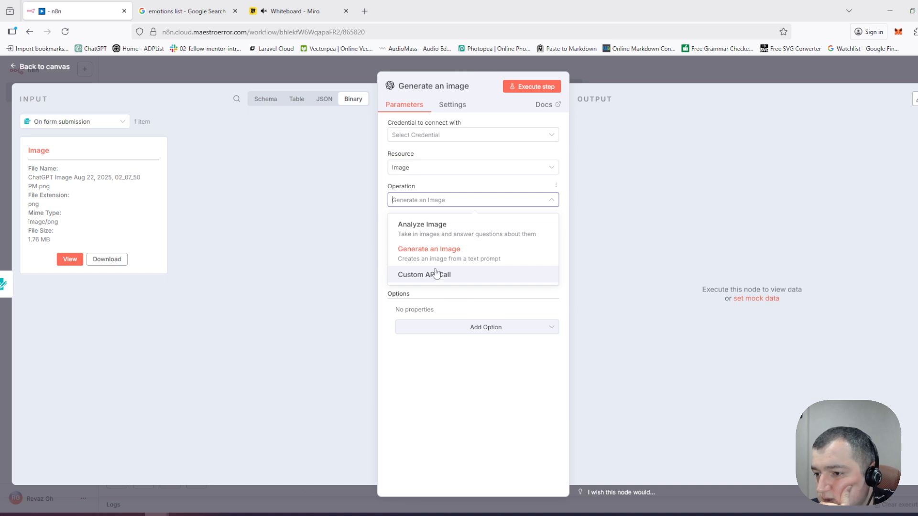
left_click(430, 381)
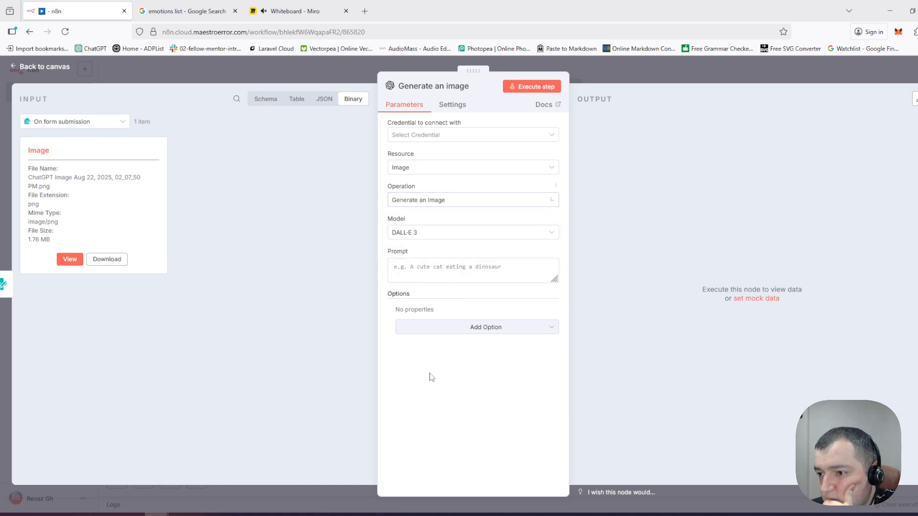
left_click(442, 234)
left_click(425, 292)
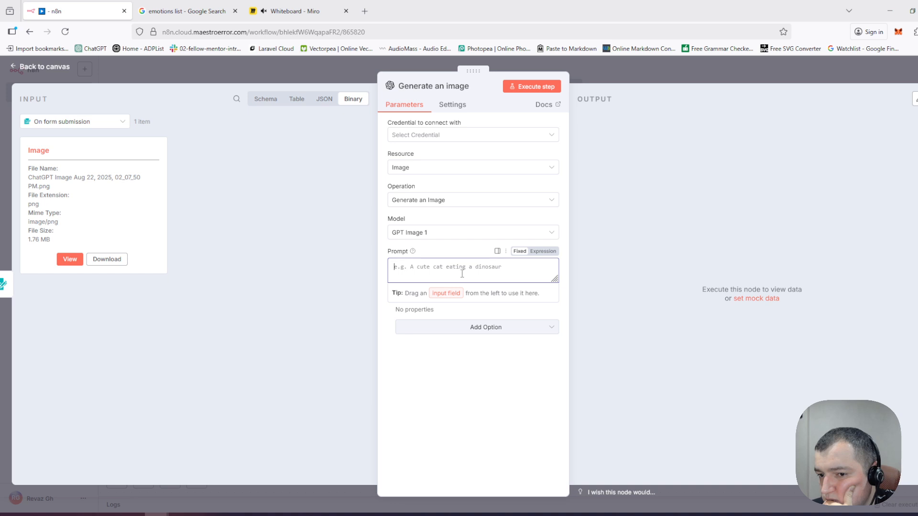
left_click(450, 366)
left_click(433, 269)
left_click(425, 355)
left_click(436, 328)
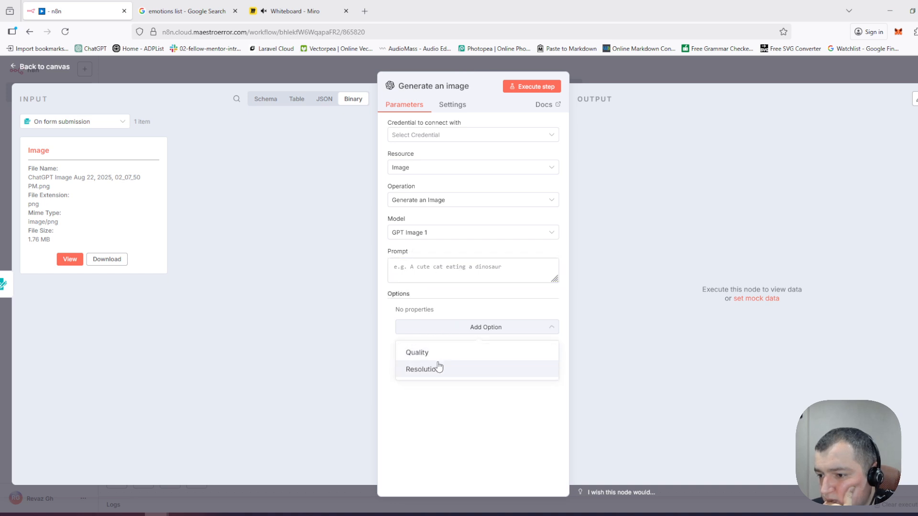
left_click(430, 136)
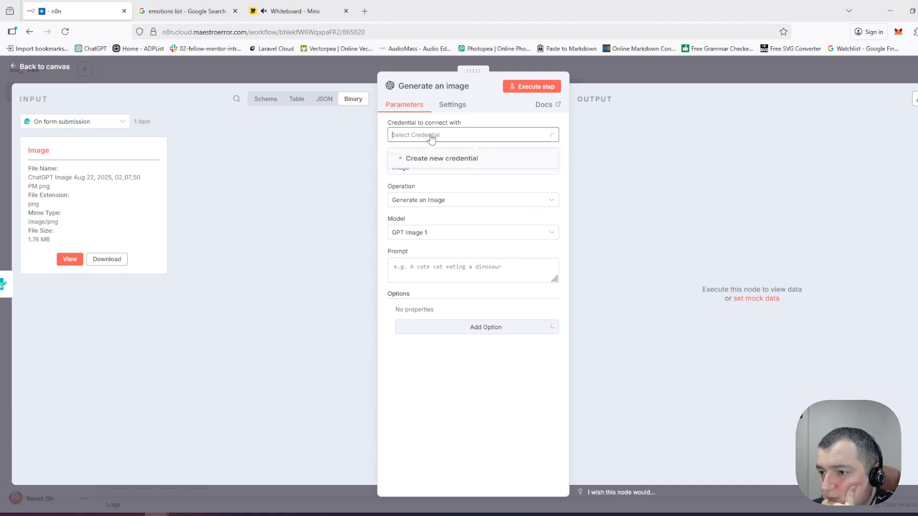
left_click(441, 107)
left_click(422, 108)
Step: Change the OpenAI node's operation to Custom API Call and start creating a new OpenAI credential
left_click(421, 199)
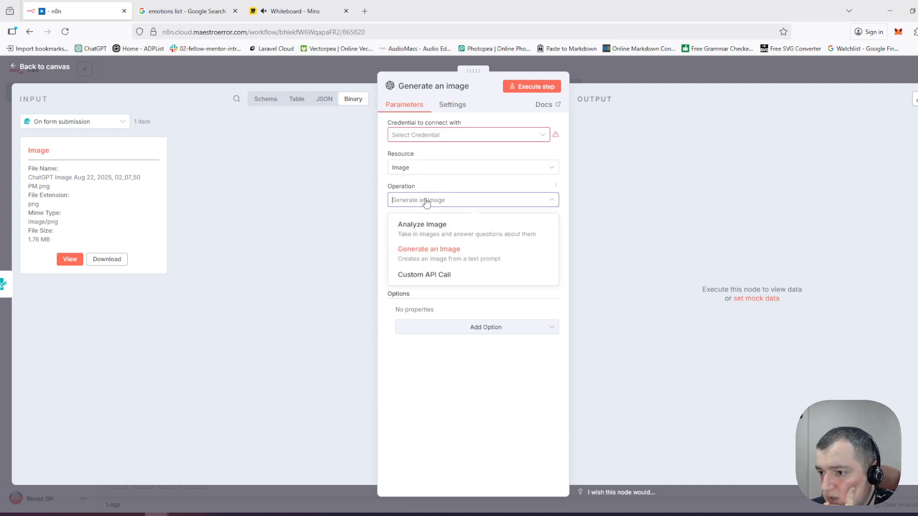
left_click(420, 283)
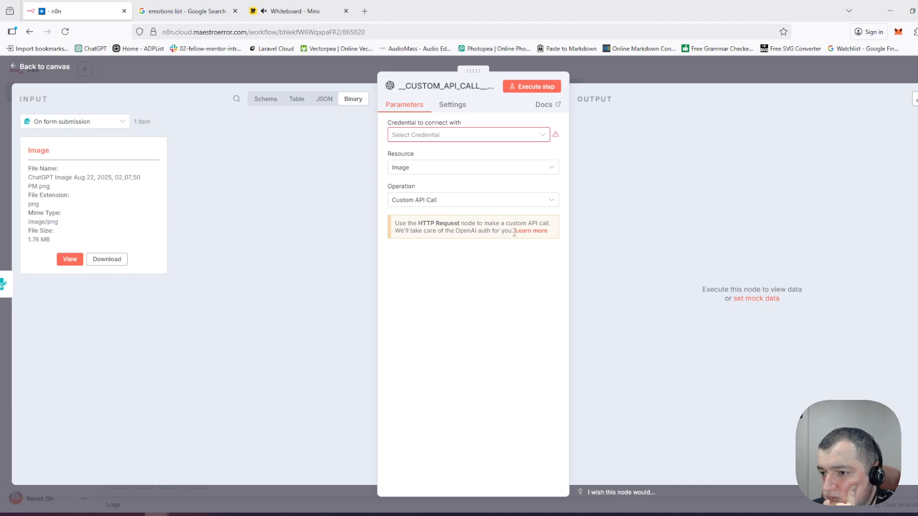
left_click(436, 138)
left_click(436, 136)
left_click(444, 139)
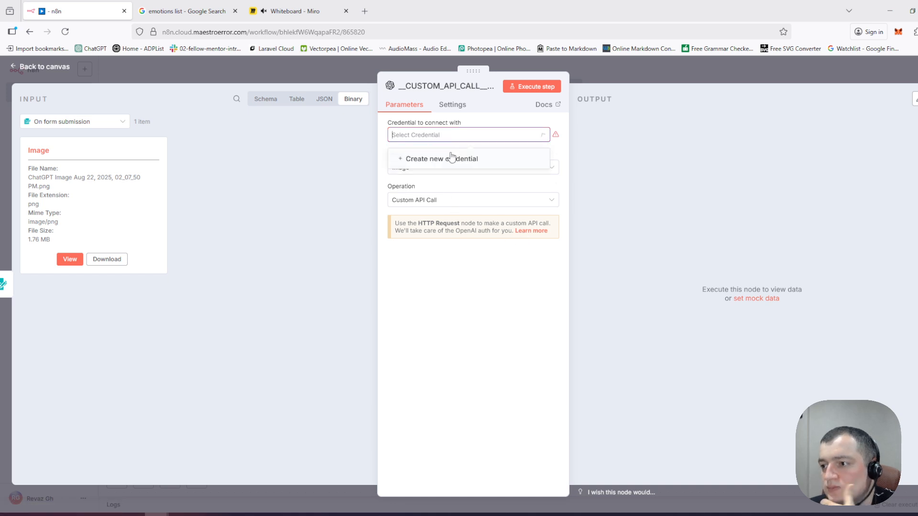
left_click(452, 168)
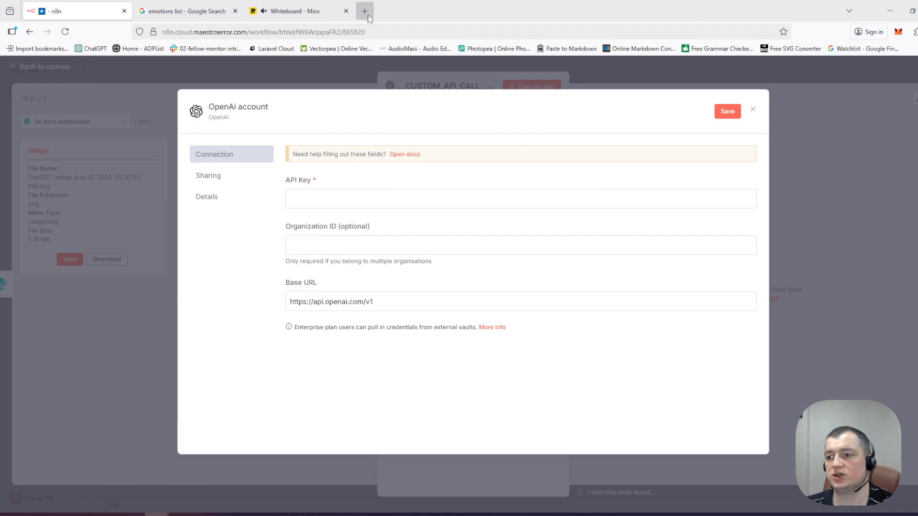
Step: Open the OpenAI platform in a new page, go to the project's API keys and start creating a secret key
left_click(365, 11)
type("pla")
key("Return")
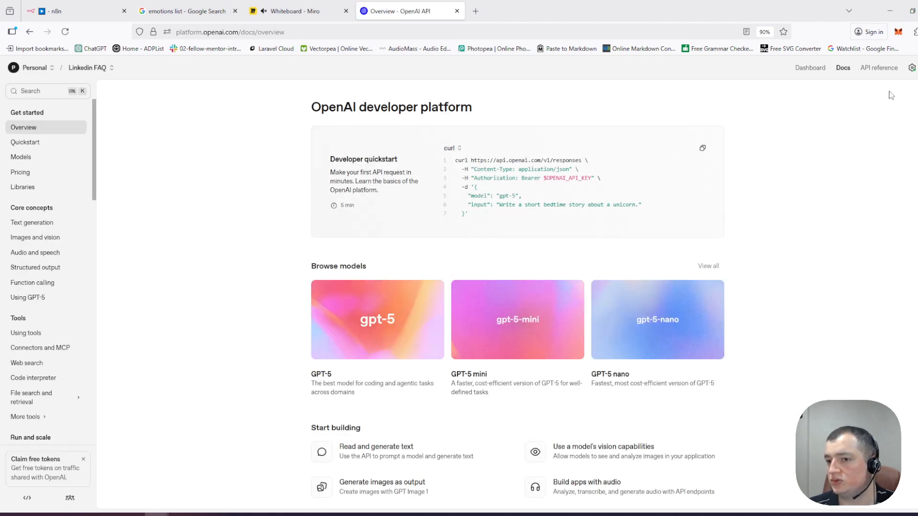
left_click(912, 67)
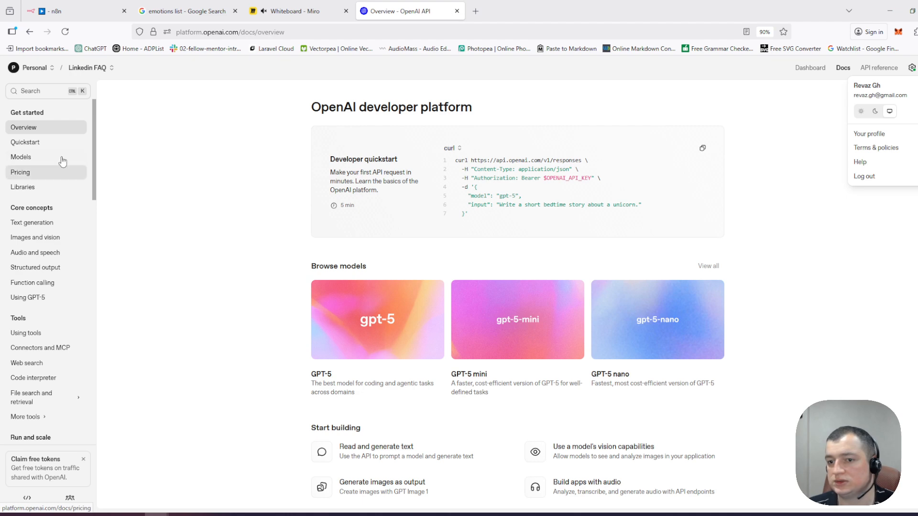
left_click(869, 134)
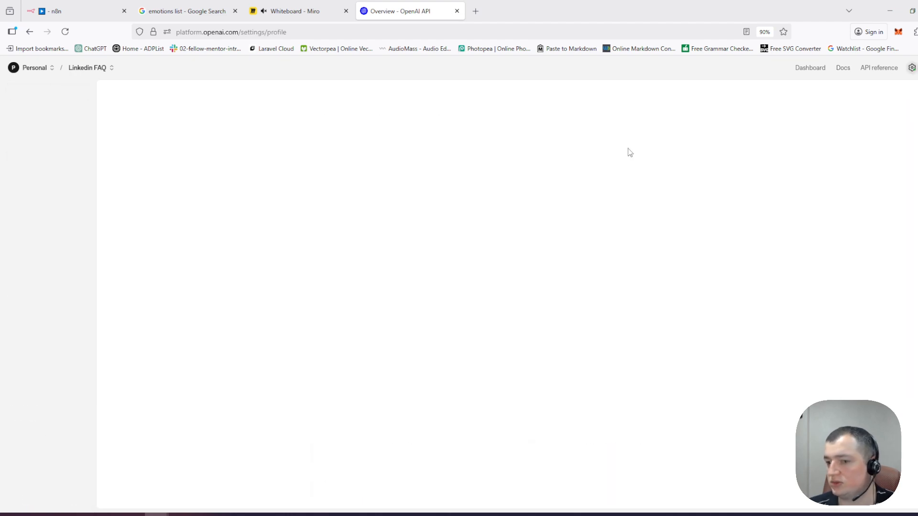
left_click(33, 325)
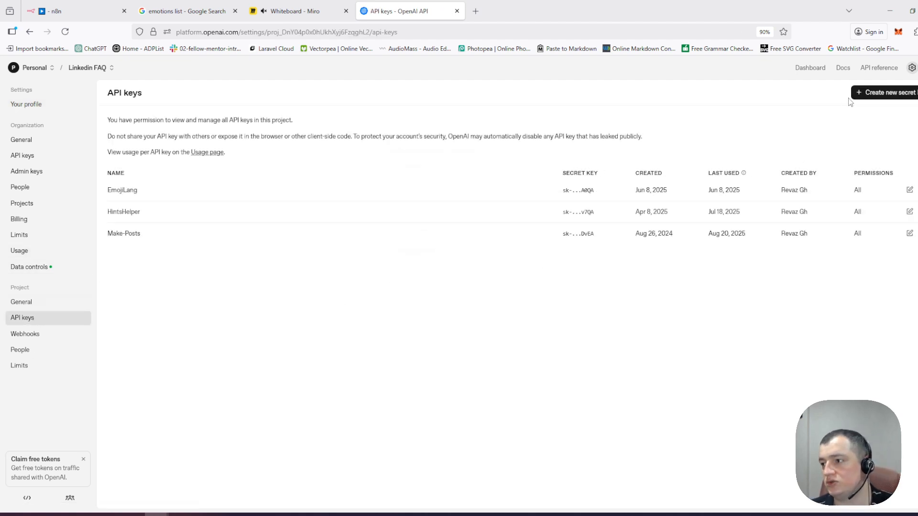
left_click(858, 92)
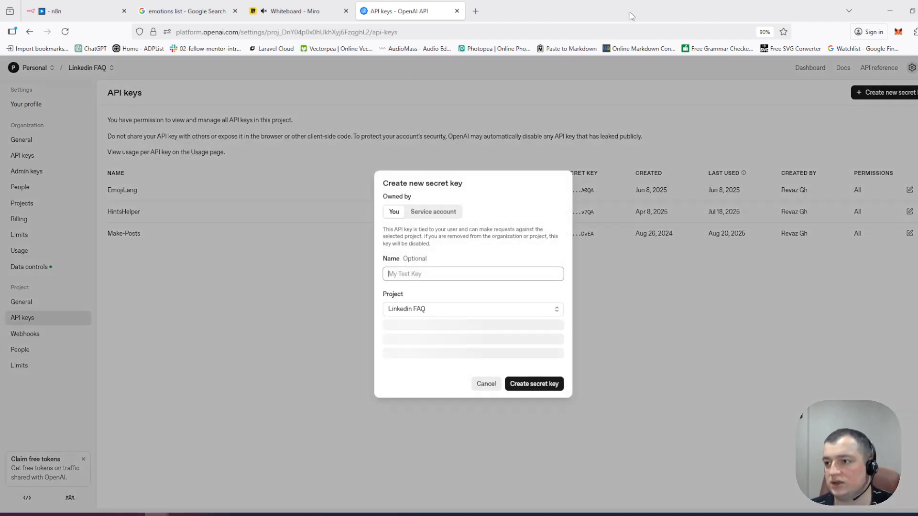
Step: Move the OpenAI API keys page and the n8n workflow out into their own browser window
left_click_drag(526, 11, 373, 69)
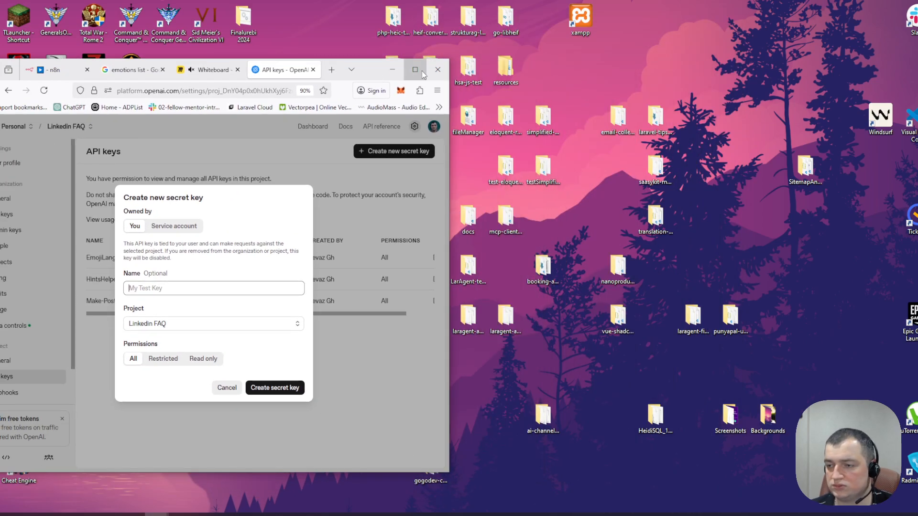
left_click(422, 71)
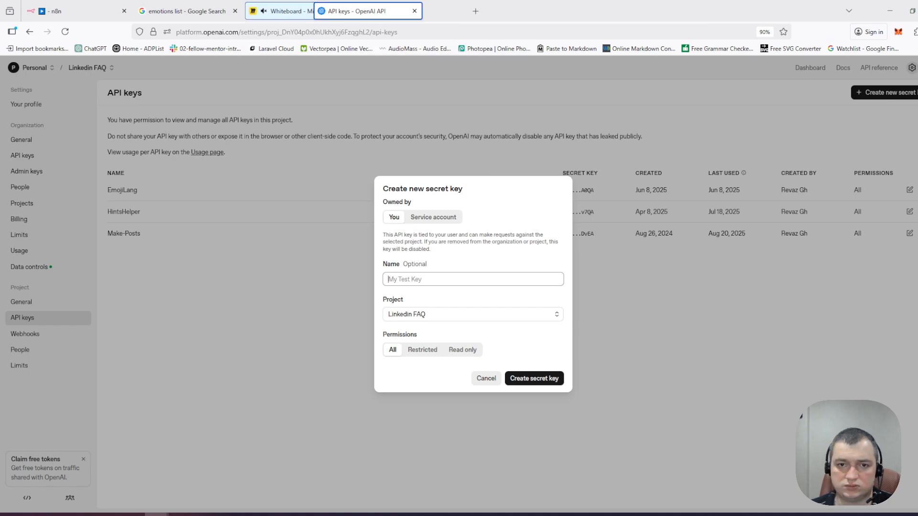
key("ctrl+w")
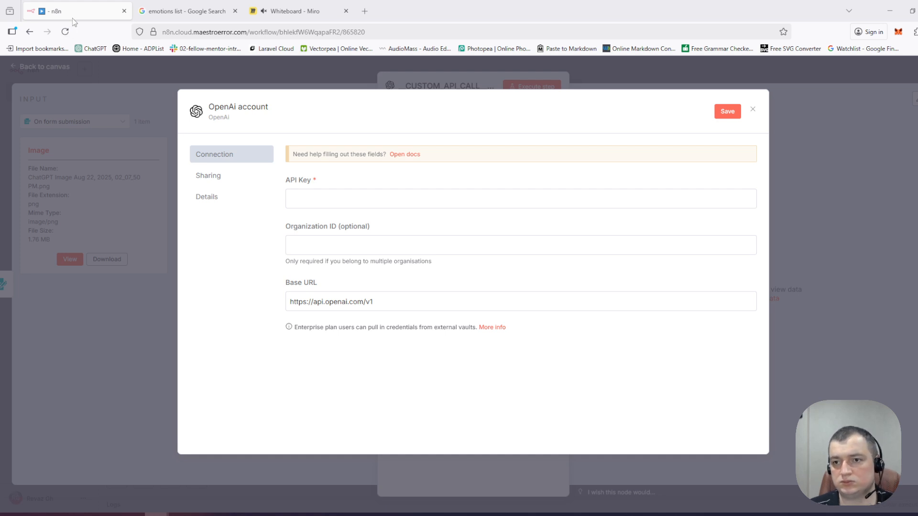
key("ctrl+w")
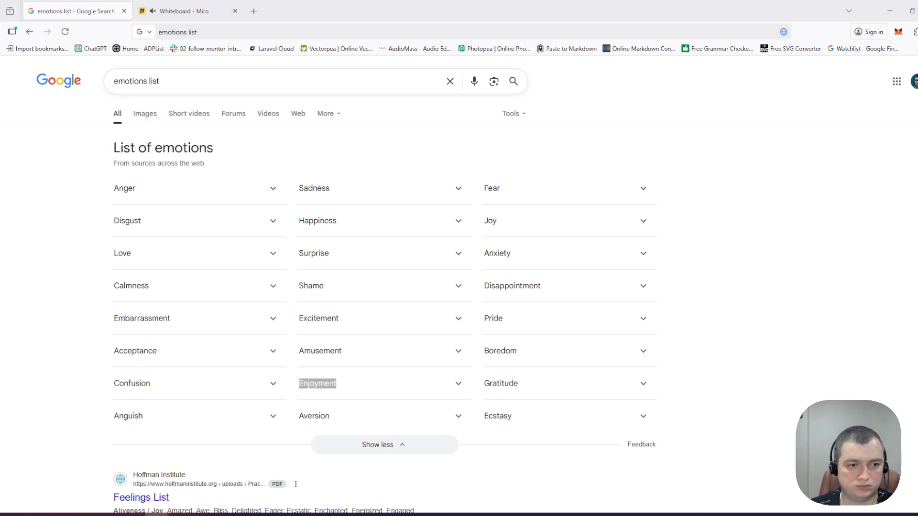
left_click_drag(246, 1, 305, 1)
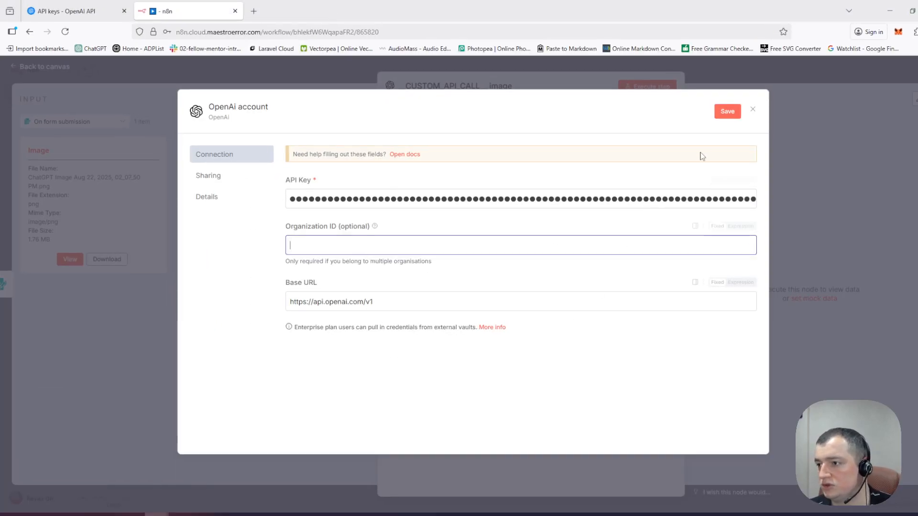
Step: Save the OpenAI account credential, then return to the canvas and save the workflow
left_click(727, 113)
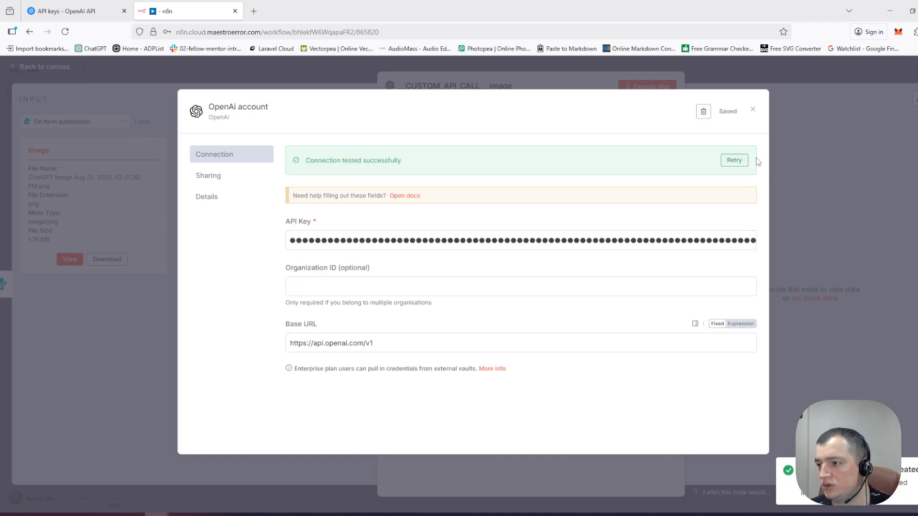
left_click(754, 111)
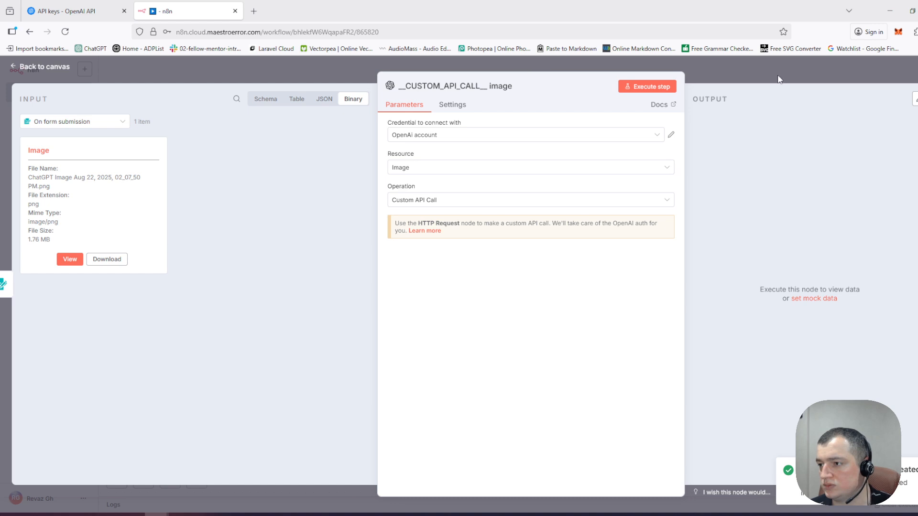
left_click(791, 63)
left_click(792, 76)
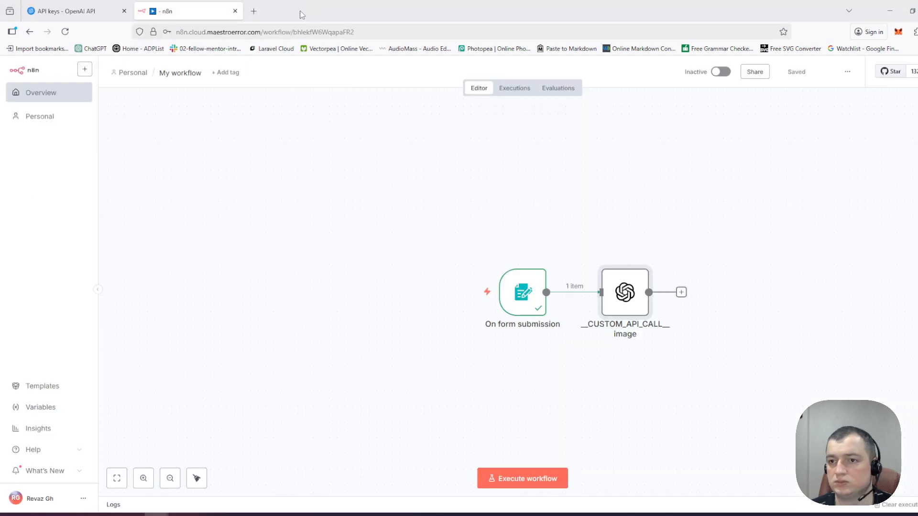
Step: Close the OpenAI API keys page and move the n8n workflow back into the main browser window as the first page
middle_click(86, 13)
left_click_drag(293, 12, 302, 92)
left_click_drag(146, 81, 36, 13)
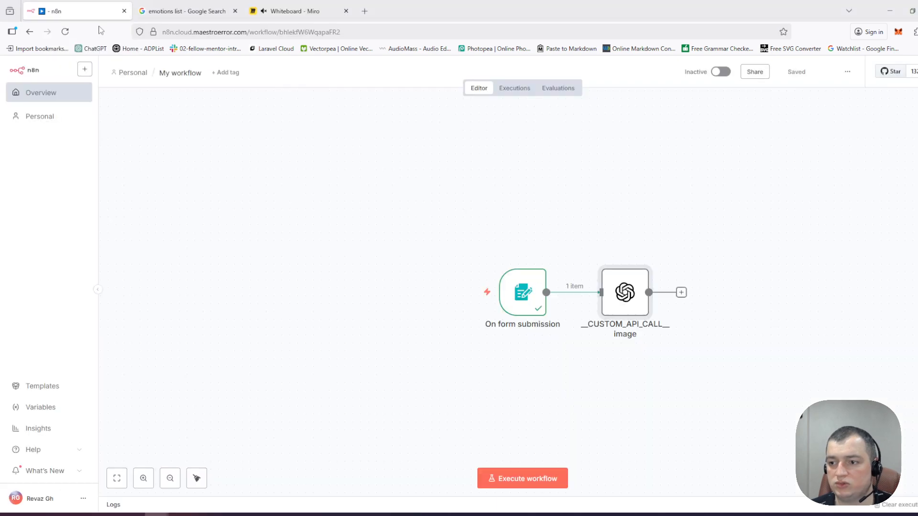
Step: Open the documentation linked in the custom API call node and read how to use predefined credential types
double_click(633, 302)
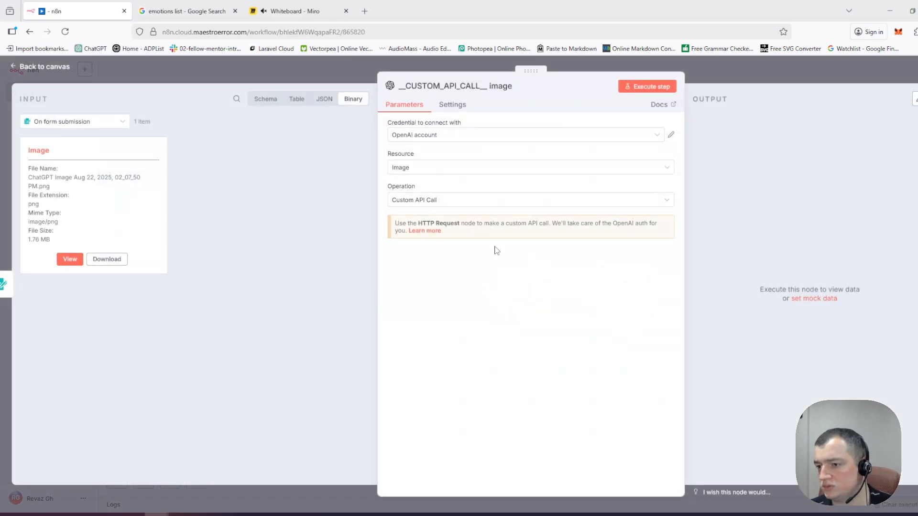
left_click(432, 231)
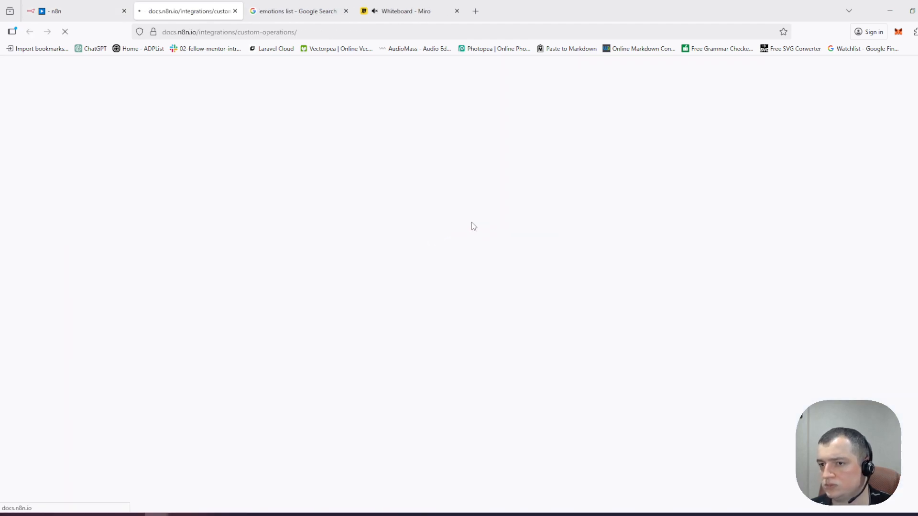
scroll(430, 220, "down", 8)
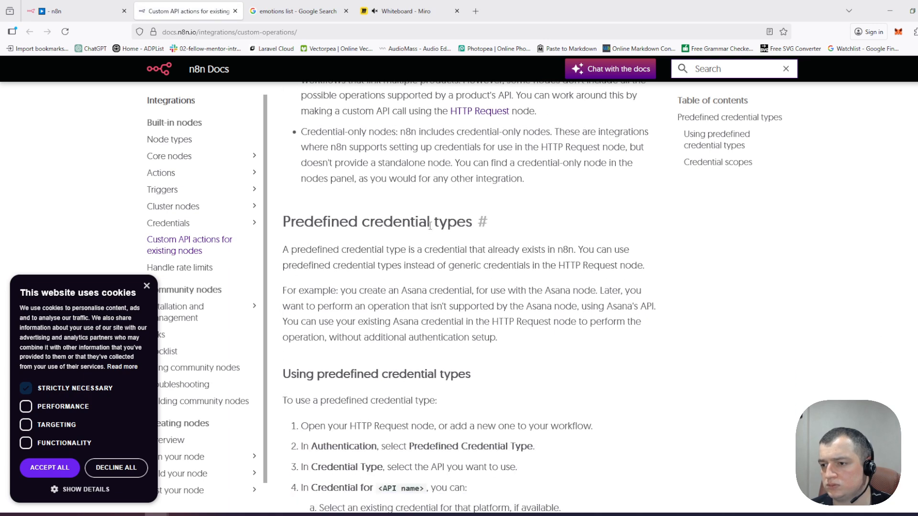
scroll(440, 227, "down", 2)
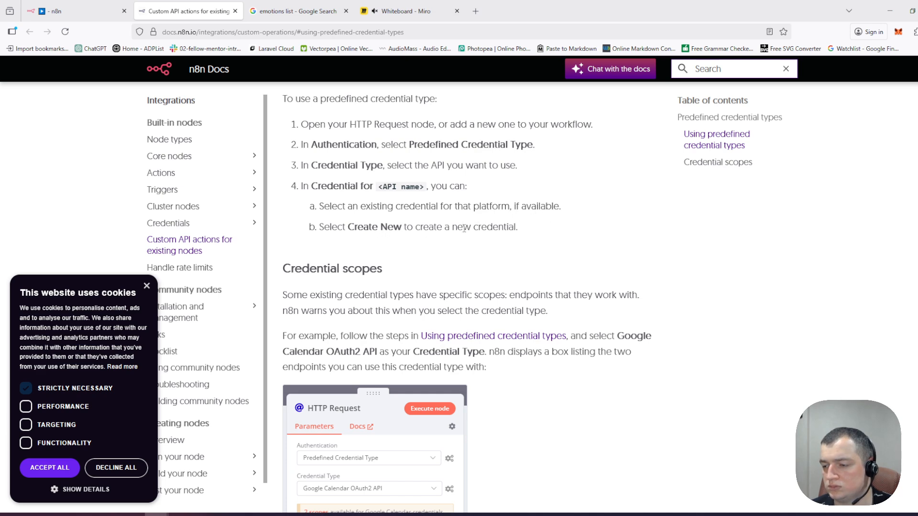
Step: Return to the workflow canvas and delete the OpenAI custom API call node
left_click(86, 10)
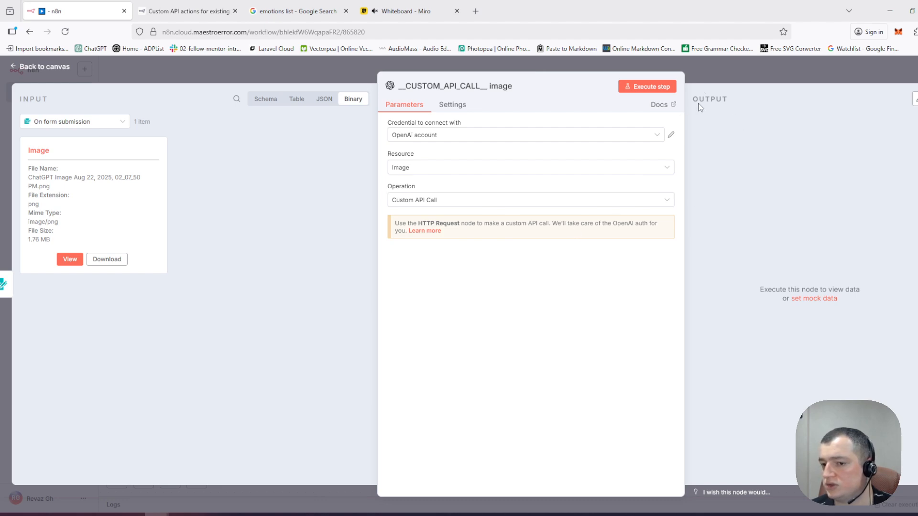
key("Escape")
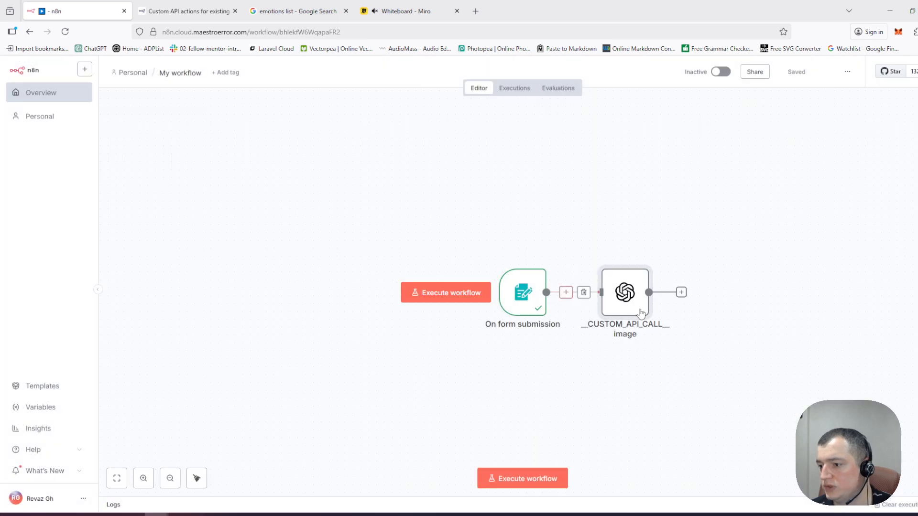
right_click(625, 295)
left_click(614, 284)
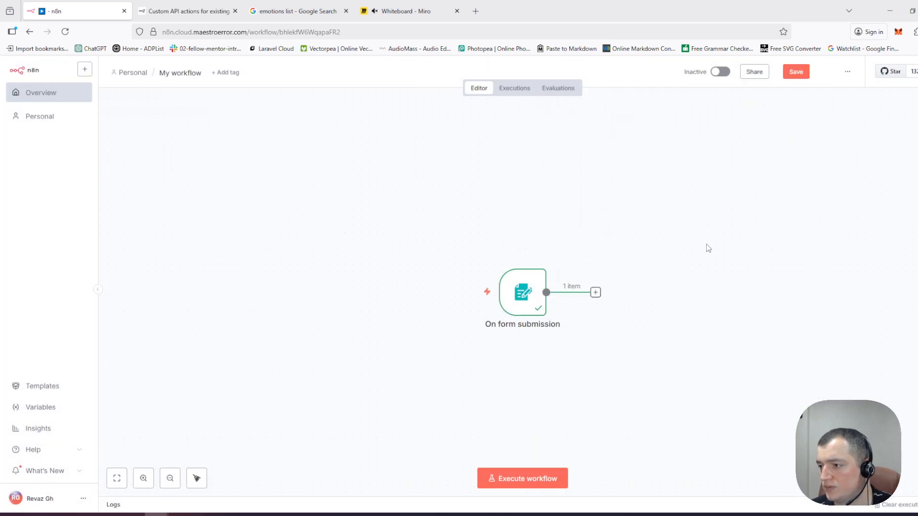
Step: Add an HTTP Request node and set its method to POST
key("Tab")
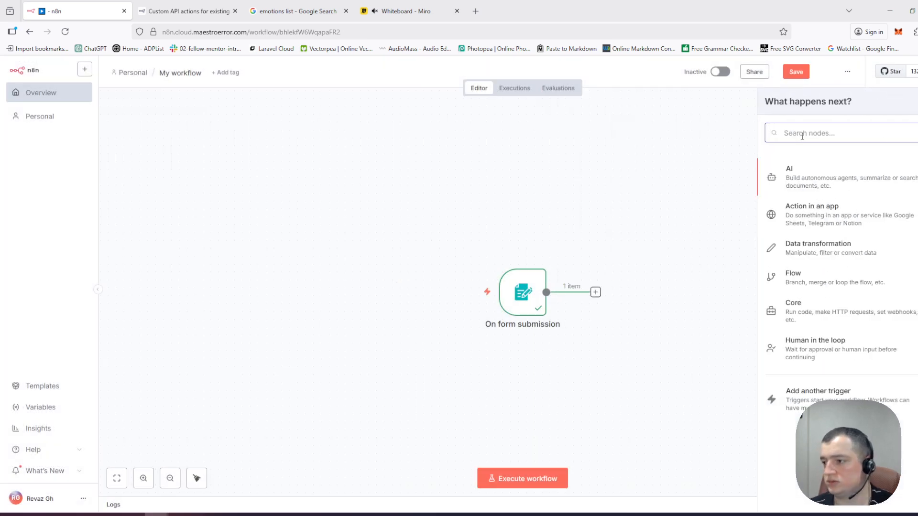
type("hhtp")
key("ctrl+a")
type("http")
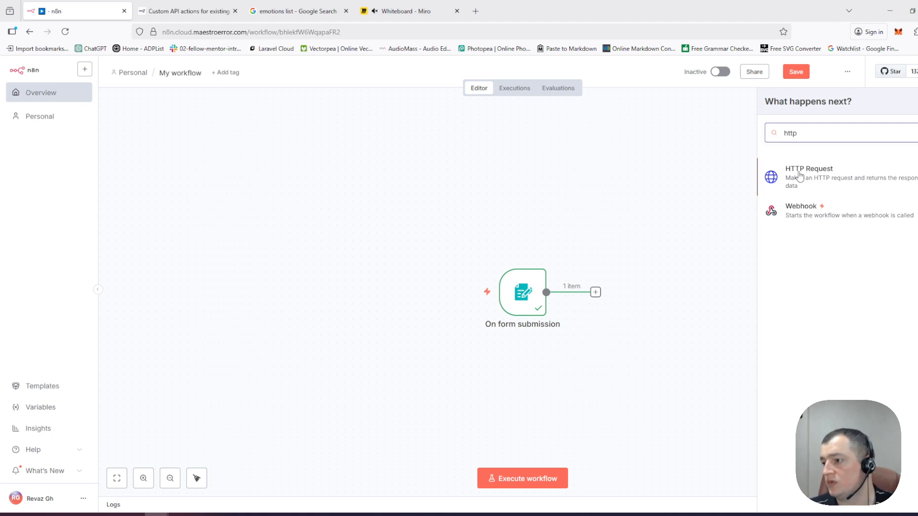
left_click(797, 174)
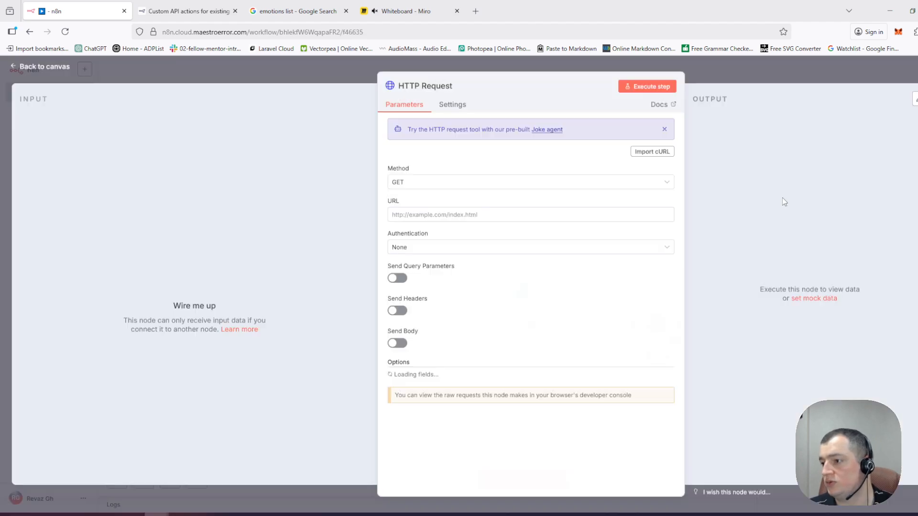
left_click(515, 183)
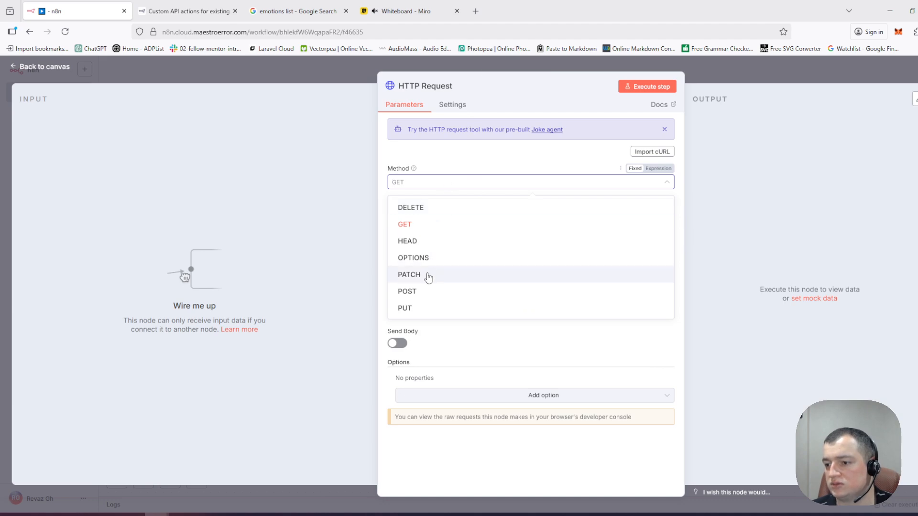
left_click(420, 291)
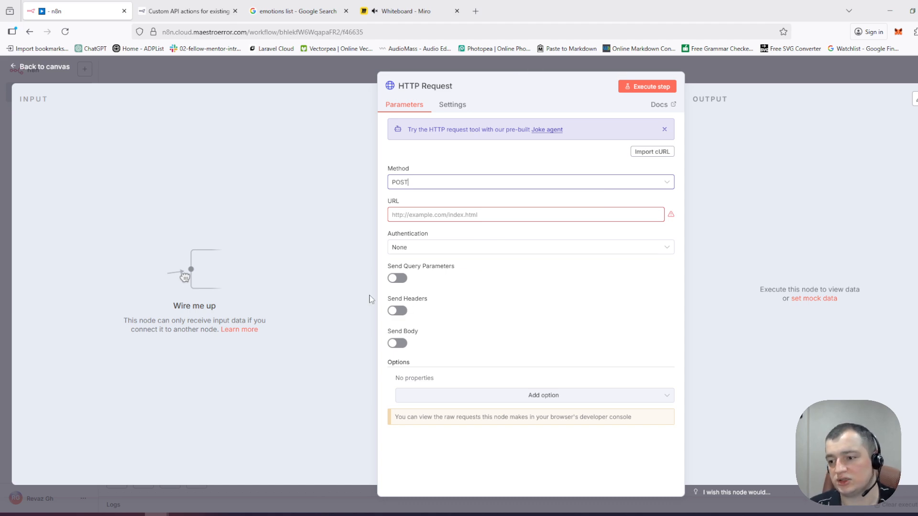
Step: Set the request's authentication to Predefined Credential Type and search the credential types for "open"
left_click(422, 216)
left_click(452, 255)
left_click(448, 250)
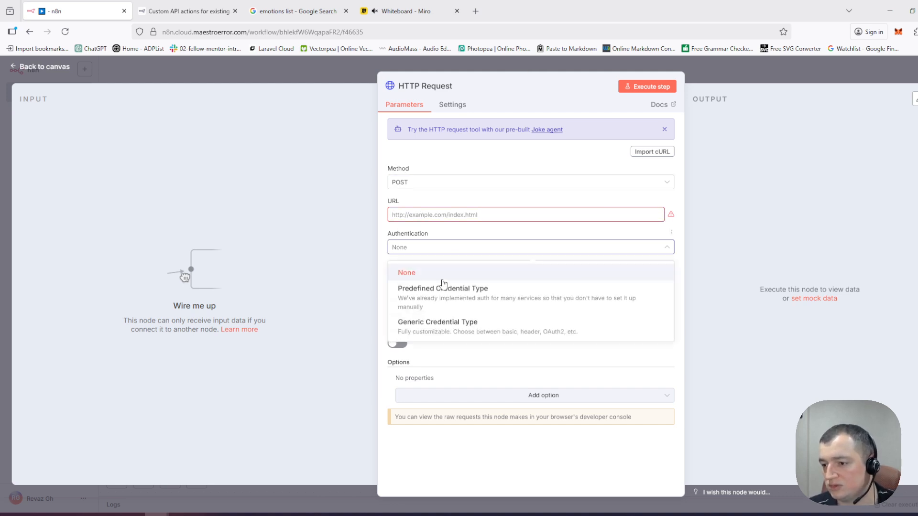
left_click(447, 304)
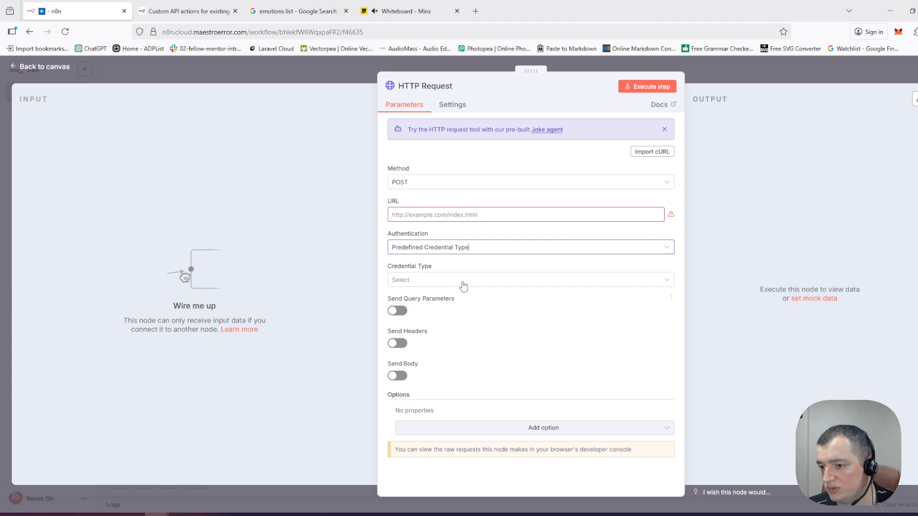
left_click(454, 247)
left_click(375, 246)
left_click(430, 279)
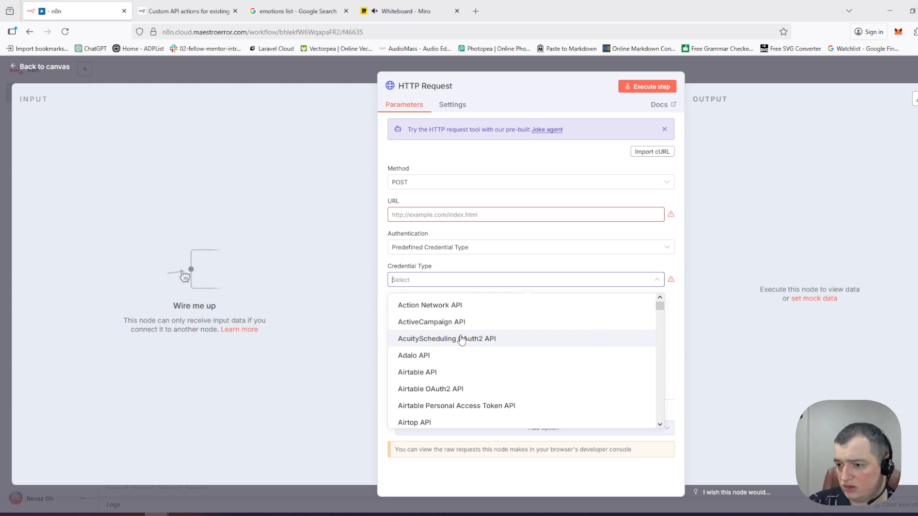
type("open")
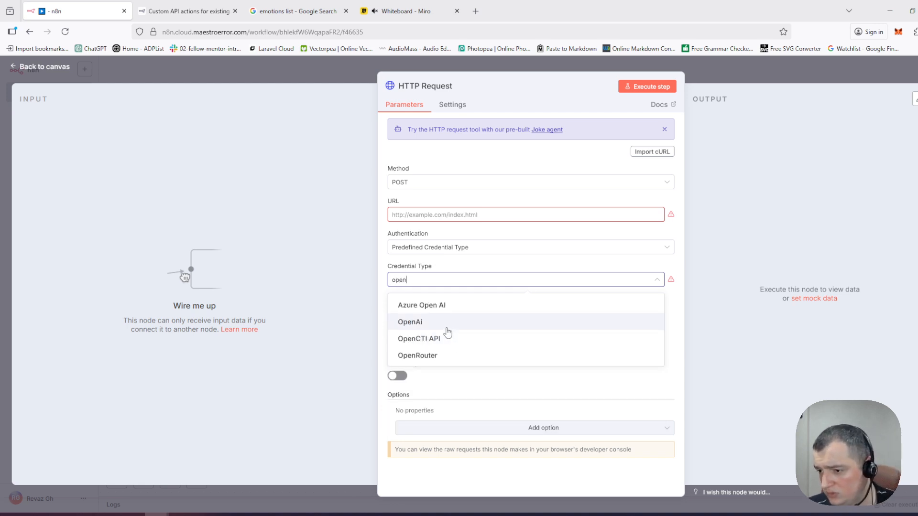
Step: Switch the authentication to Generic Credential Type and look over the available generic auth types
left_click(461, 248)
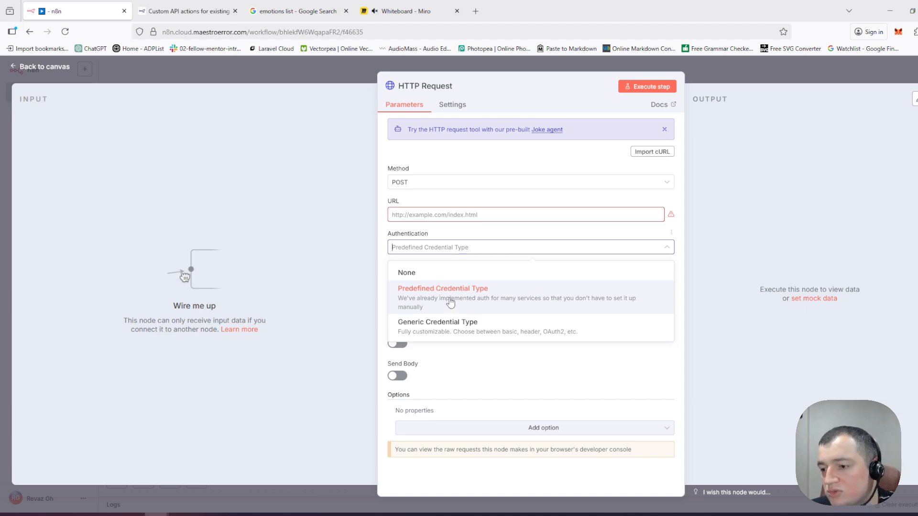
left_click(452, 326)
left_click(447, 282)
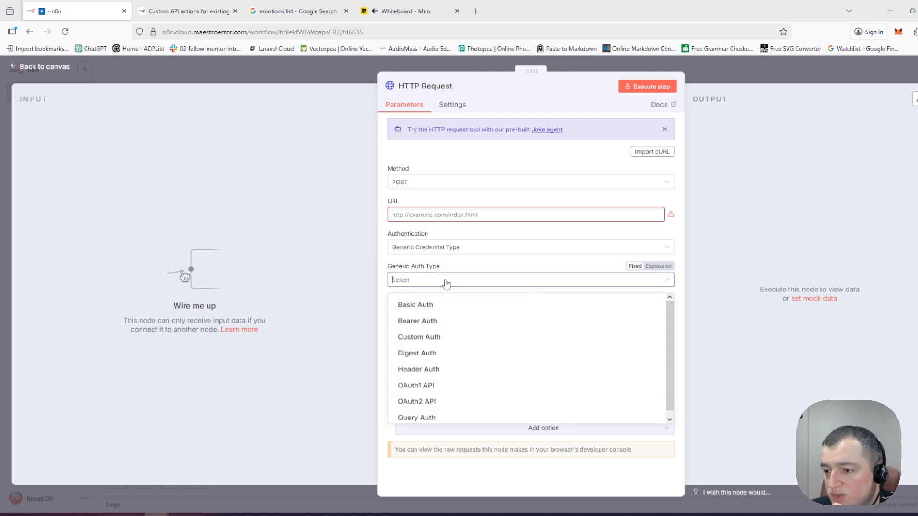
scroll(444, 389, "up", 1)
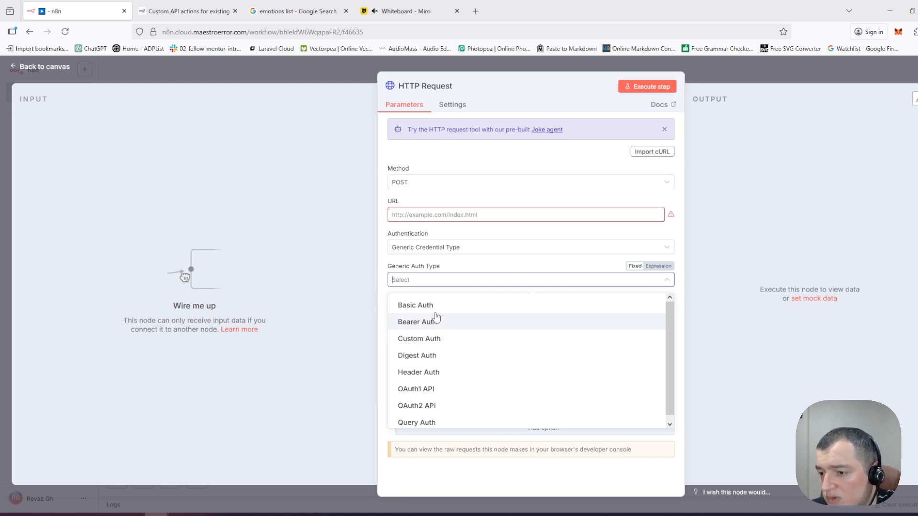
left_click(436, 260)
left_click(441, 248)
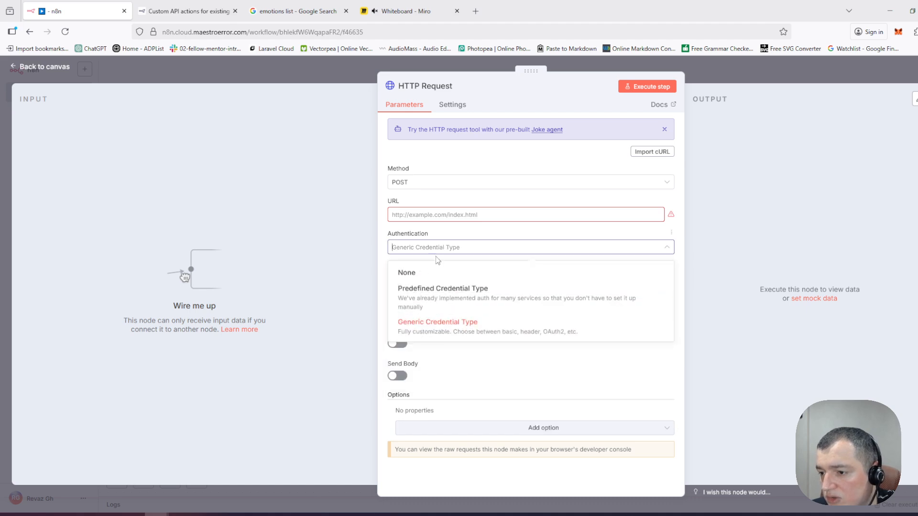
Step: Set the authentication to Predefined Credential Type with credential type OpenAi and select the OpenAi account credential
left_click(433, 300)
left_click(439, 283)
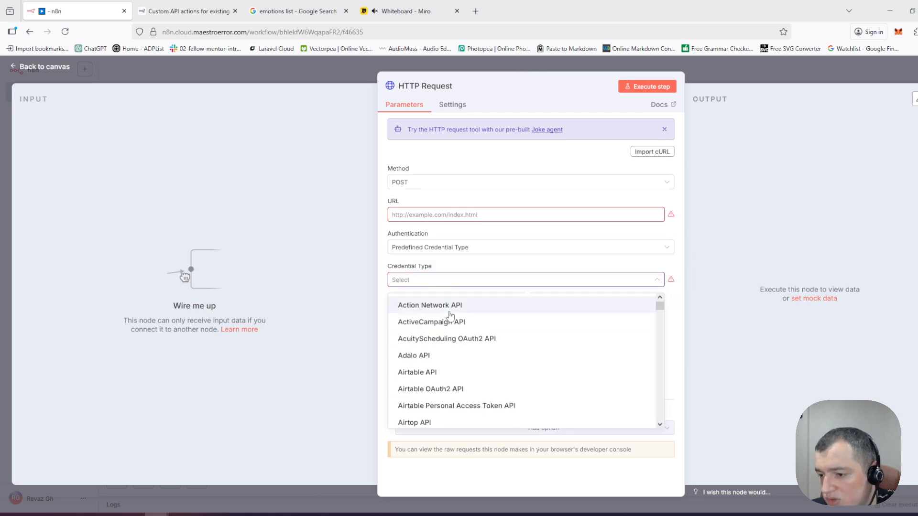
type("open")
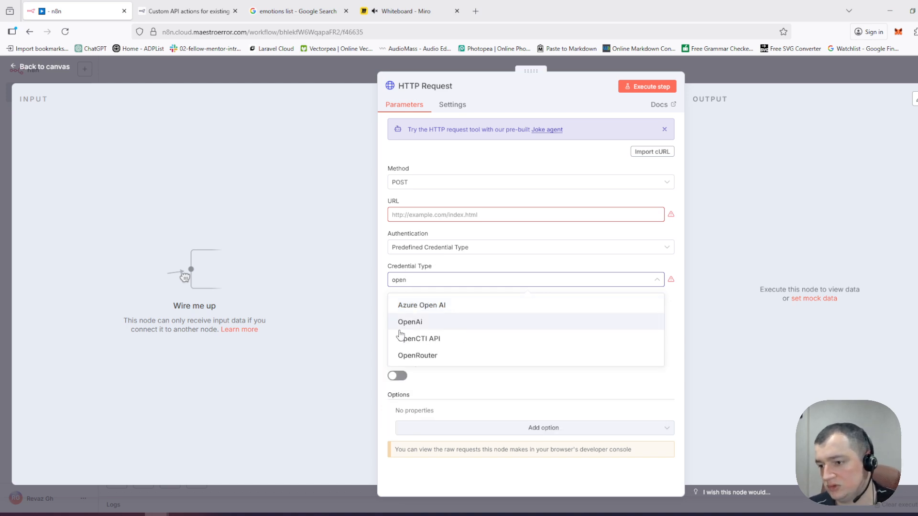
left_click(420, 323)
left_click(453, 311)
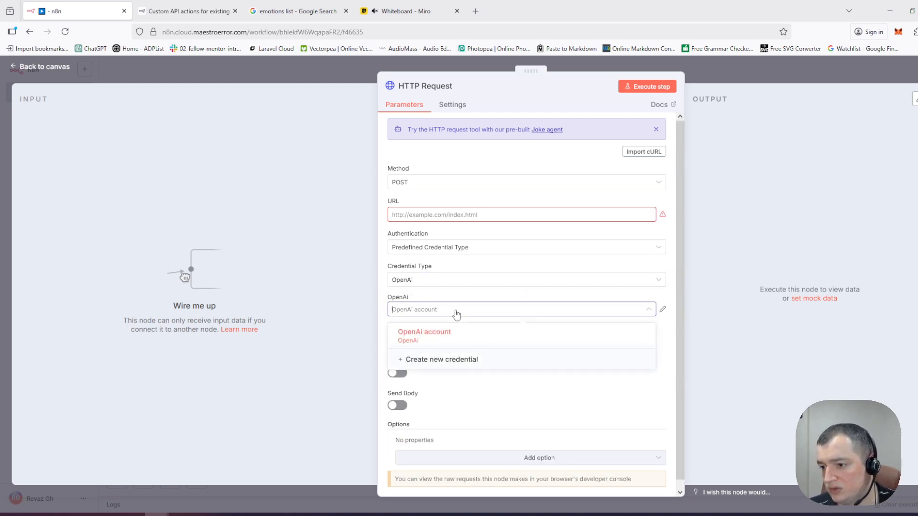
left_click(464, 341)
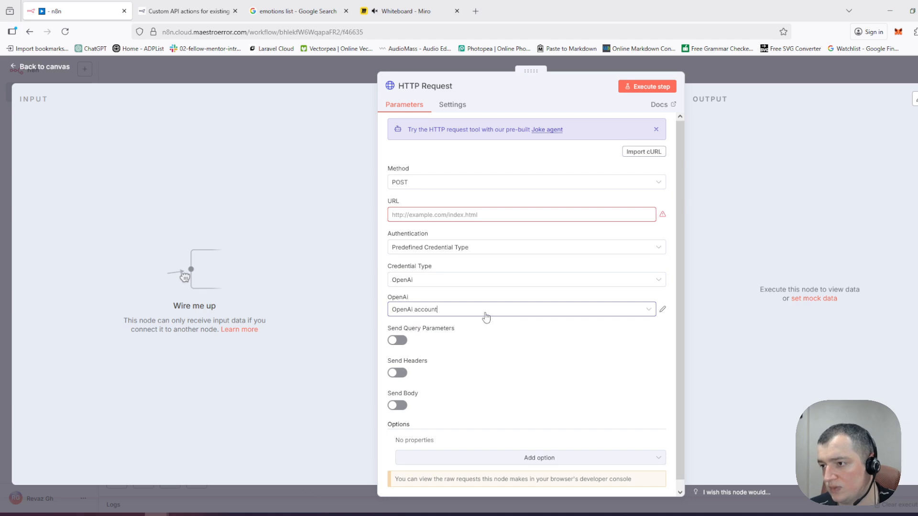
Step: Open the selected OpenAi account credential for editing and look at its connection, sharing and details settings
left_click(471, 313)
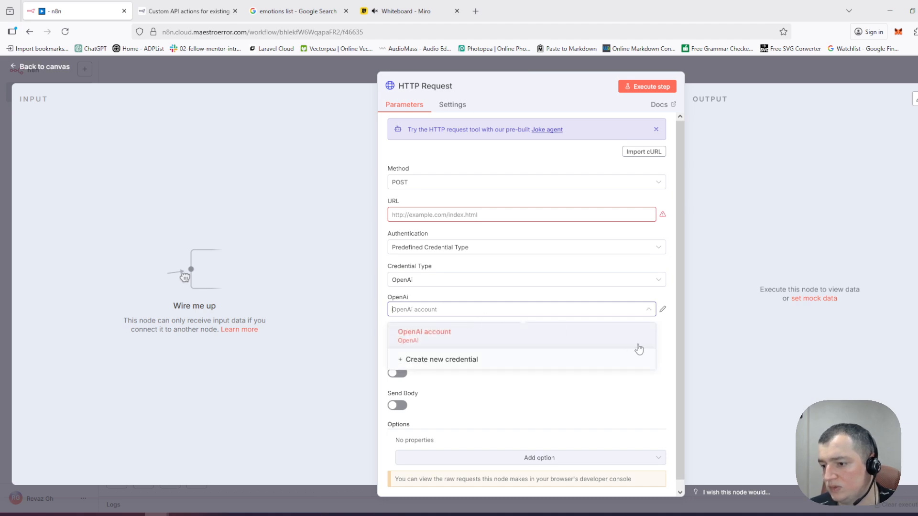
left_click(521, 311)
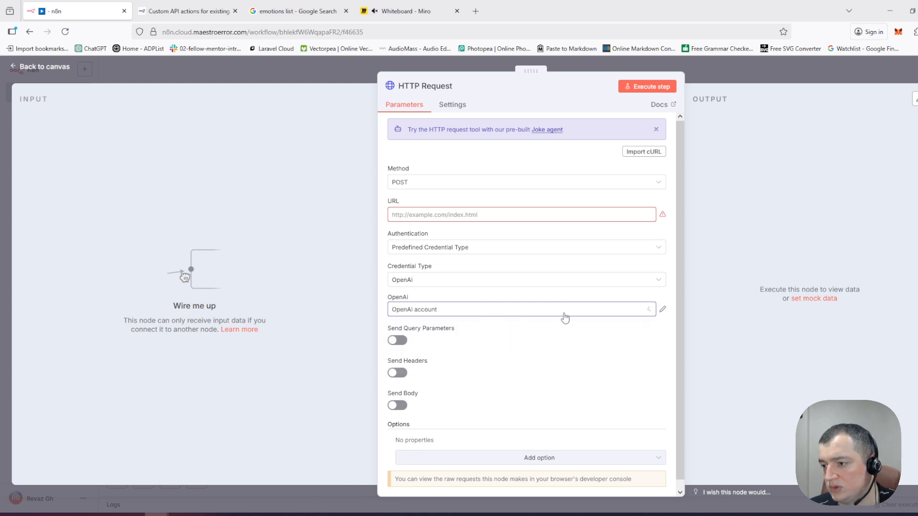
left_click(663, 311)
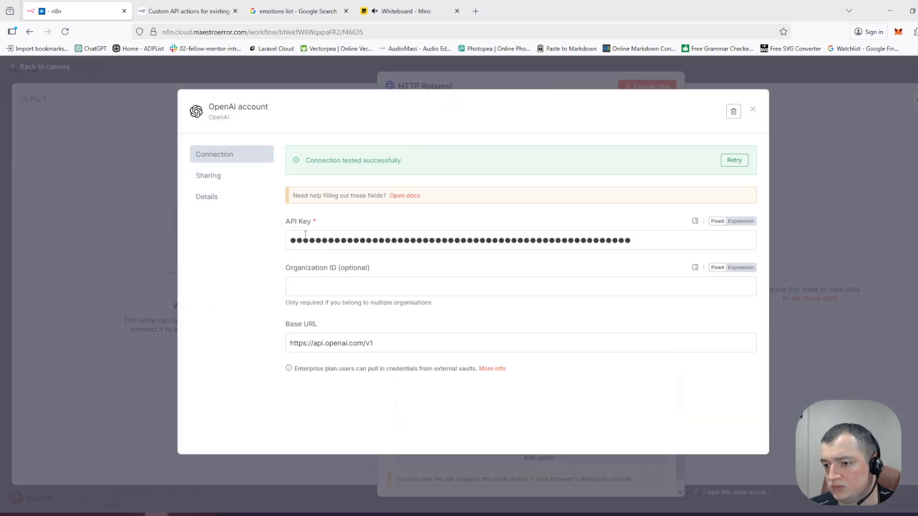
left_click(218, 178)
left_click(221, 197)
left_click(218, 177)
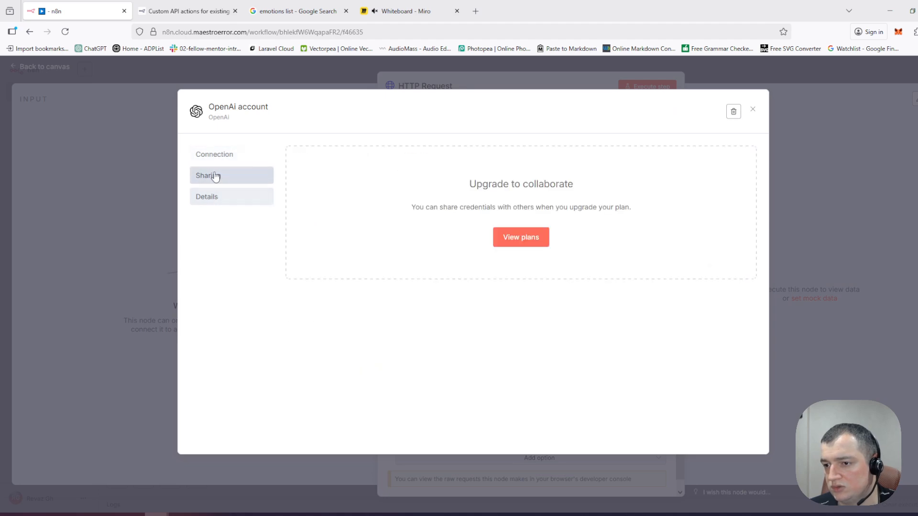
Step: Rename the OpenAi account credential to "Emotion Change API key" and save it
left_click(237, 106)
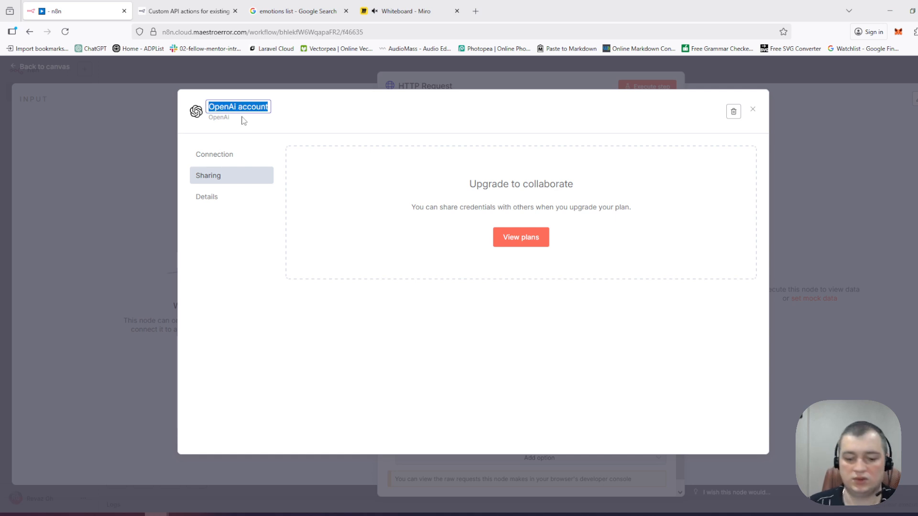
type("Em")
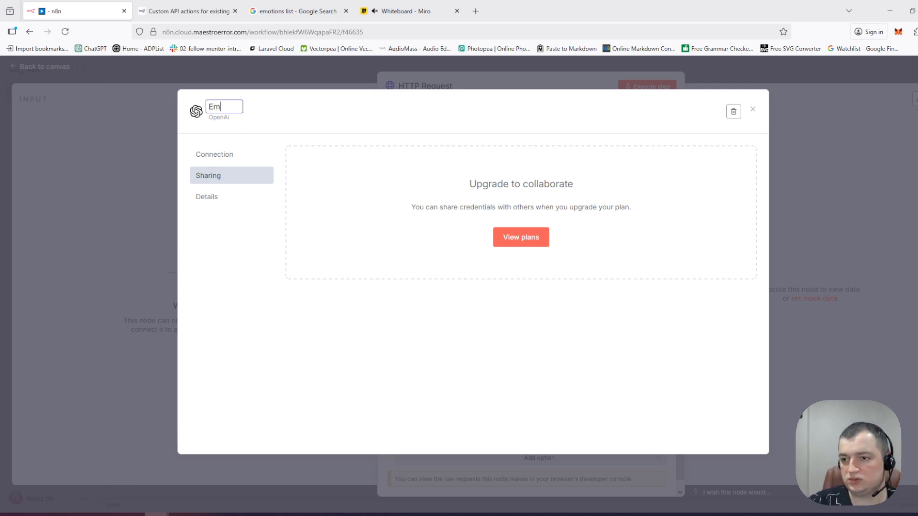
type("otiuo")
key("BackSpace")
type("on CHna")
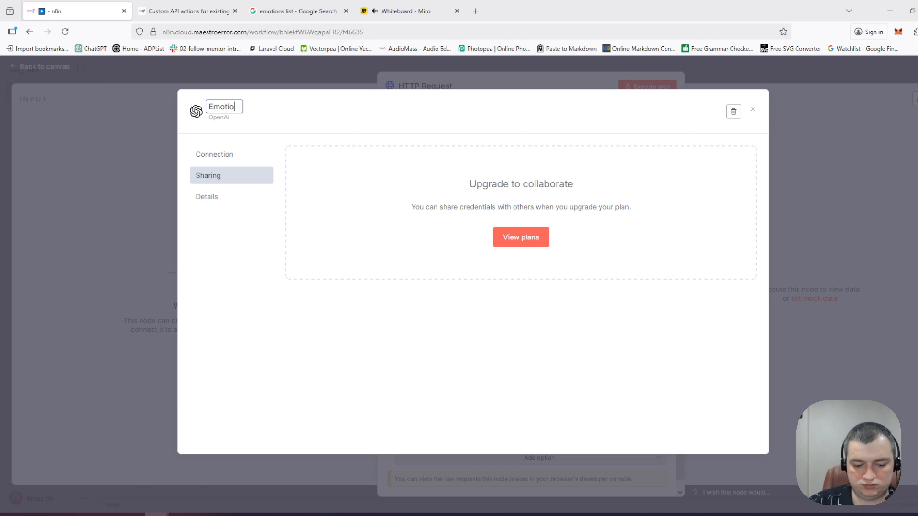
key("BackSpace")
key("BackSpace")
key("BackSpace")
type("hange API key")
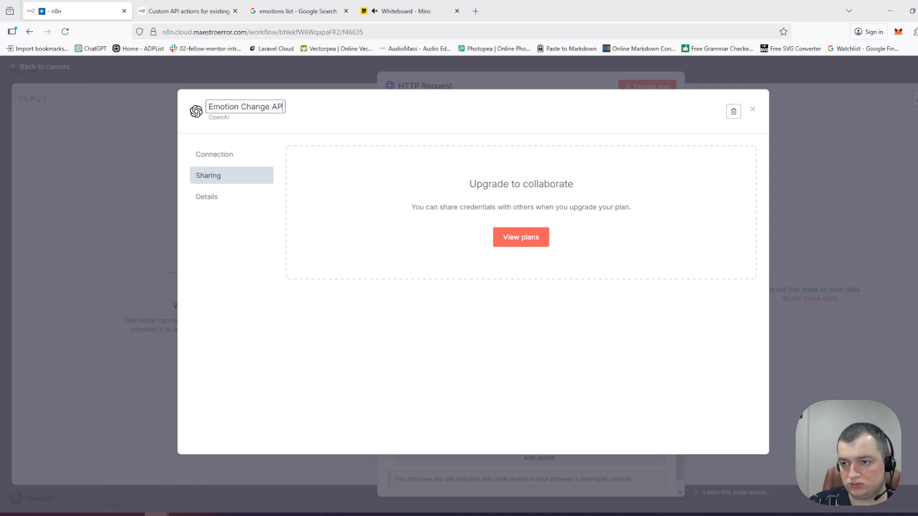
key("Return")
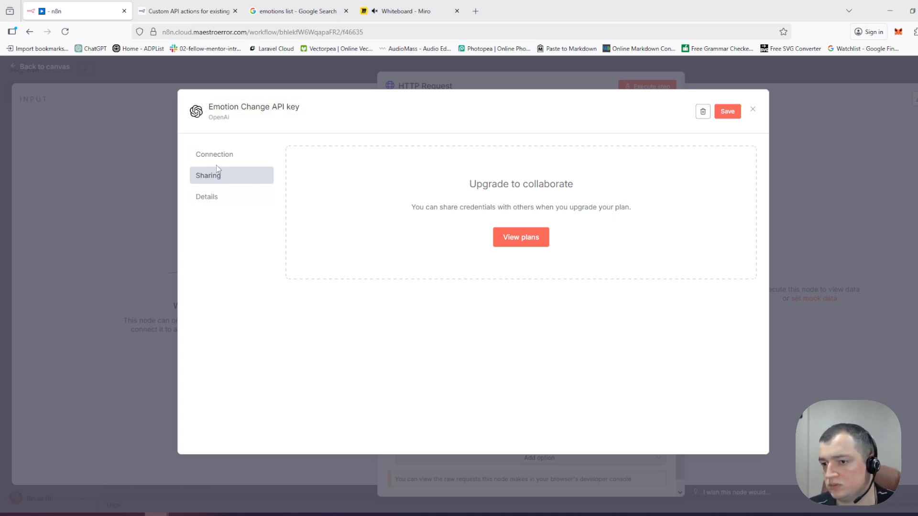
left_click(214, 154)
left_click(725, 112)
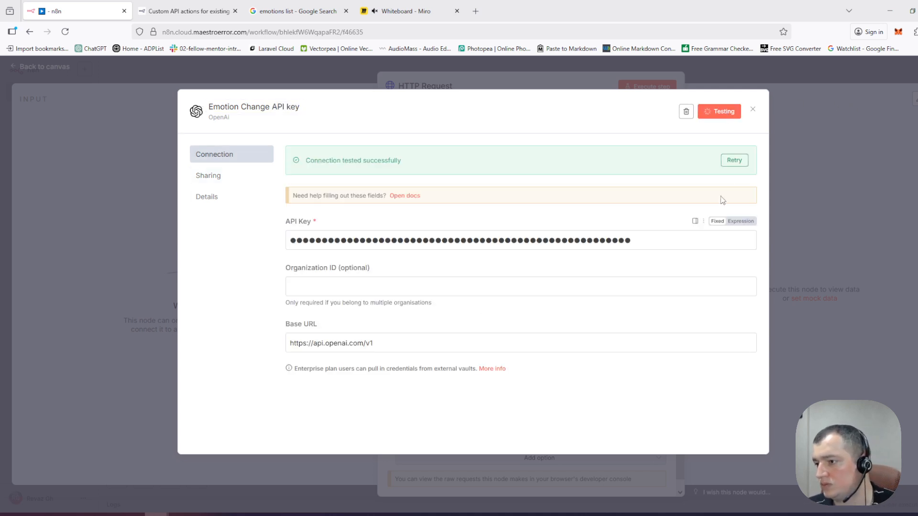
Step: Close the credential dialog, search the web in a new tab for "openai image edit documentation", and open OpenAI's Create Image Edit page
left_click(752, 110)
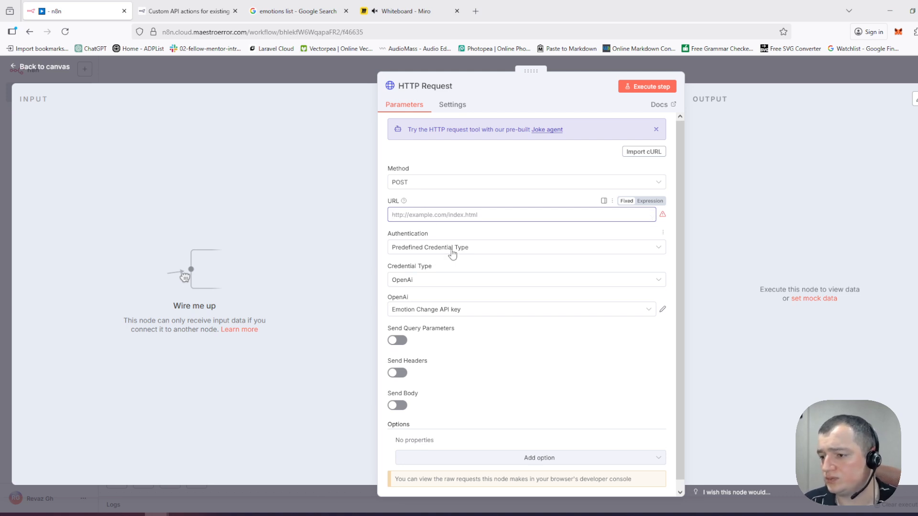
scroll(471, 349, "down", 1)
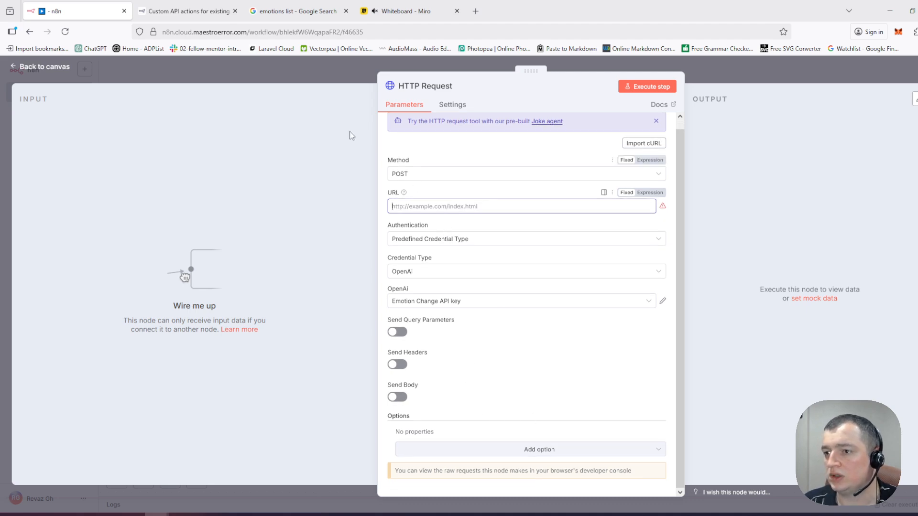
left_click(476, 11)
type("openai")
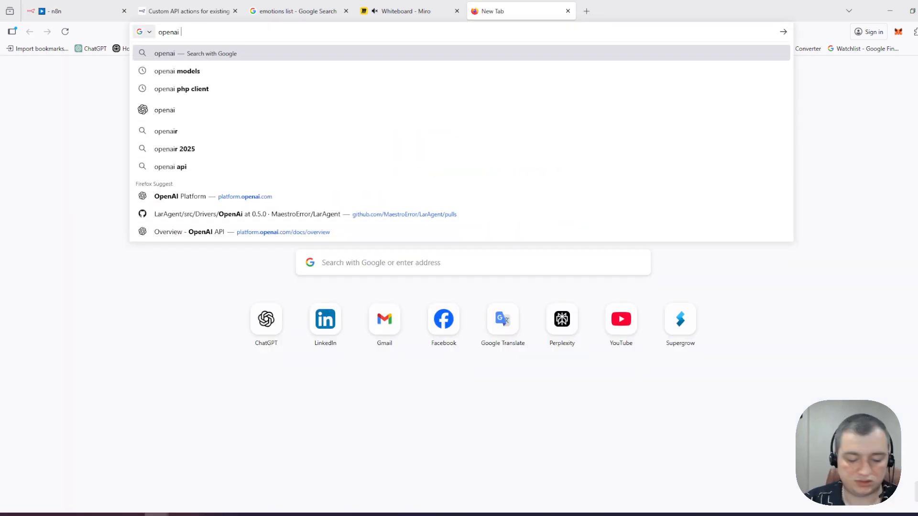
type(" image edit")
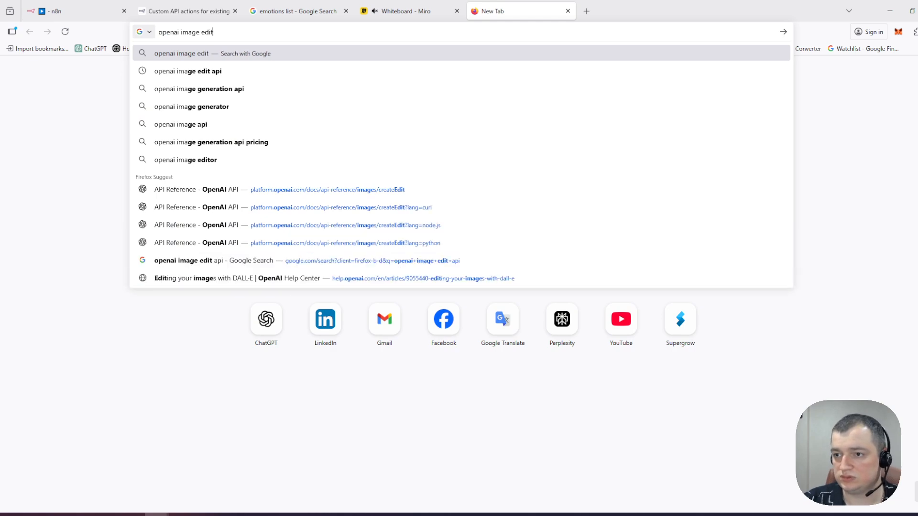
type(" docu")
type("mentation")
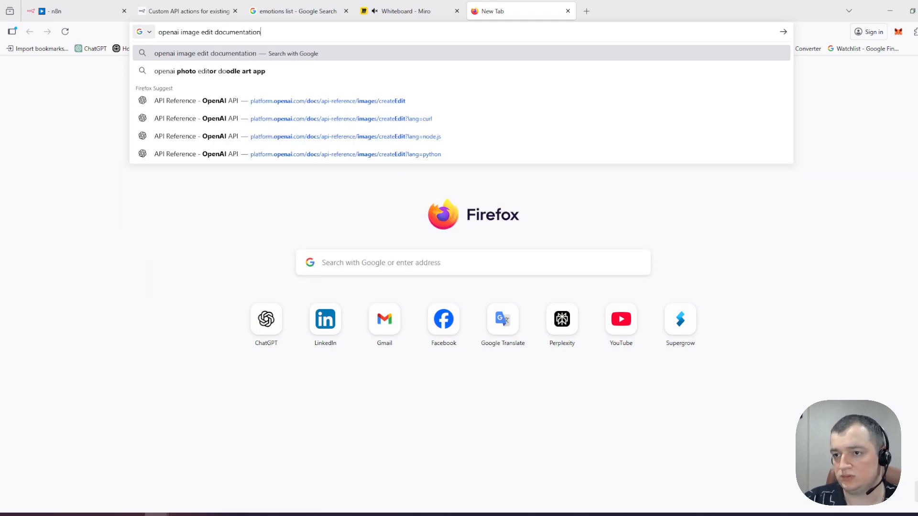
key("Return")
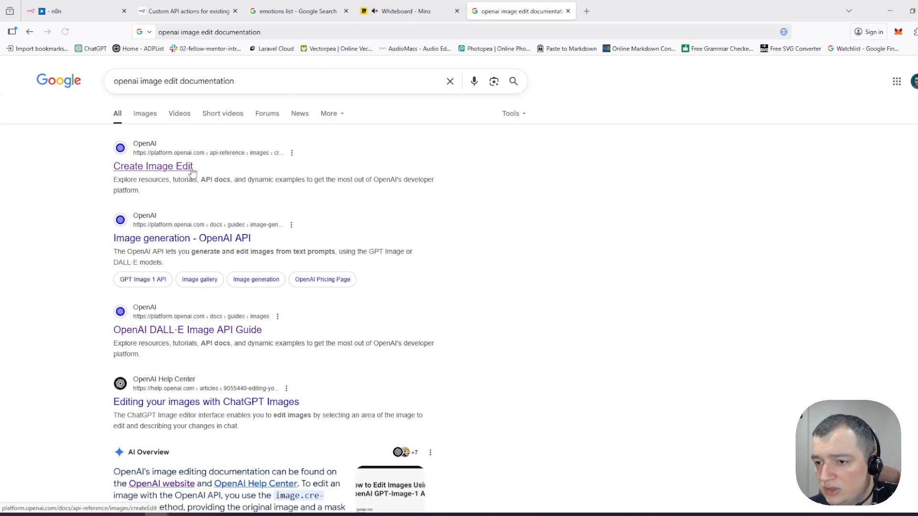
left_click(175, 170)
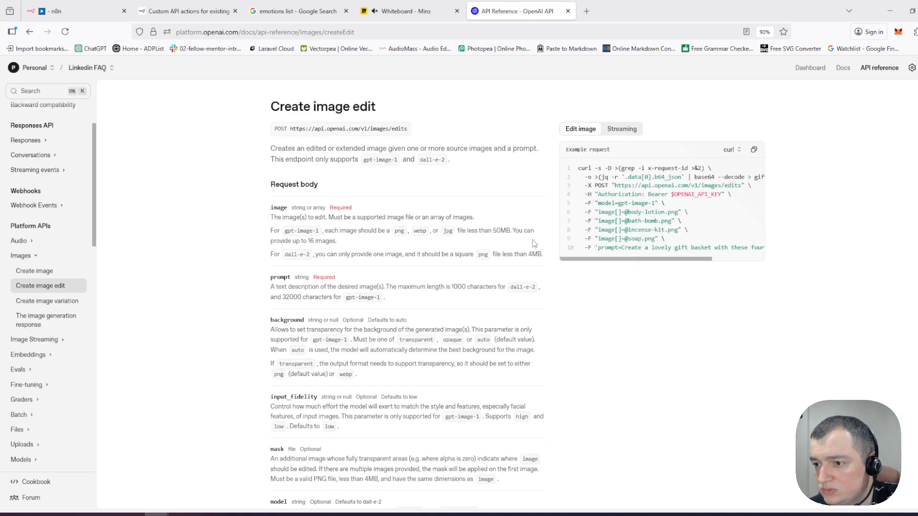
Step: Look through the request body parameters of Create image edit and compare them with the neighbouring Create image endpoint
scroll(333, 231, "down", 3)
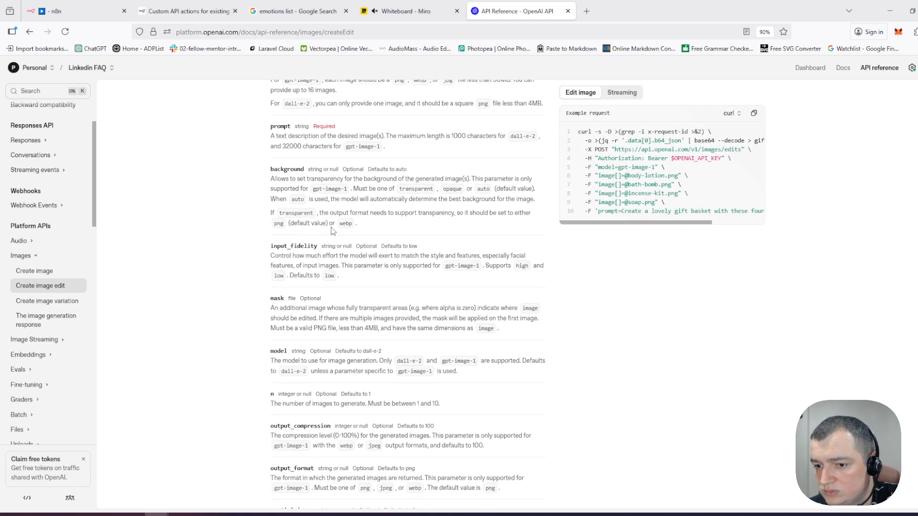
scroll(334, 226, "down", 7)
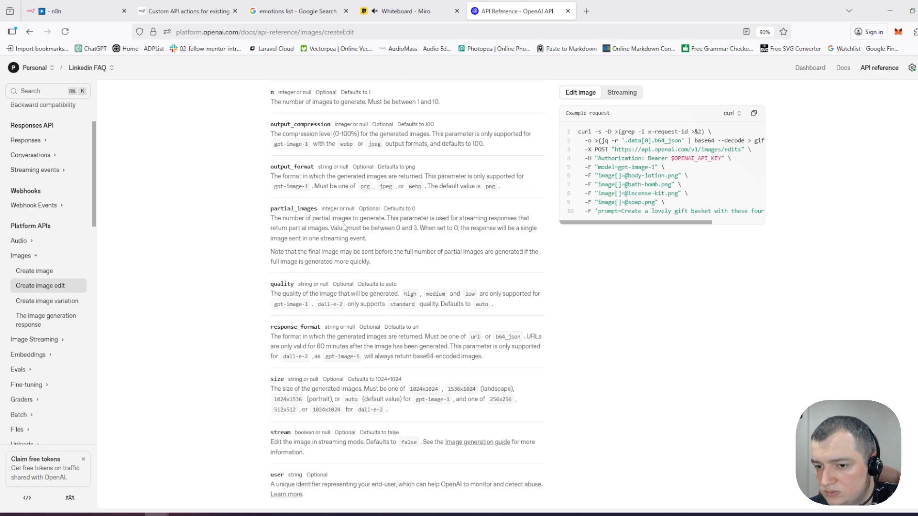
scroll(341, 206, "down", 3)
scroll(324, 331, "up", 2)
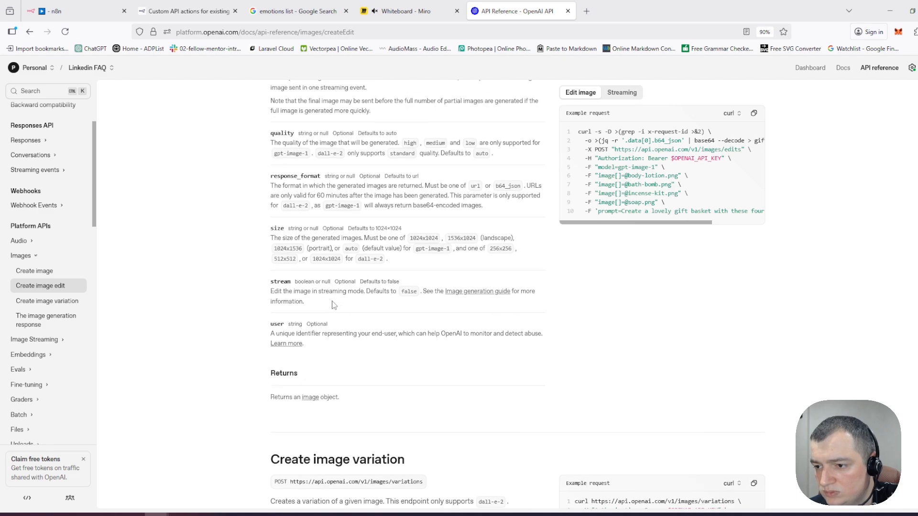
scroll(347, 324, "up", 15)
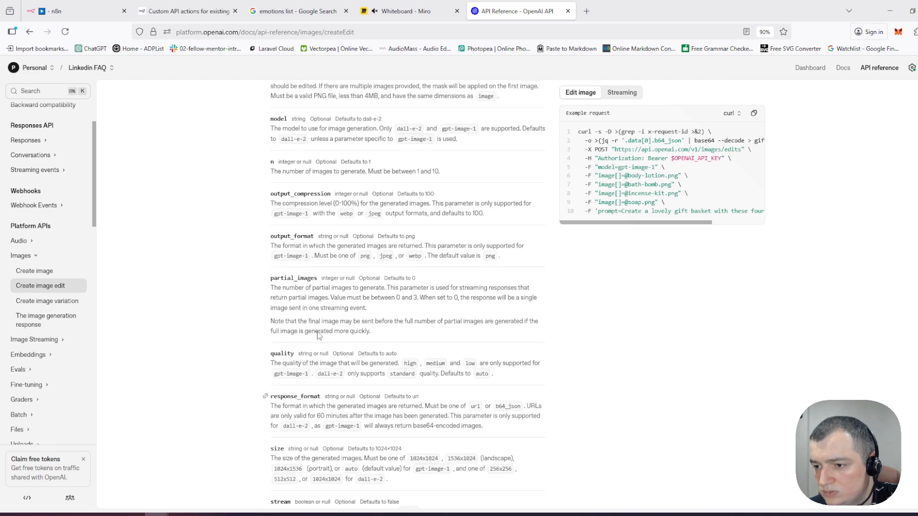
scroll(325, 322, "up", 20)
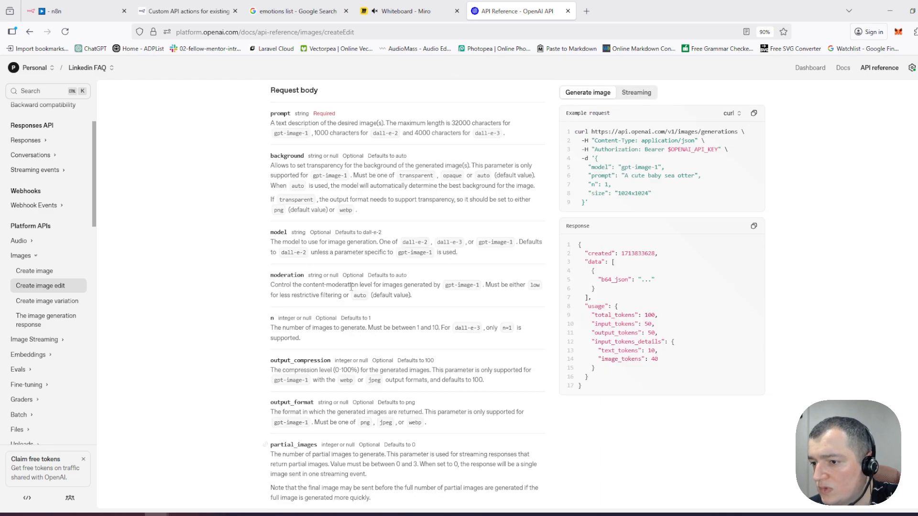
left_click_drag(267, 189, 435, 189)
left_click(435, 189)
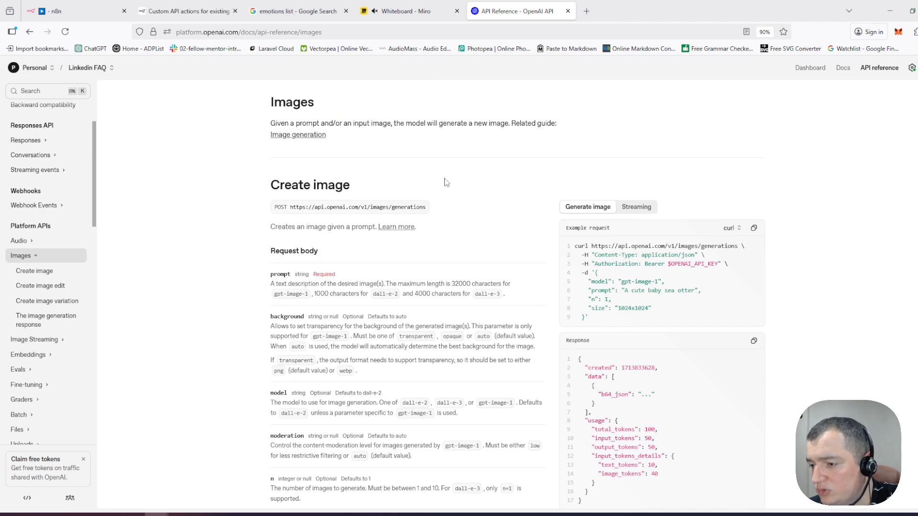
scroll(392, 227, "down", 15)
scroll(392, 227, "down", 5)
left_click_drag(252, 165, 313, 165)
left_click(383, 163)
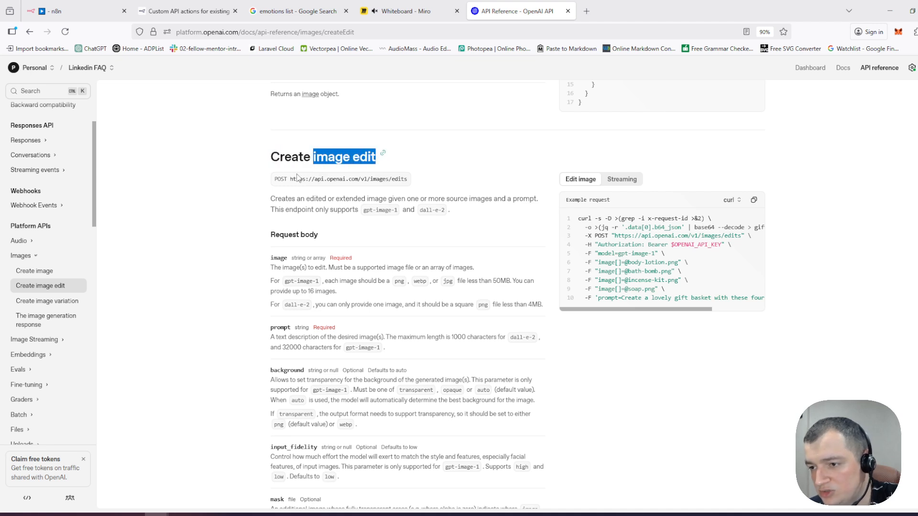
left_click(236, 234)
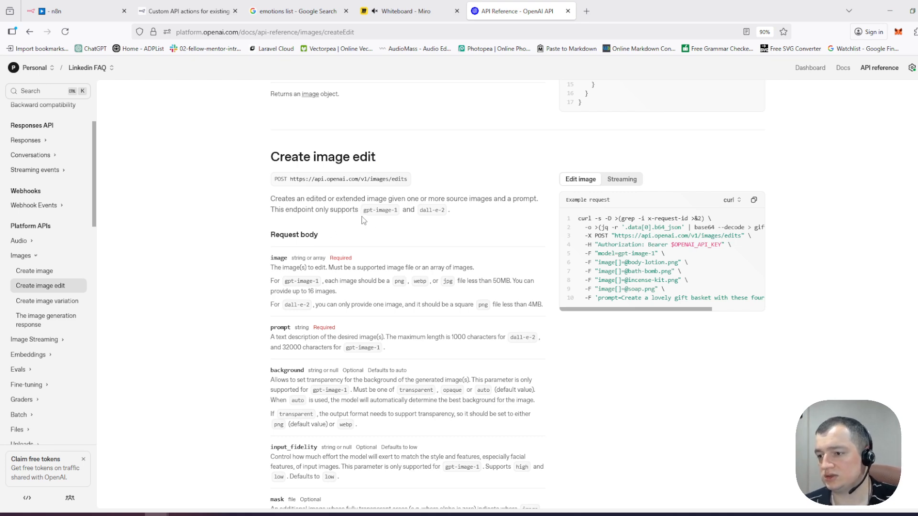
Step: Examine which models the image edit endpoint supports and the file requirements of its image parameter for gpt-image-1
left_click_drag(363, 211, 404, 210)
left_click(405, 210)
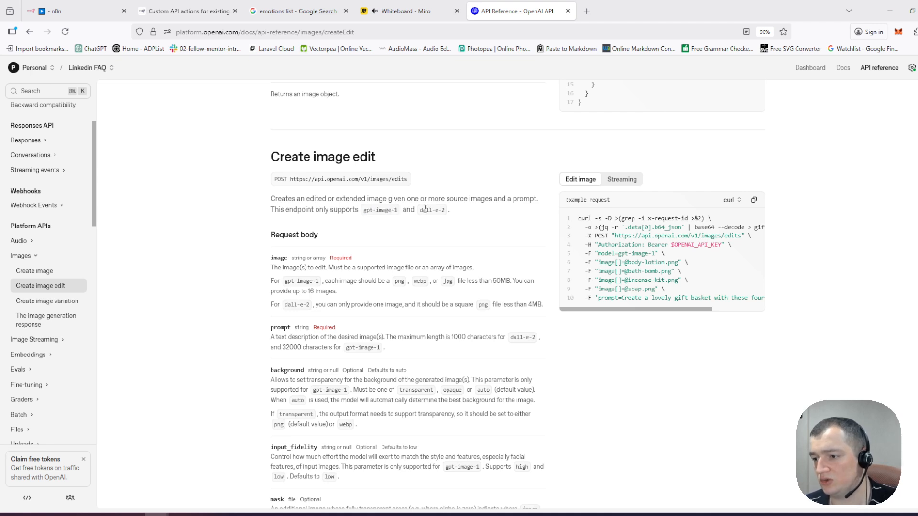
left_click(424, 210)
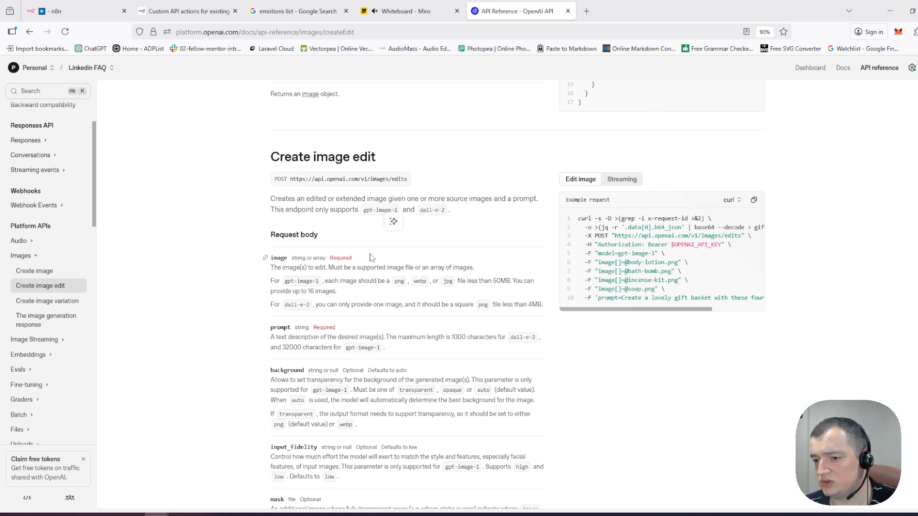
scroll(378, 262, "down", 1)
scroll(377, 261, "down", 1)
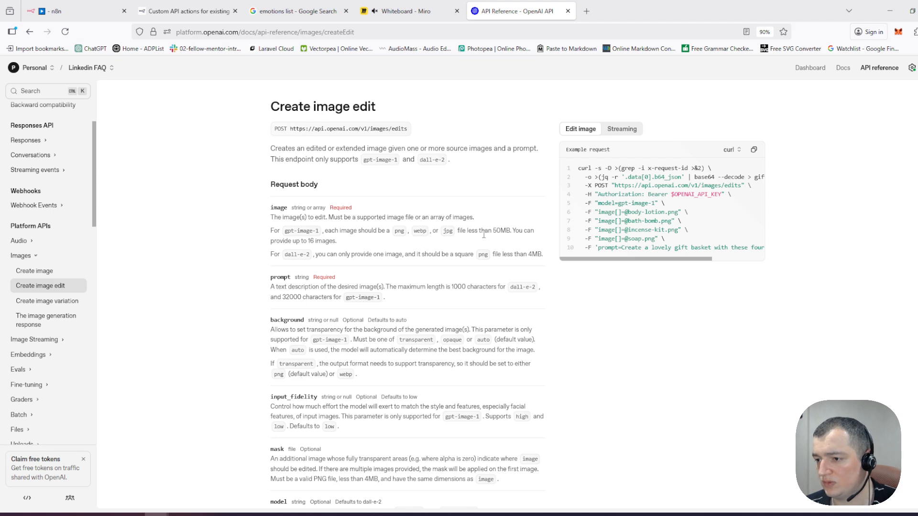
double_click(307, 233)
triple_click(296, 232)
left_click(294, 234)
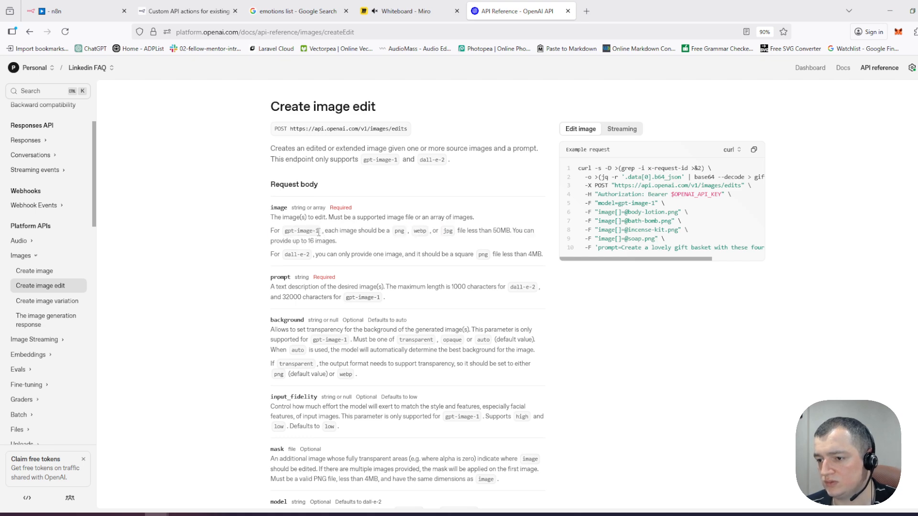
scroll(319, 232, "down", 5)
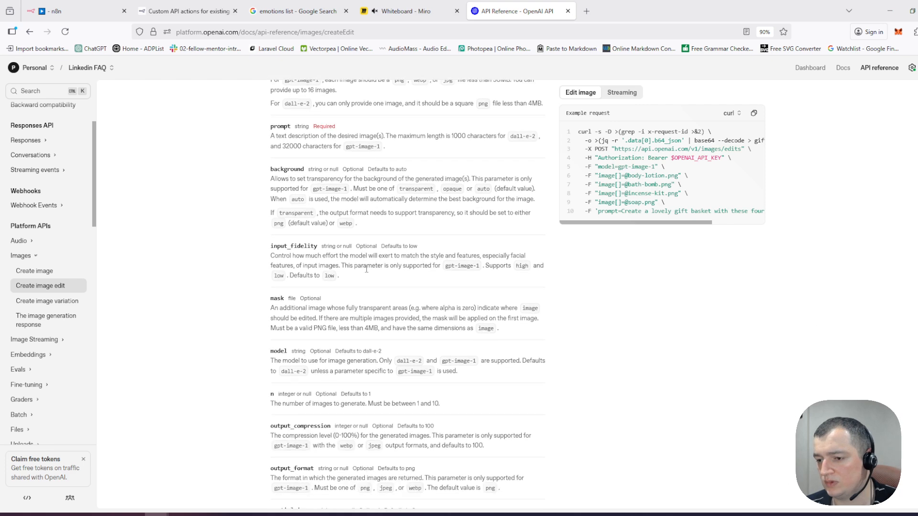
scroll(372, 275, "up", 5)
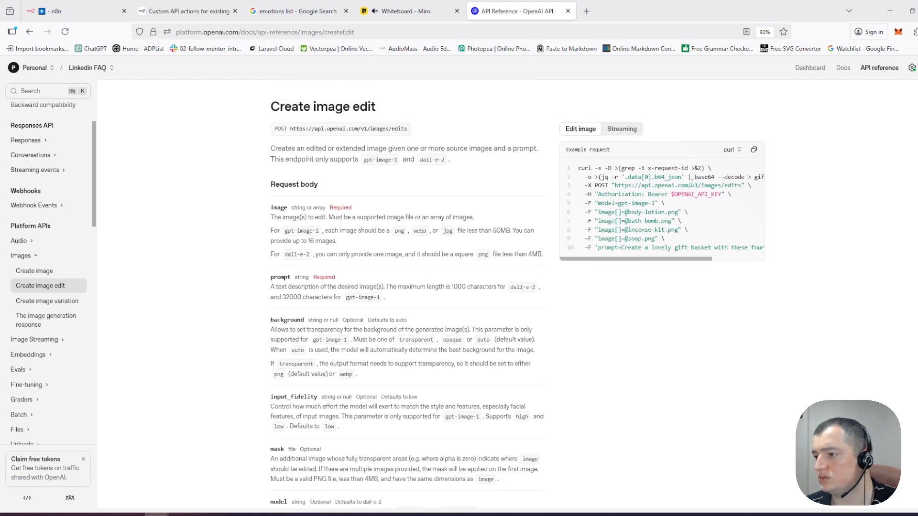
left_click_drag(620, 255, 671, 260)
left_click(643, 254)
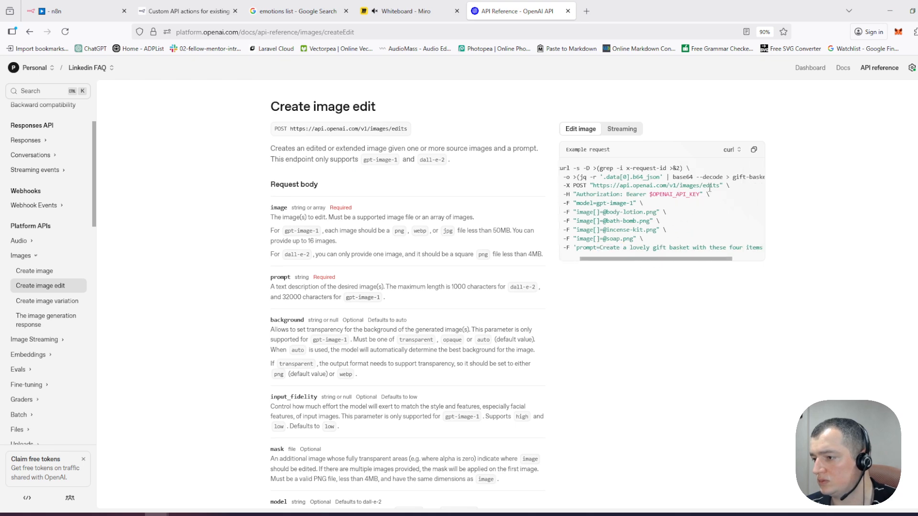
left_click_drag(721, 186, 595, 190)
key("ctrl+c")
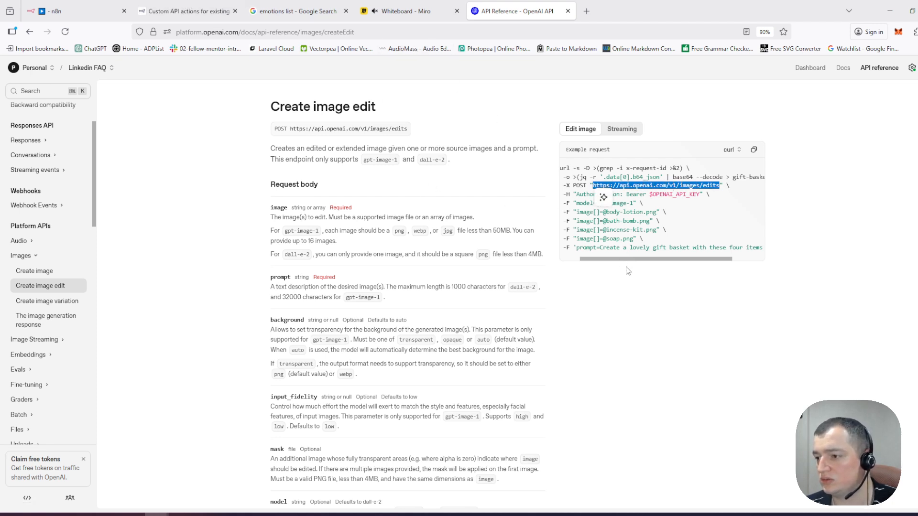
mouse_move(619, 257)
left_mouse_down()
mouse_move(673, 257)
mouse_move(606, 258)
left_mouse_up()
left_click(80, 10)
left_click(440, 206)
key("ctrl+v")
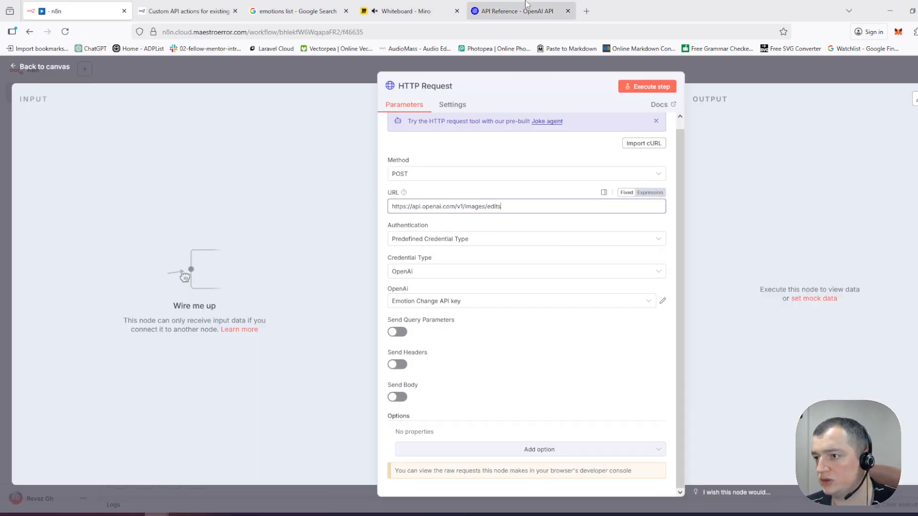
Step: Check the node's method and authentication against the endpoint's documented POST method and the curl example's authorization header
key("ctrl+shift+Tab")
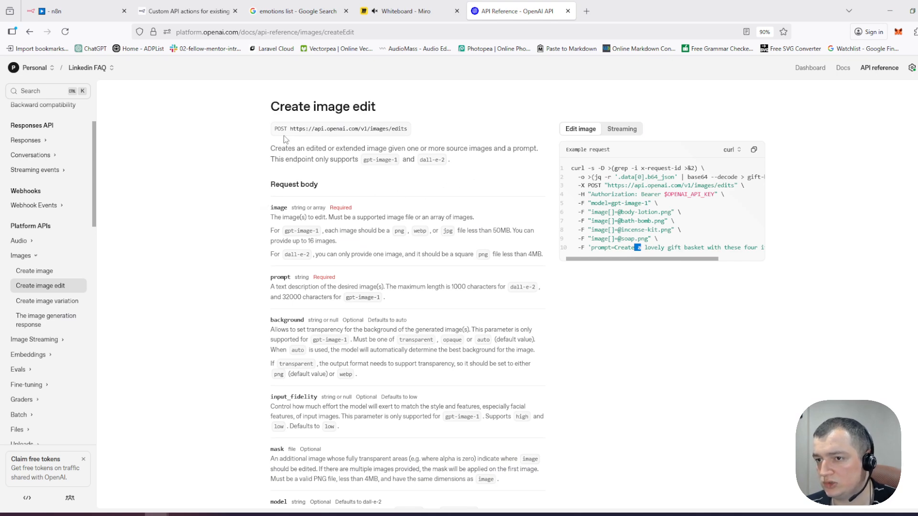
left_click(81, 10)
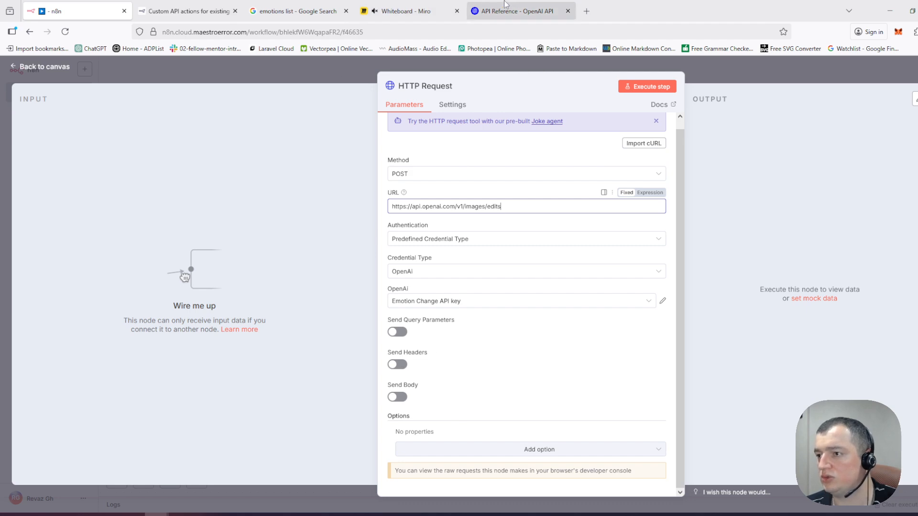
left_click(468, 5)
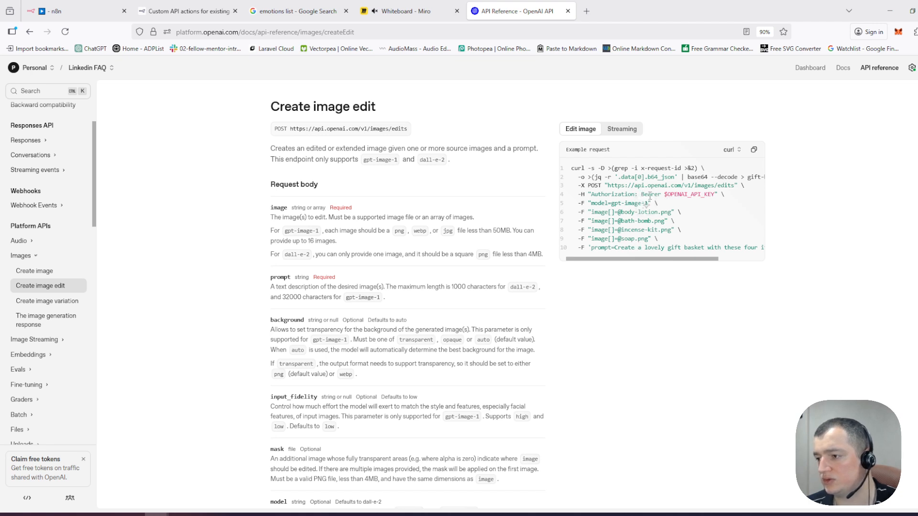
triple_click(648, 194)
left_click(648, 194)
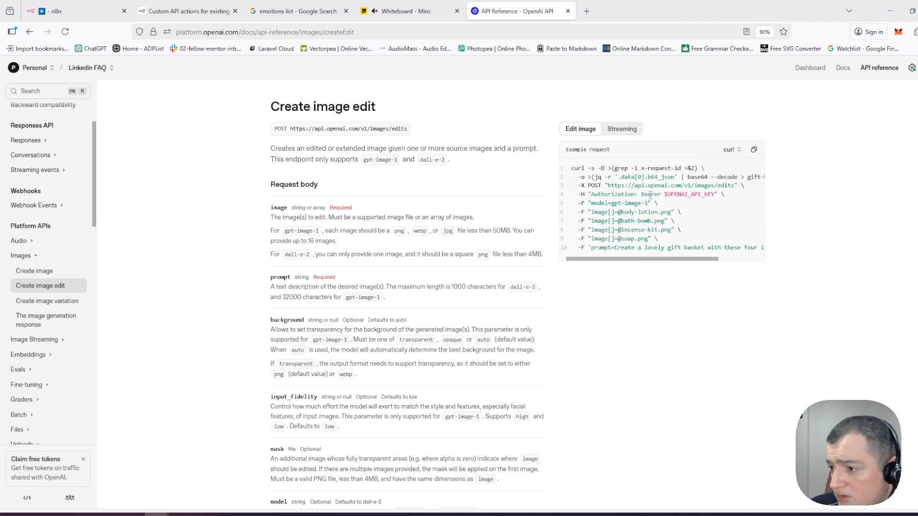
double_click(639, 247)
mouse_move(642, 259)
left_mouse_down()
mouse_move(691, 258)
mouse_move(638, 259)
left_mouse_up()
Step: Show the image edit example request in Python, look through it, and switch it back to curl
left_click(729, 149)
left_click(719, 185)
scroll(639, 286, "down", 1)
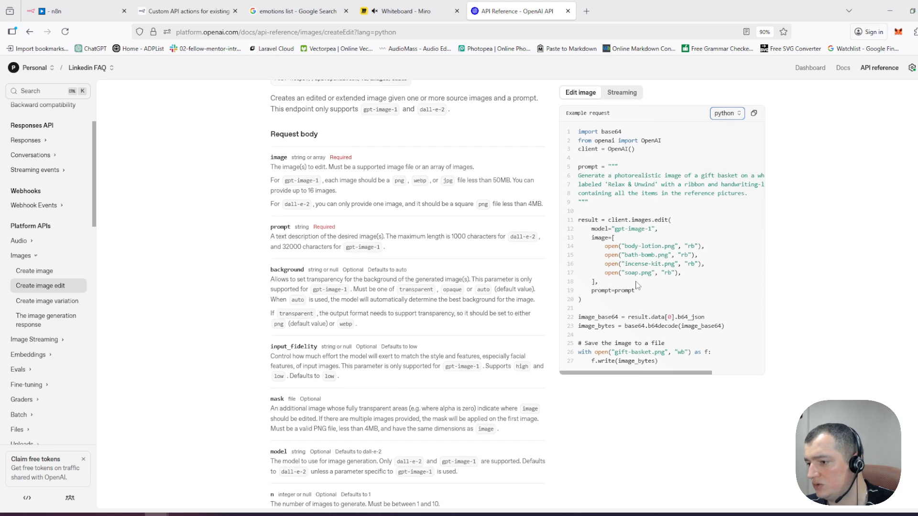
scroll(636, 288, "up", 1)
left_click(729, 152)
left_click(730, 196)
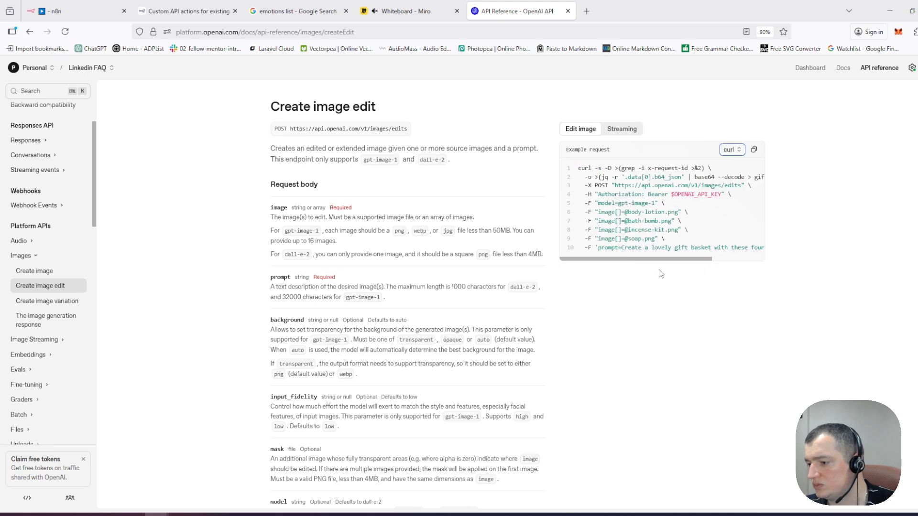
Step: Examine the curl example and the required image and prompt parameters in the image edit request body
left_click(665, 194)
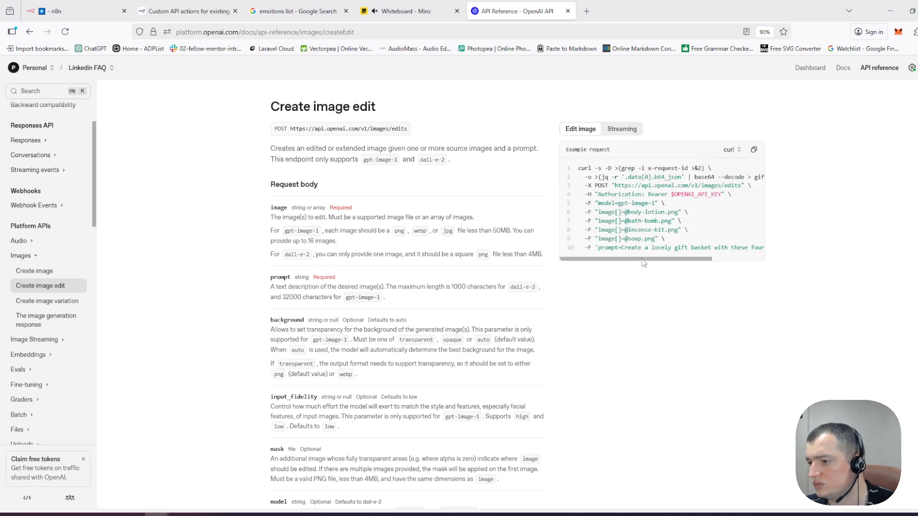
left_click_drag(639, 259, 619, 258)
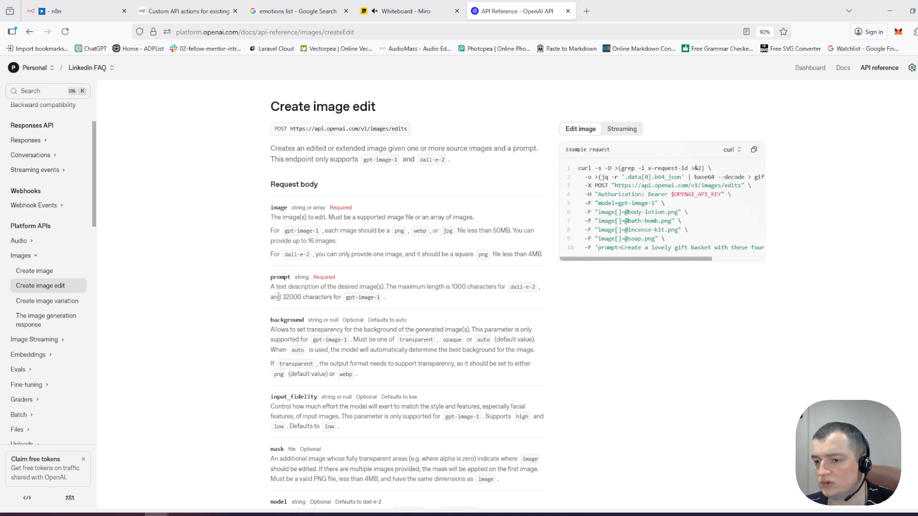
scroll(289, 293, "down", 2)
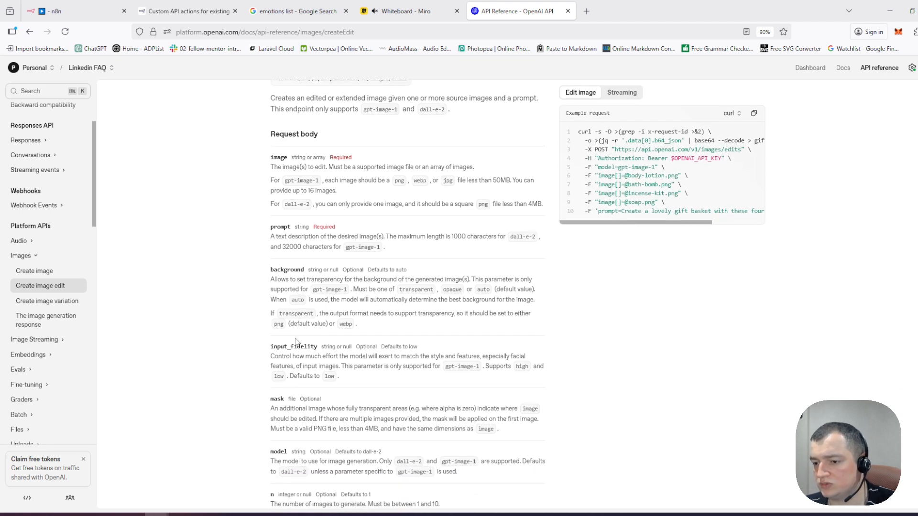
scroll(293, 325, "up", 2)
double_click(278, 206)
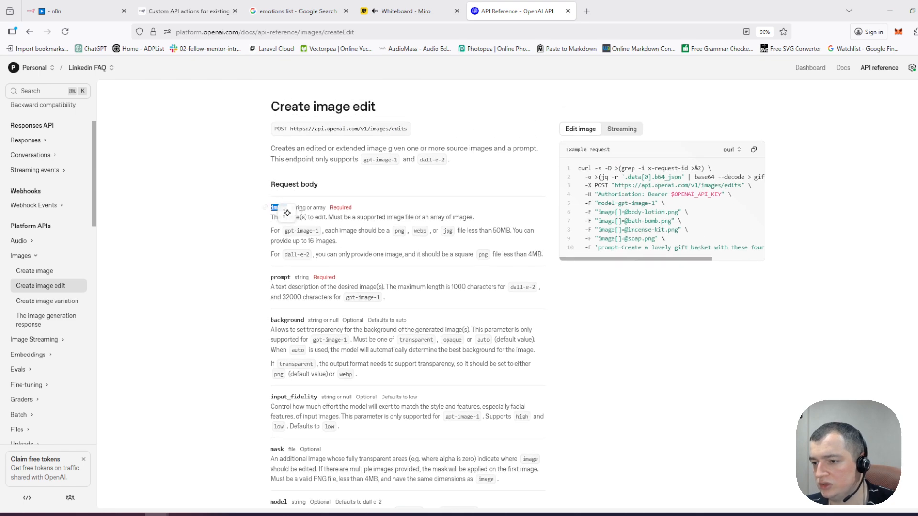
left_click(370, 248)
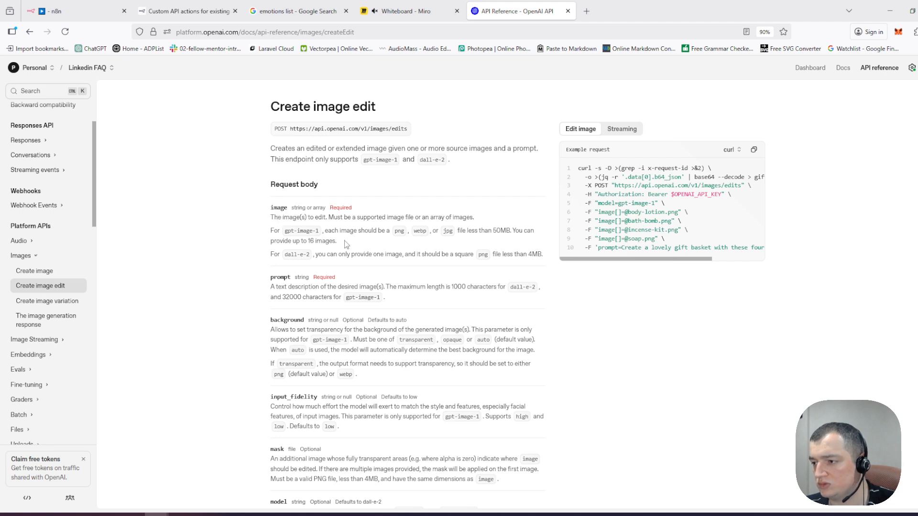
Step: Read through the image edit request body's optional parameters, from background and input_fidelity to size, stream and user
scroll(347, 246, "down", 2)
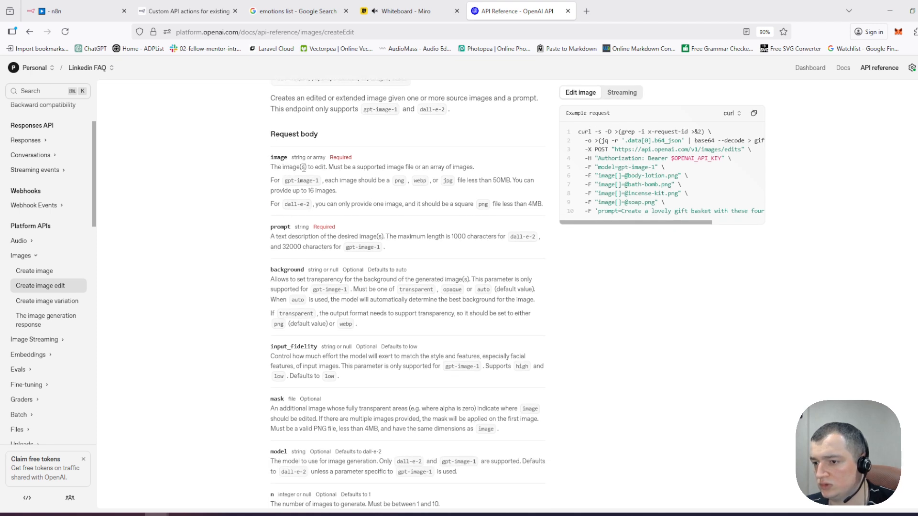
double_click(504, 179)
left_click(397, 181)
left_click(374, 216)
scroll(374, 296, "down", 1)
scroll(374, 296, "down", 4)
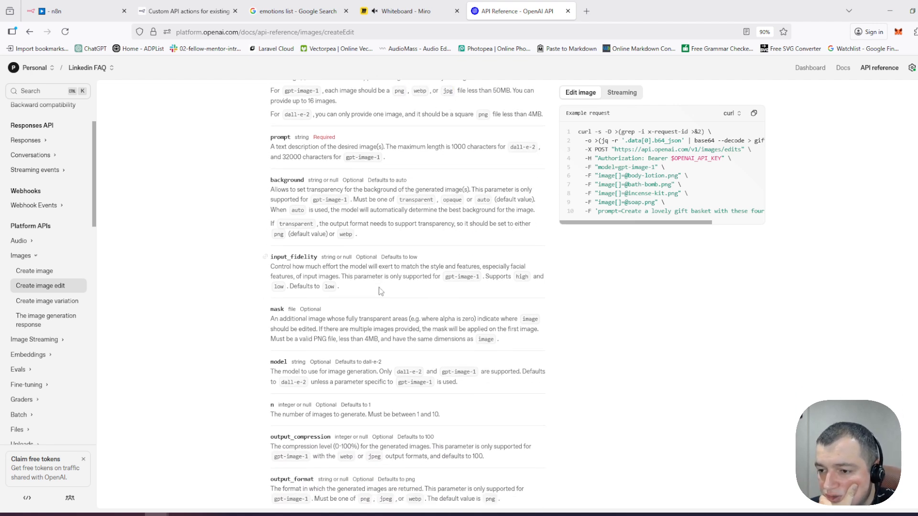
scroll(380, 288, "down", 2)
scroll(382, 287, "down", 2)
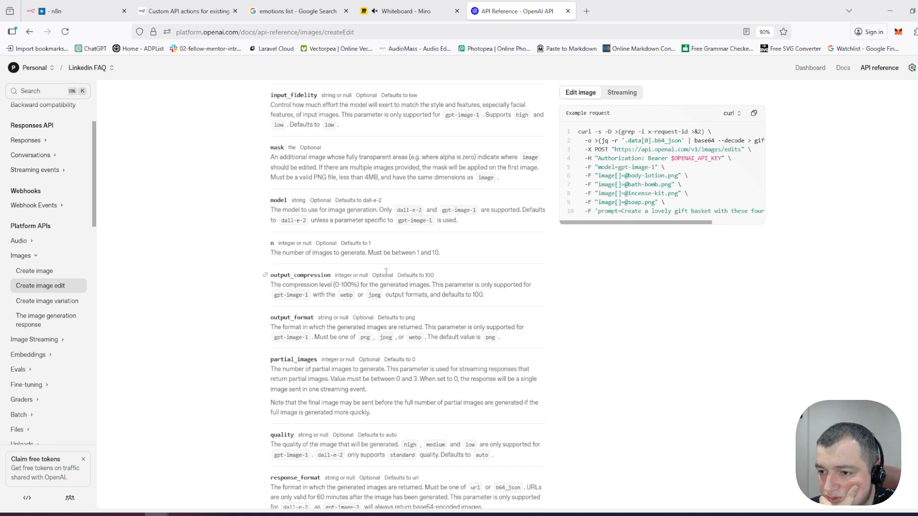
scroll(394, 279, "down", 10)
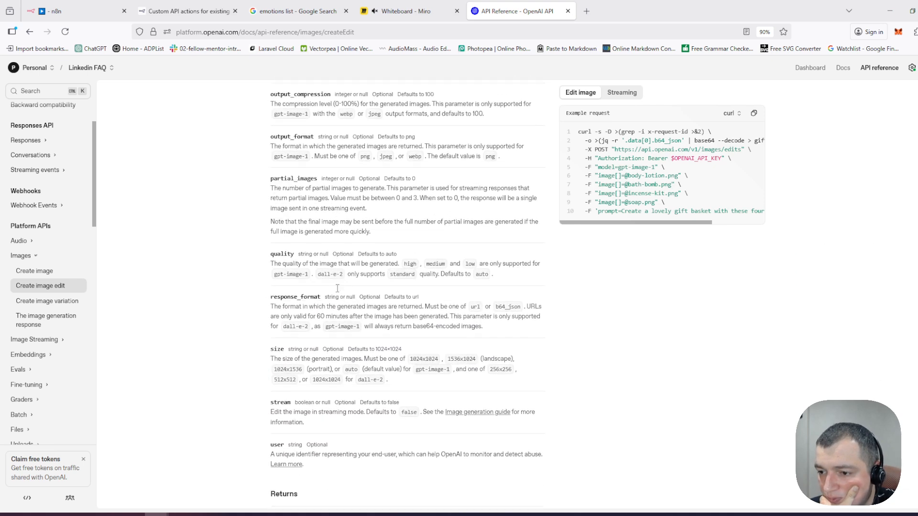
scroll(347, 296, "down", 1)
scroll(316, 335, "up", 16)
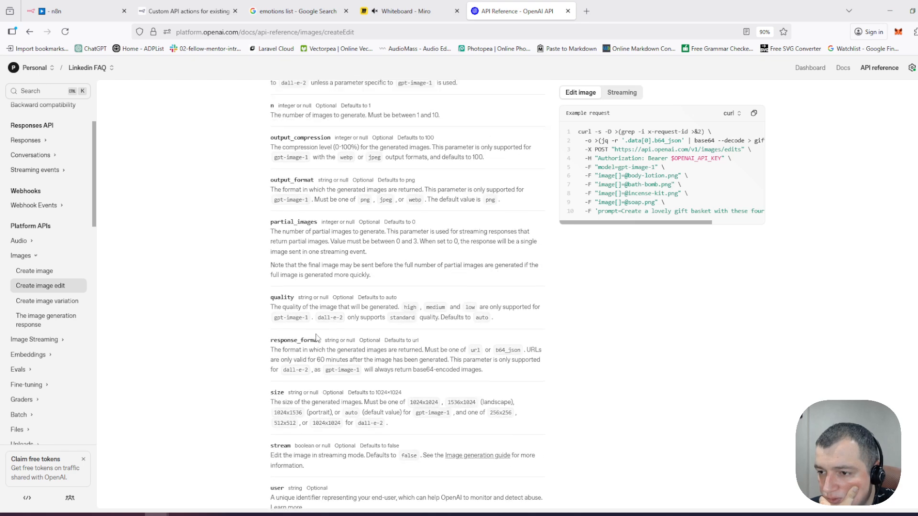
scroll(307, 307, "up", 3)
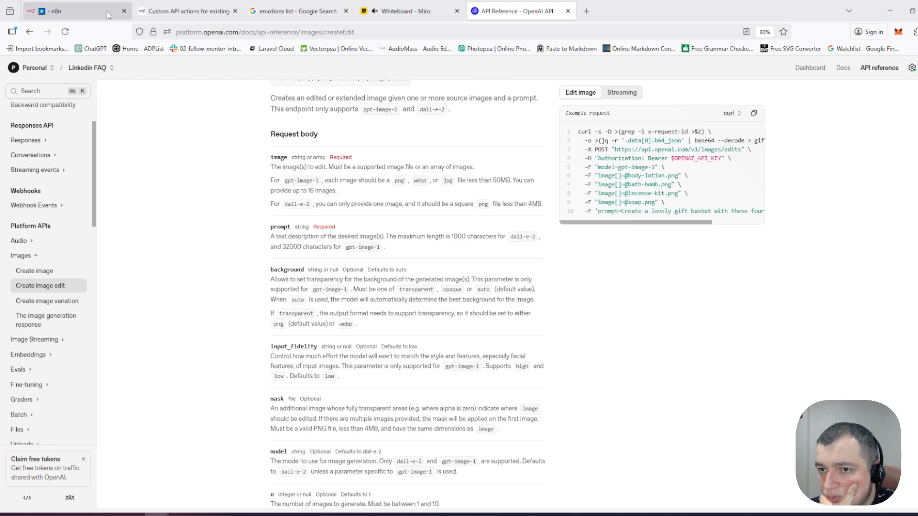
Step: Turn on Send Body for n8n's HTTP Request node and look over the available body content types
left_click(69, 11)
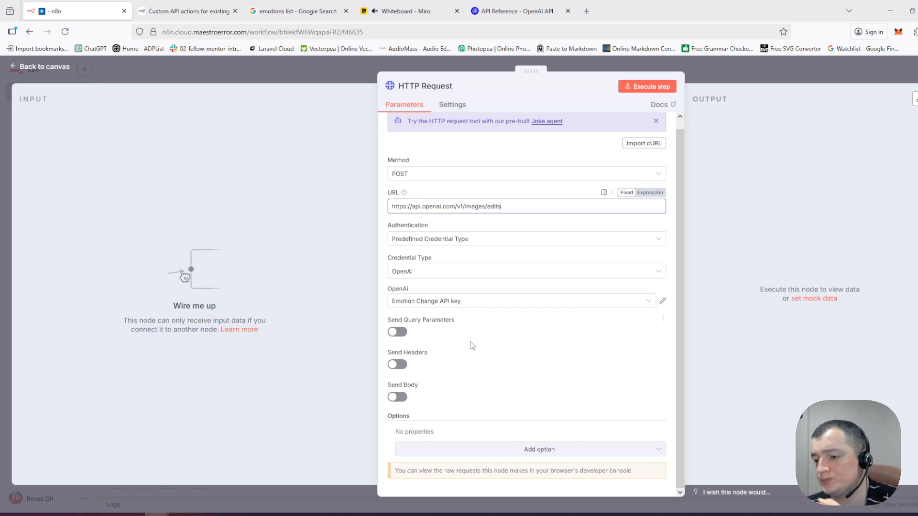
left_click(488, 449)
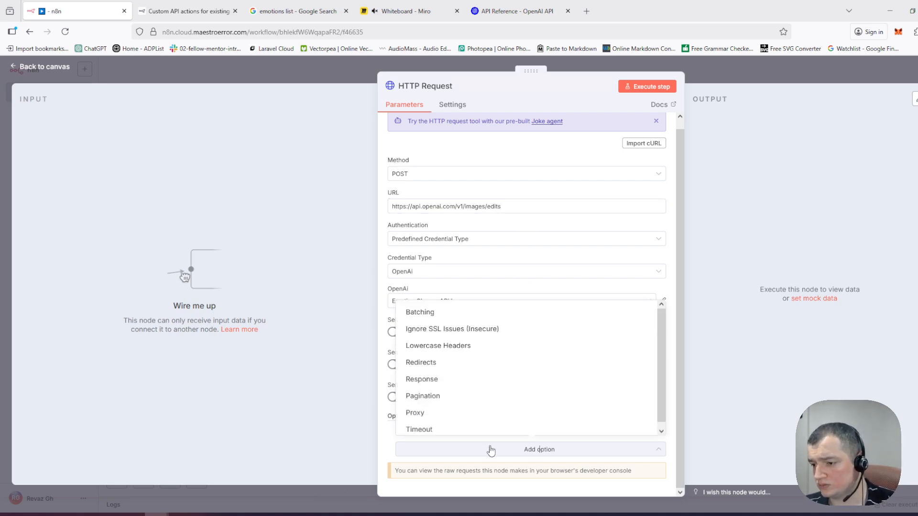
left_click(390, 448)
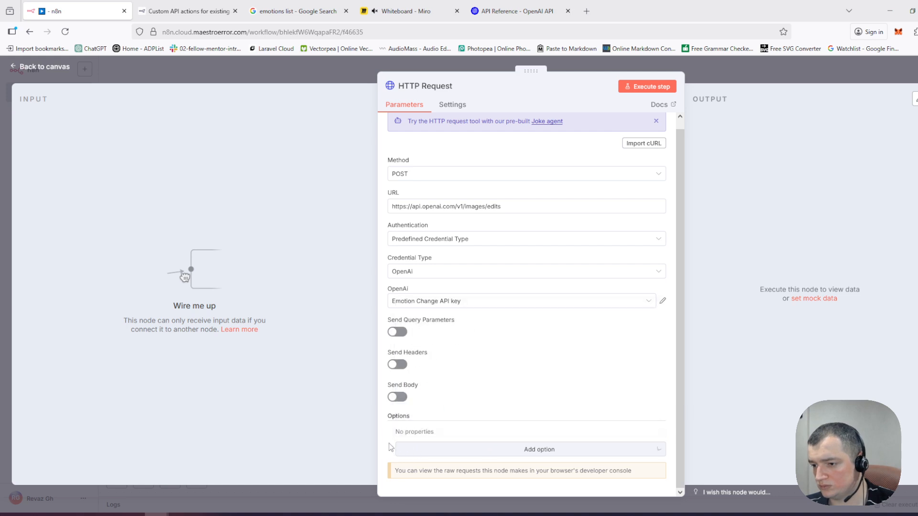
left_click(398, 398)
scroll(411, 392, "down", 4)
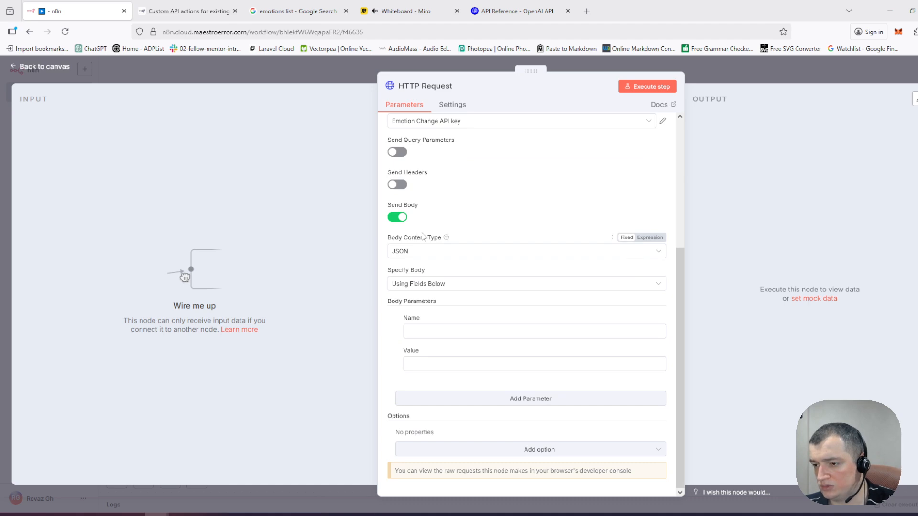
scroll(438, 268, "up", 2)
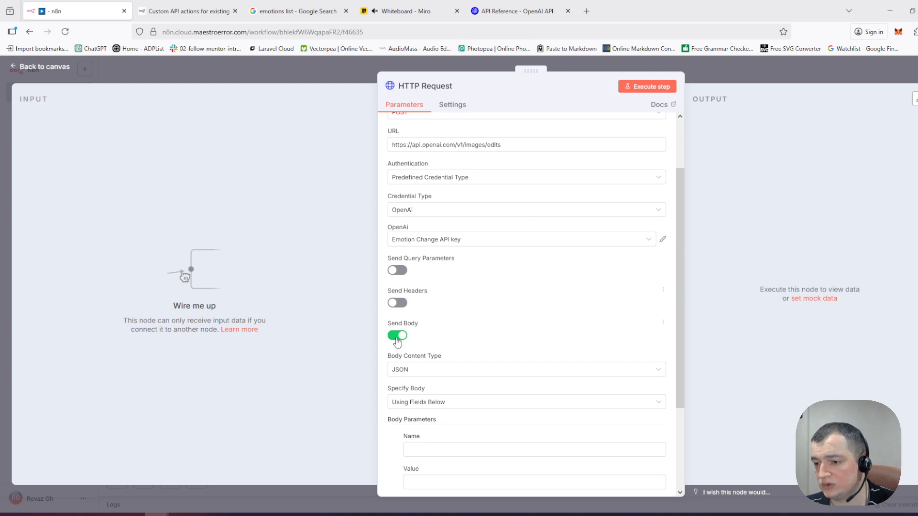
scroll(434, 330, "down", 3)
left_click(440, 258)
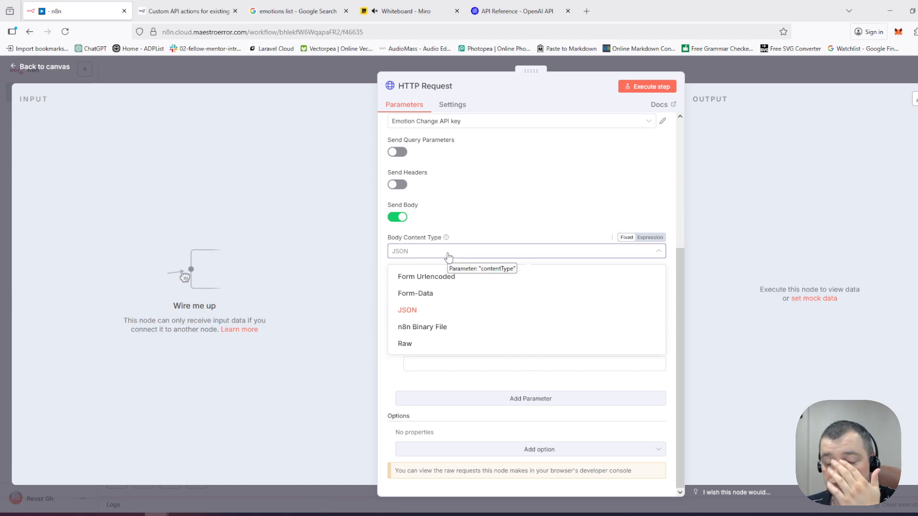
left_click(448, 257)
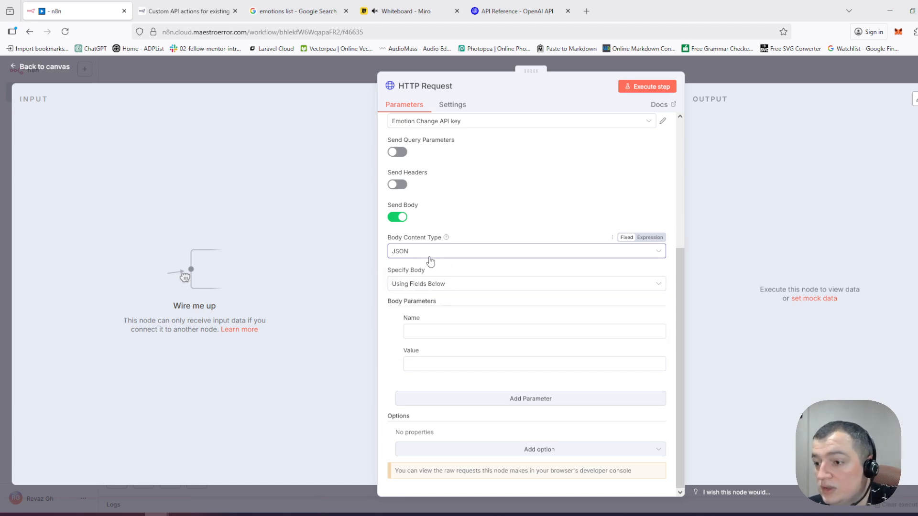
Step: Show an example query parameter by adding ?lang=node.js to the OpenAI API reference page's address, and return to n8n
scroll(437, 268, "up", 2)
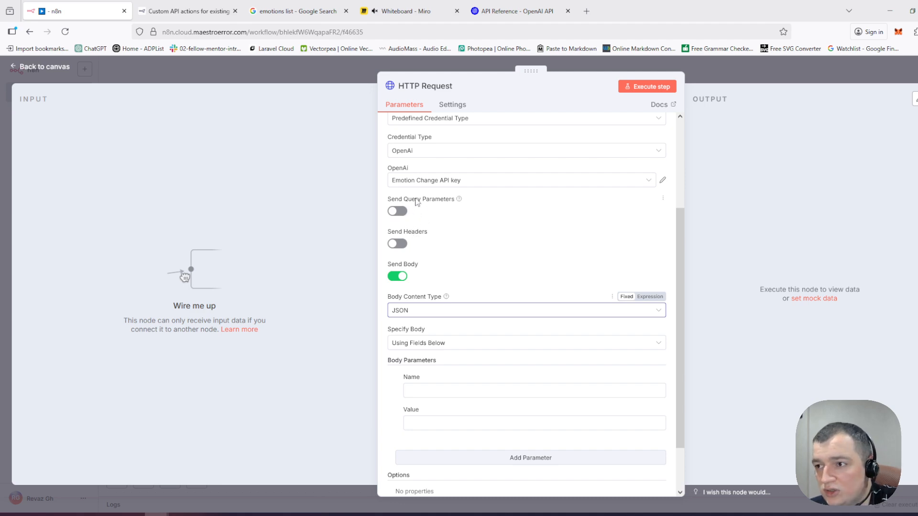
left_click(515, 12)
left_click(511, 32)
left_click(511, 32)
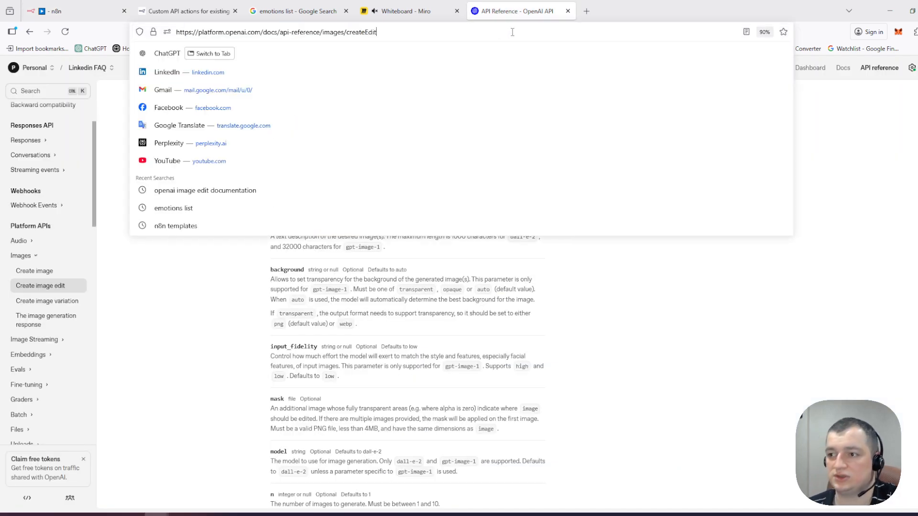
type("?lang=node.js")
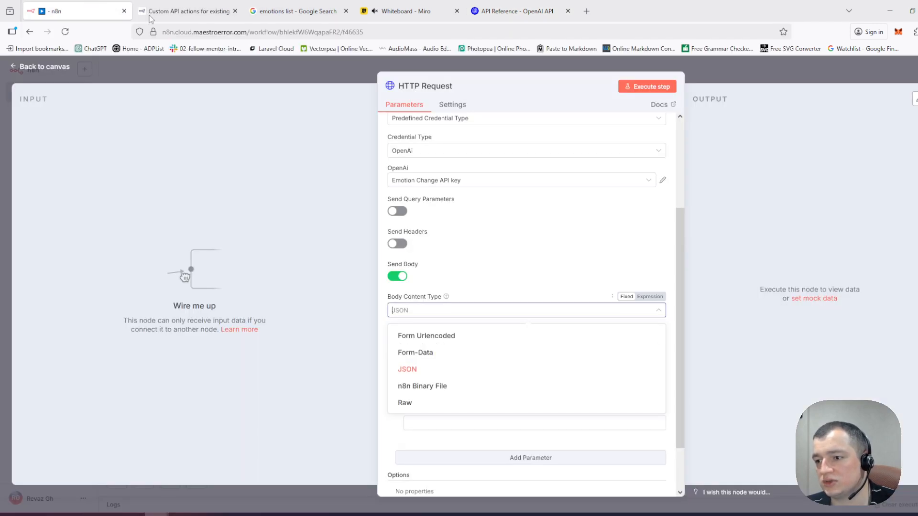
left_click(72, 11)
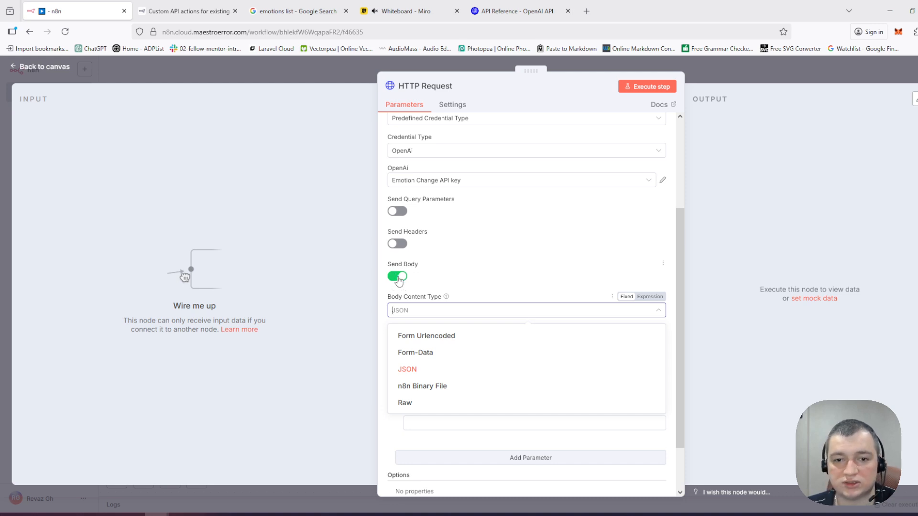
Step: Set the HTTP Request node's body content type to Form-Data
scroll(401, 277, "up", 3)
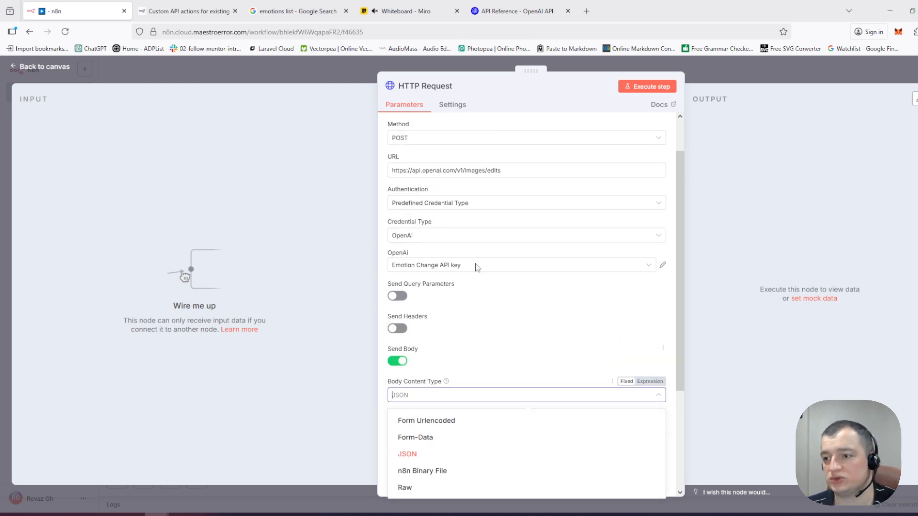
scroll(477, 198, "down", 3)
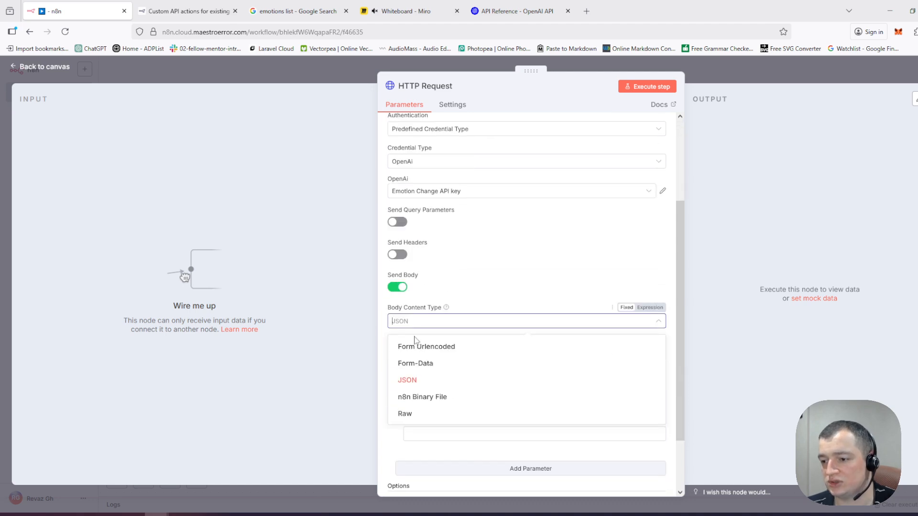
scroll(415, 326, "down", 1)
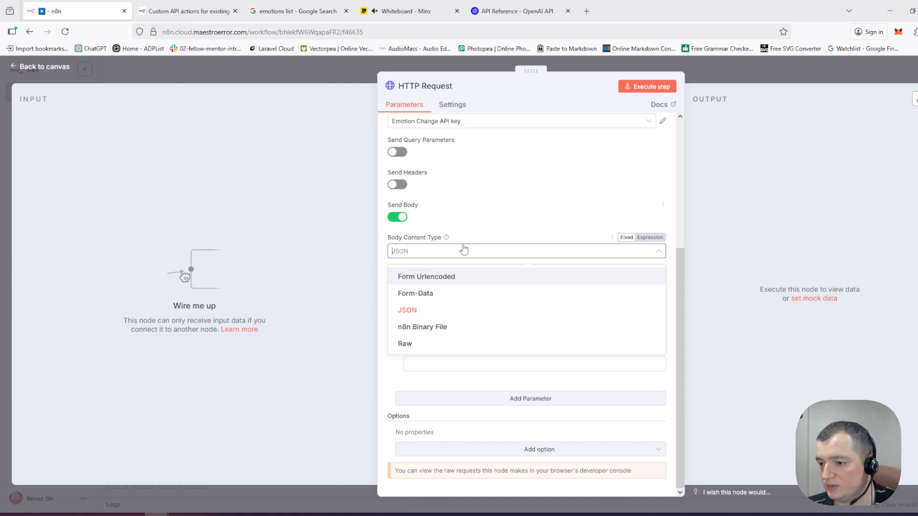
left_click(454, 302)
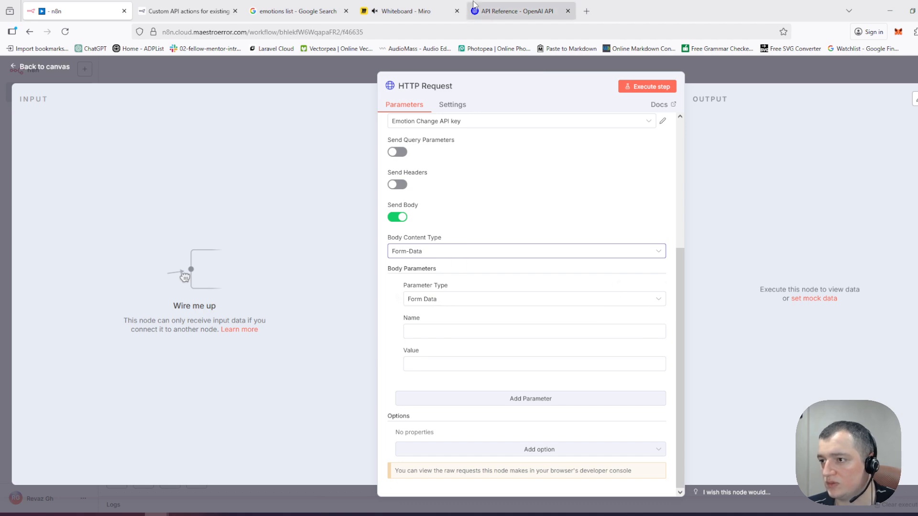
Step: Set the first body parameter's type to n8n Binary File and name it image
left_click(445, 304)
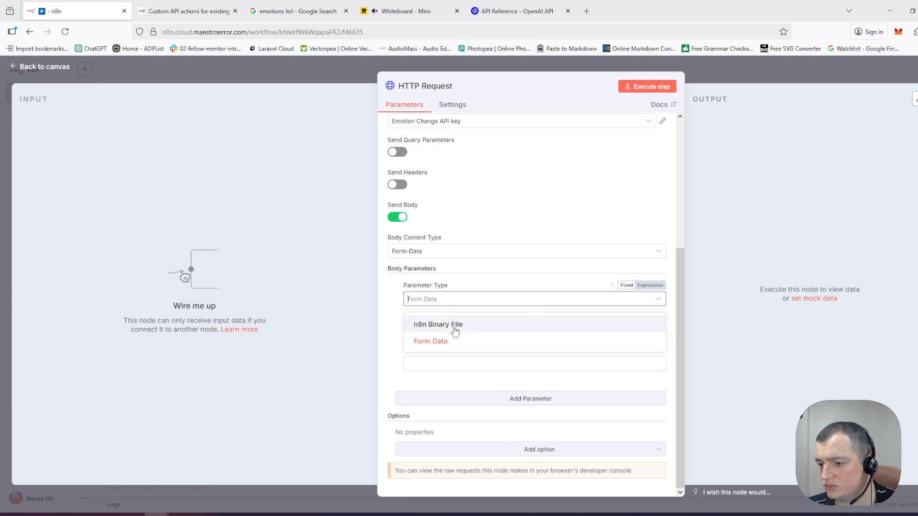
left_click(399, 277)
left_click(447, 301)
left_click(452, 325)
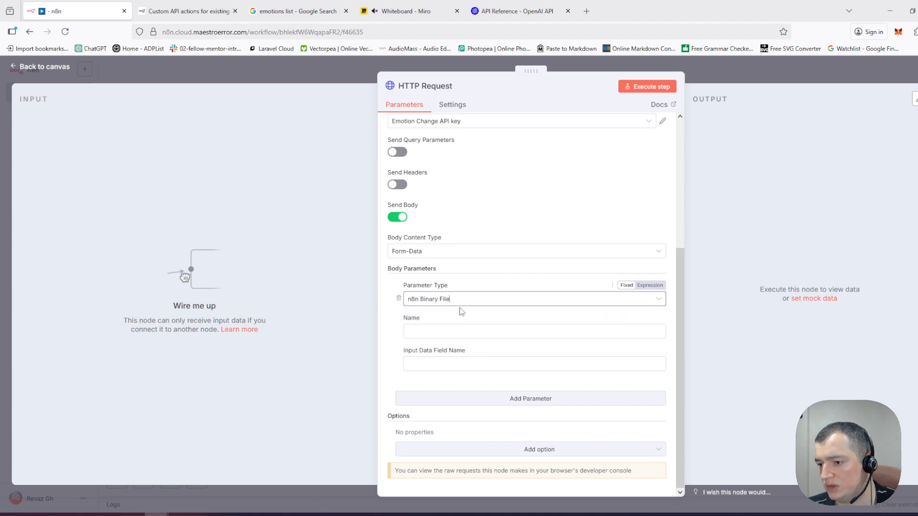
left_click(455, 329)
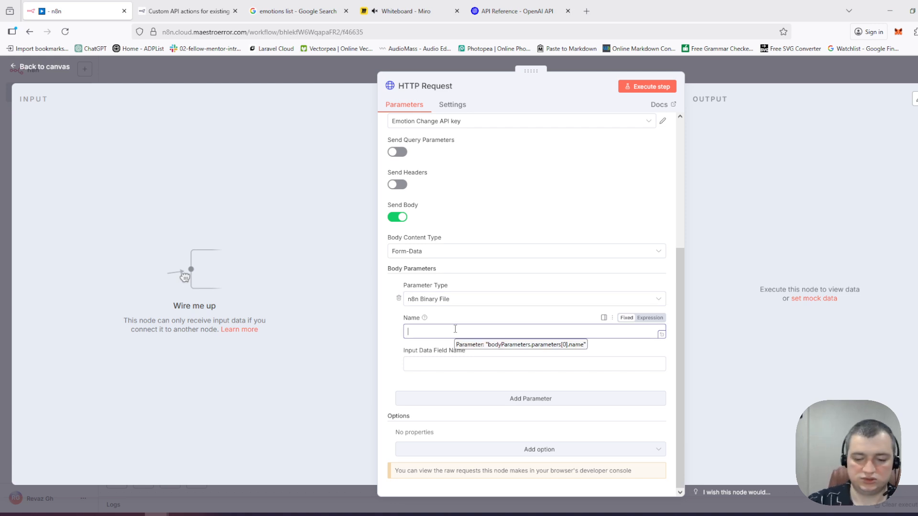
type("image")
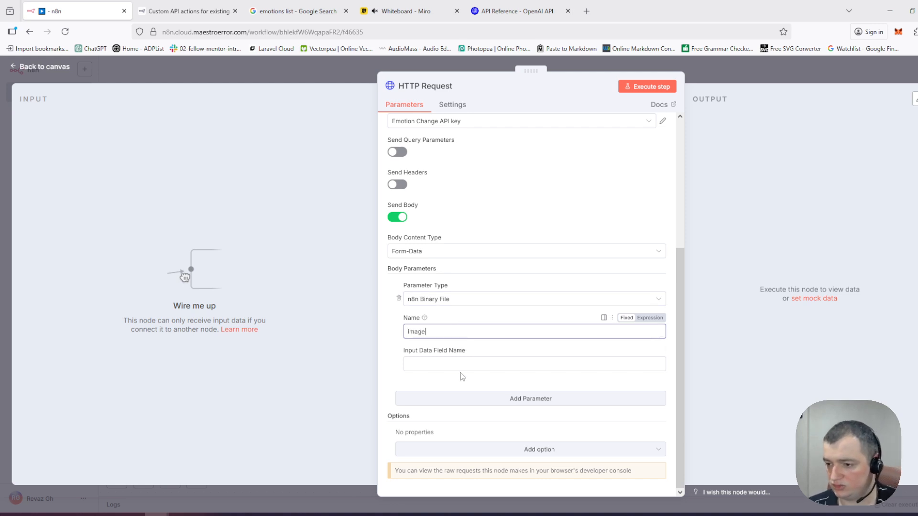
left_click(453, 367)
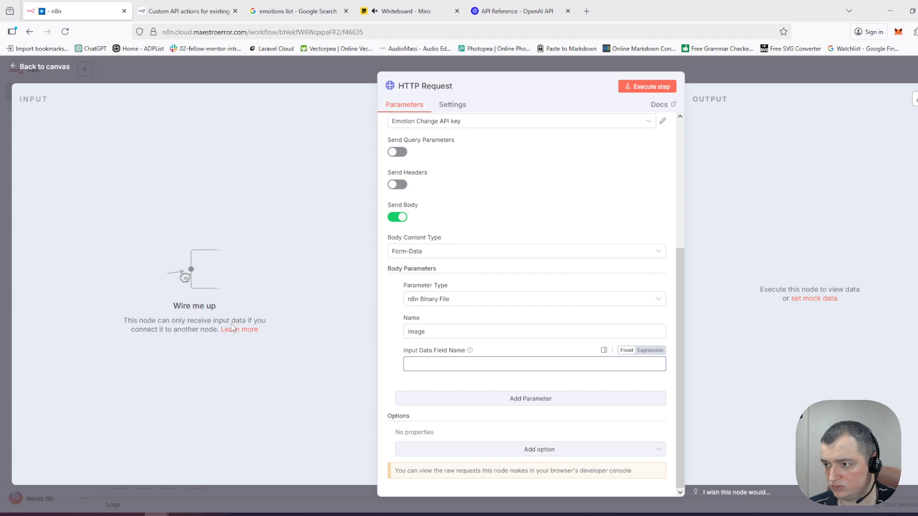
Step: Connect the On form submission node to the HTTP Request node on the canvas and align the two nodes
left_click(259, 78)
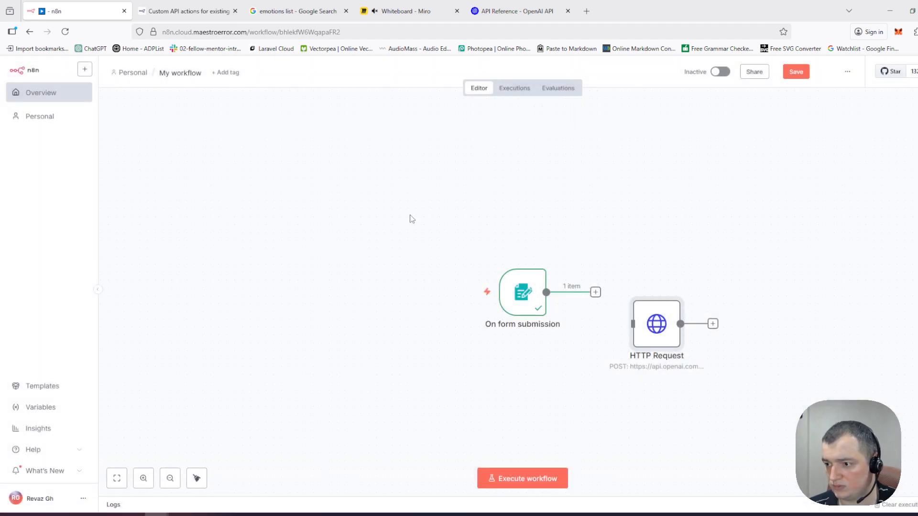
left_click_drag(647, 328, 662, 296)
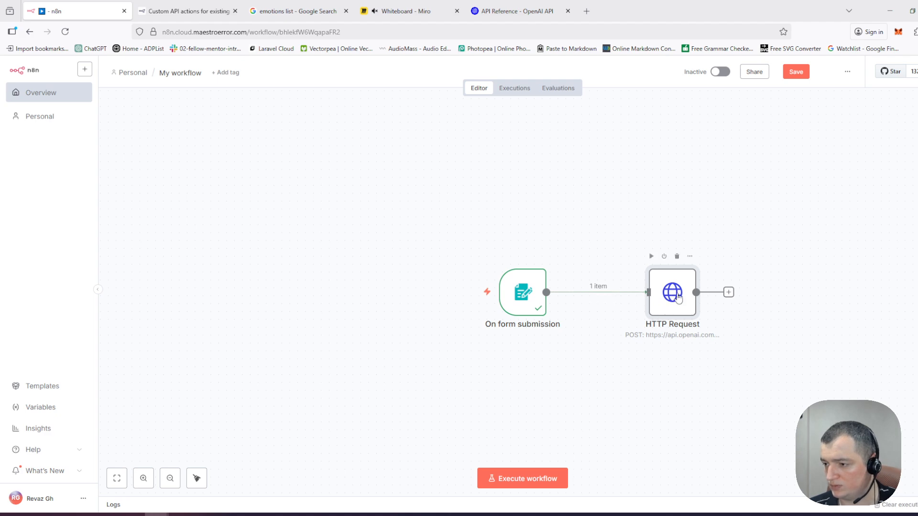
Step: Map the form's Image field into the image parameter's Input Data Field Name as {{ $json.Image }} in the HTTP Request node
double_click(676, 301)
scroll(651, 306, "down", 4)
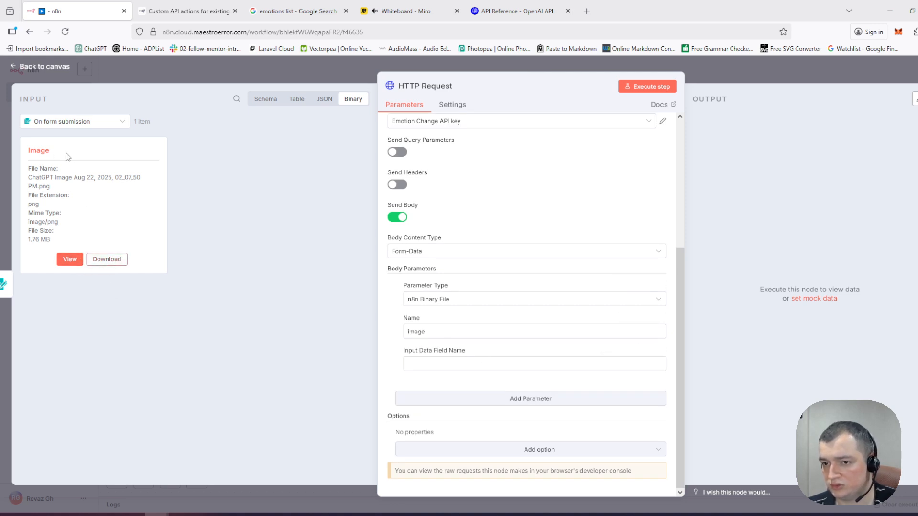
left_click(264, 98)
left_click_drag(51, 154, 449, 364)
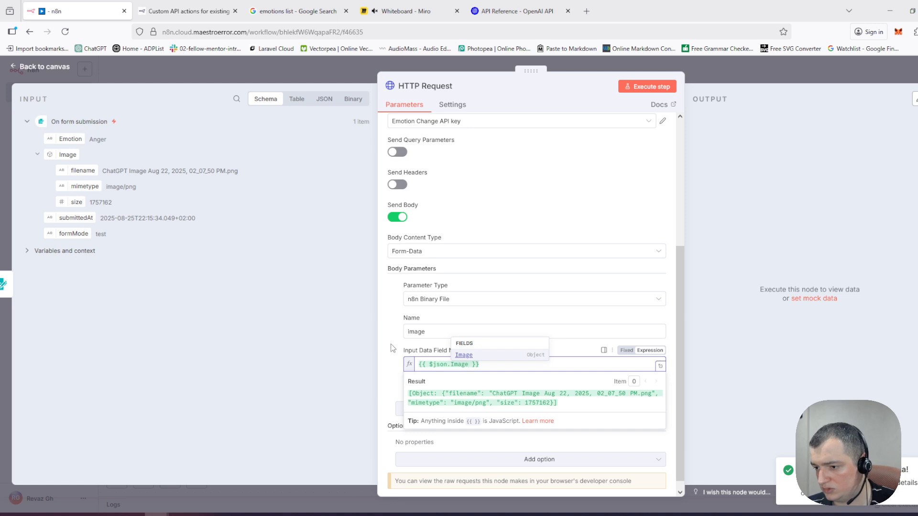
Step: Browse the properties suggested for the Image object in the Input Data Field Name expression, keeping the expression as {{ $json.Image }}
scroll(408, 341, "down", 1)
type(".")
key("Down")
key("Up")
key("Down")
key("Down")
key("Down")
key("Down")
key("Up")
key("BackSpace")
left_click(389, 309)
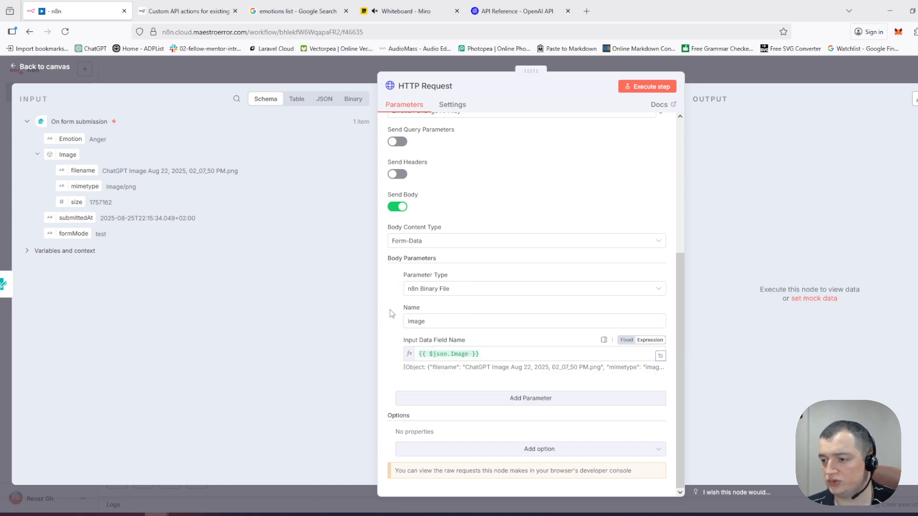
Step: Add a Form Data body parameter named model with the value gpt-image-1 to the HTTP Request node
scroll(464, 335, "up", 3)
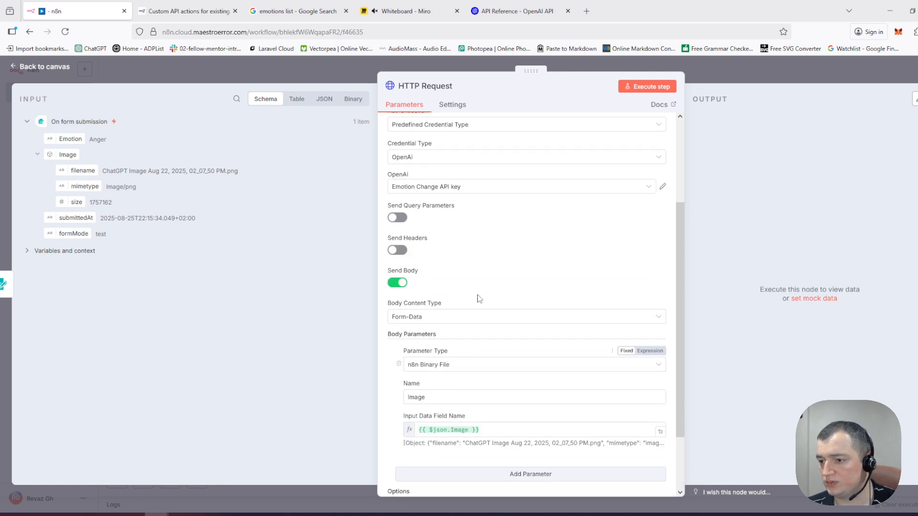
scroll(450, 315, "down", 3)
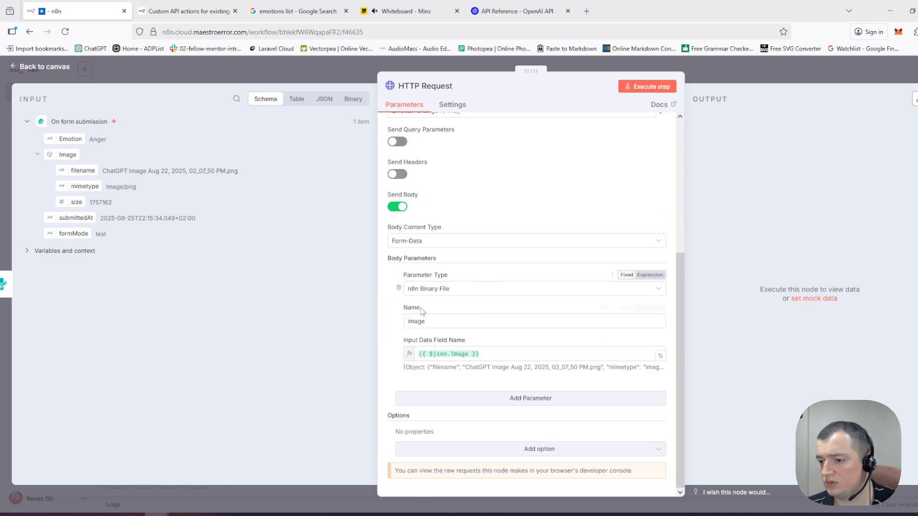
left_click(532, 399)
scroll(459, 377, "down", 2)
left_click(434, 331)
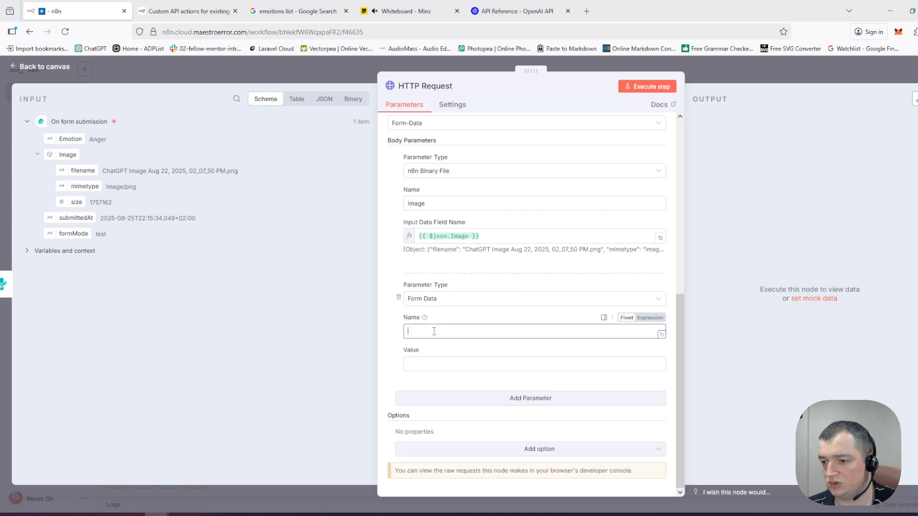
type("model")
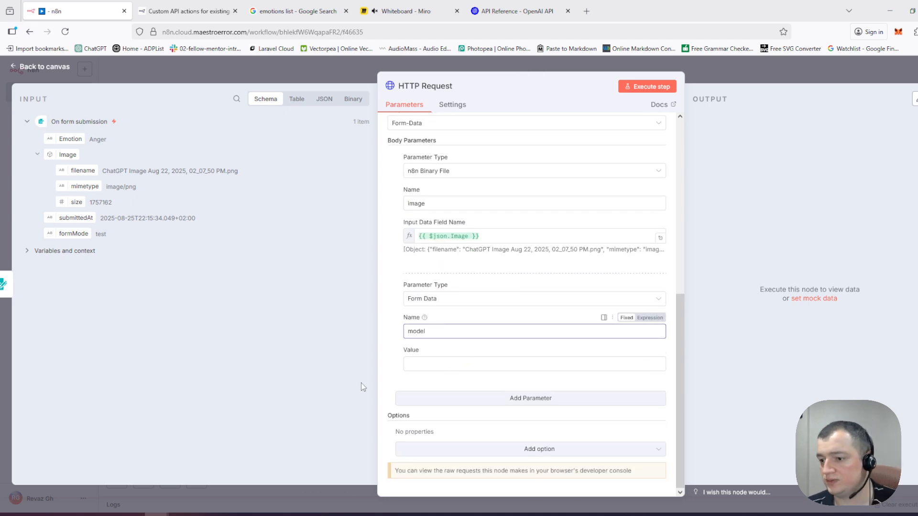
left_click(438, 368)
type("gpt")
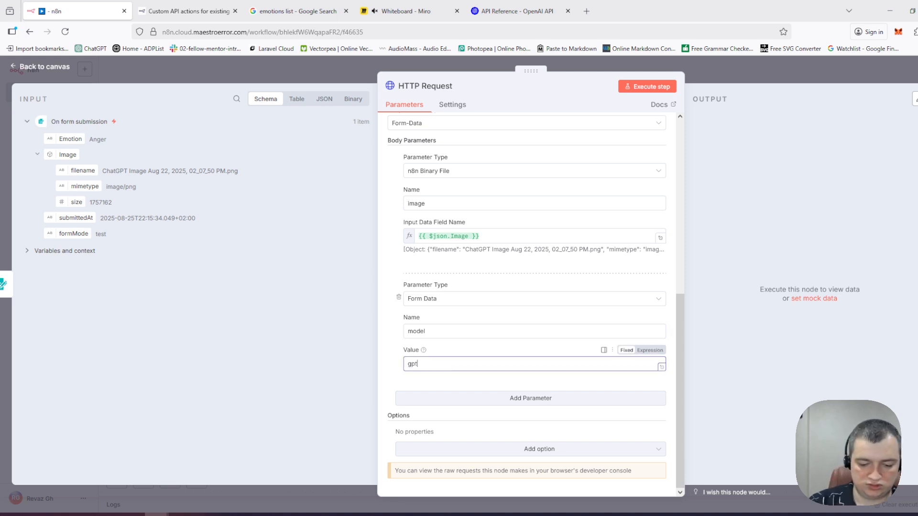
type("-image-1")
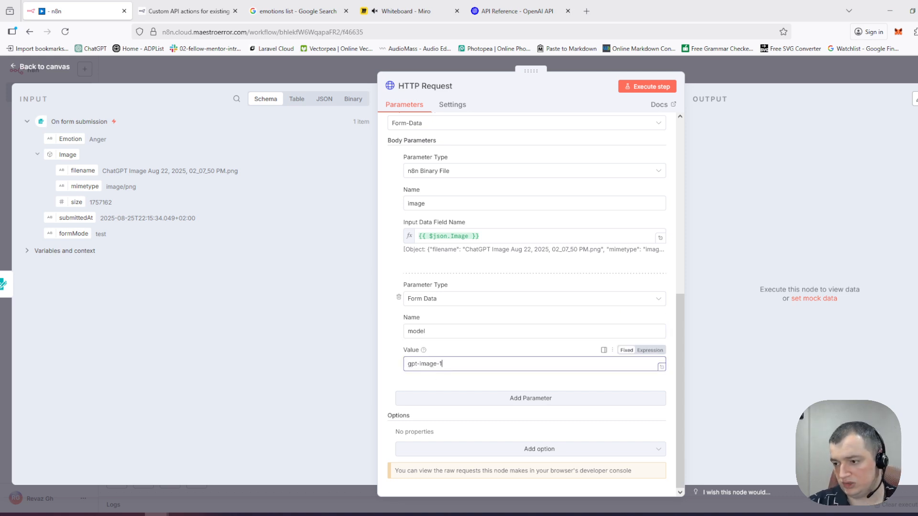
Step: Add a third body parameter of type Form Data below the model parameter
left_click(494, 401)
scroll(495, 404, "down", 3)
left_click(437, 330)
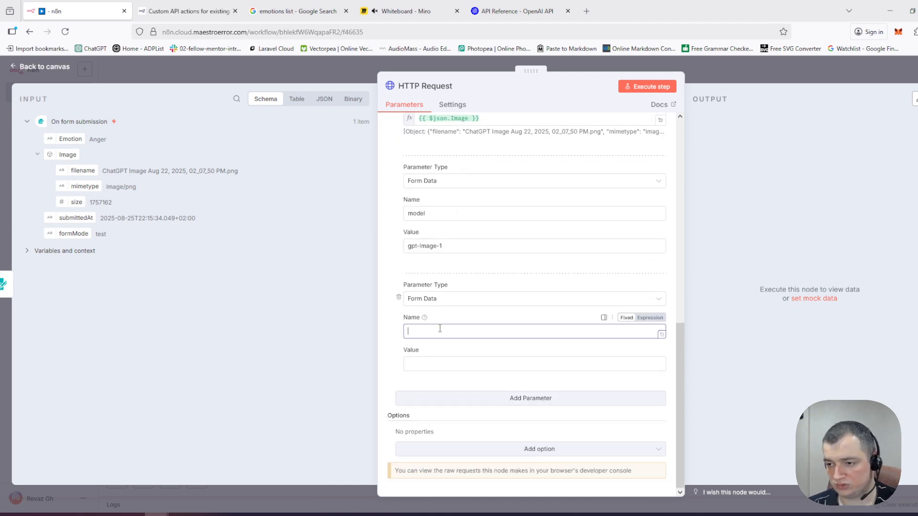
Step: Look up the prompt field in the OpenAI image edit example request and return to the n8n workflow
left_click(514, 11)
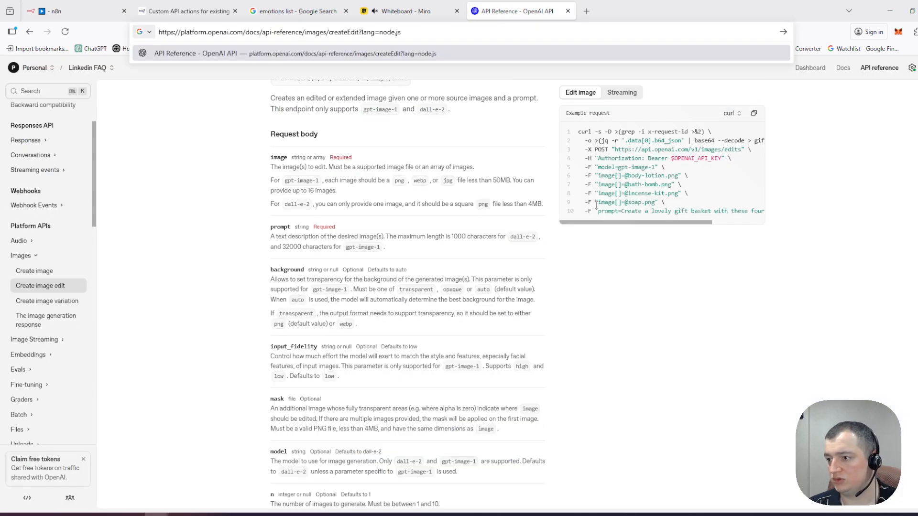
scroll(605, 241, "down", 1)
left_click(617, 213)
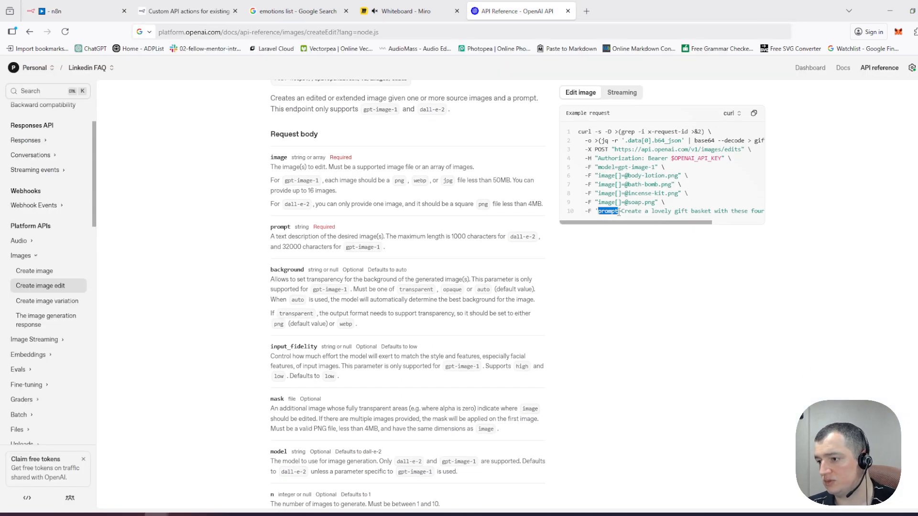
left_click_drag(617, 212, 600, 214)
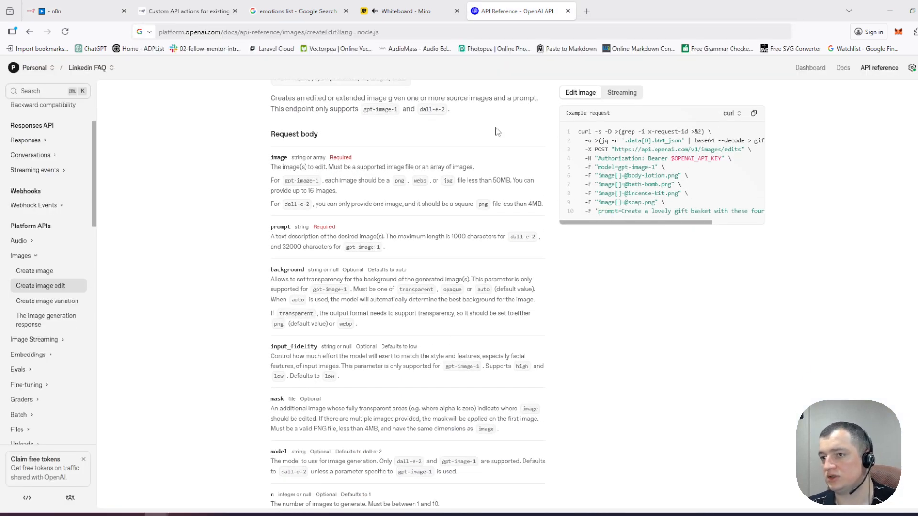
left_click(196, 7)
left_click(266, 5)
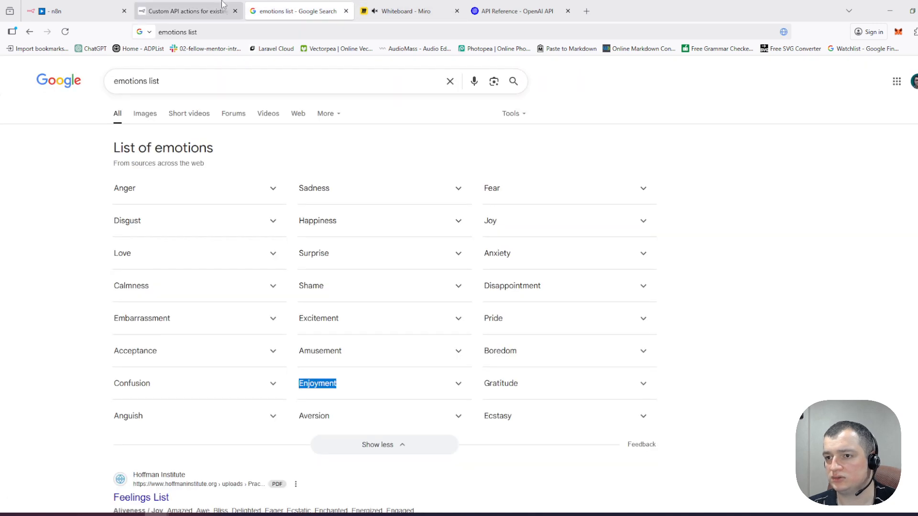
left_click(186, 10)
left_click(95, 12)
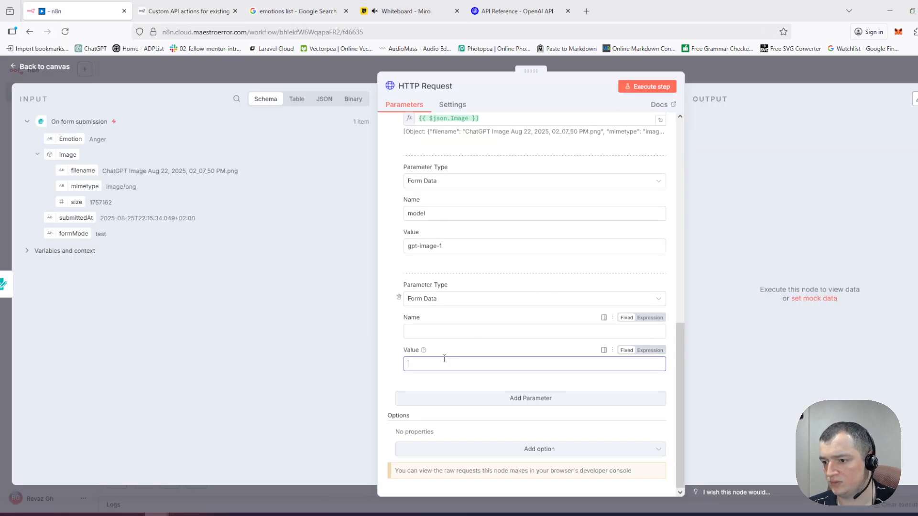
Step: Name the third body parameter prompt
type("p")
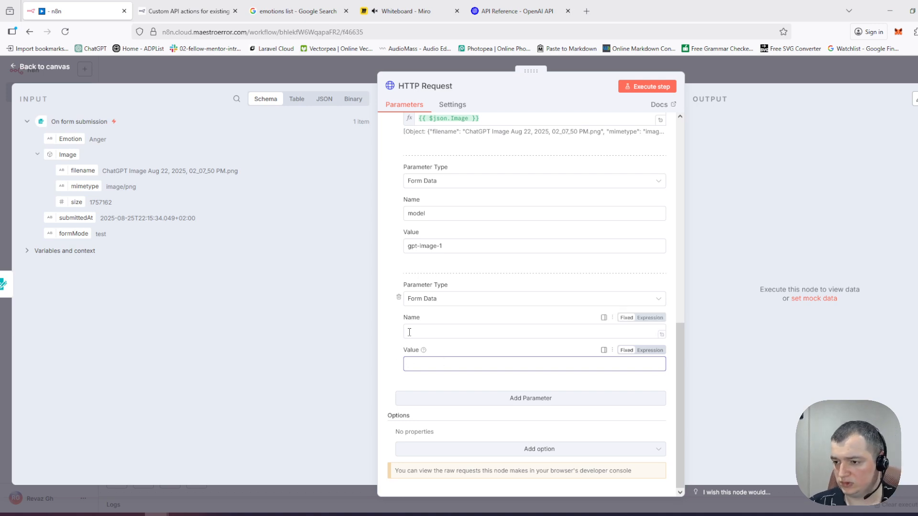
left_click(409, 332)
type("prop")
key("BackSpace")
type("mp")
key("Tab")
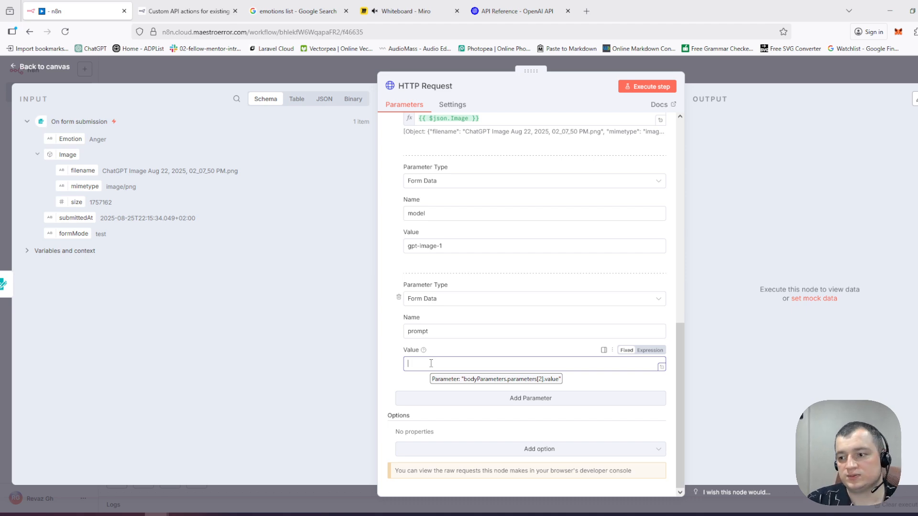
Step: Set the prompt parameter's value to "Add emotion to the face: {{ $json.Emotion }}", mapping in the form's Emotion field
type("E")
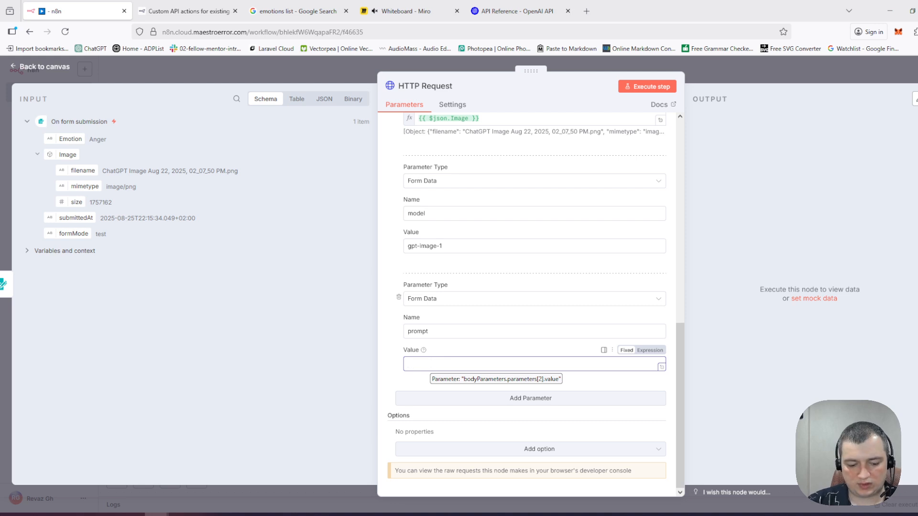
type("Make this")
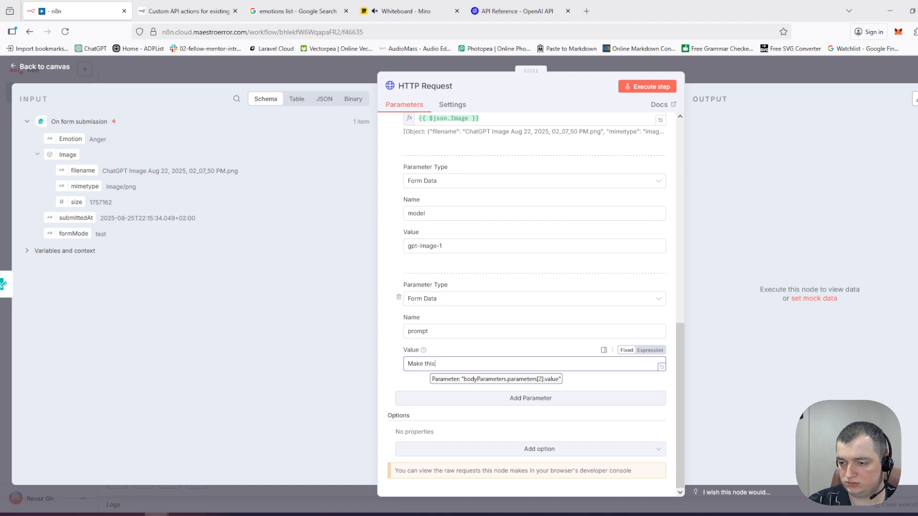
key("ctrl+a")
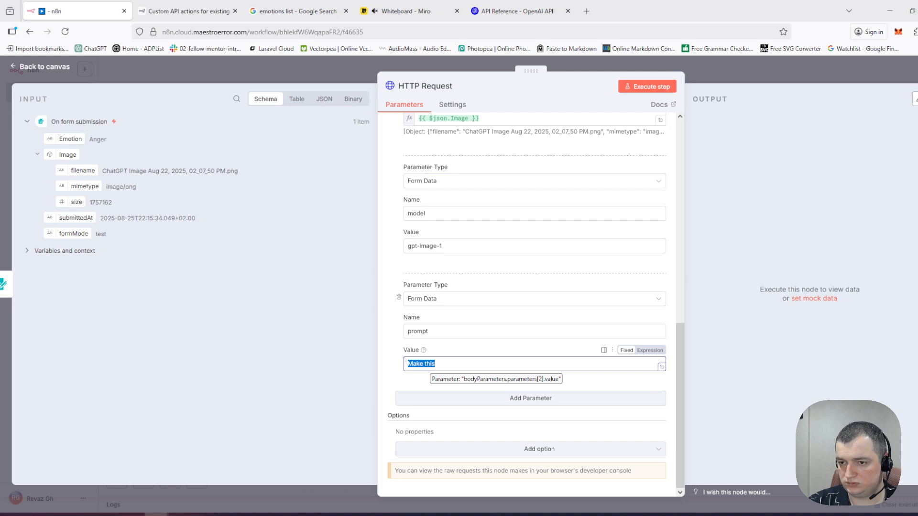
type("Add emotion to the face")
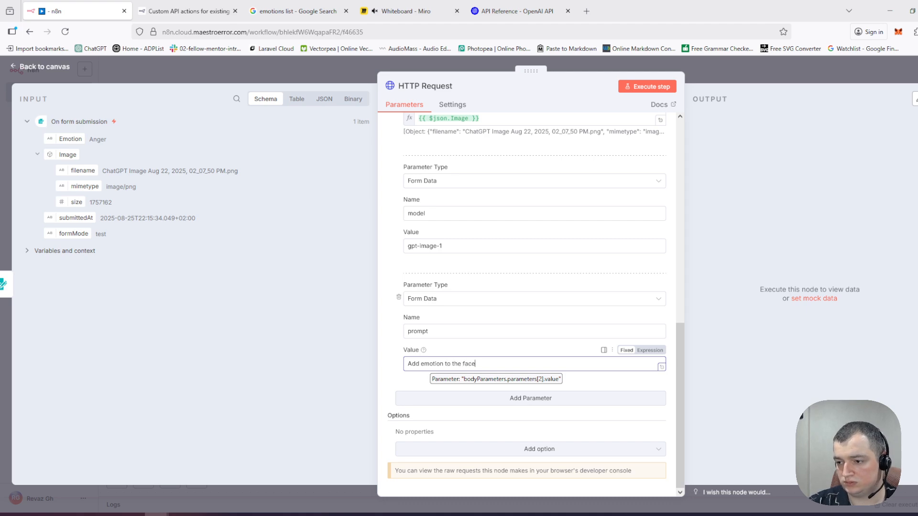
type(":")
left_click_drag(70, 138, 520, 370)
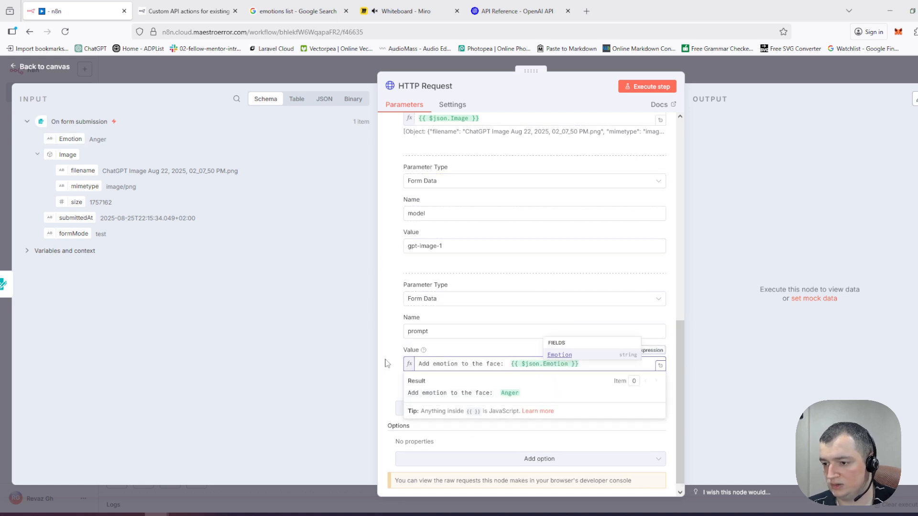
left_click(385, 364)
Step: Review the HTTP Request parameters, return to the canvas and execute the workflow to open the test form
scroll(478, 363, "down", 3)
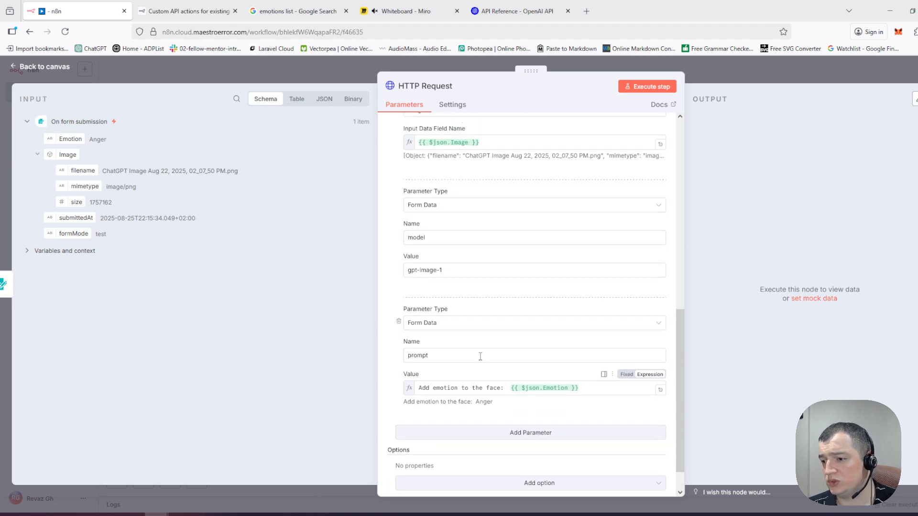
scroll(480, 360, "down", 2)
scroll(483, 354, "up", 10)
scroll(492, 361, "down", 3)
scroll(492, 360, "down", 6)
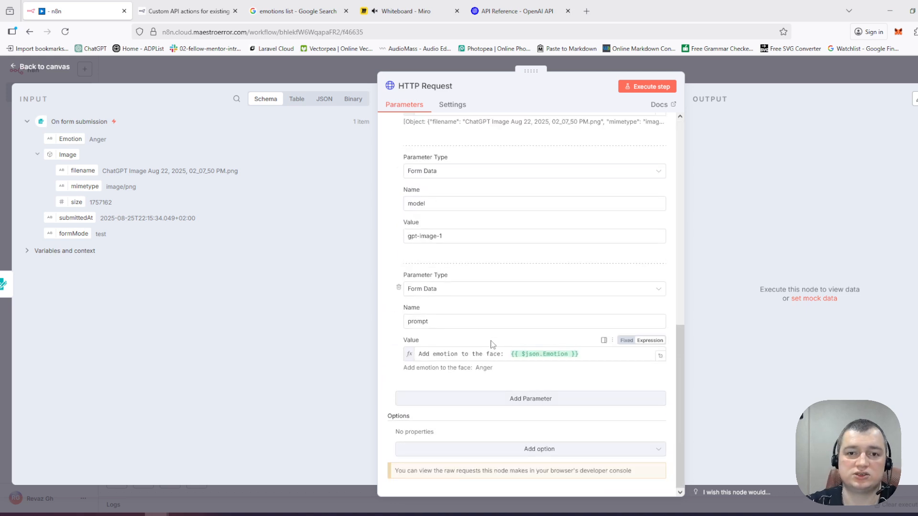
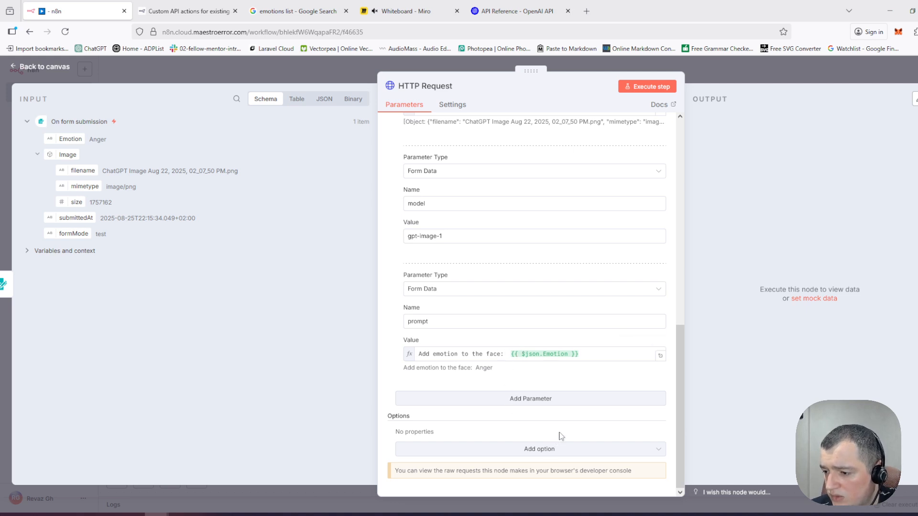
scroll(550, 383, "up", 6)
left_click(771, 75)
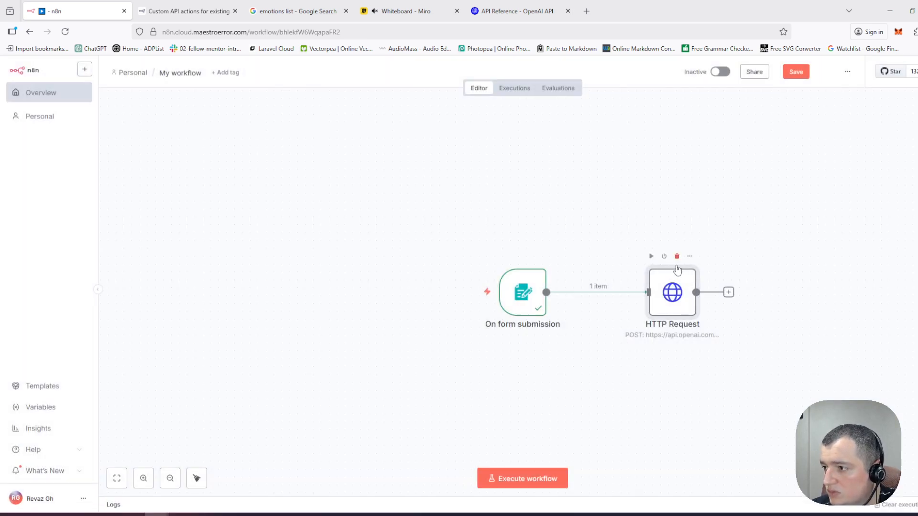
left_click(535, 478)
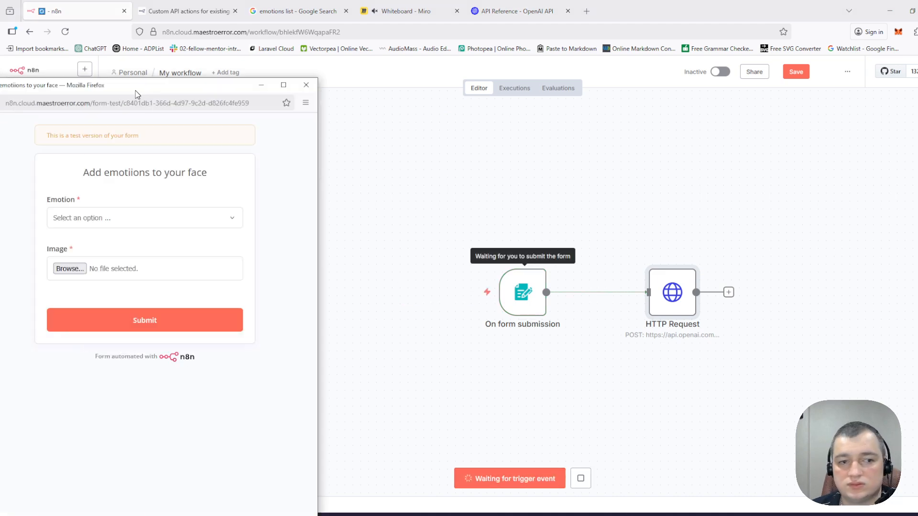
Step: Submit the test form with emotion Anger and the file ChatGPT Image Aug 22, 2025, 02_07_50 PM.png, and close the form window
left_click(385, 152)
left_click(351, 184)
left_click(344, 201)
double_click(469, 122)
left_click(412, 256)
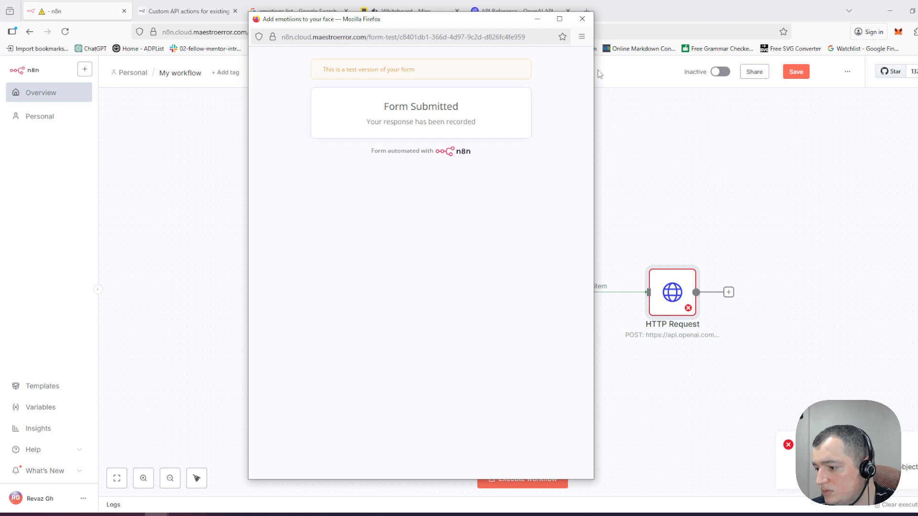
left_click(581, 18)
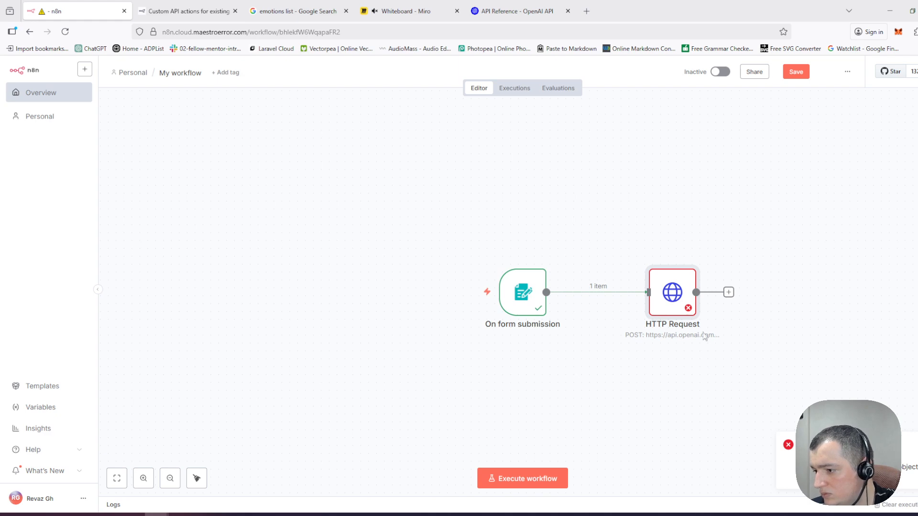
Step: Open the HTTP Request node and check its binary Image input against the image parameter's type and Input Data Field Name
double_click(678, 304)
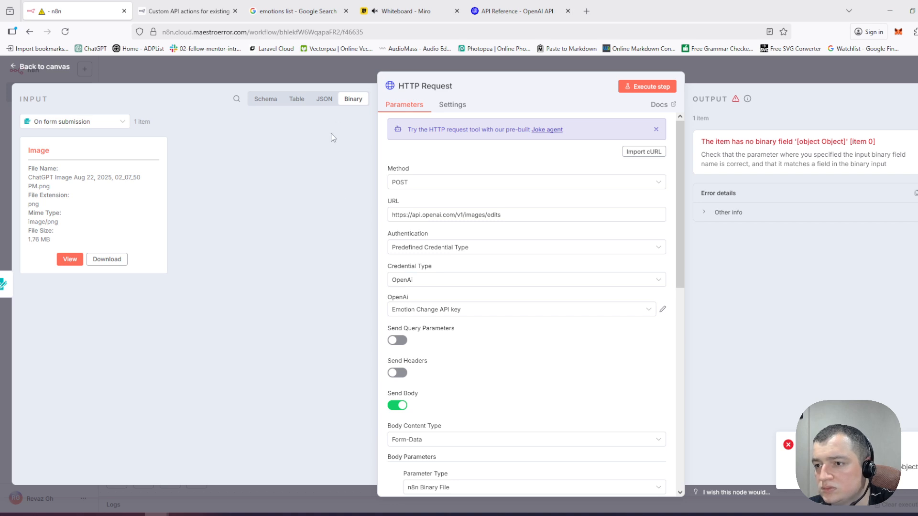
left_click_drag(36, 151, 86, 181)
left_click(89, 154)
left_click(88, 191)
scroll(479, 276, "down", 8)
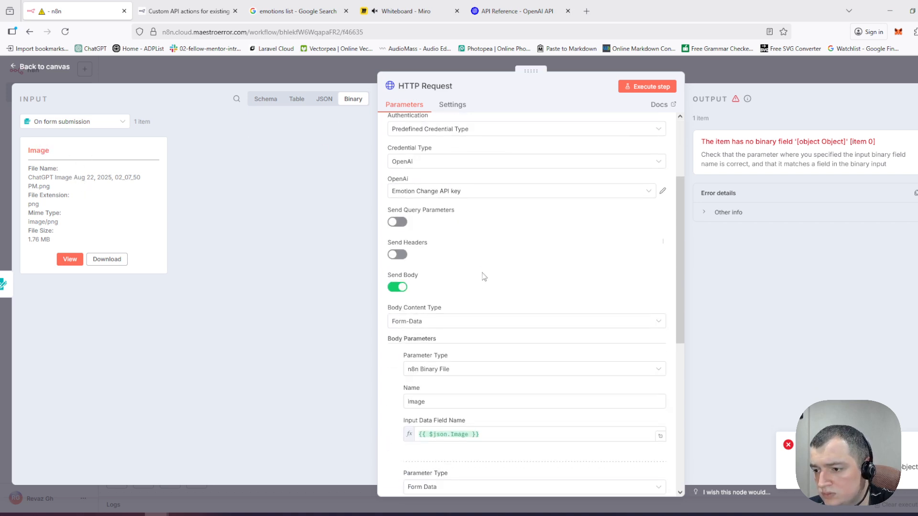
scroll(478, 276, "up", 3)
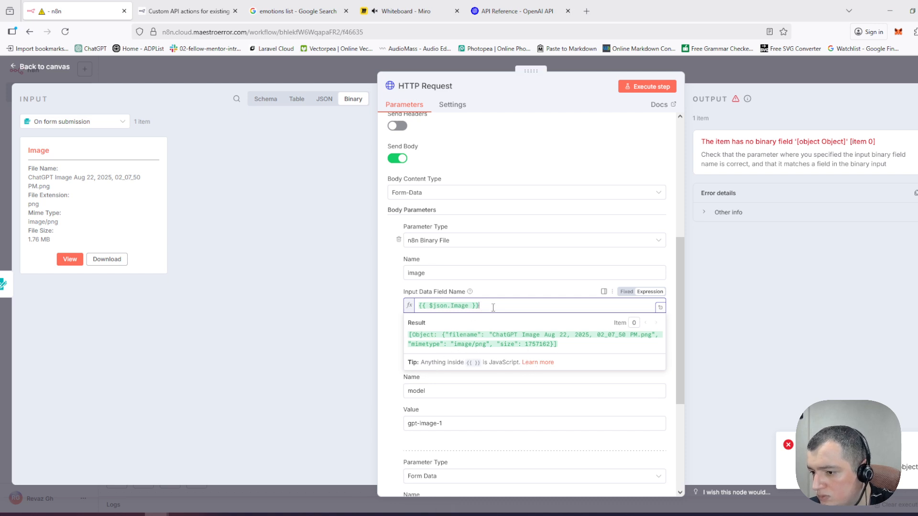
left_click(468, 242)
left_click(471, 244)
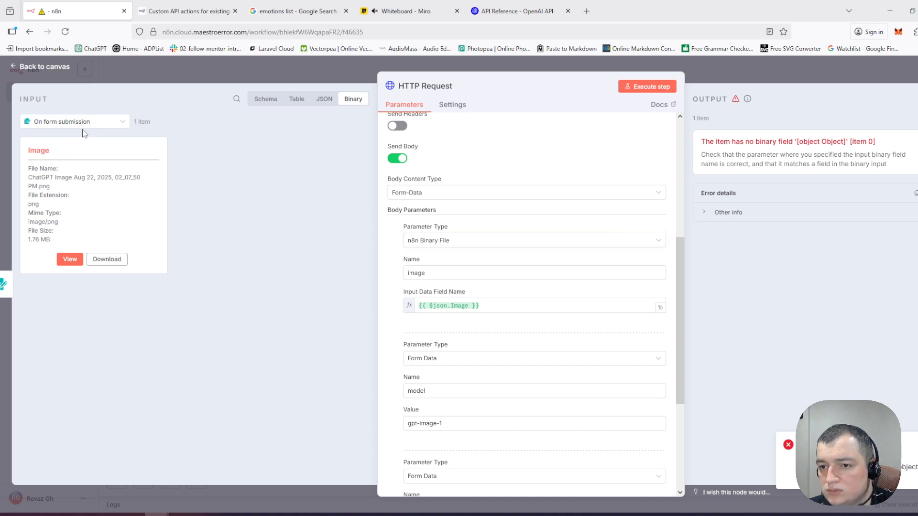
Step: Preview the submitted image and examine the form input's JSON, Table, Schema and Binary views plus the Variables and context
left_click(75, 261)
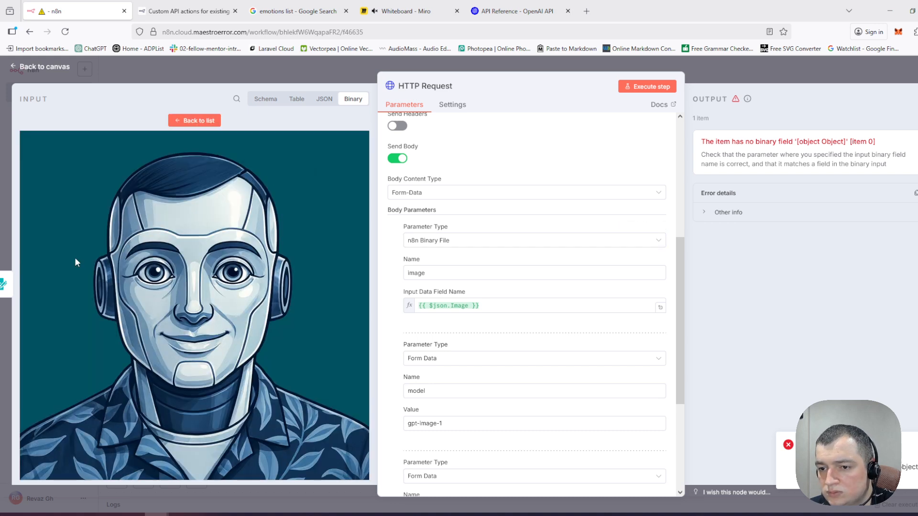
left_click(196, 121)
left_click(324, 99)
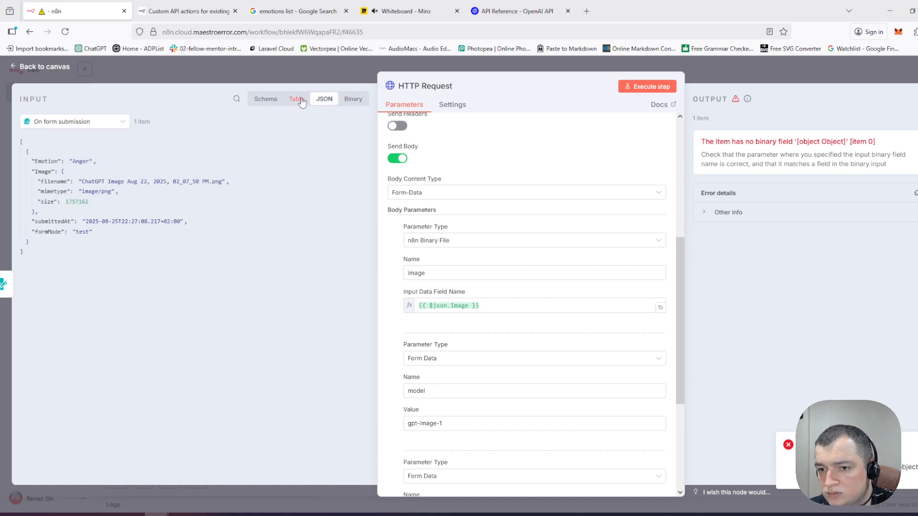
left_click(301, 99)
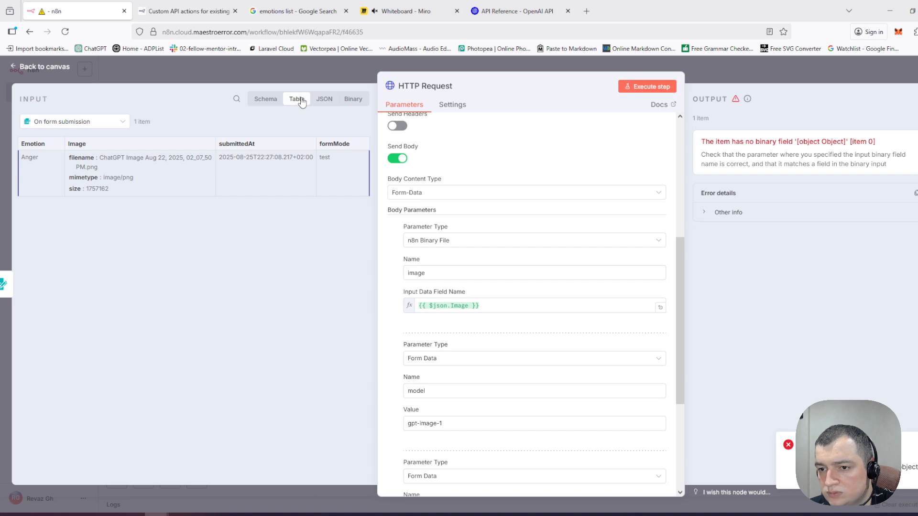
left_click(263, 98)
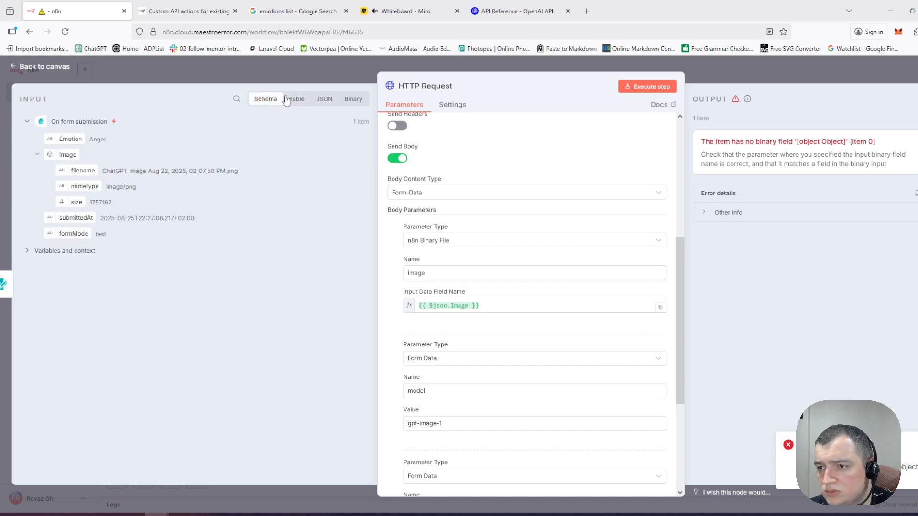
left_click(353, 99)
left_click(266, 101)
left_click(58, 251)
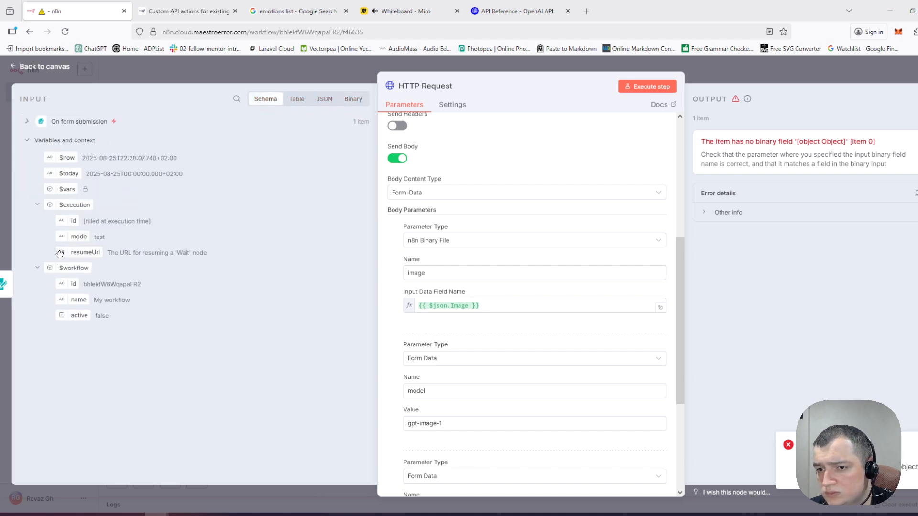
Step: Examine the form submission's fields, the error's other info and stack trace, and the Binary view of the input
left_click(67, 122)
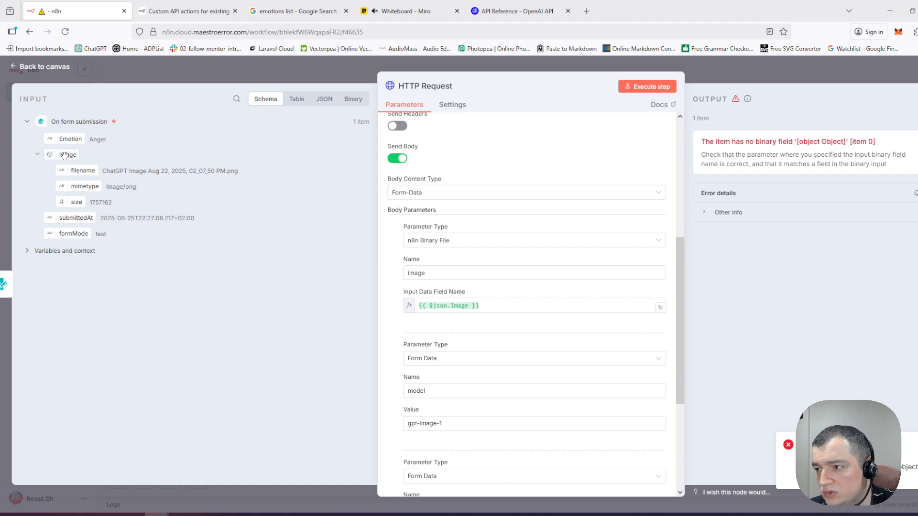
left_click(719, 213)
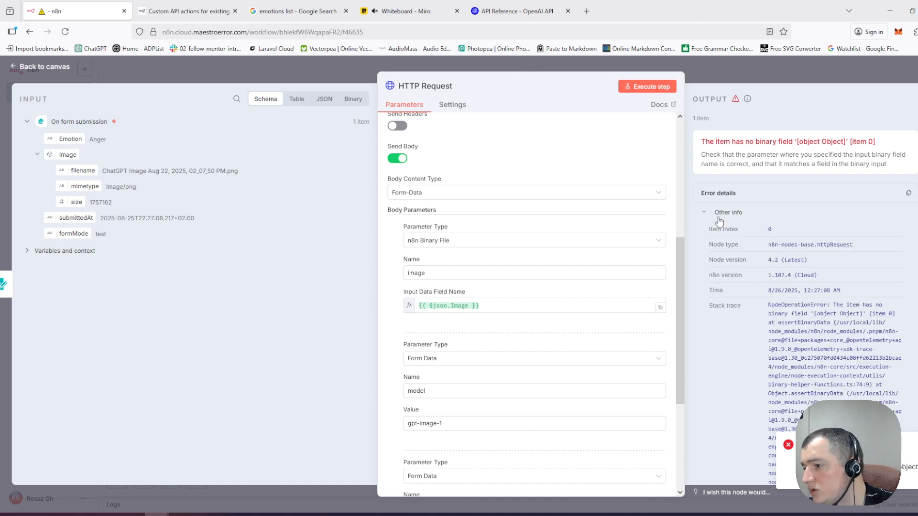
scroll(803, 257, "down", 2)
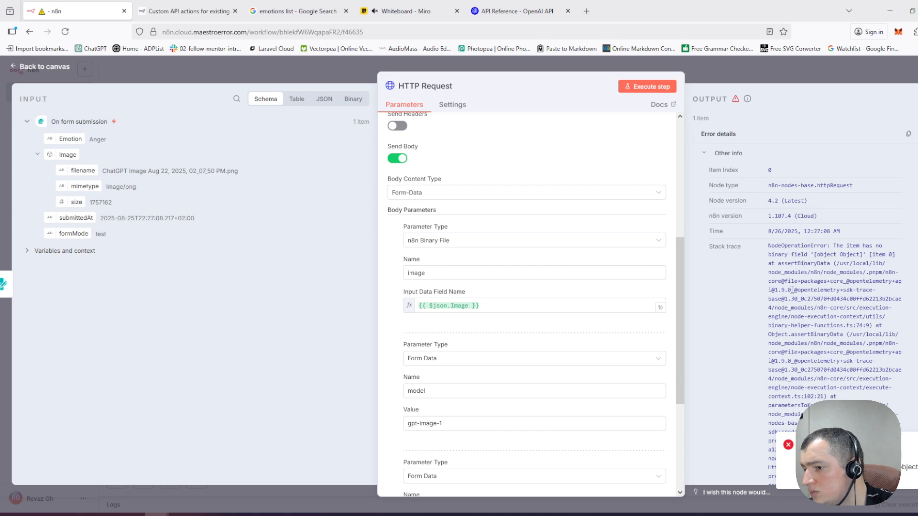
scroll(508, 297, "up", 4)
scroll(487, 317, "down", 3)
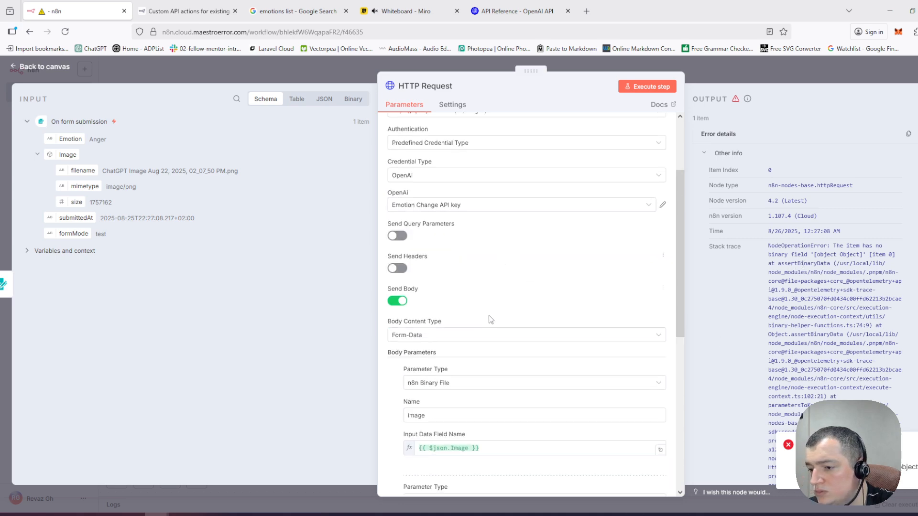
left_click(353, 99)
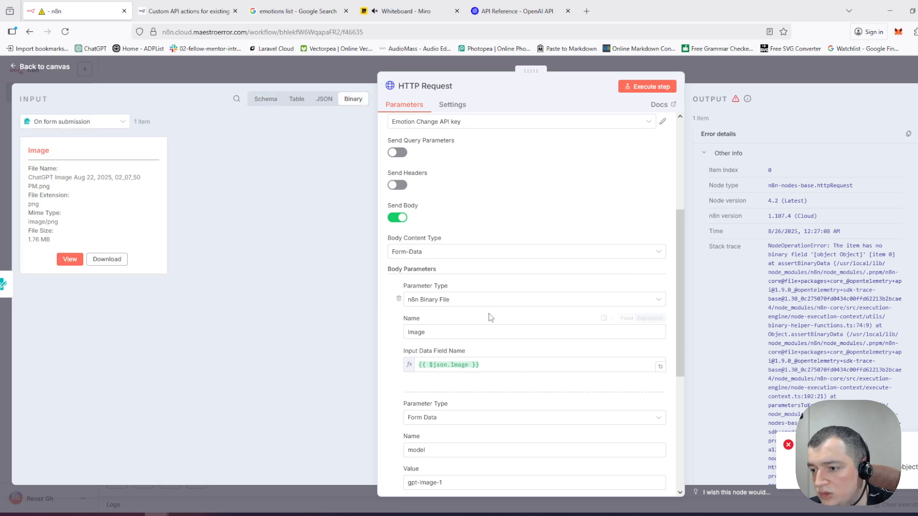
Step: Try to make the image parameter's Input Data Field Name expression reference binary data instead of json
left_click(505, 365)
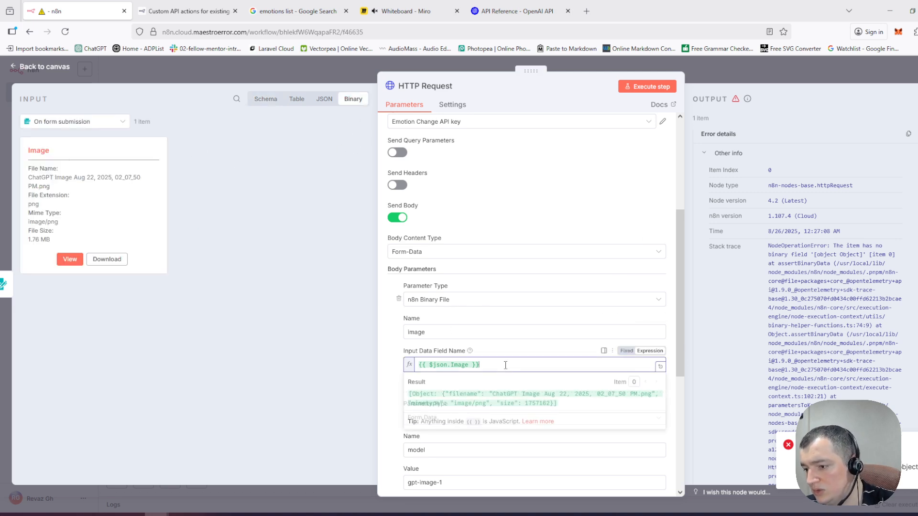
double_click(444, 364)
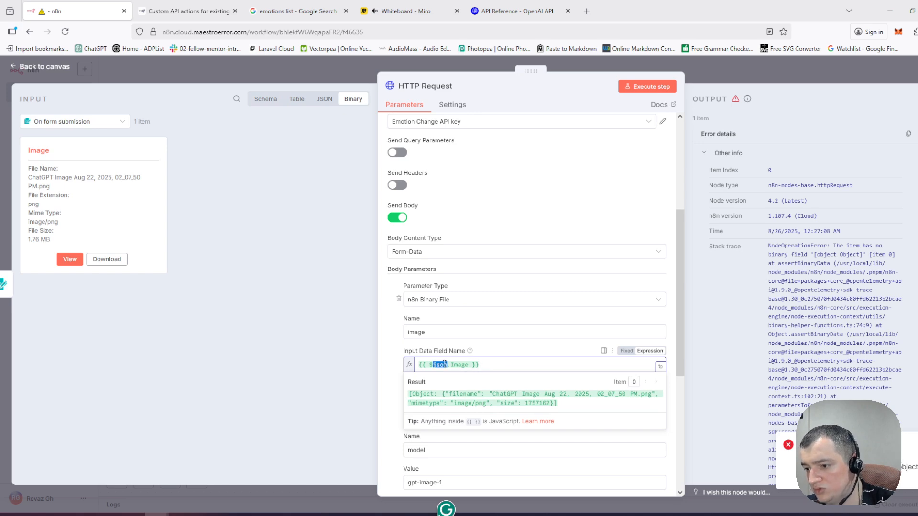
key("BackSpace")
type("bin")
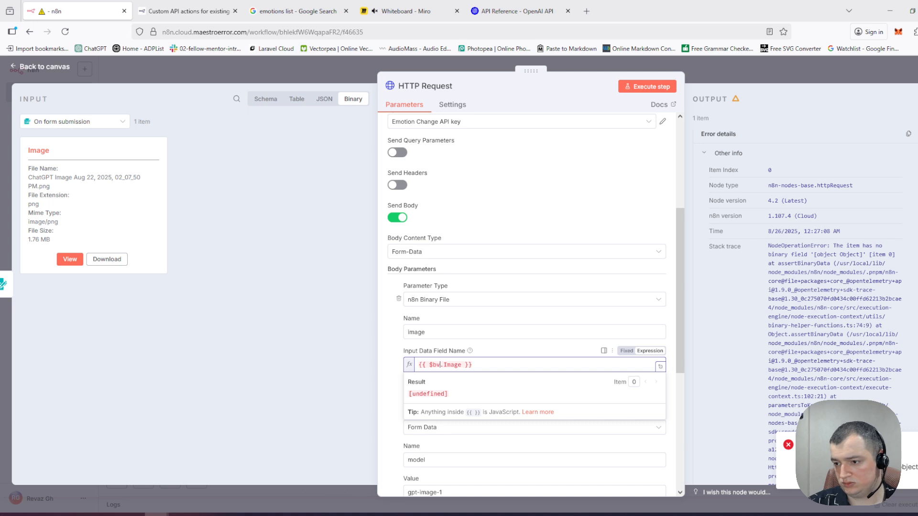
Step: Clear the whole expression from the image parameter's Input Data Field Name
key("shift+Right")
key("shift+Right")
key("shift+Right")
key("shift+Right")
key("shift+Right")
key("shift+Right")
key("BackSpace")
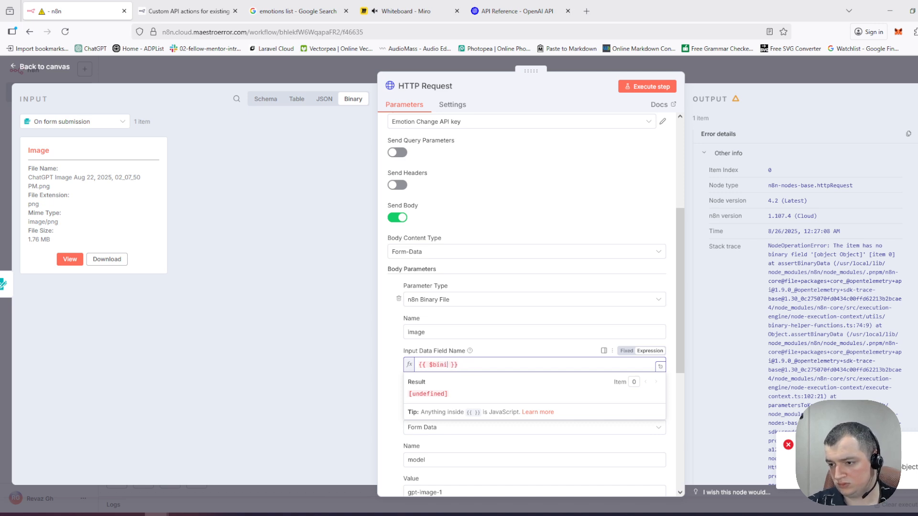
key("BackSpace")
key("BackSpace")
key("BackSpace")
key("BackSpace")
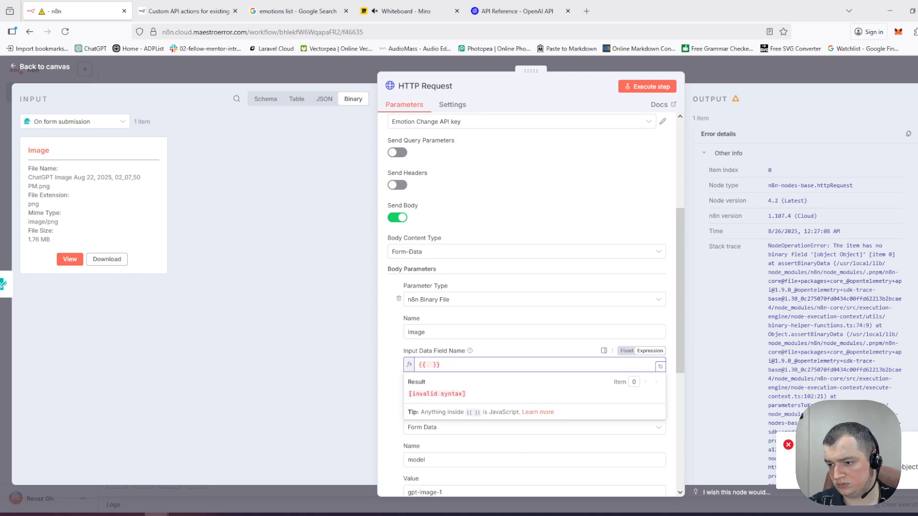
type("b")
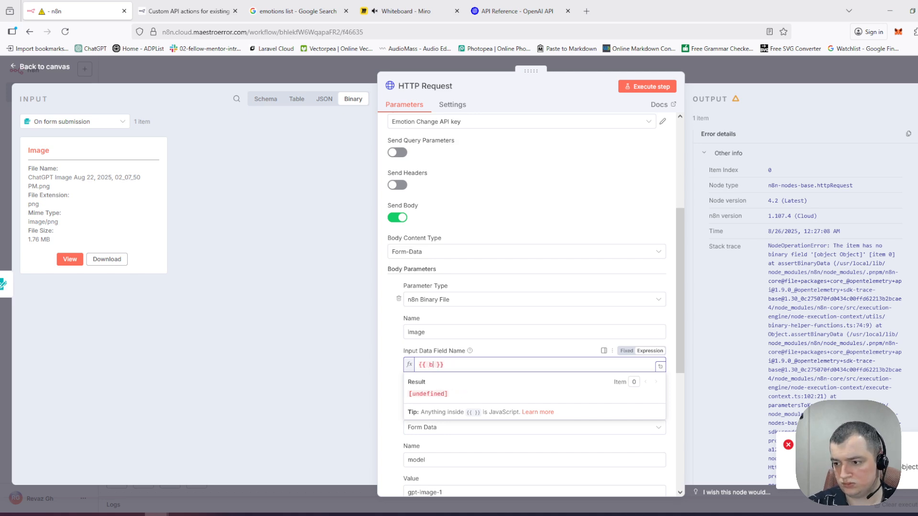
key("BackSpace")
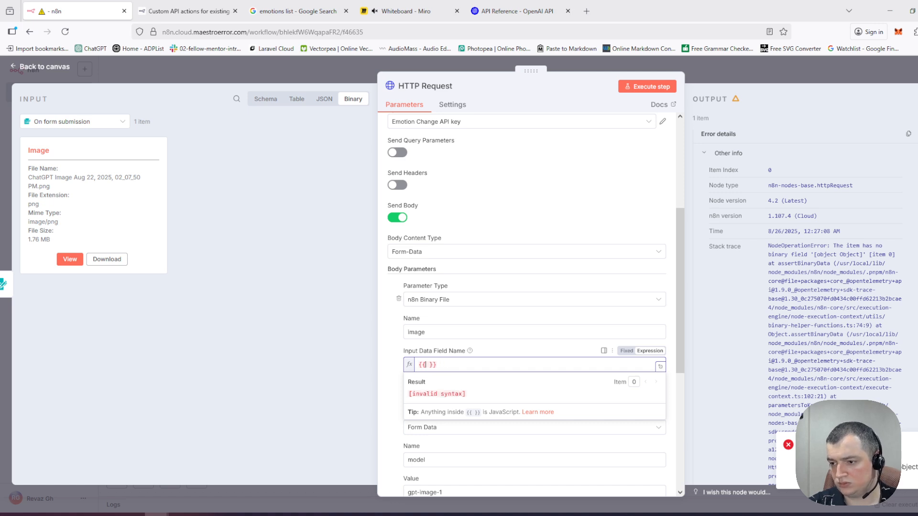
key("BackSpace")
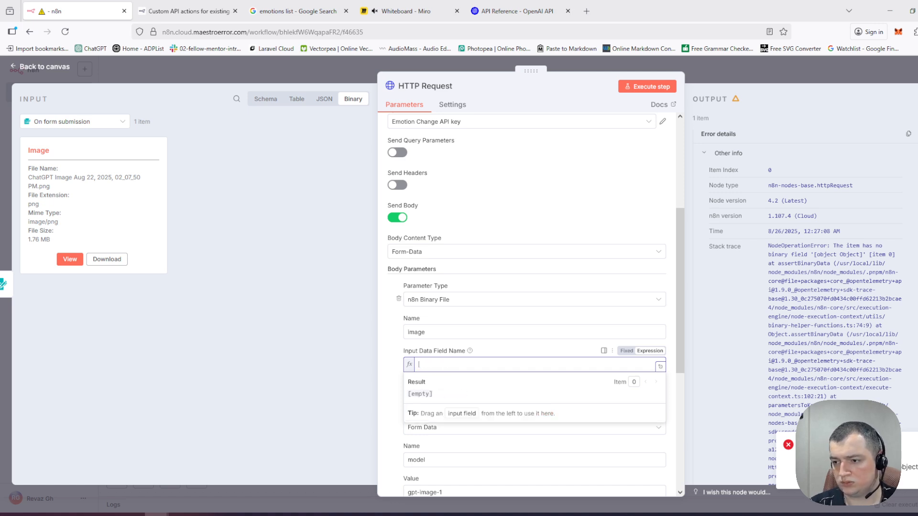
Step: Read the help for Input Data Field Name and set the field to the plain binary field name Image
scroll(392, 333, "down", 1)
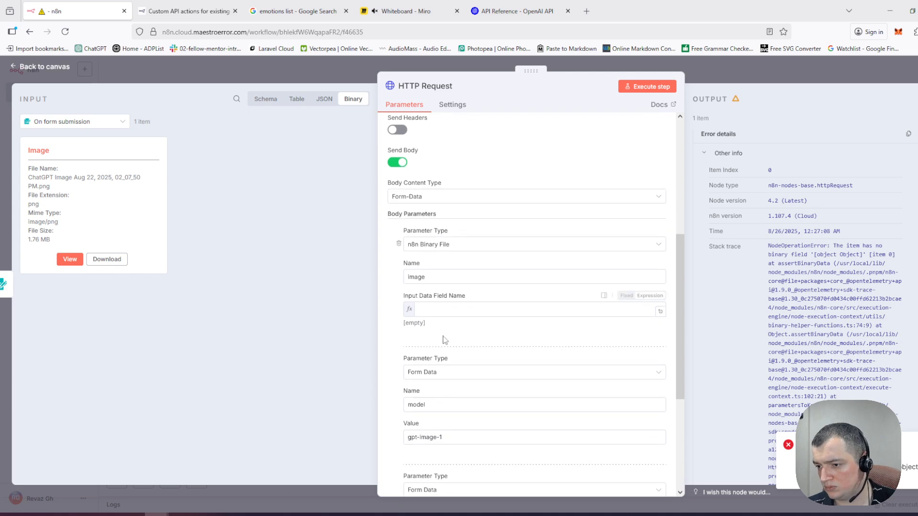
left_click(446, 302)
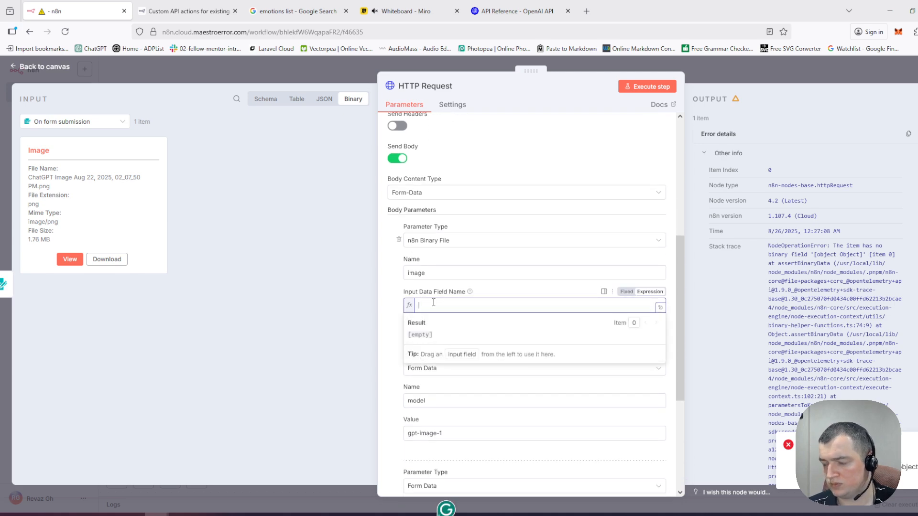
left_click(415, 289)
mouse_move(470, 292)
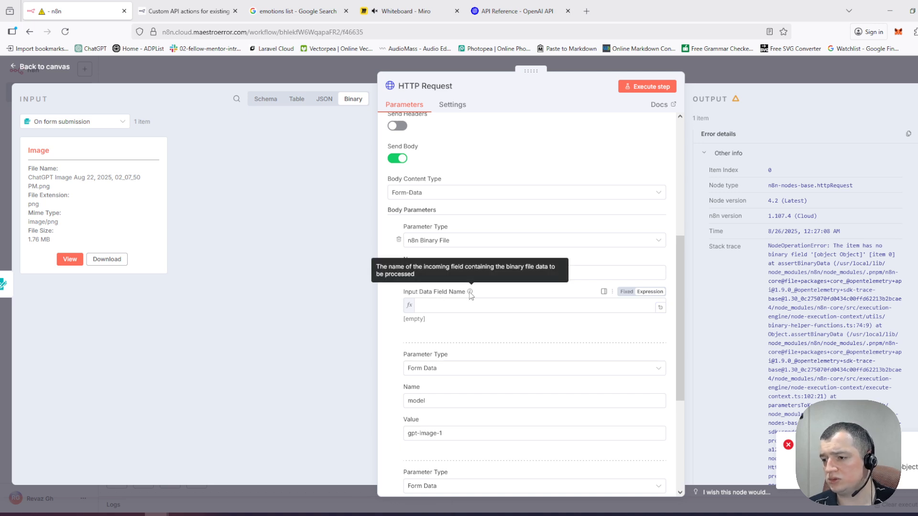
left_click(469, 307)
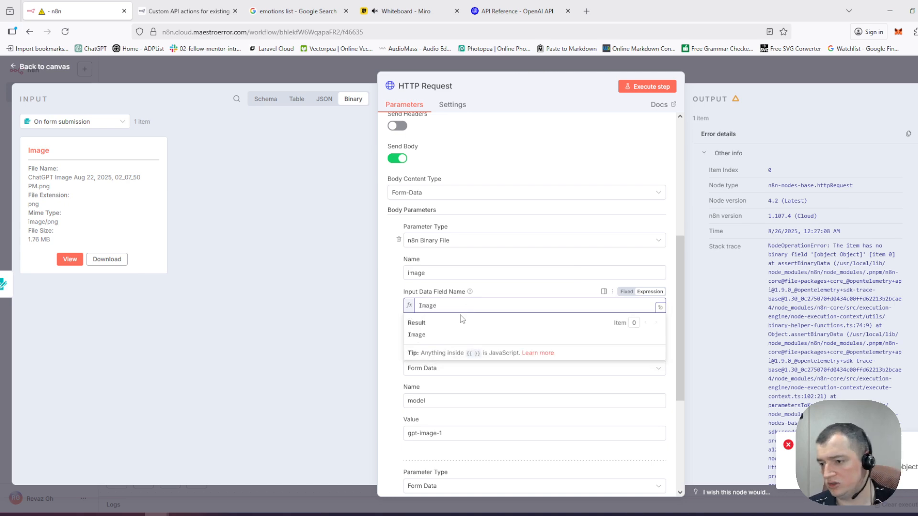
left_click(396, 325)
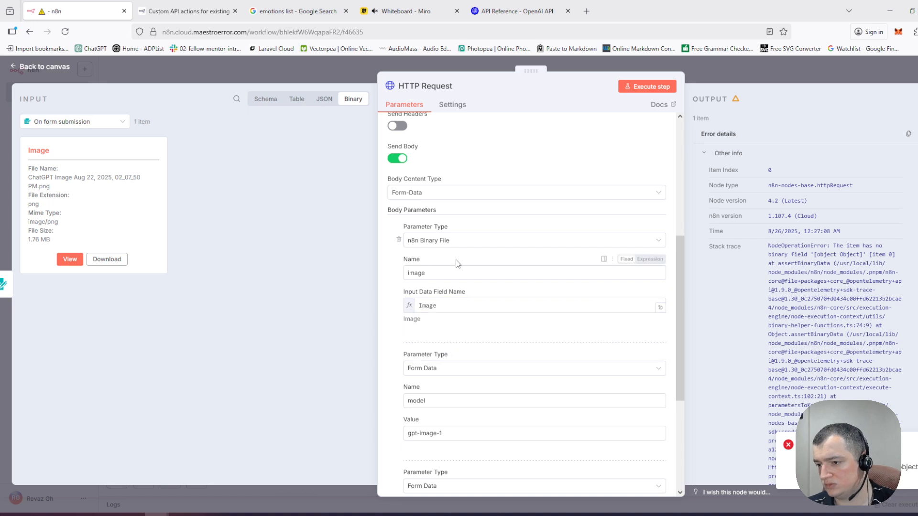
Step: Execute the HTTP Request step and review its image, model and prompt body parameters
left_click(653, 91)
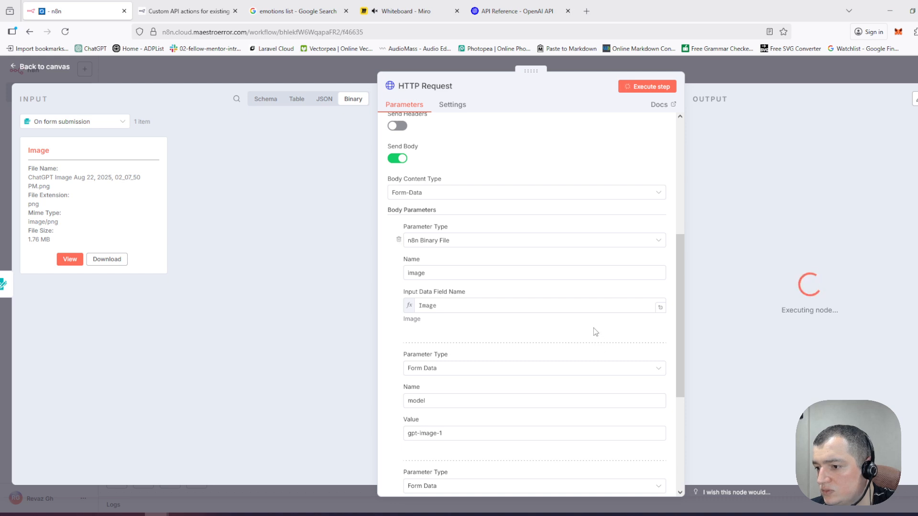
scroll(564, 326, "down", 3)
scroll(564, 321, "down", 2)
scroll(559, 316, "up", 4)
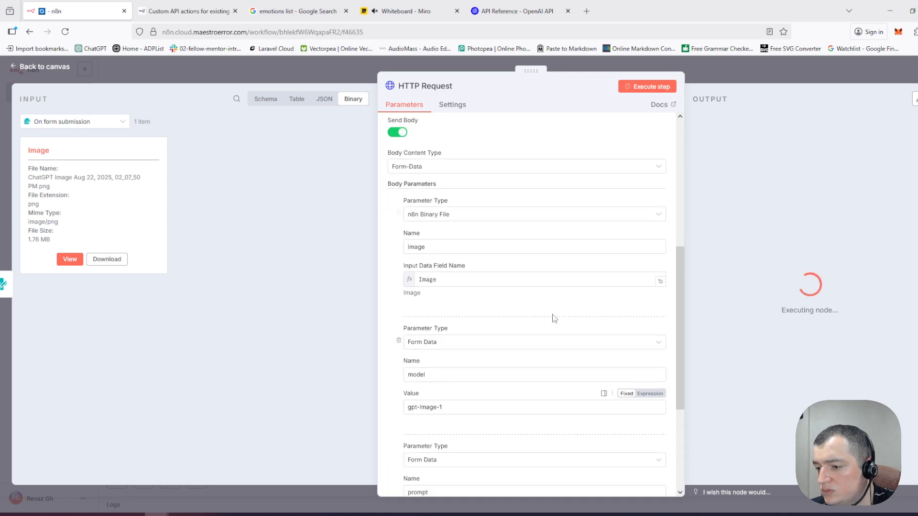
scroll(553, 316, "down", 4)
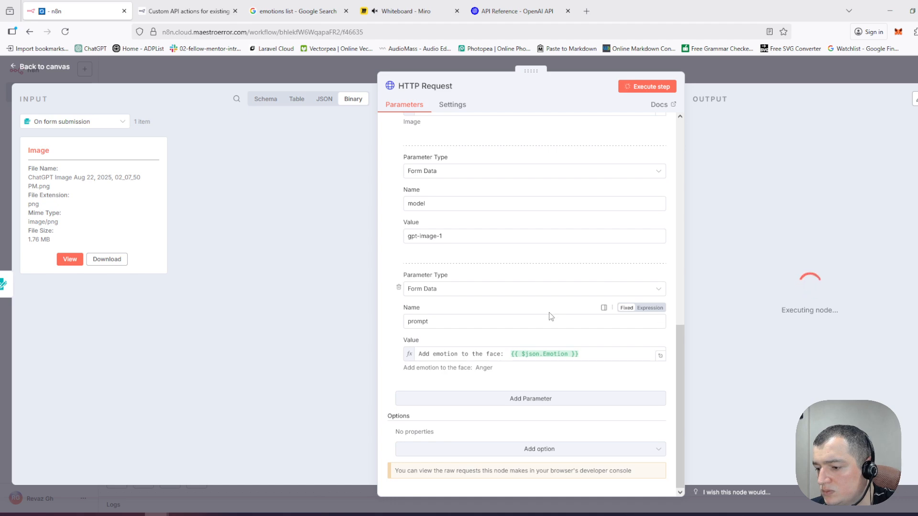
scroll(549, 312, "up", 2)
scroll(548, 315, "down", 2)
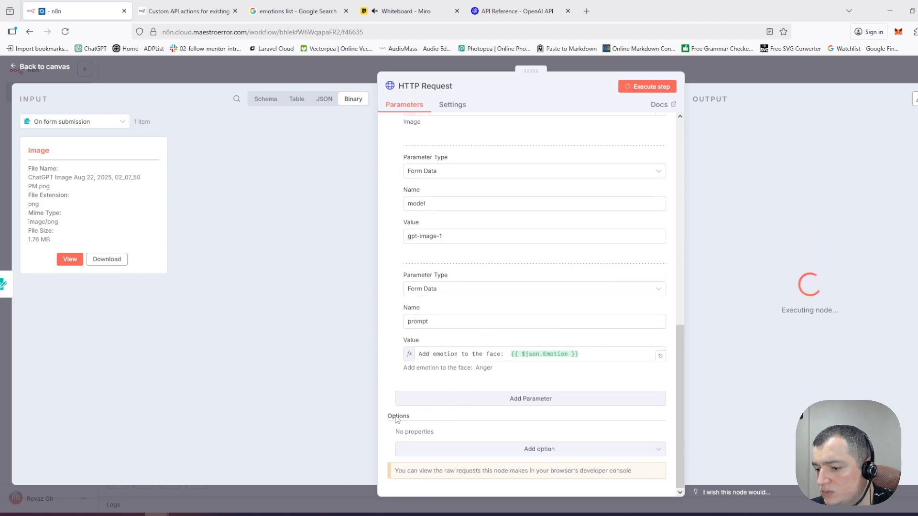
Step: Look through the HTTP Request's additional options and examine the output's image data, format, quality, size and token usage
left_click(421, 450)
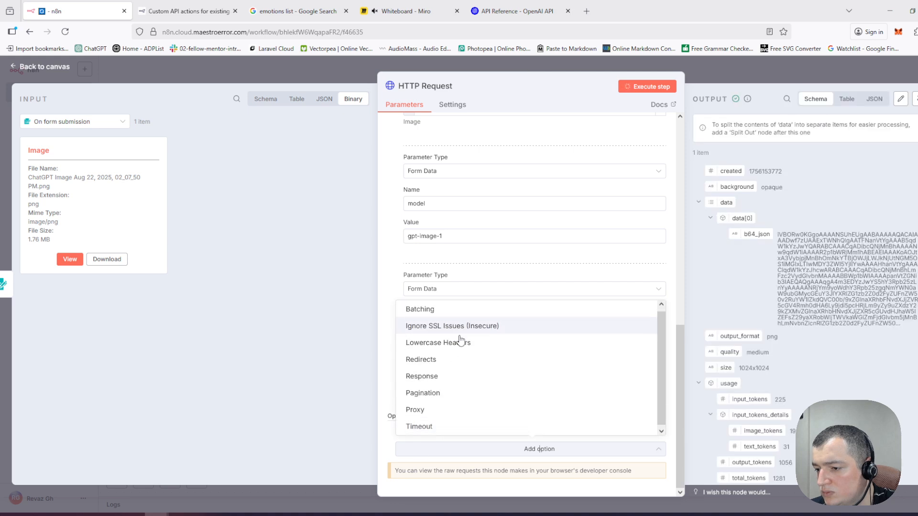
left_click(374, 323)
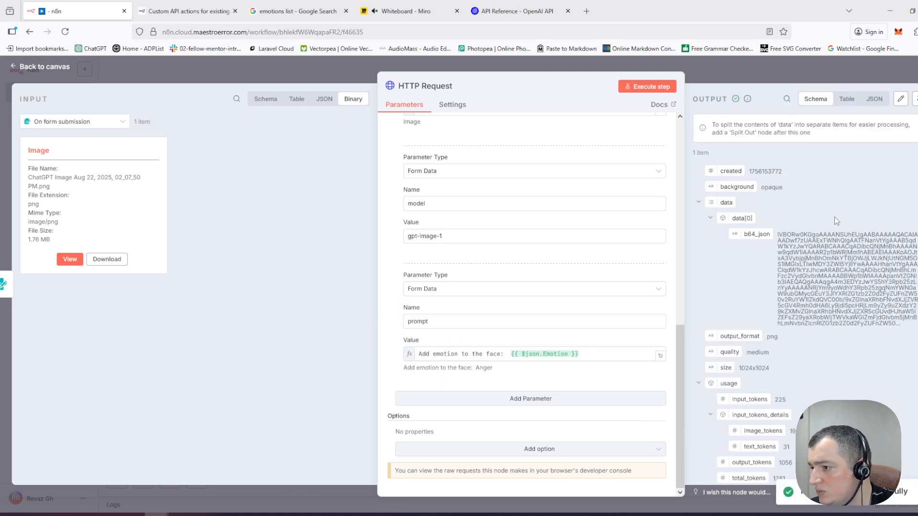
scroll(766, 203, "down", 1)
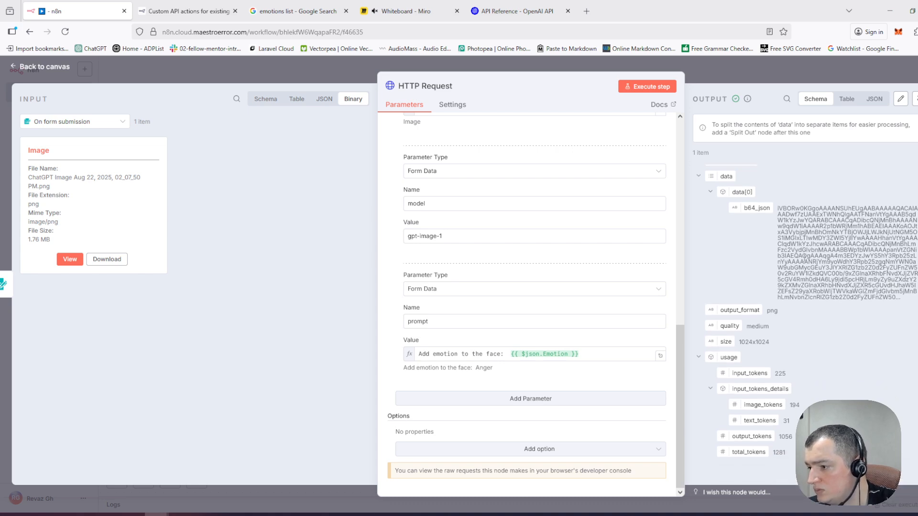
scroll(815, 261, "up", 1)
scroll(767, 148, "down", 1)
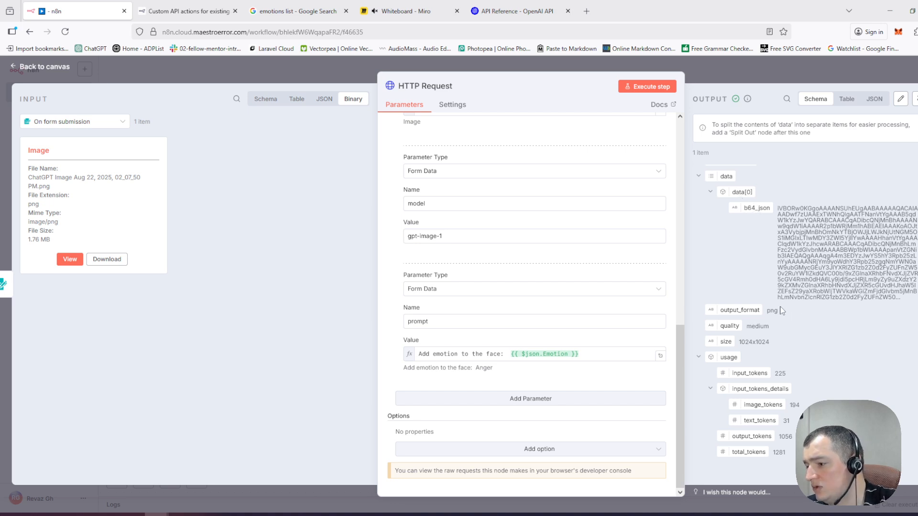
Step: Examine the HTTP Request node's output, including the b64_json string and the table and JSON views of the data
scroll(896, 332, "up", 1)
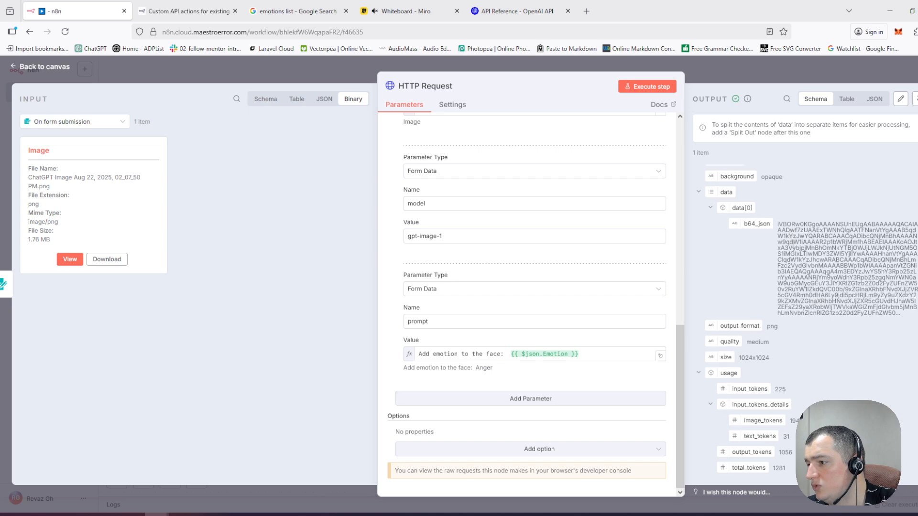
left_click_drag(895, 323, 775, 238)
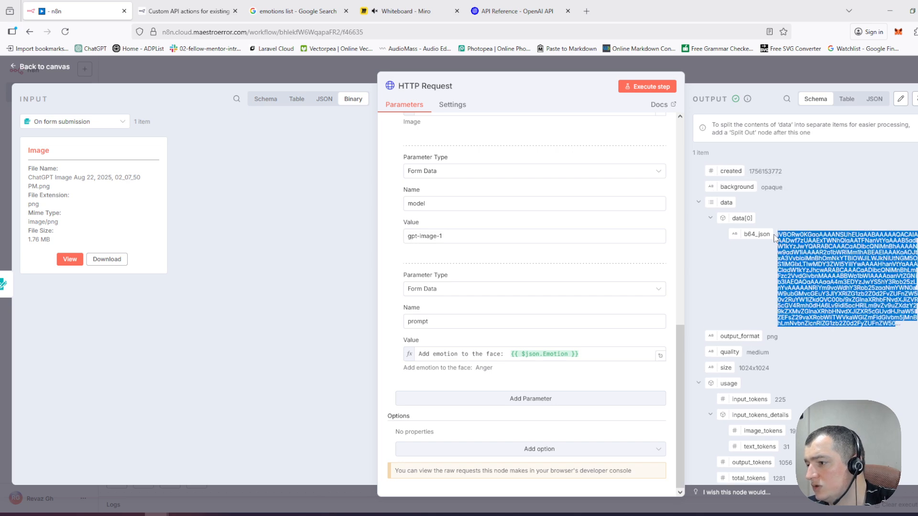
left_click(777, 235)
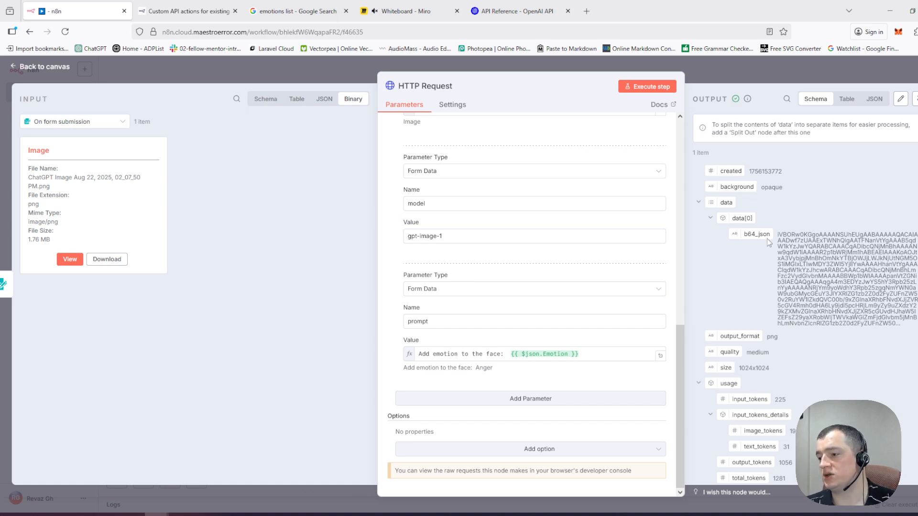
scroll(765, 235, "down", 1)
scroll(803, 299, "up", 1)
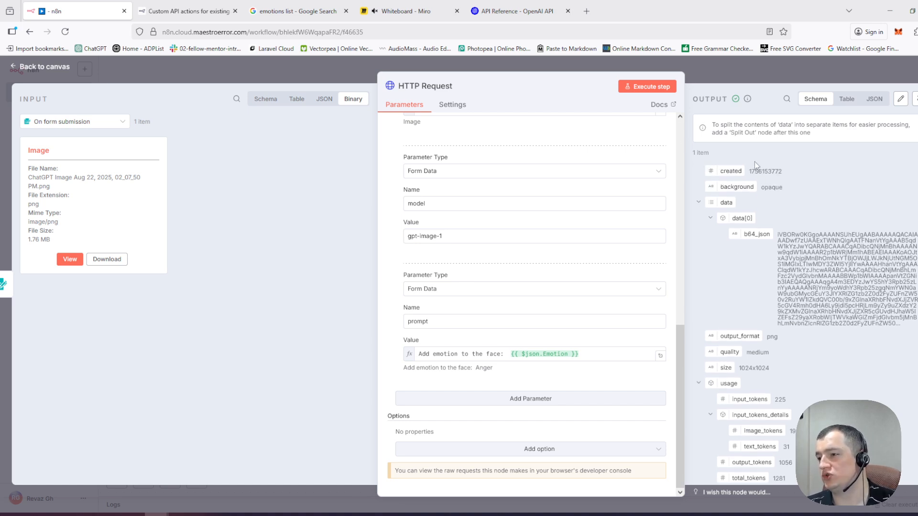
left_click(846, 101)
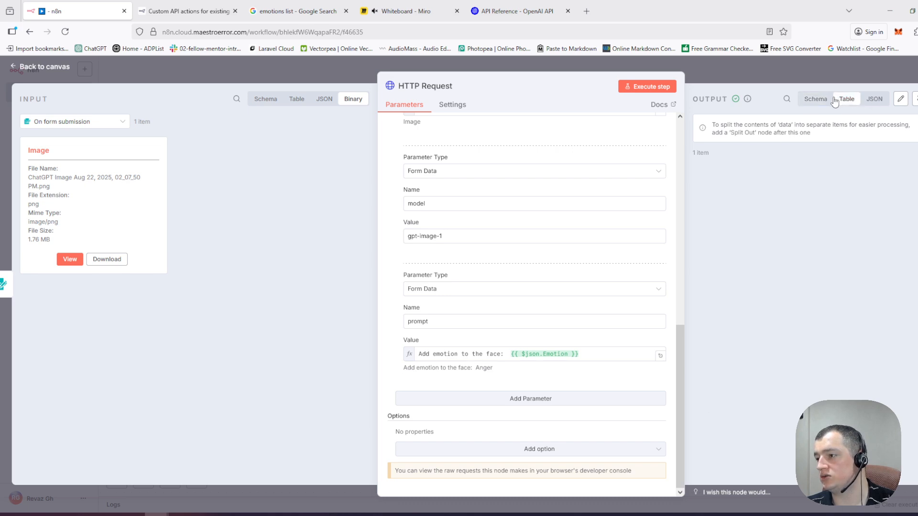
left_click(866, 102)
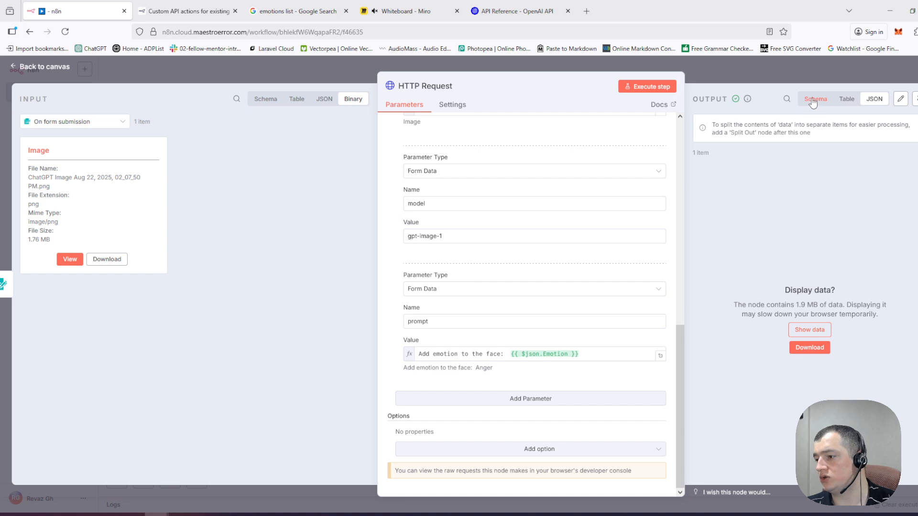
left_click_drag(795, 305, 806, 305)
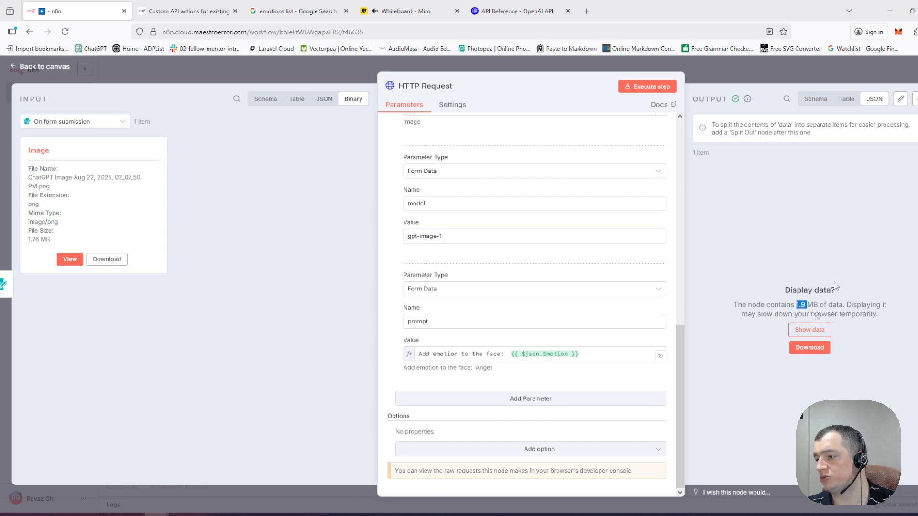
left_click(801, 100)
Step: Open perplexity.ai in a new browser tab
left_click(586, 10)
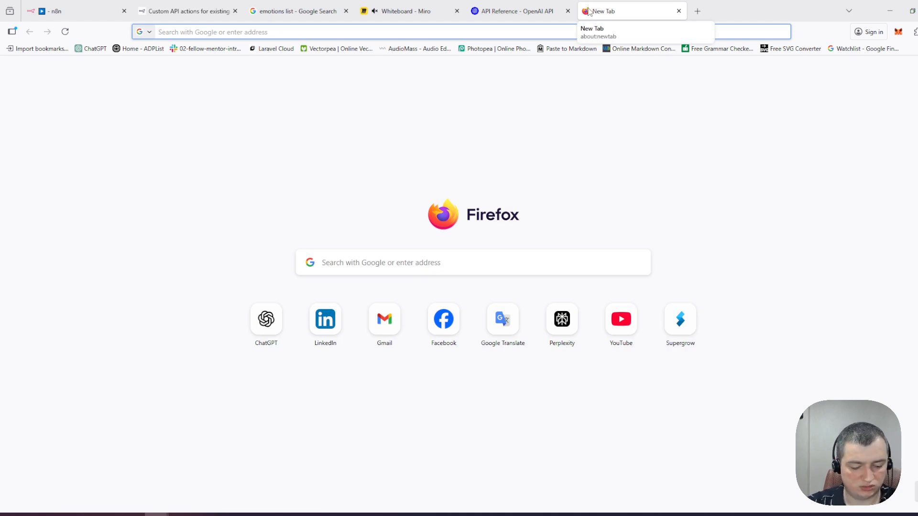
type("perplexity.ai")
key("Return")
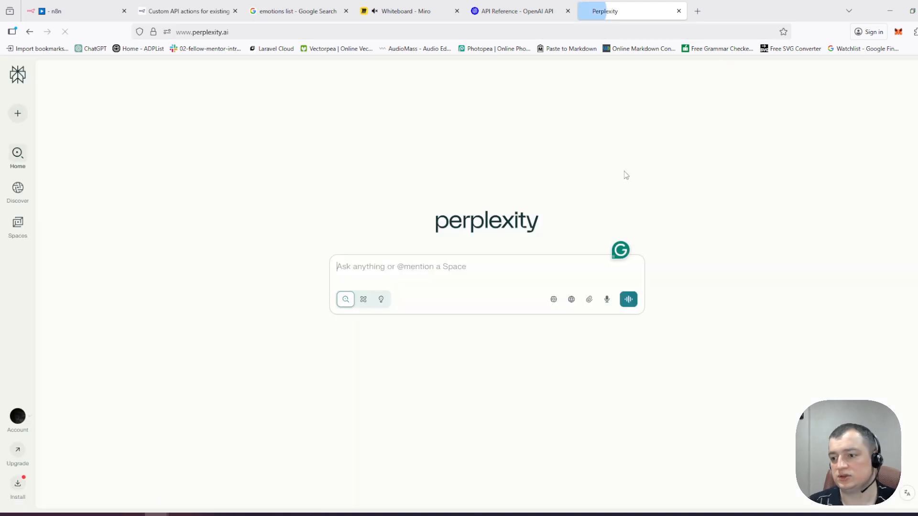
Step: Ask Perplexity "How to decode base64 image in n8n?"
left_click(409, 280)
type("H")
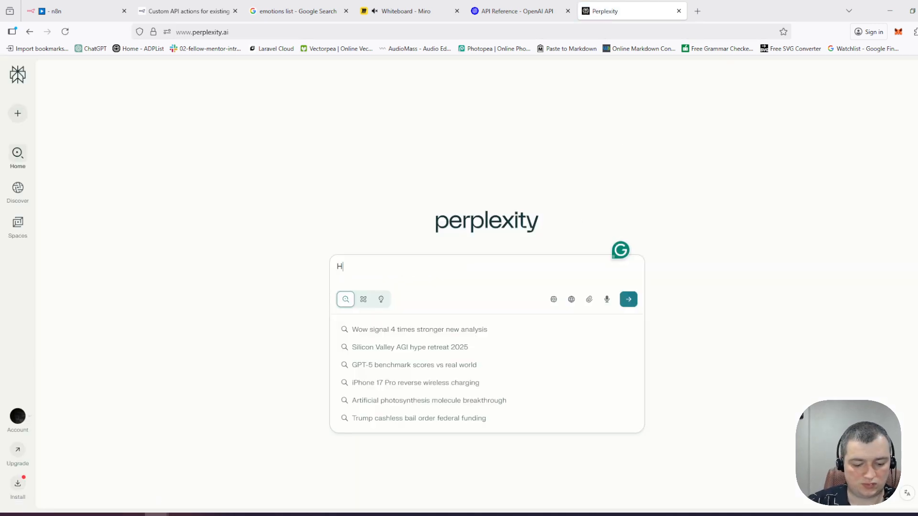
type("ow to decode ")
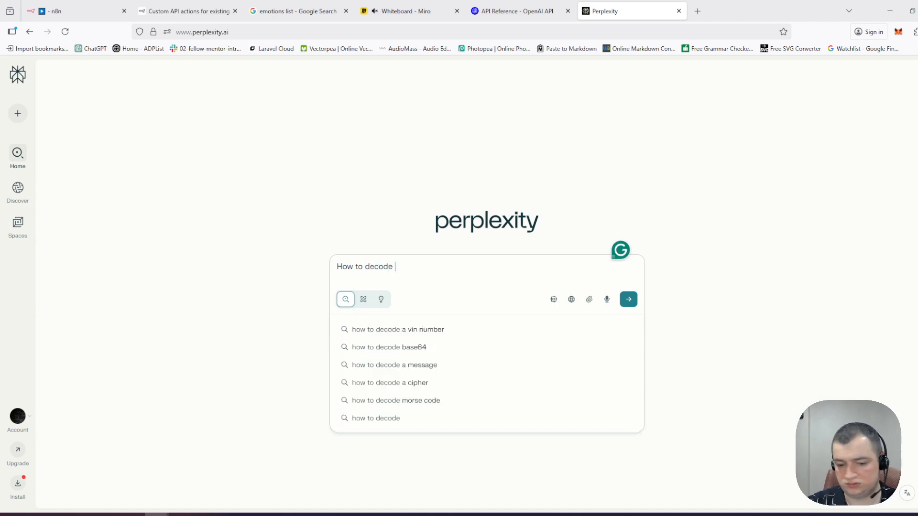
type("base")
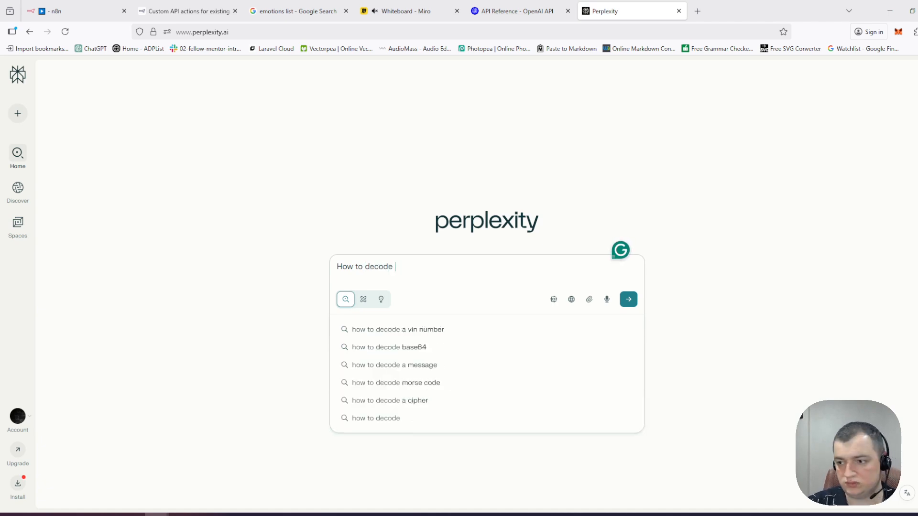
type("64")
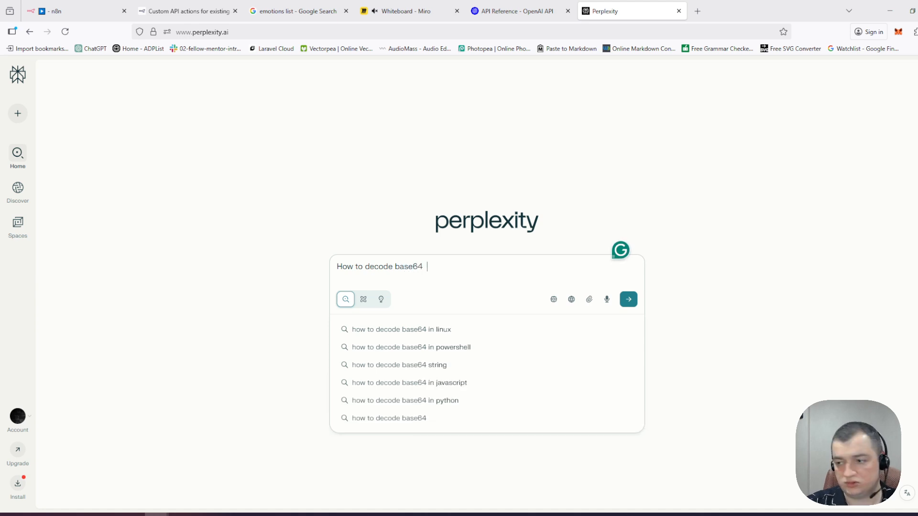
type(" image in n89")
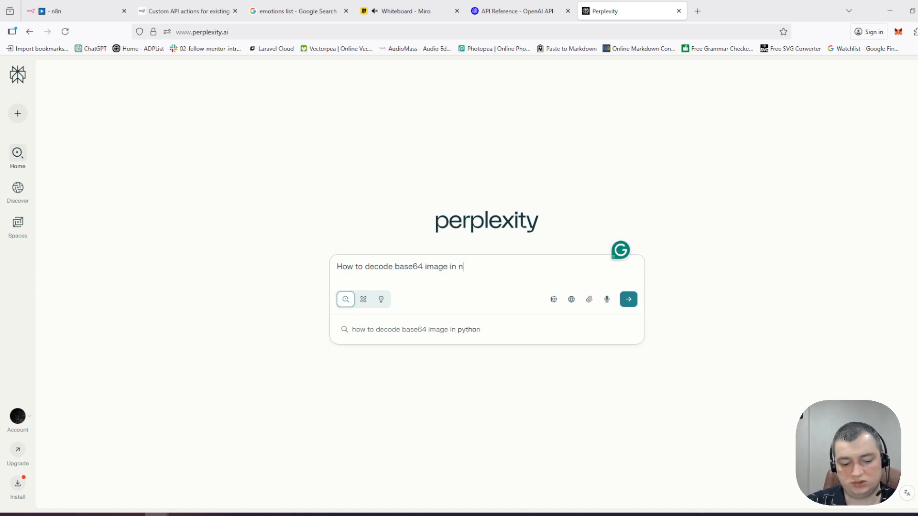
key("BackSpace")
type("n?")
key("Return")
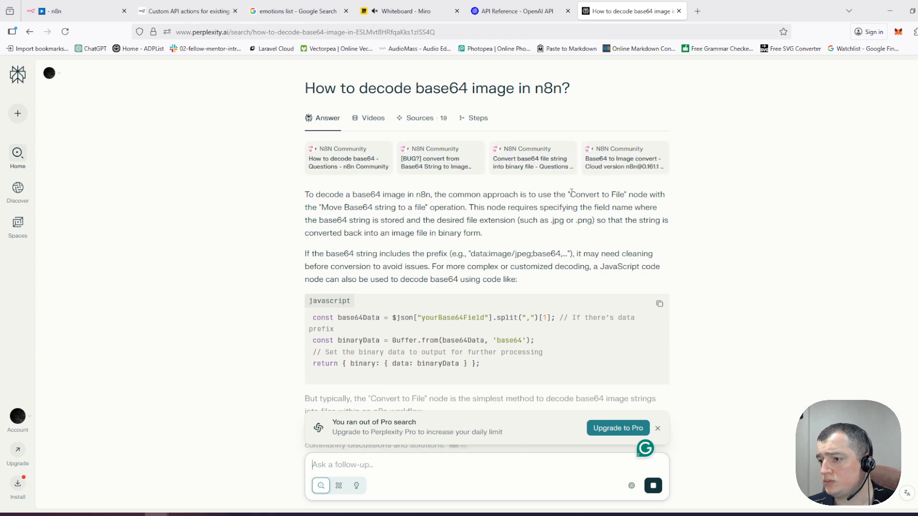
Step: Copy the node name "Convert to File" from the answer and add that node after HTTP Request in n8n with the "Move base64 string to file" action
left_click_drag(570, 194, 624, 194)
key("ctrl+c")
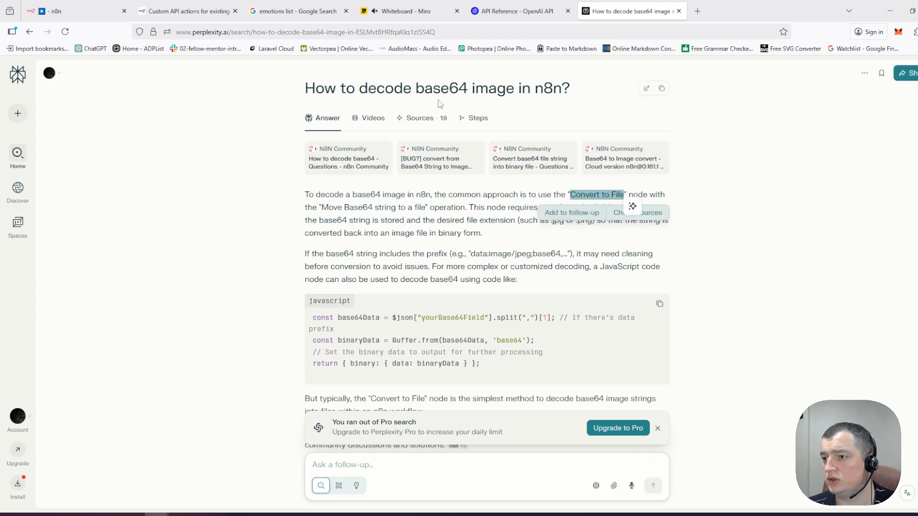
left_click(77, 11)
left_click(719, 76)
left_click(744, 293)
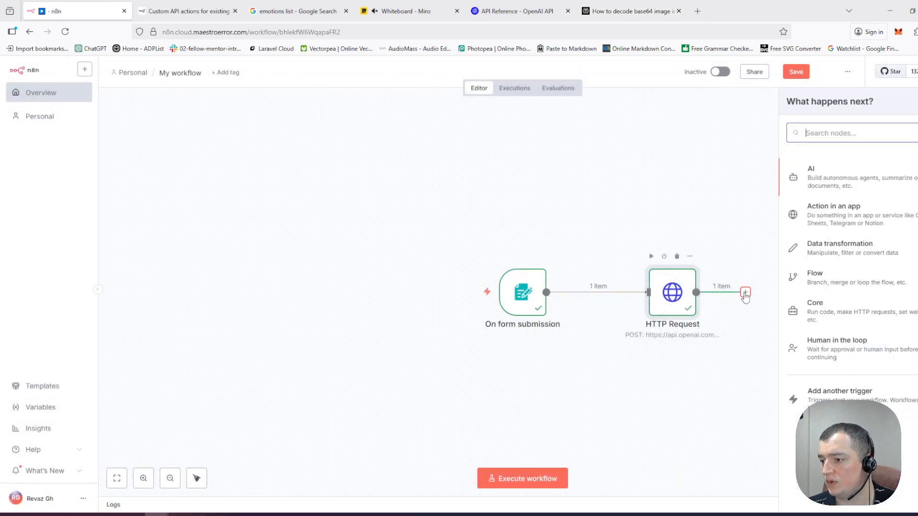
key("ctrl+v")
left_click(826, 173)
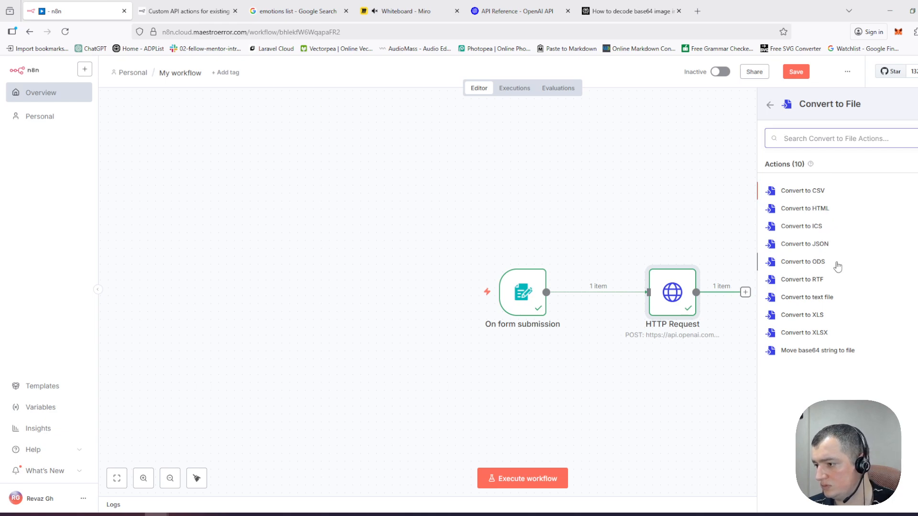
left_click(829, 356)
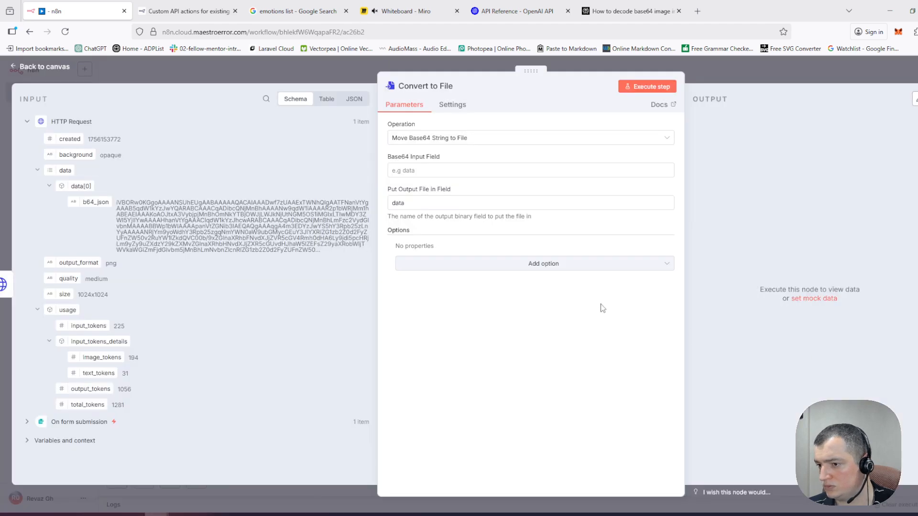
Step: Map b64_json as the Base64 input field (data[0].b64_json) and set the output file field to image_generated
left_click_drag(73, 205, 445, 177)
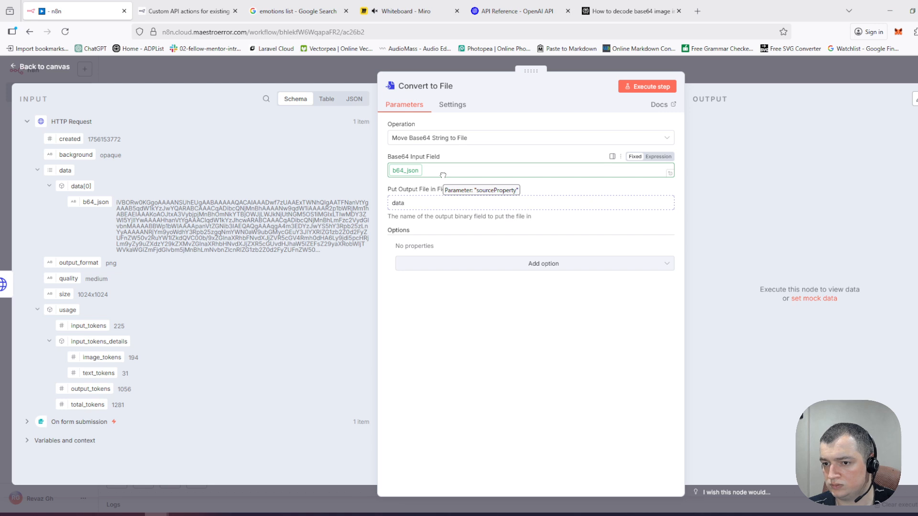
left_click_drag(443, 175, 443, 176)
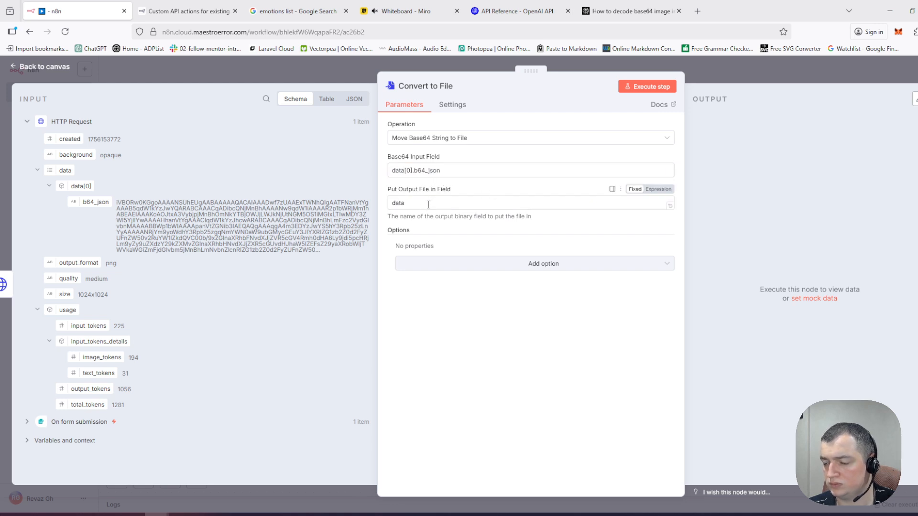
left_click(443, 205)
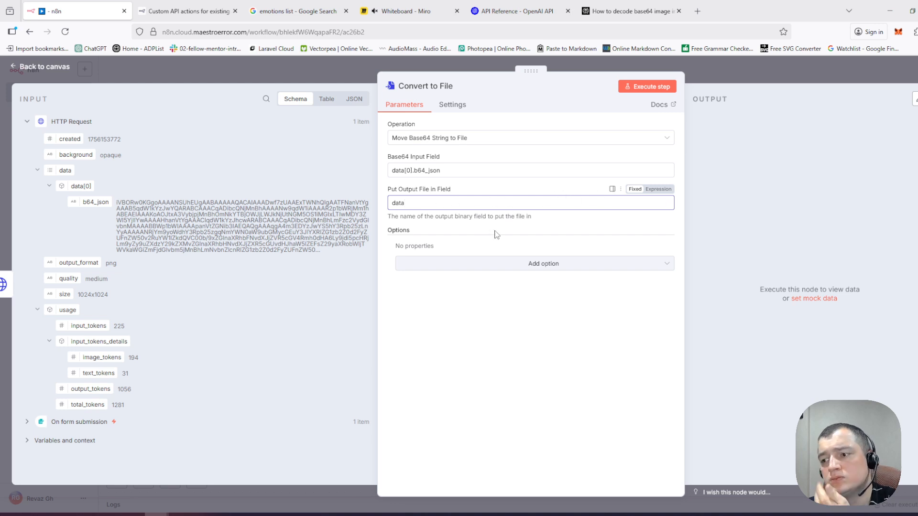
double_click(481, 204)
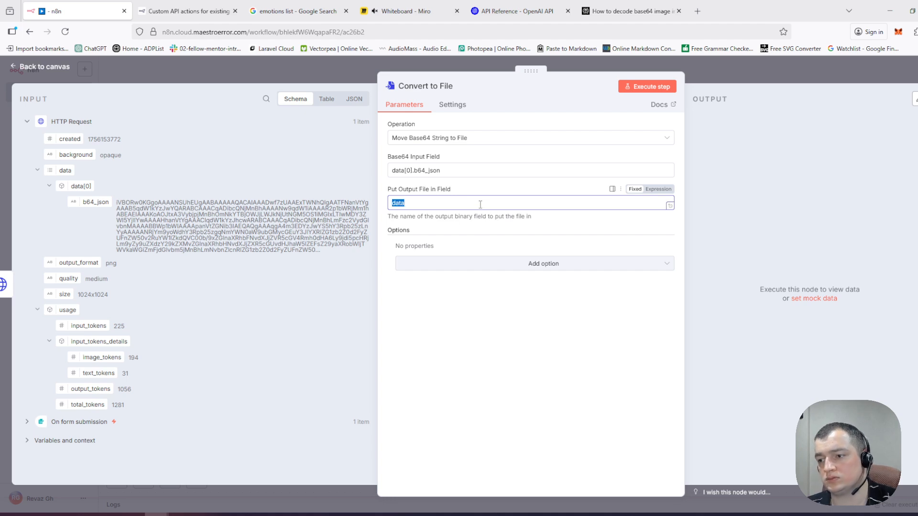
type("ia")
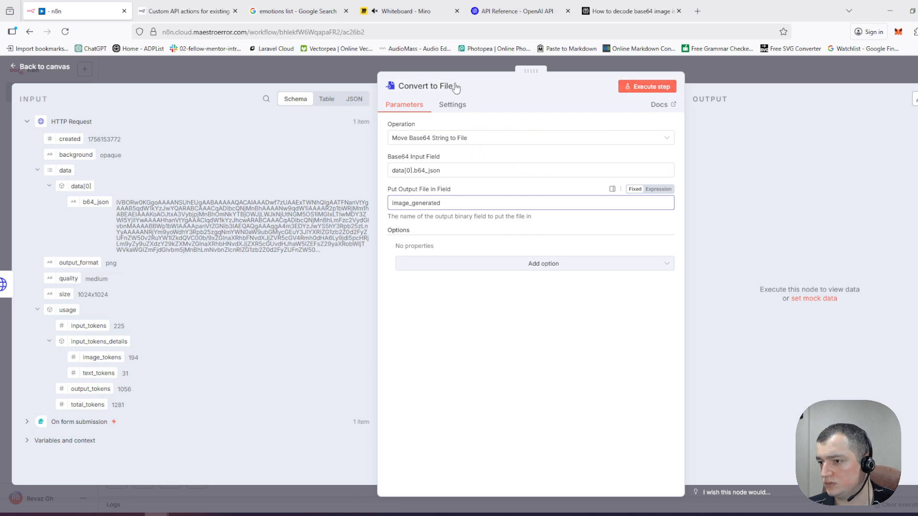
Step: Execute the Convert to File step, view the generated image, and return to the workflow canvas
left_click(651, 86)
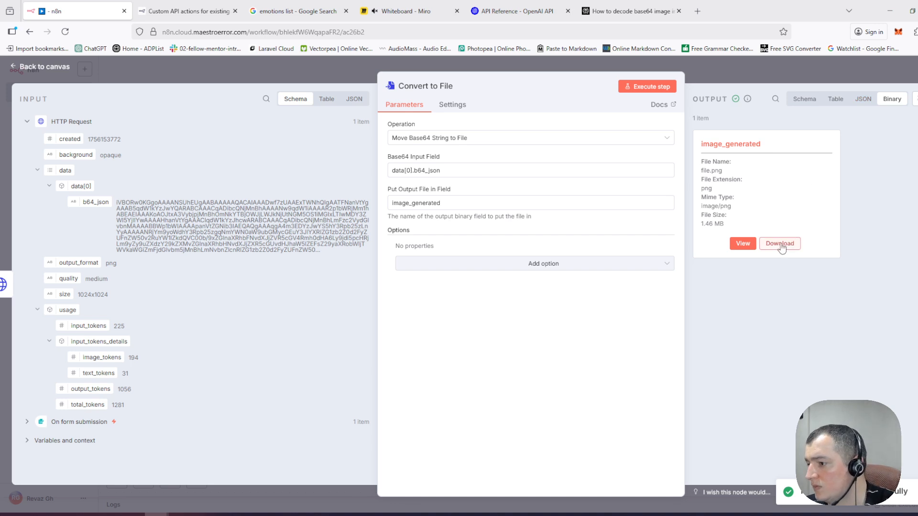
left_click(740, 243)
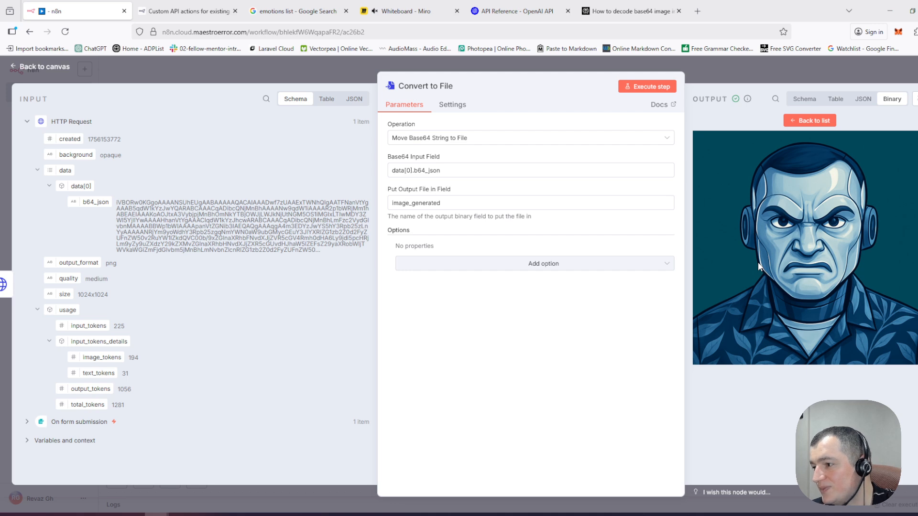
left_click(808, 120)
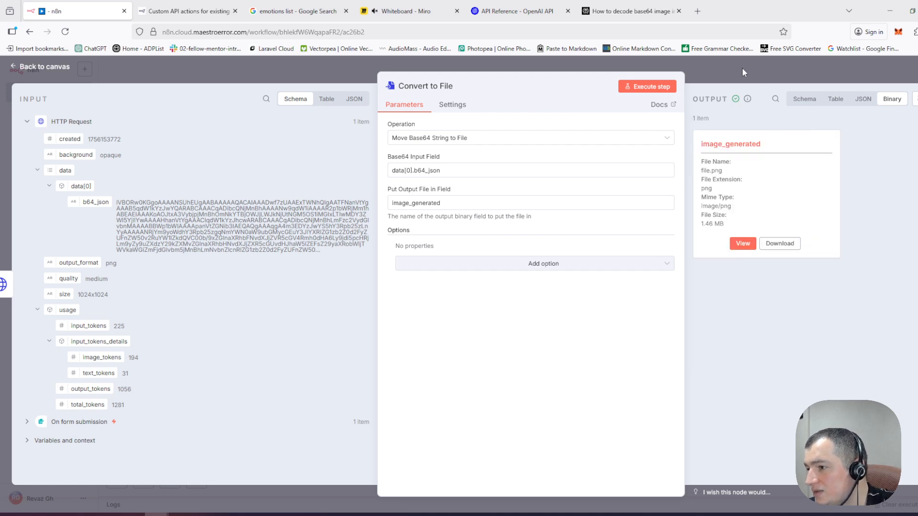
left_click(742, 67)
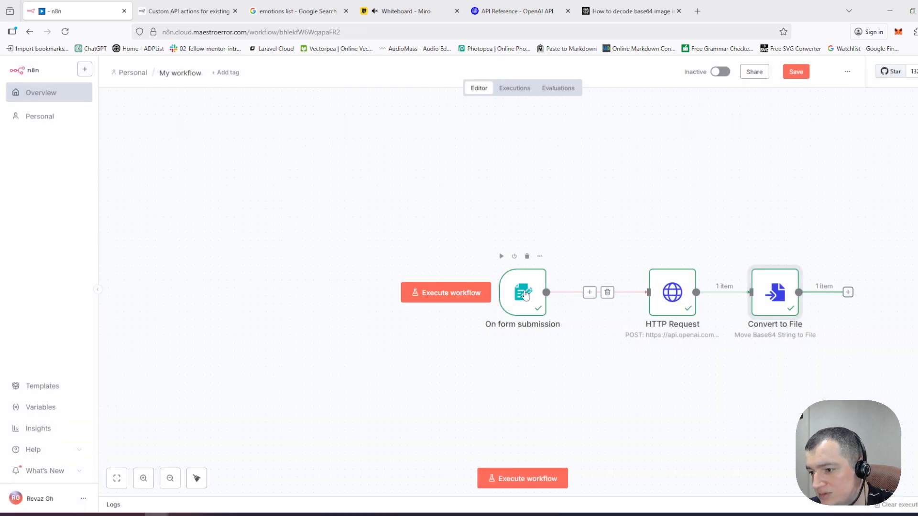
Step: Shift the On form submission, HTTP Request and Convert to File nodes leftward on the canvas, keeping them in one row
left_click_drag(526, 294, 455, 294)
left_click_drag(678, 289, 607, 288)
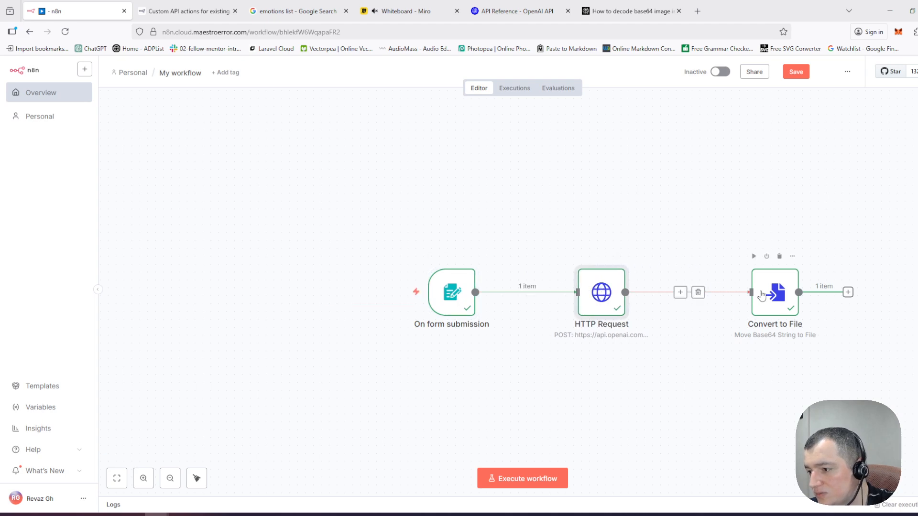
left_click_drag(761, 294, 698, 294)
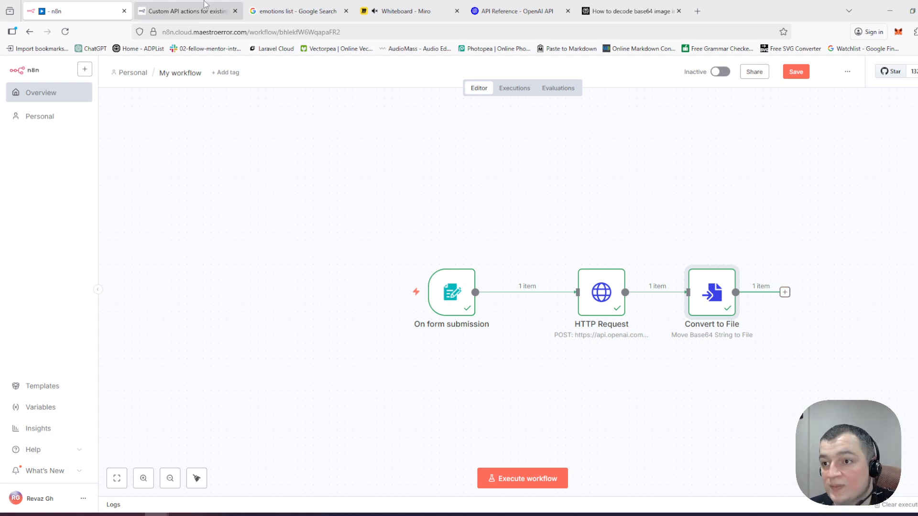
Step: Review the Prompt Monetization diagram on the Miro whiteboard
left_click(406, 11)
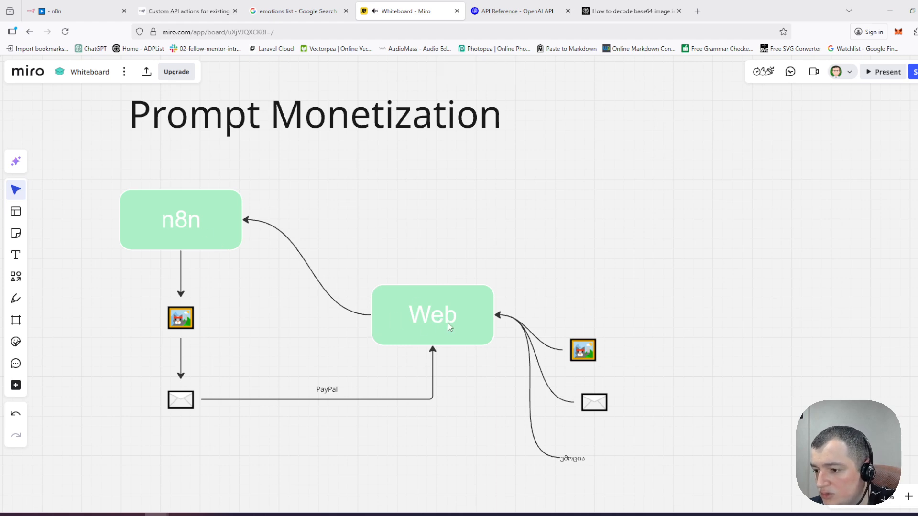
scroll(443, 323, "down", 1)
scroll(404, 378, "up", 1)
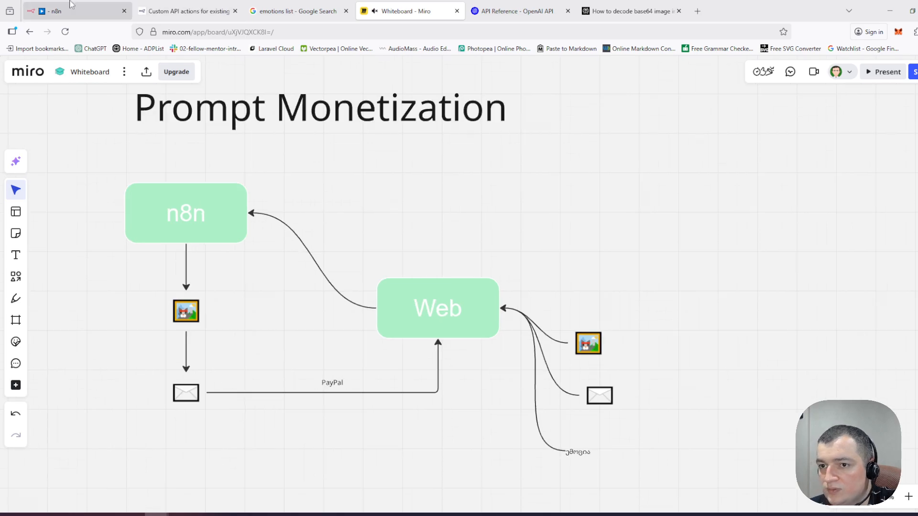
Step: Copy the test URL from the On form submission trigger in n8n and open it in a new browser tab
left_click(114, 10)
double_click(451, 292)
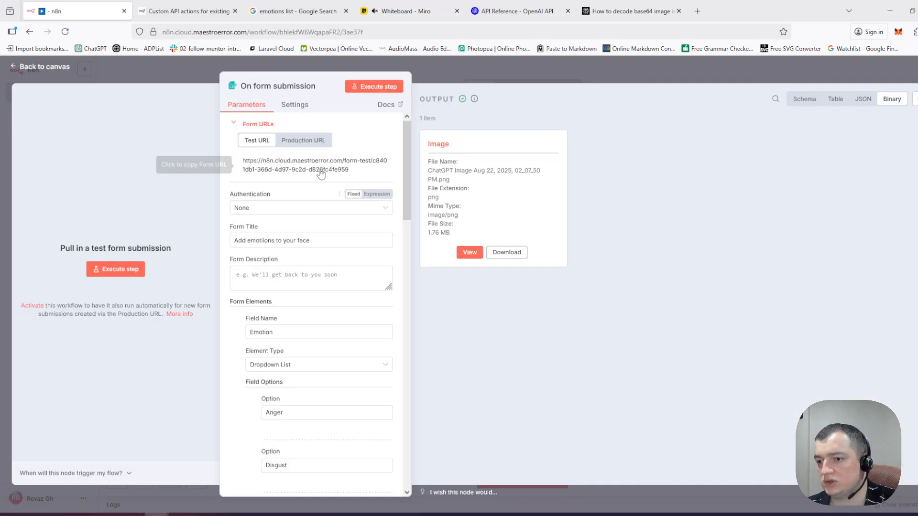
left_click(337, 167)
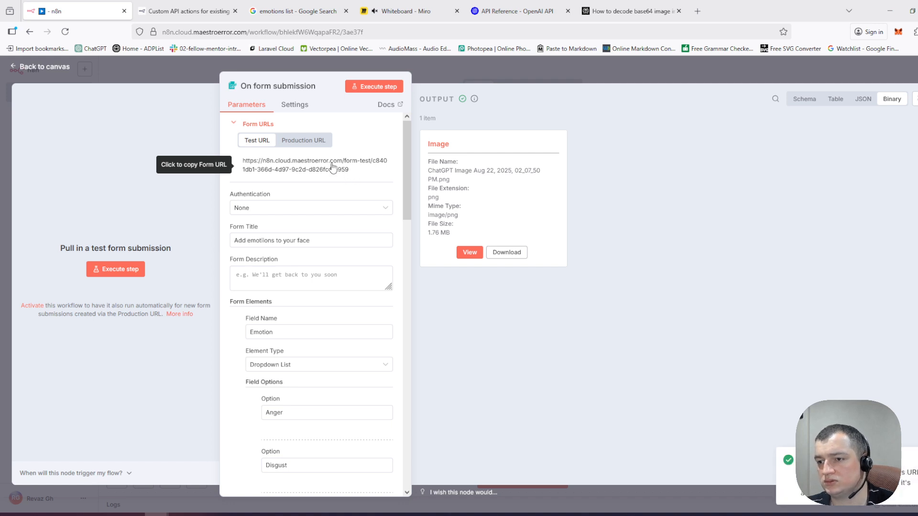
left_click(697, 11)
key("ctrl+v")
key("Return")
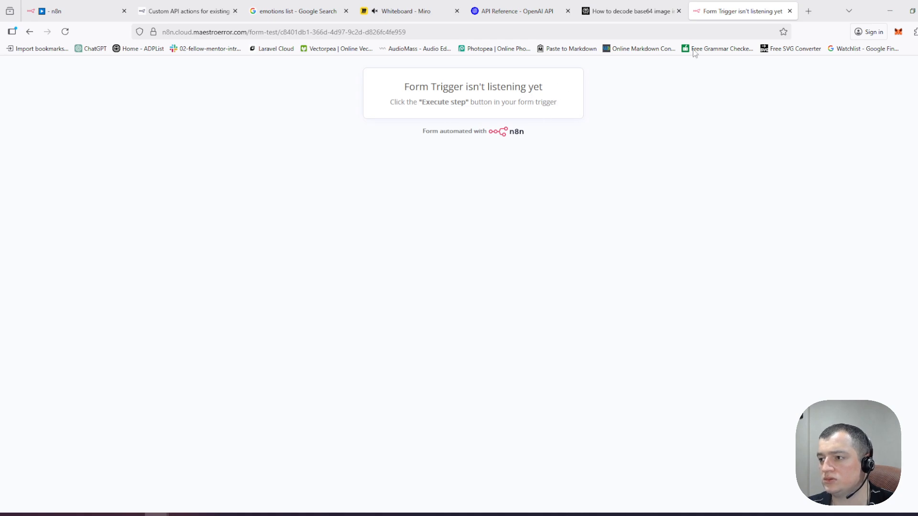
Step: Close the non-listening form page, execute the workflow, and open the form's test URL in a new browser tab
middle_click(725, 18)
left_click(543, 69)
left_click(512, 478)
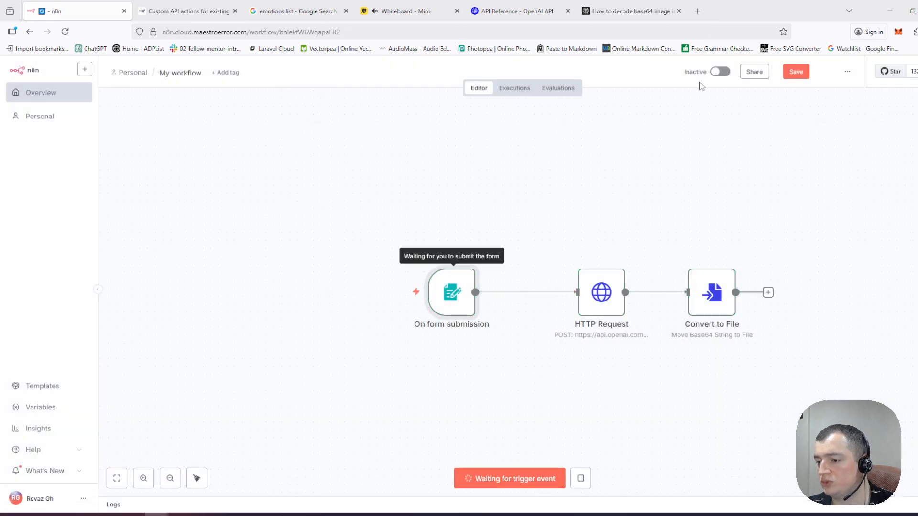
left_click(706, 12)
key("ctrl+v")
key("Return")
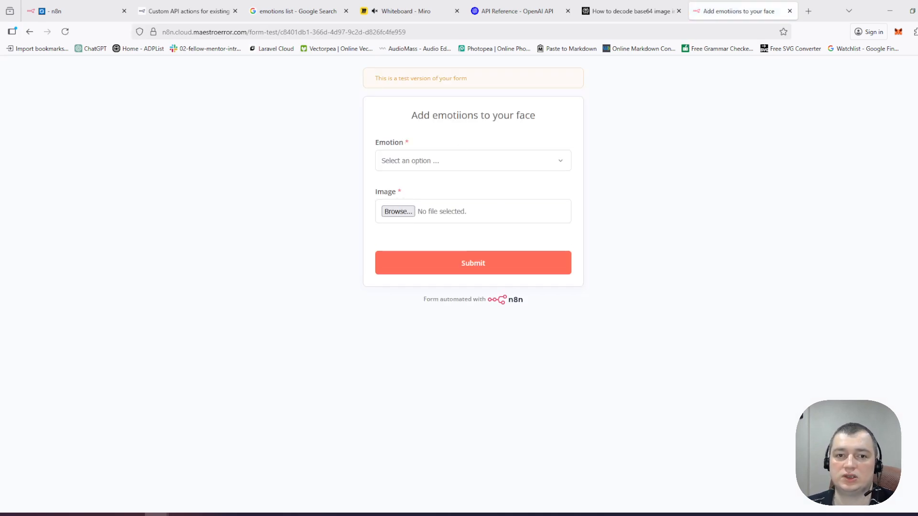
Step: Close the test form, stop the On form submission trigger from listening, and return to the workflow canvas
middle_click(727, 6)
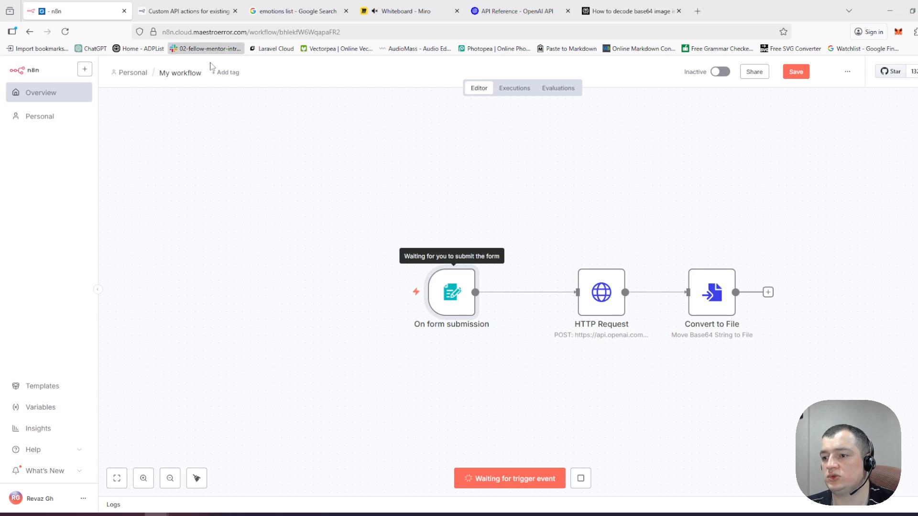
double_click(452, 281)
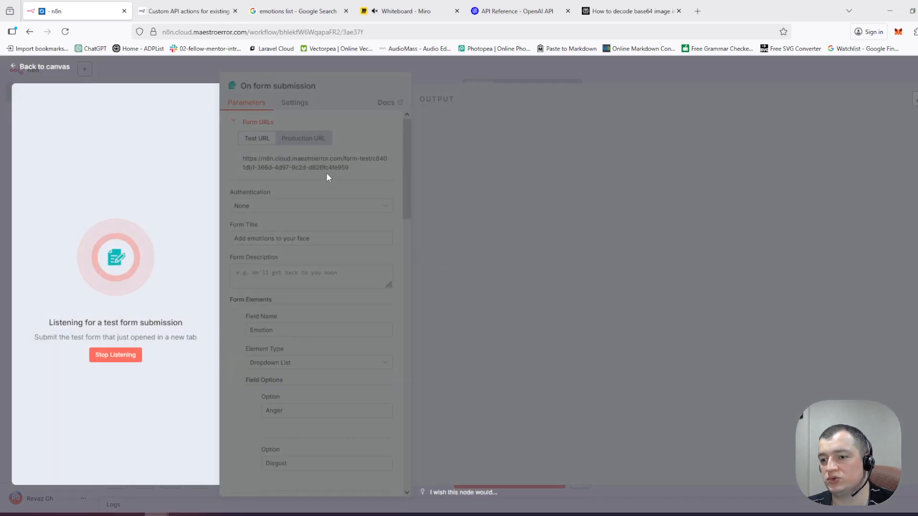
left_click(105, 359)
left_click(452, 67)
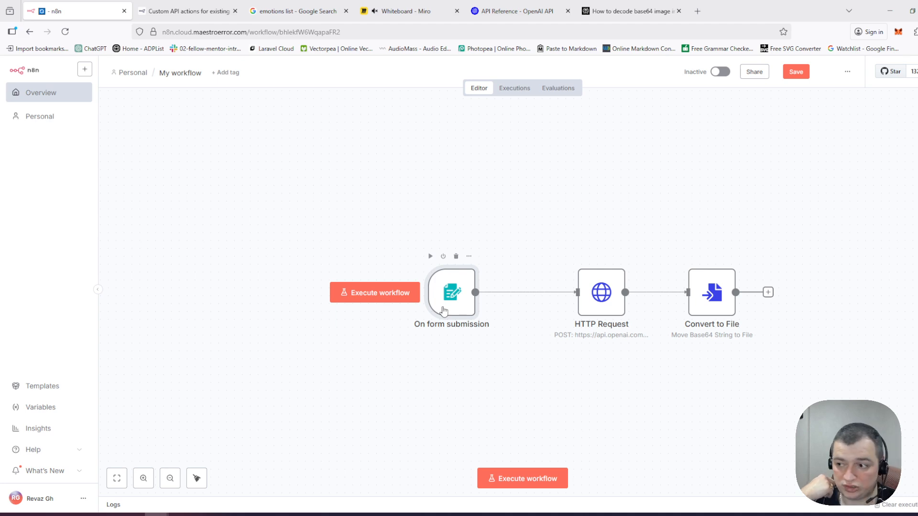
Step: Move the HTTP Request node slightly closer to On form submission so the three nodes are evenly spaced
left_click_drag(616, 302, 600, 300)
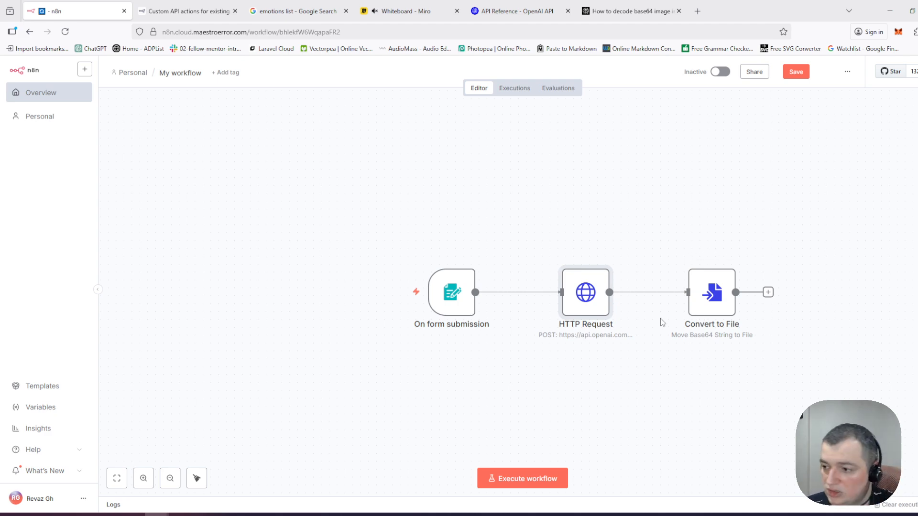
scroll(671, 347, "down", 2)
scroll(662, 344, "up", 1)
scroll(663, 344, "right", 3)
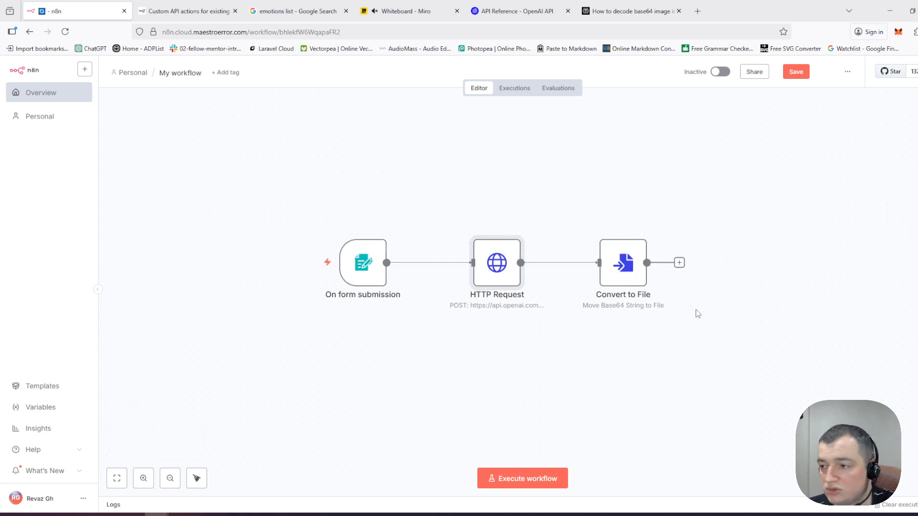
scroll(712, 303, "right", 3)
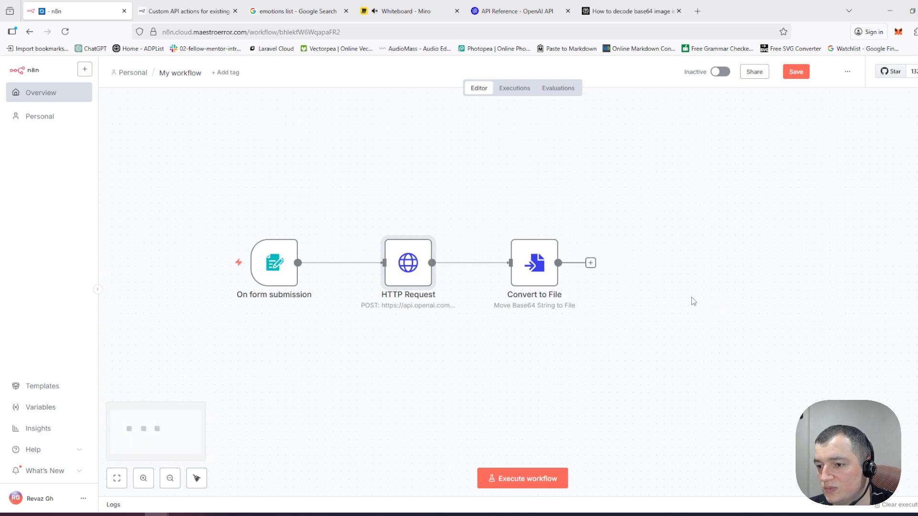
scroll(683, 307, "left", 3)
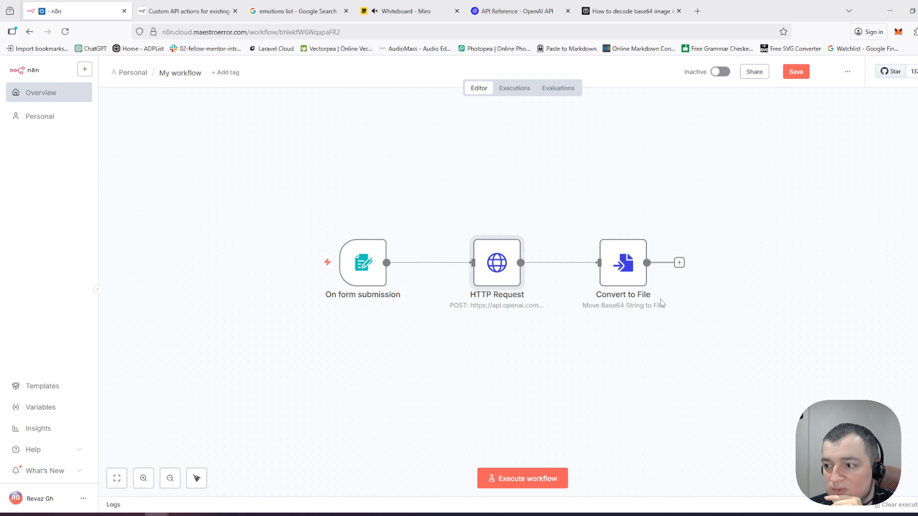
Step: Switch to the Miro whiteboard and review the Prompt Monetization diagram
left_click(229, 515)
left_click(229, 515)
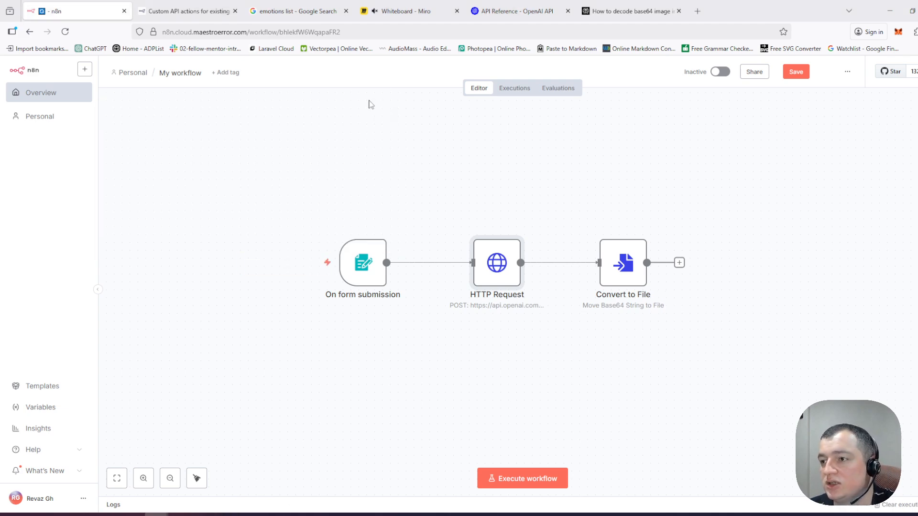
left_click(186, 11)
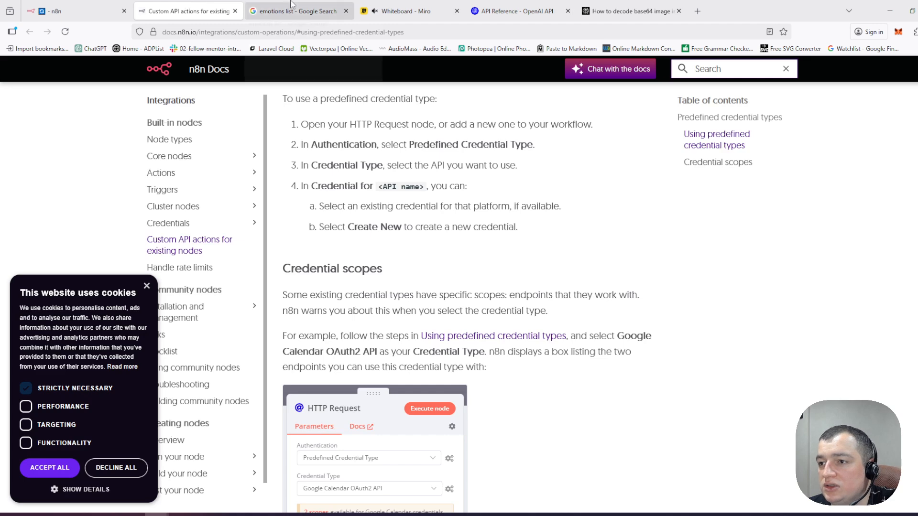
left_click(407, 11)
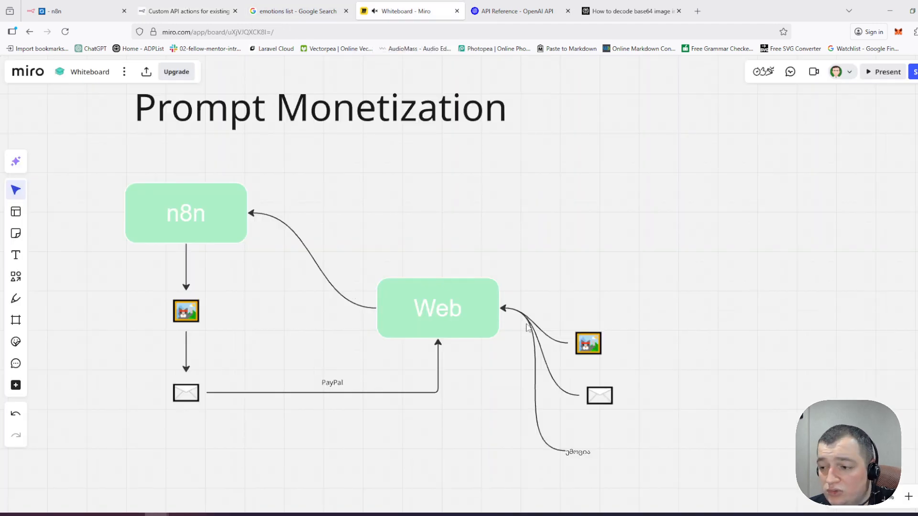
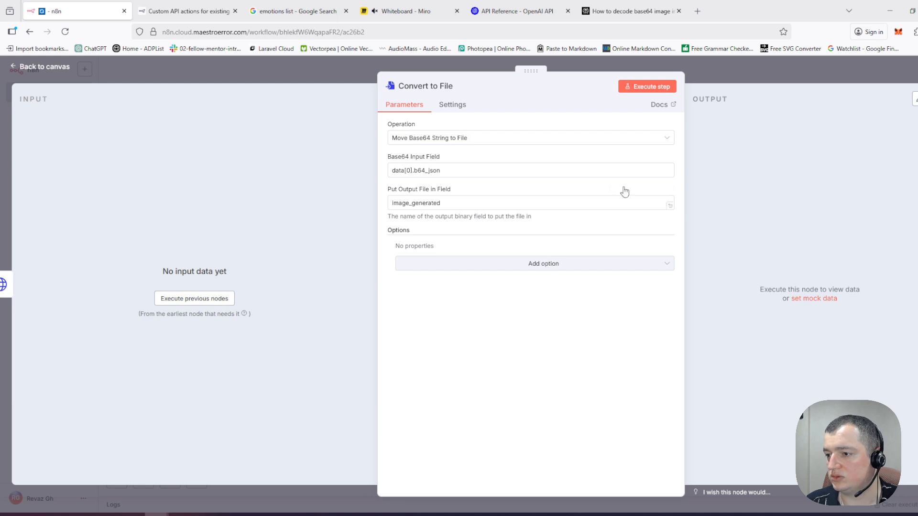
Step: Execute the Convert to File step and submit the test form with Happiness and the image "ChatGPT Image Aug 22, 2025, 02_07_50 PM"
left_click(650, 87)
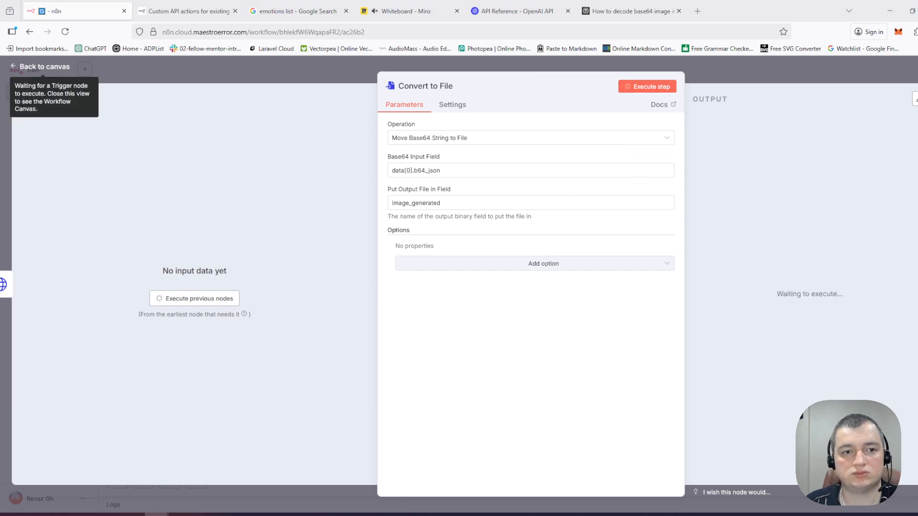
left_click(376, 201)
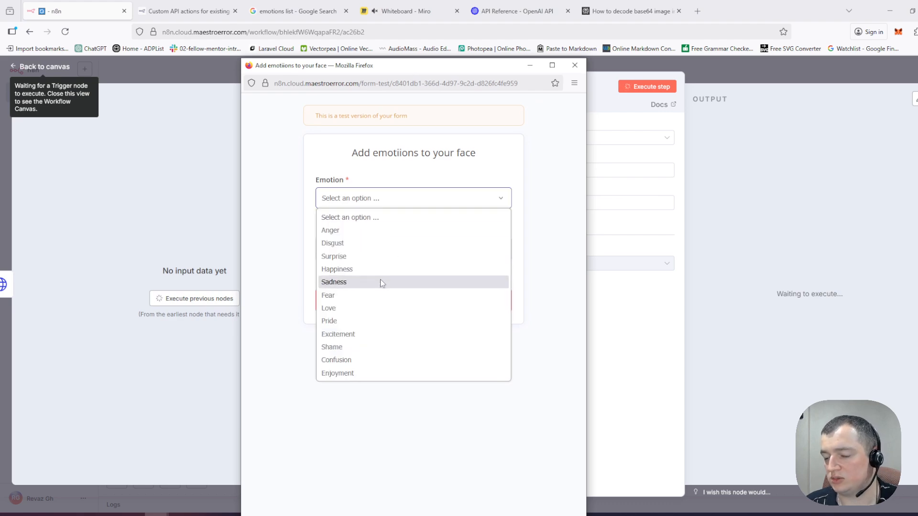
left_click(378, 270)
left_click(337, 249)
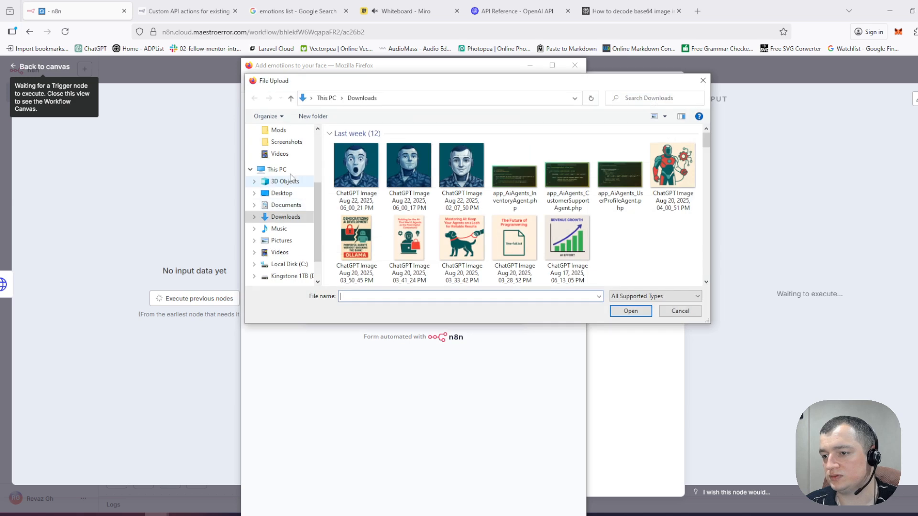
double_click(461, 165)
left_click(438, 302)
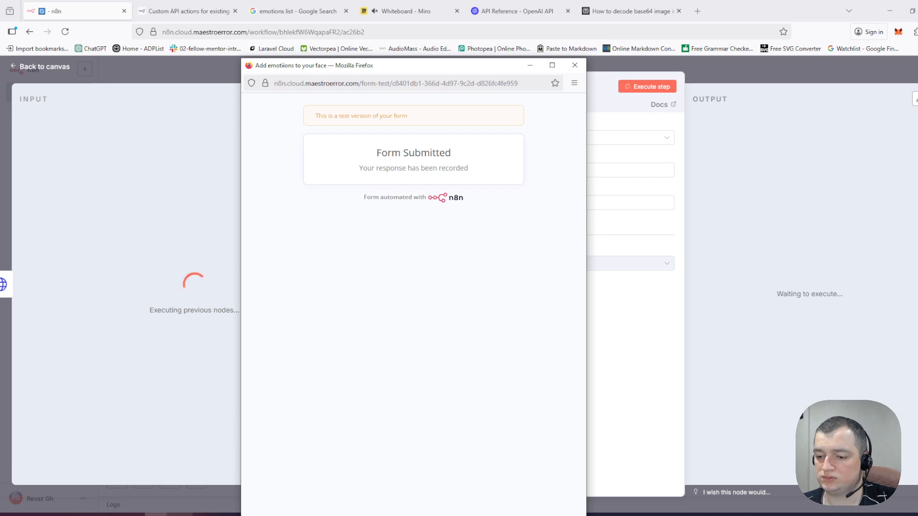
Step: View the submitted source image from the Downloads folder, look over the neighbouring ChatGPT images, and close the folder
left_click(205, 515)
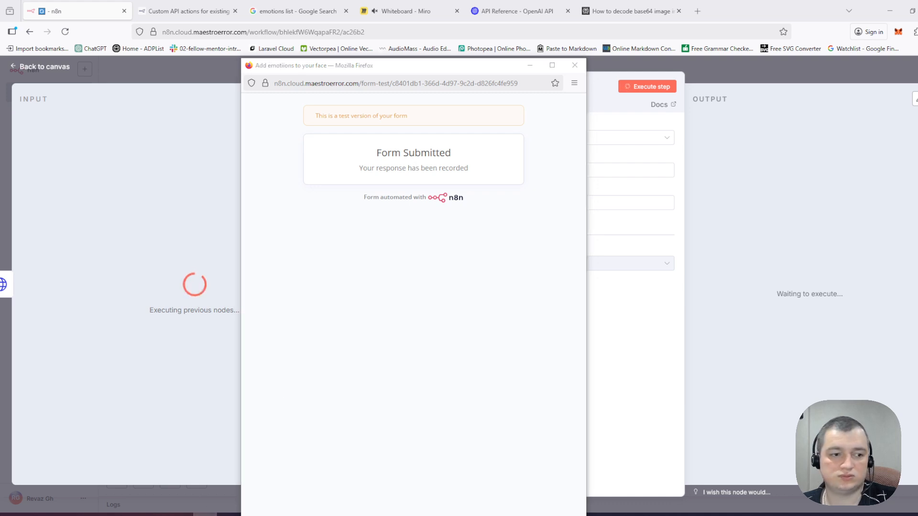
left_click_drag(0, 154, 404, 123)
left_click(474, 184)
double_click(493, 205)
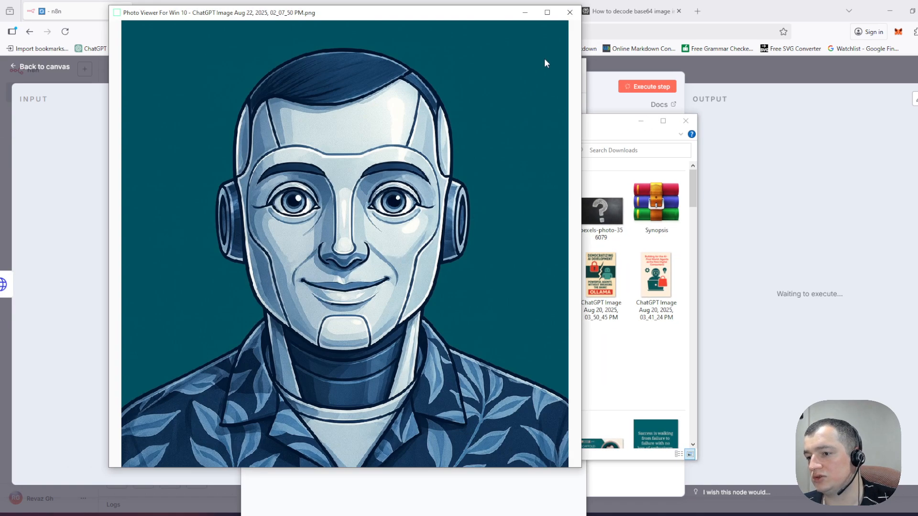
left_click(569, 13)
left_click_drag(506, 127, 514, 129)
left_click(462, 222)
left_click(402, 225)
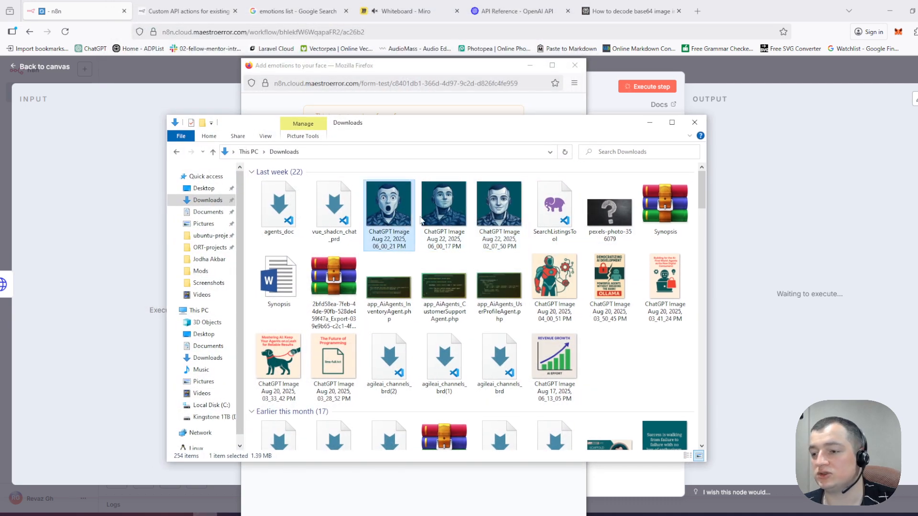
left_click(698, 123)
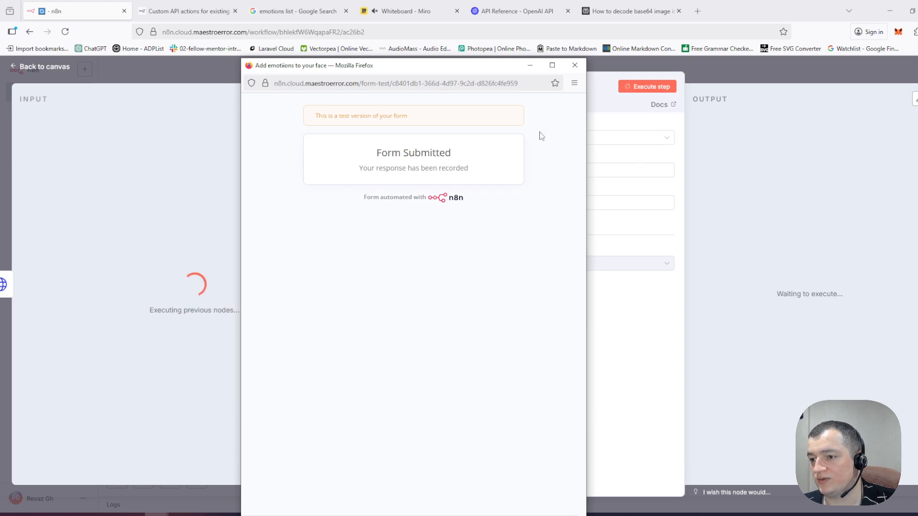
Step: Close the submitted form, download the image_generated output as file.png, view it, and return to the workflow canvas
left_click(575, 65)
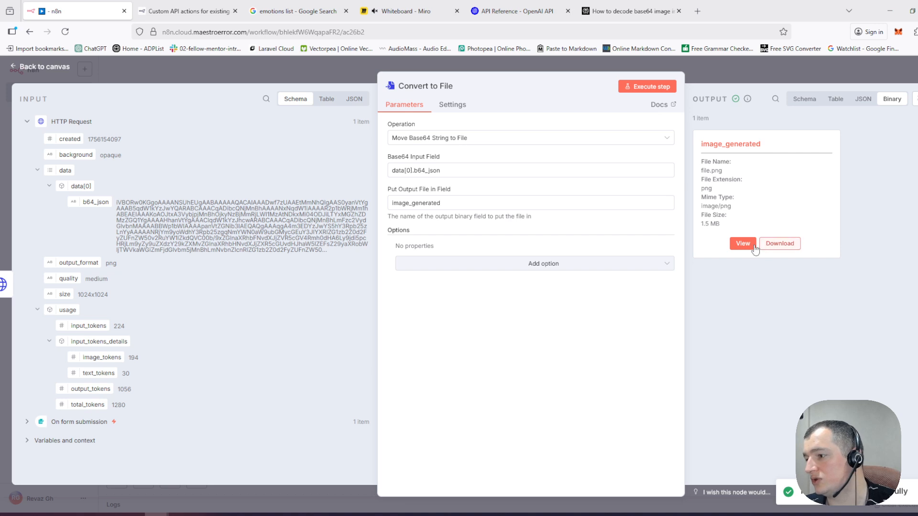
left_click(771, 243)
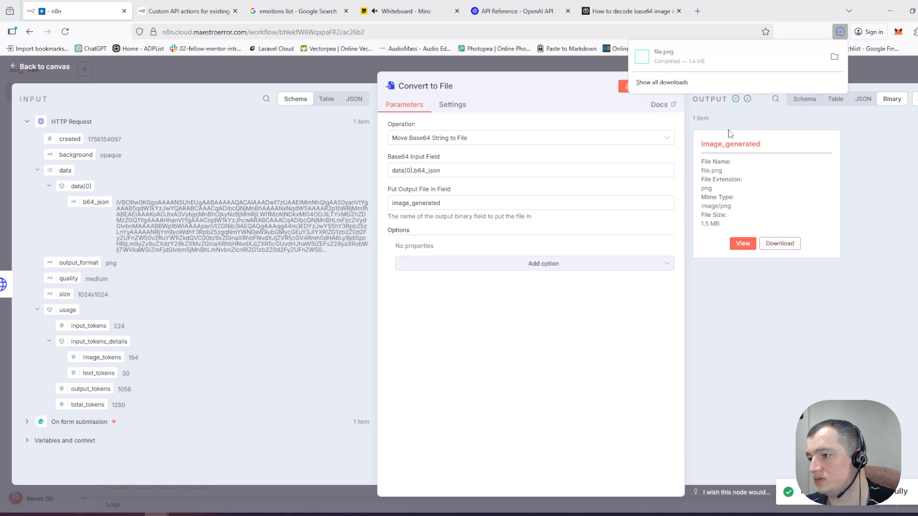
left_click(686, 62)
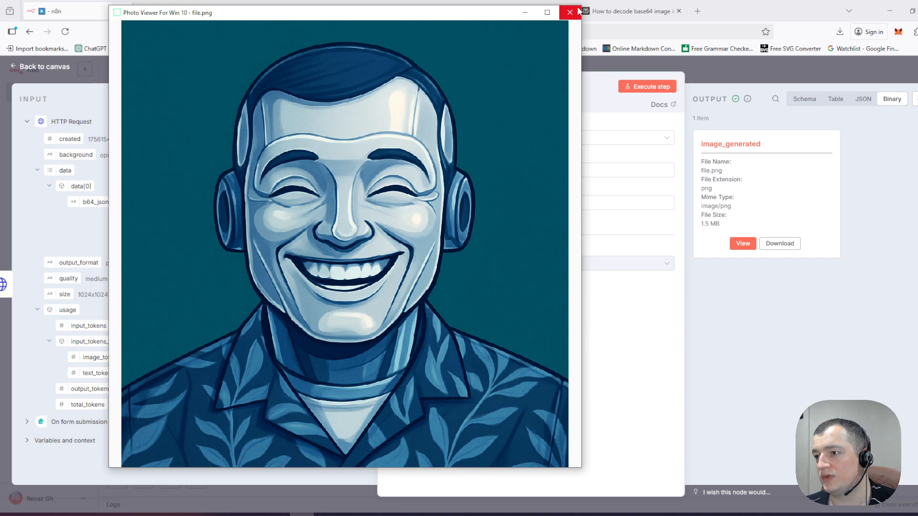
left_click_drag(580, 466, 382, 251)
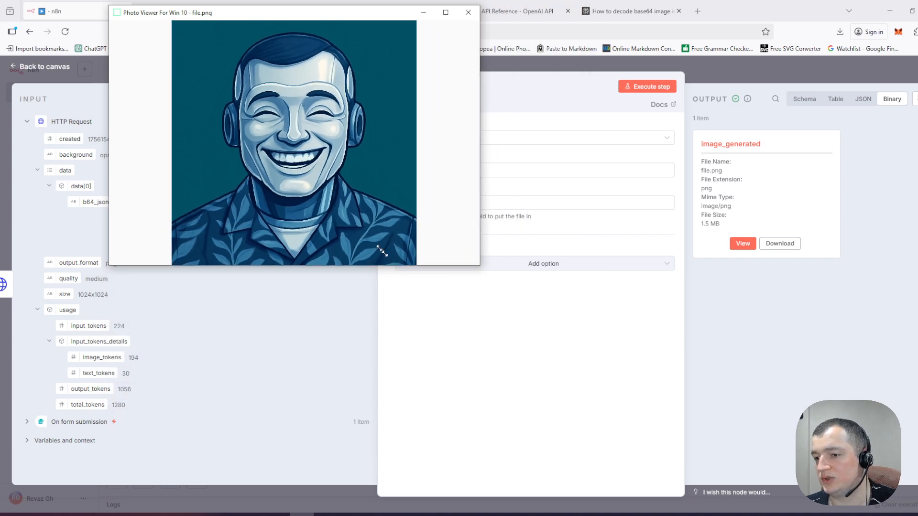
left_click(468, 12)
left_click(747, 73)
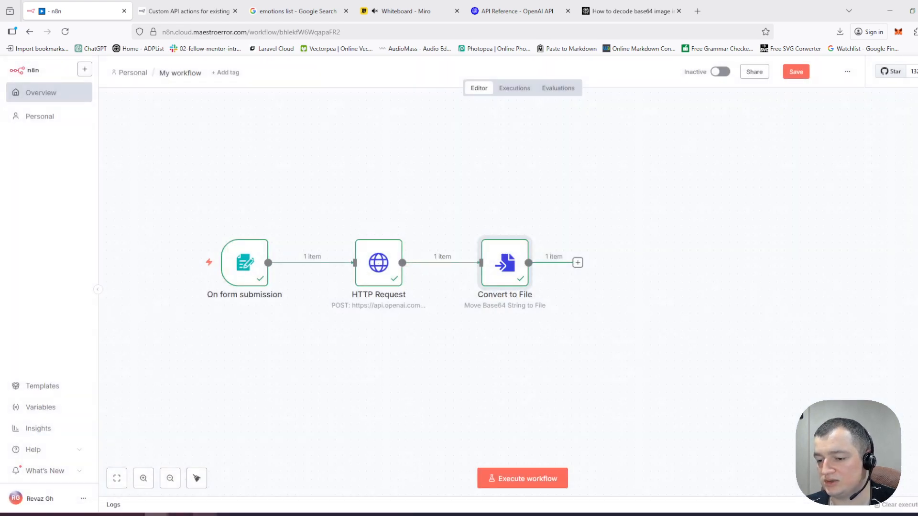
Step: Check the dimensions of file.png in its property details in the Downloads folder, and close the folder
left_click(205, 515)
left_click(208, 200)
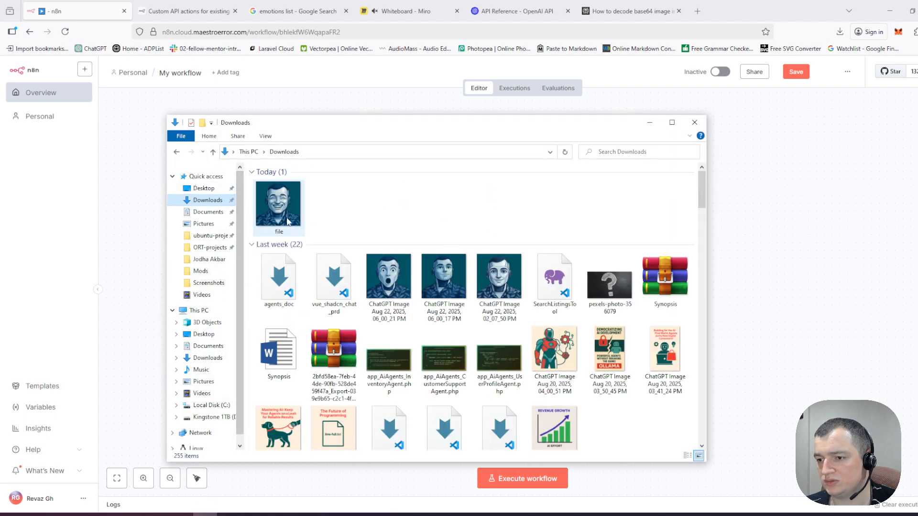
right_click(283, 199)
left_click(313, 505)
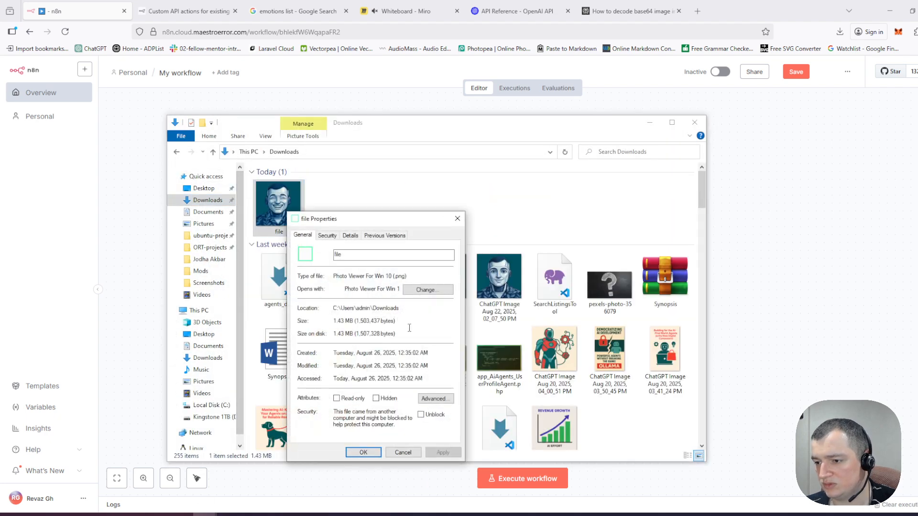
left_click(350, 235)
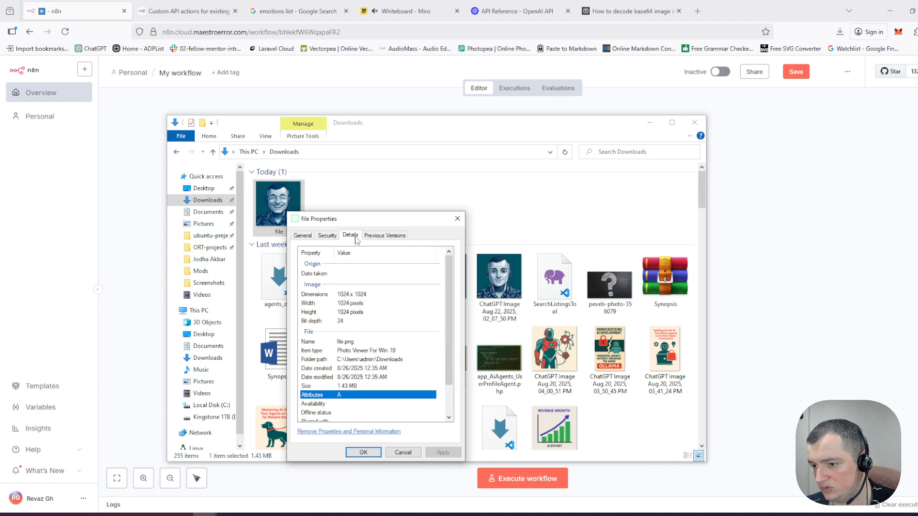
left_click(354, 295)
left_click(457, 219)
left_click(432, 198)
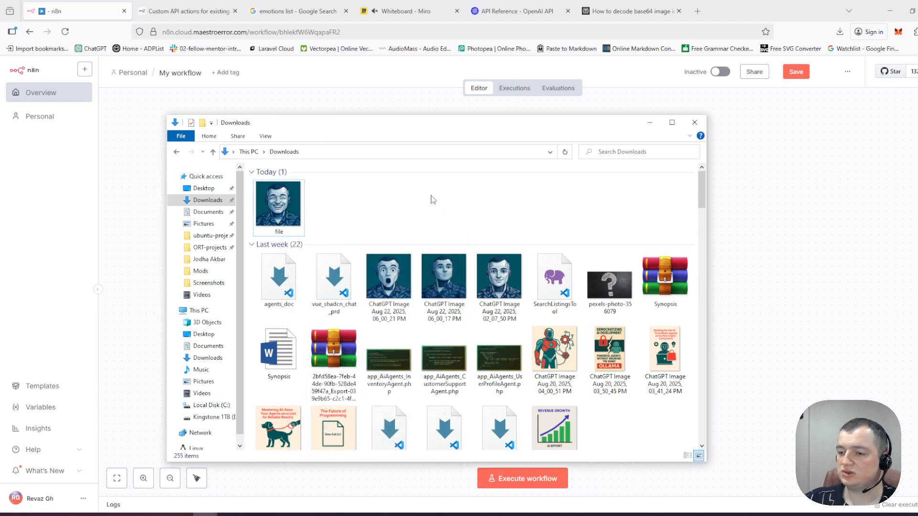
left_click(695, 123)
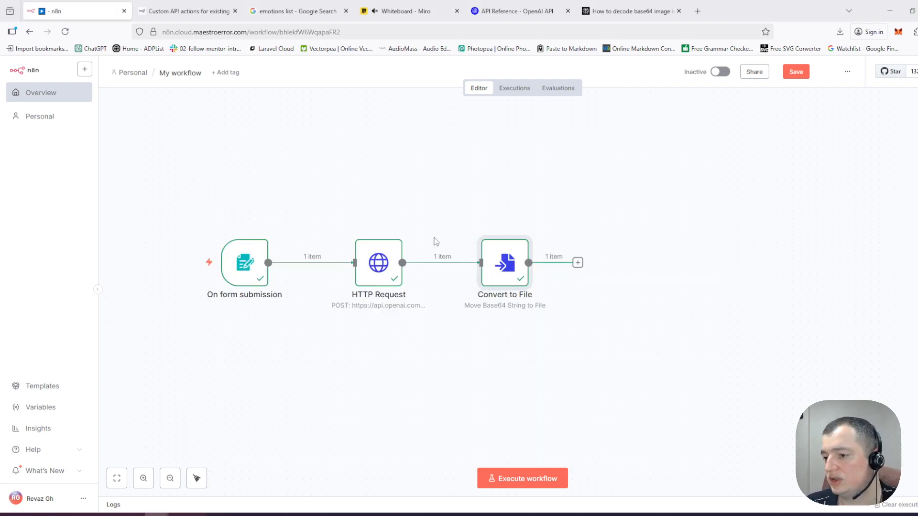
Step: Save the n8n workflow and open ChatGPT in a new browser tab
key("ctrl+s")
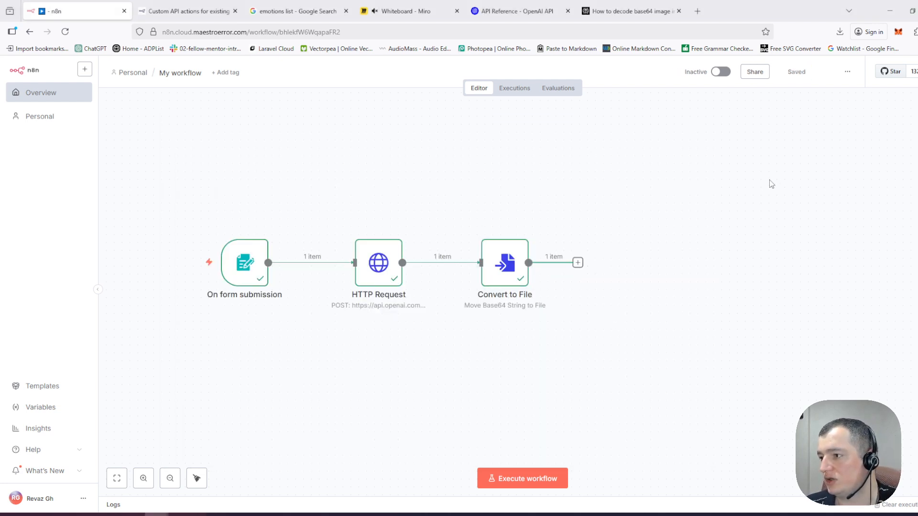
left_click(697, 11)
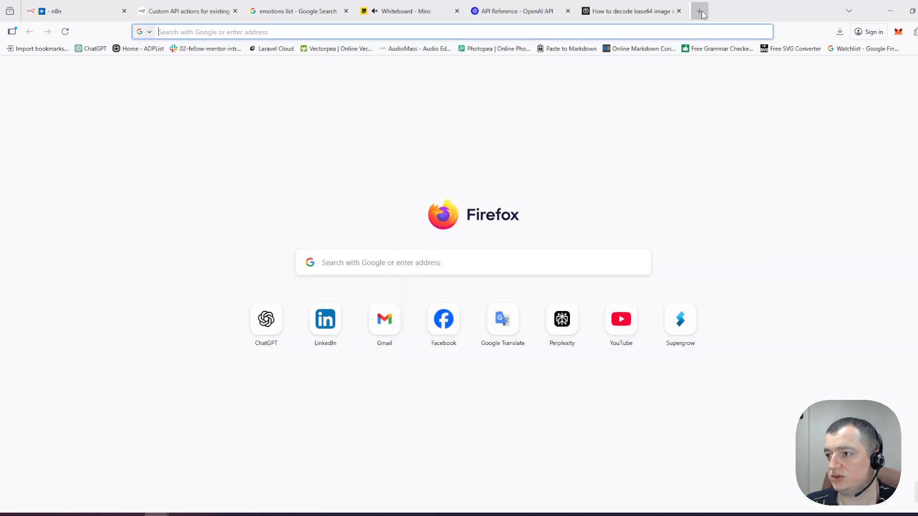
type("chat")
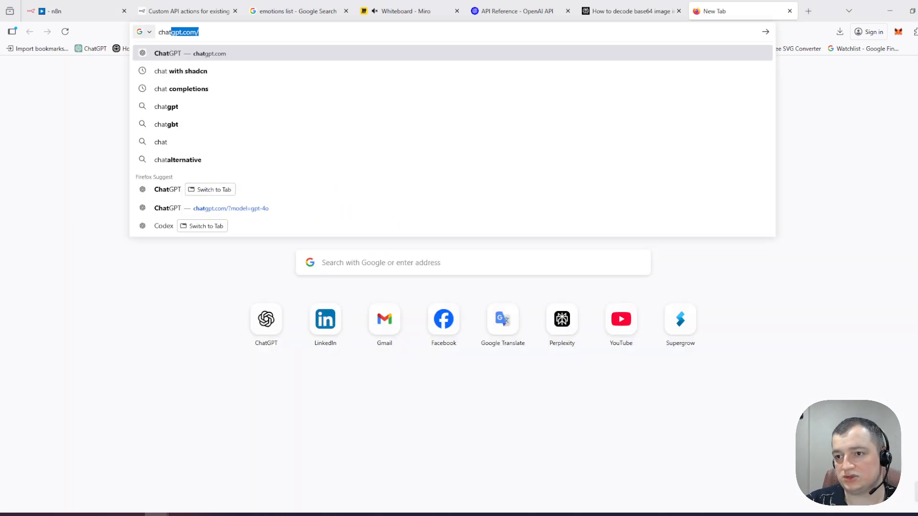
key("Return")
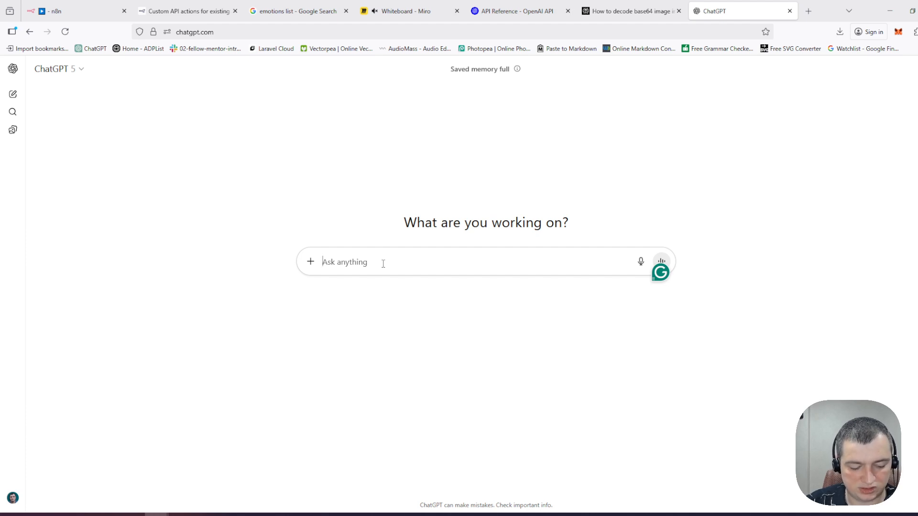
Step: Write the ChatGPT prompt line "Open canvas and help me write a PRD for project:" and start a new line below it
type("Open")
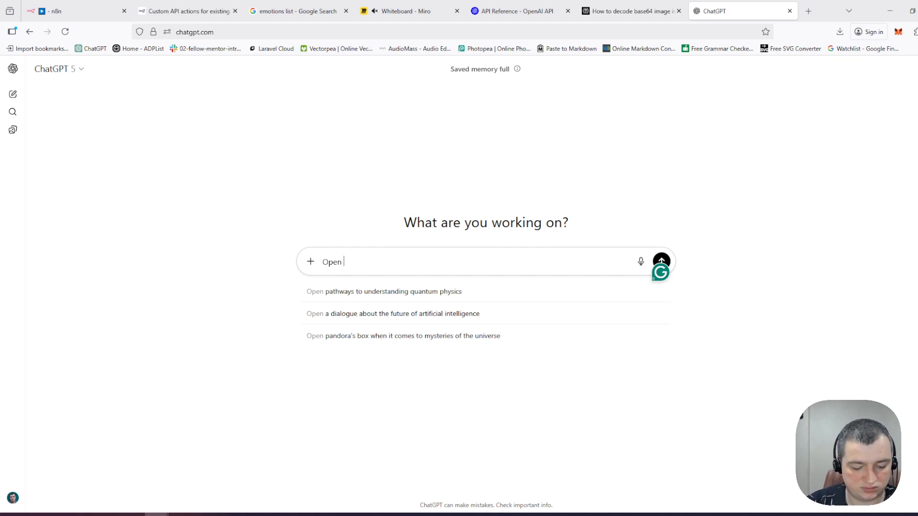
type("canvas and")
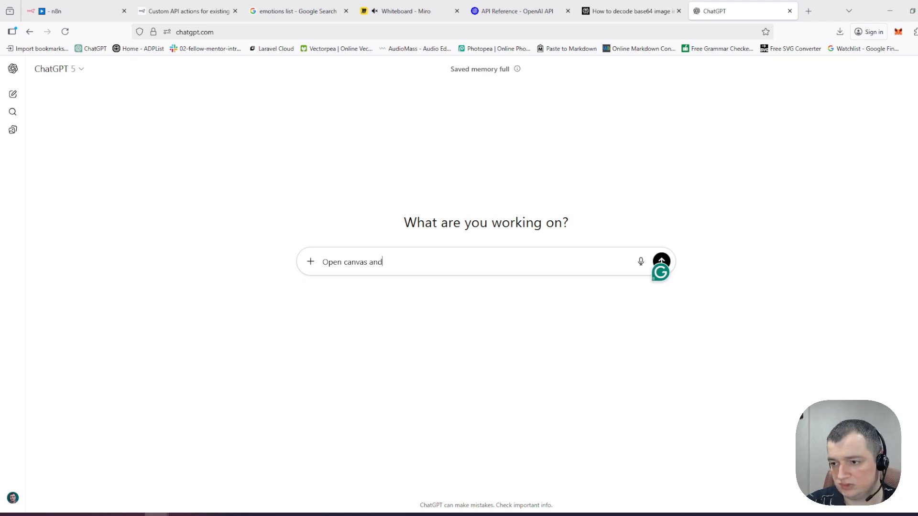
type(" help me wr")
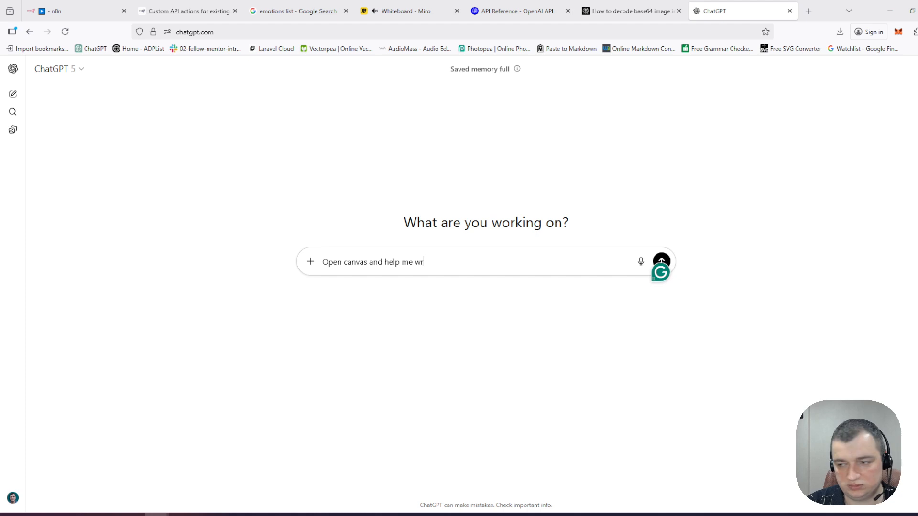
type("ite a prom")
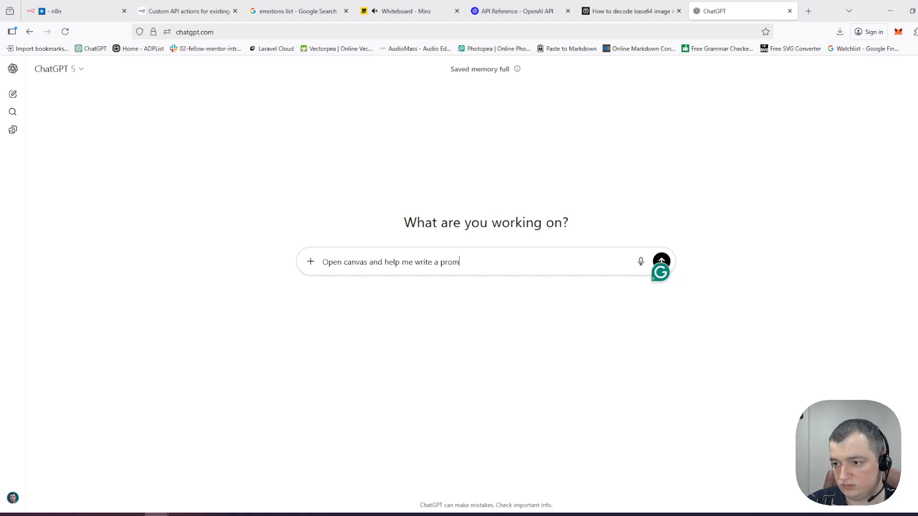
type("pt for projec")
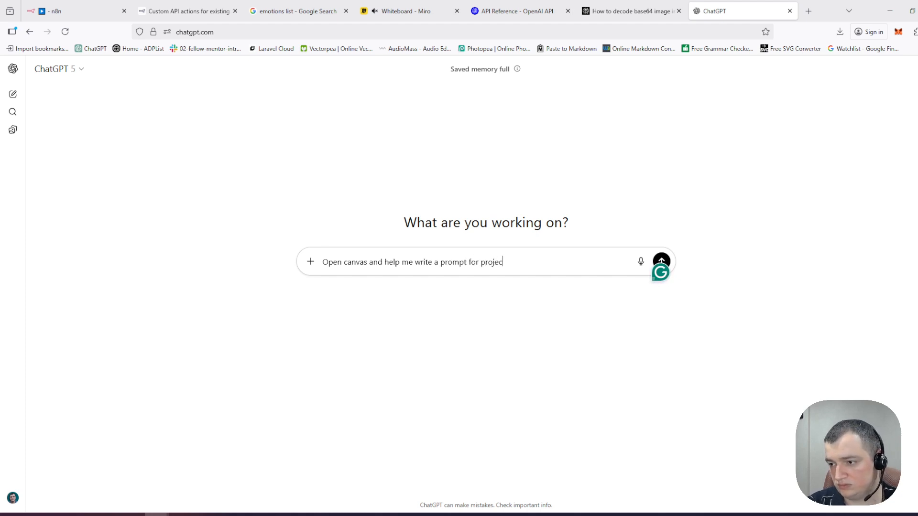
key("BackSpace")
key("BackSpace")
key("BackSpace")
key("BackSpace")
key("BackSpace")
key("BackSpace")
key("BackSpace")
key("BackSpace")
key("BackSpace")
key("BackSpace")
key("BackSpace")
key("BackSpace")
key("BackSpace")
key("BackSpace")
key("BackSpace")
key("BackSpace")
type("PRD for project:")
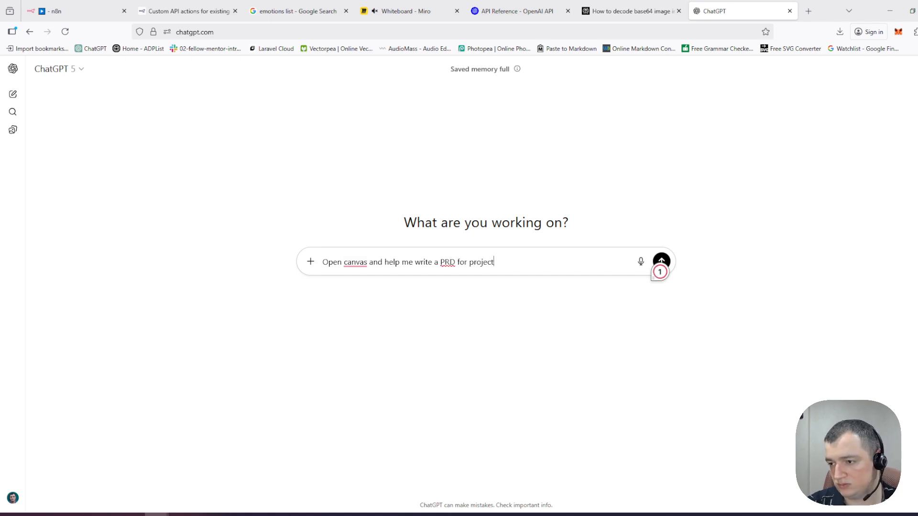
key("shift+Return")
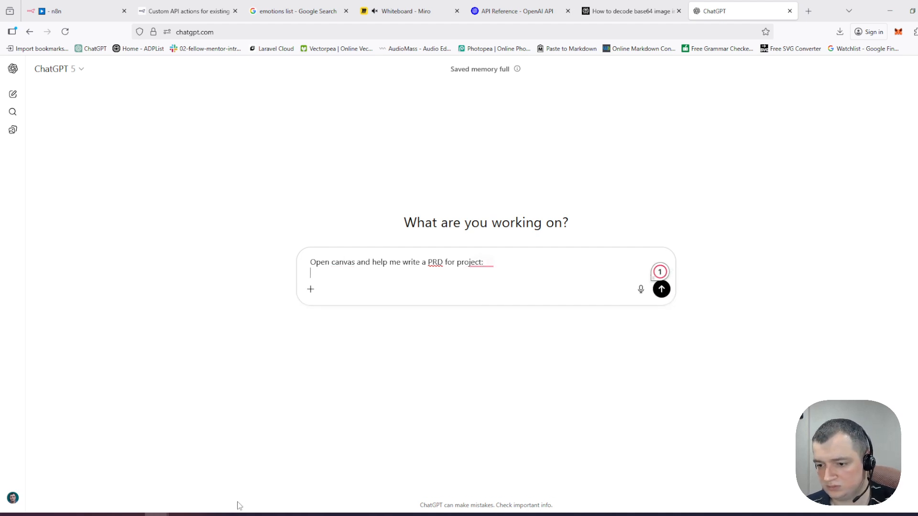
Step: Copy the project description from the "($50) Prompt monetization" sticky note into the prompt, separate it with a blank line, and send the prompt
left_click(229, 515)
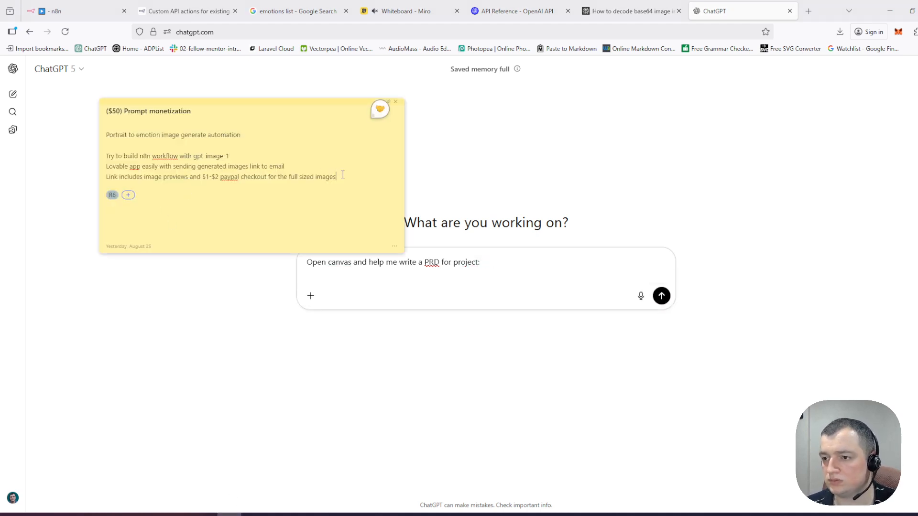
left_click_drag(349, 178, 91, 135)
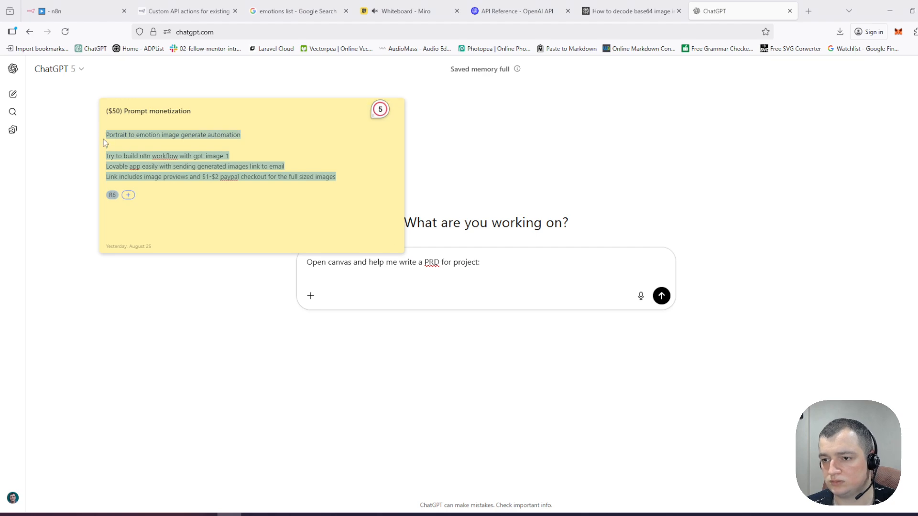
key("ctrl+c")
left_click(389, 277)
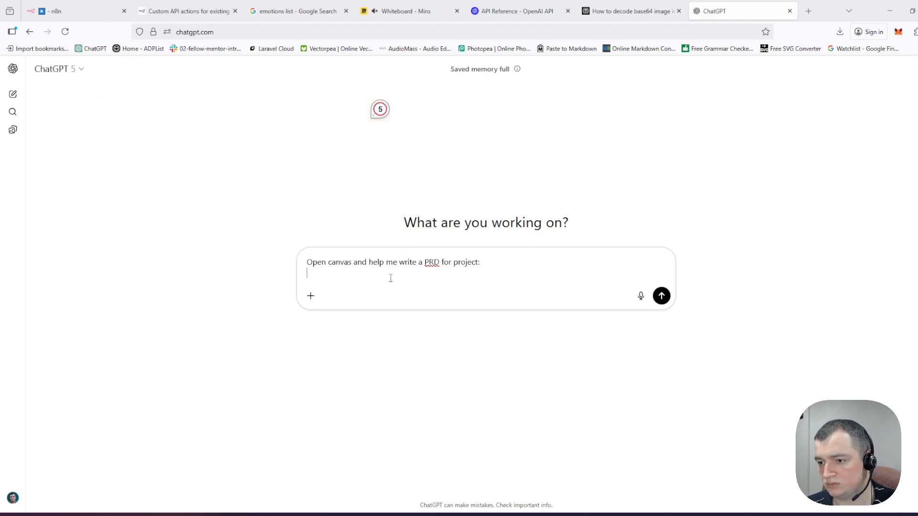
key("ctrl+v")
left_click(494, 267)
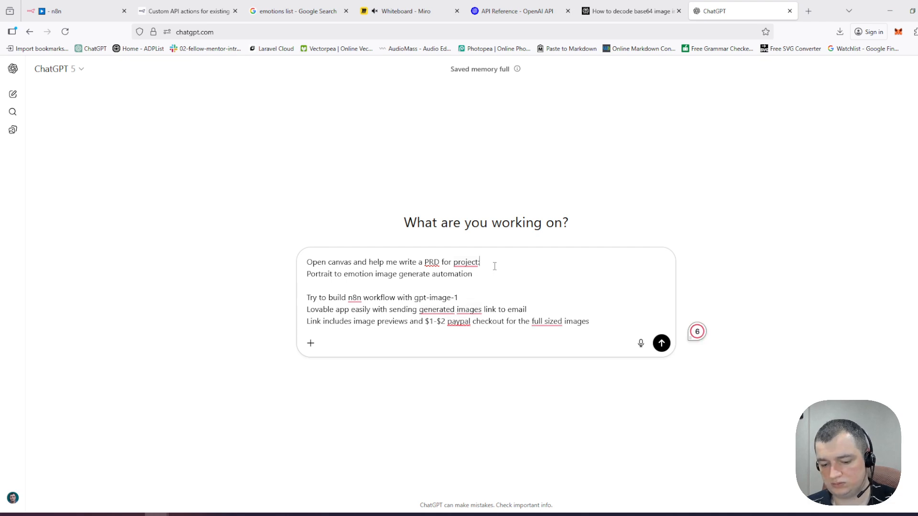
key("shift+Return")
key("Return")
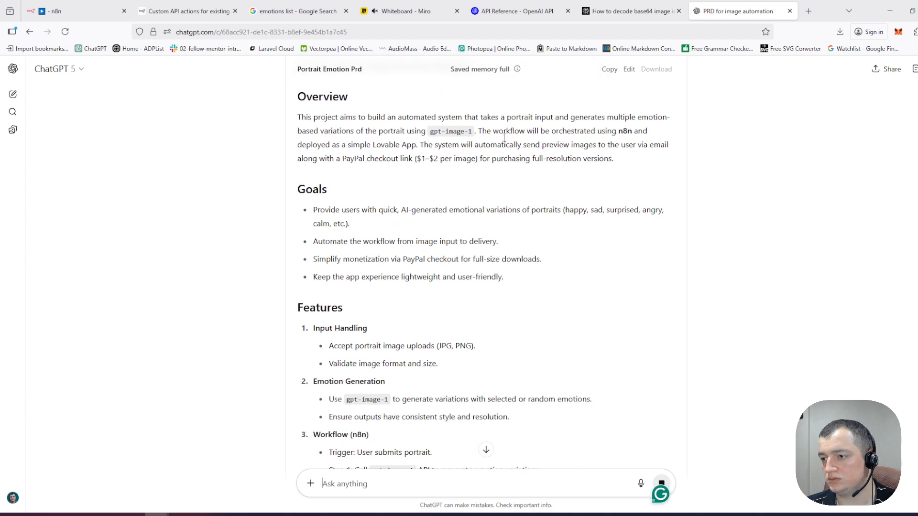
Step: Skim the generated PRD from its project title and overview through to Future Enhancements
scroll(564, 162, "up", 2)
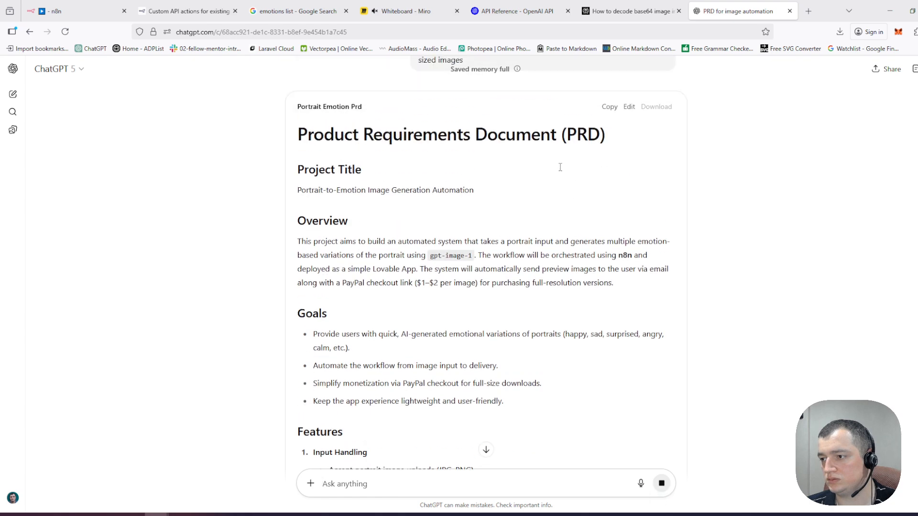
scroll(569, 176, "down", 1)
scroll(526, 181, "down", 1)
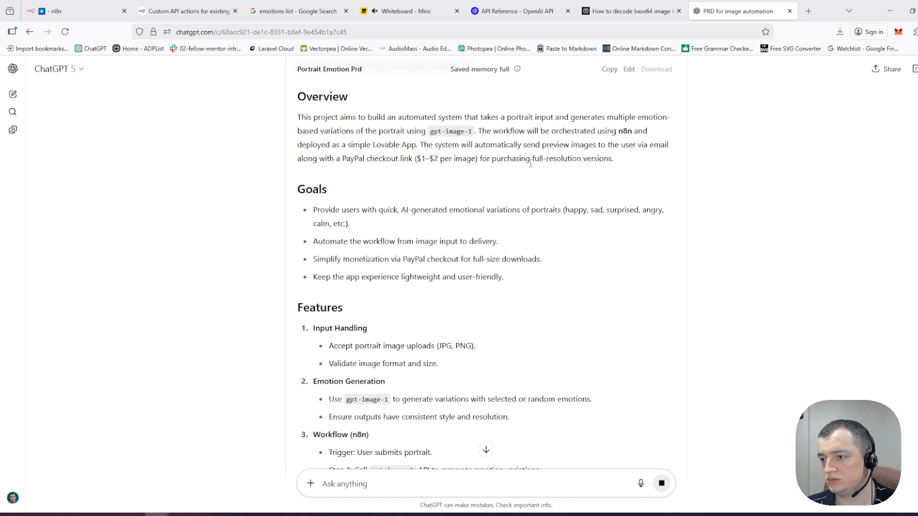
scroll(400, 225, "down", 1)
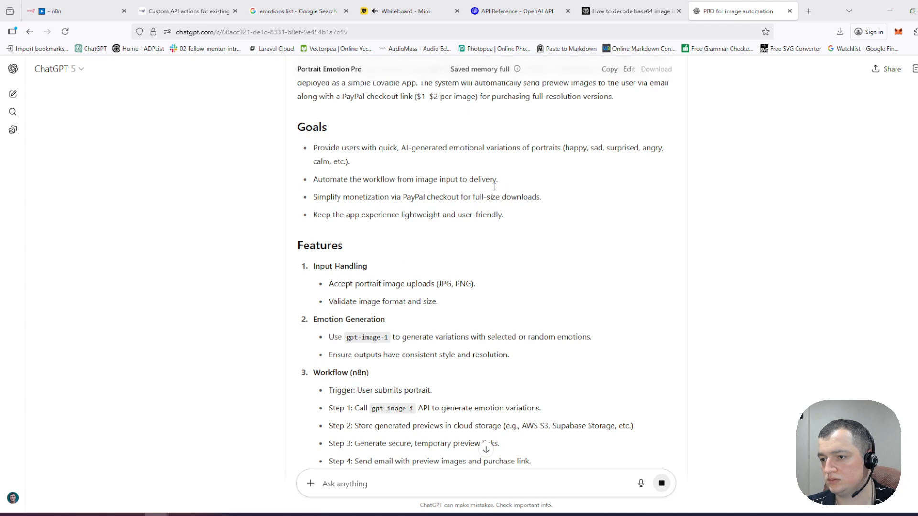
scroll(406, 201, "down", 16)
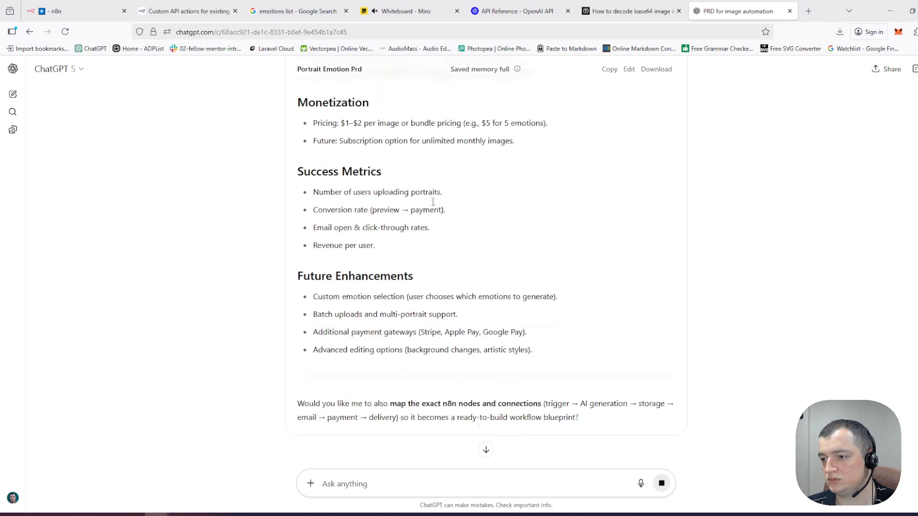
scroll(450, 204, "up", 8)
scroll(406, 237, "up", 9)
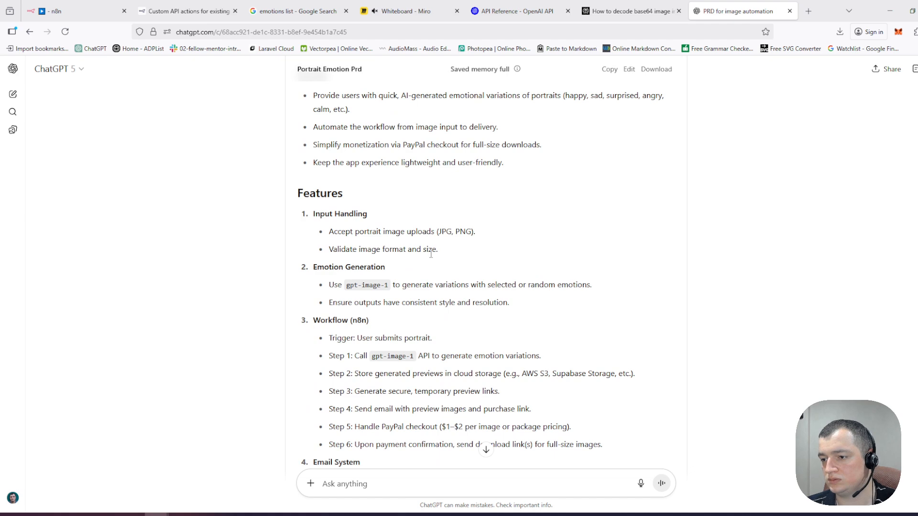
Step: Read the PRD's Features section, from input handling and the n8n workflow steps to payment and delivery, and its Technical Stack
scroll(411, 256, "down", 2)
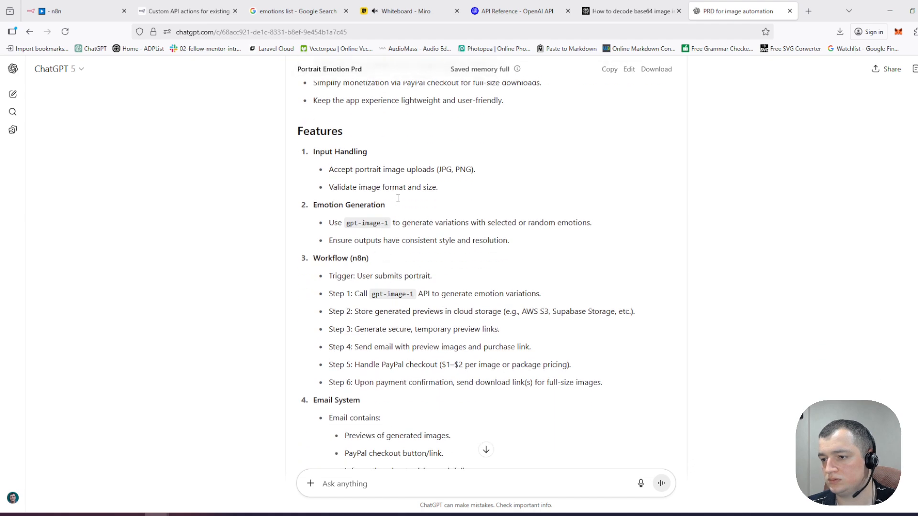
scroll(395, 189, "down", 2)
scroll(399, 196, "up", 2)
scroll(410, 285, "down", 2)
scroll(383, 239, "down", 2)
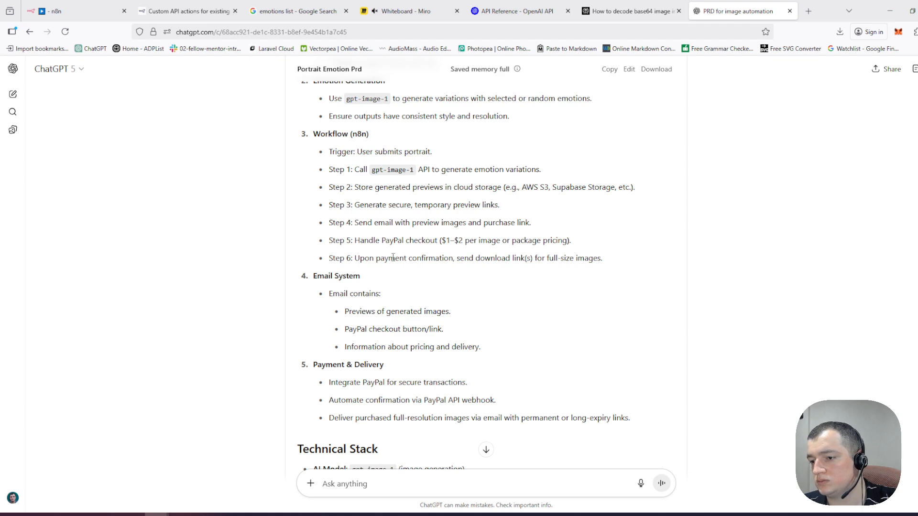
scroll(408, 260, "down", 1)
scroll(404, 251, "up", 3)
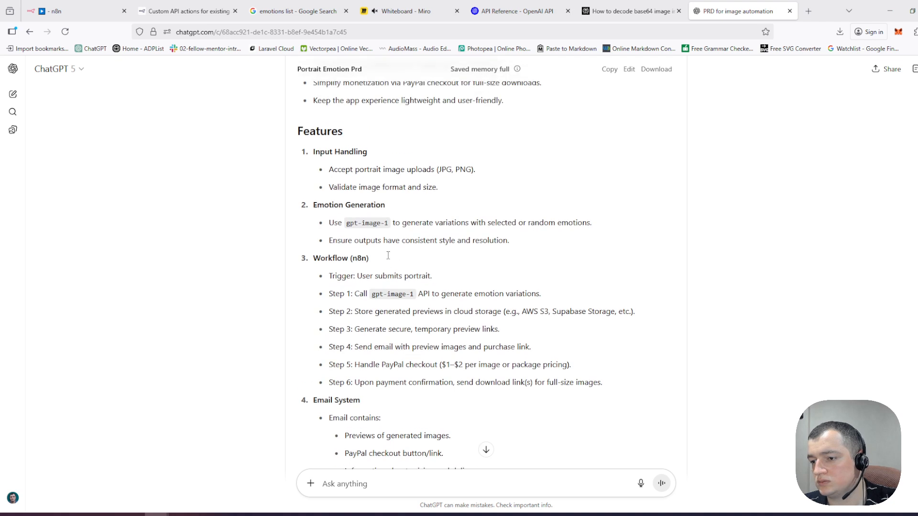
scroll(383, 248, "down", 1)
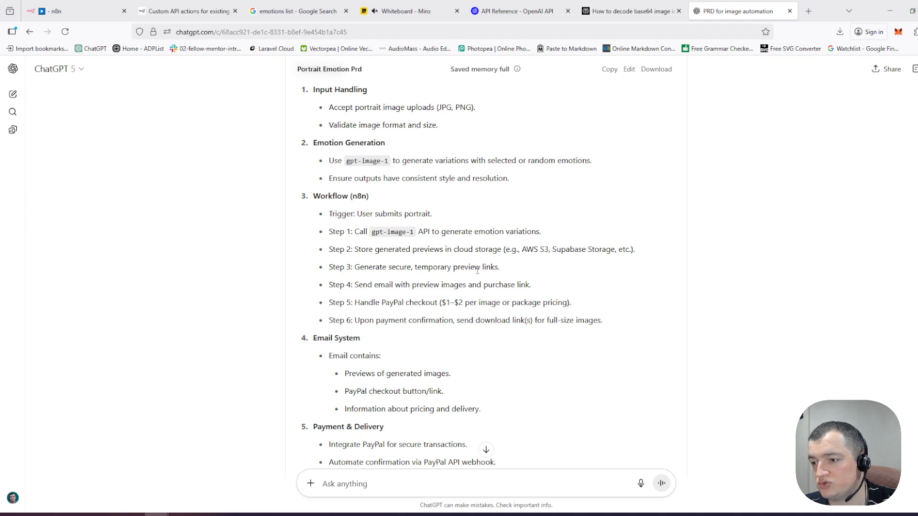
scroll(486, 276, "down", 3)
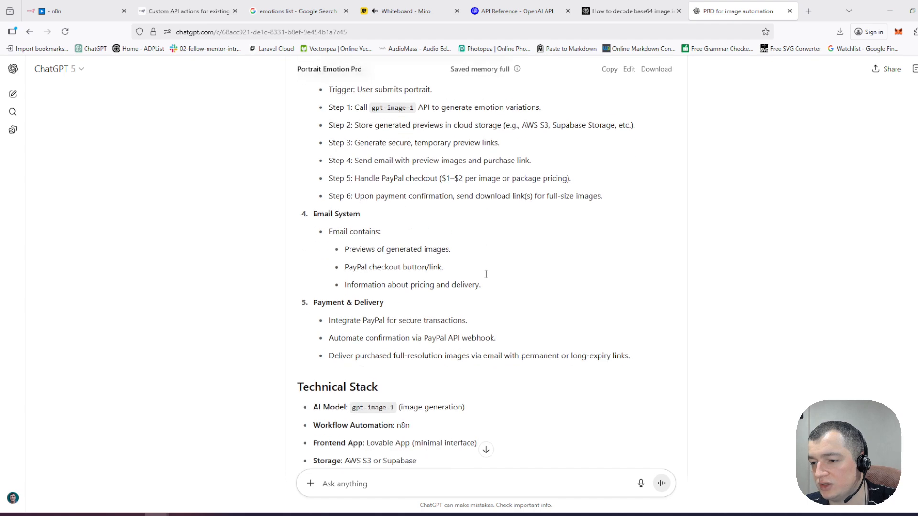
scroll(459, 268, "up", 2)
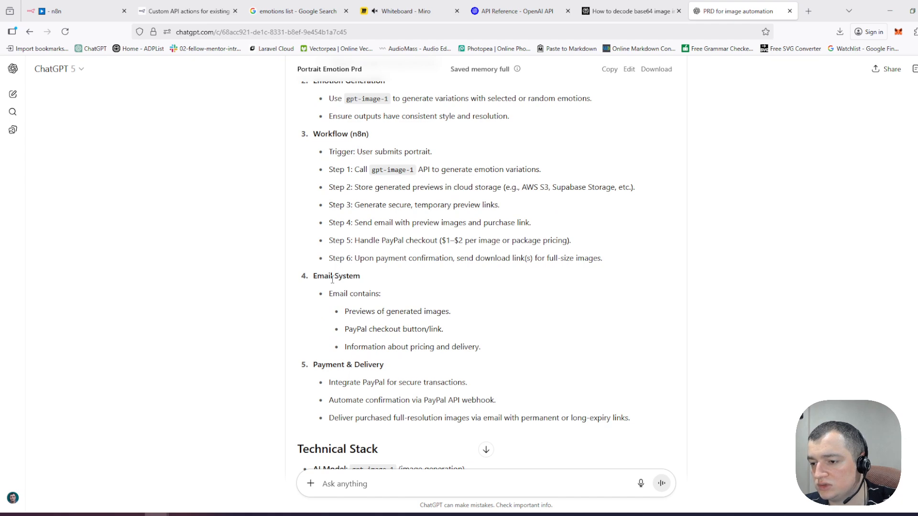
scroll(363, 321, "down", 2)
scroll(420, 307, "up", 2)
scroll(406, 324, "down", 2)
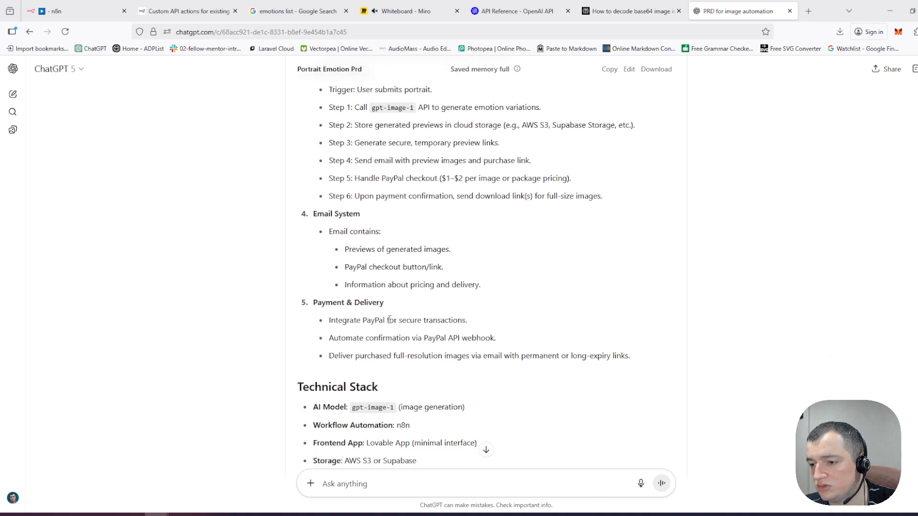
scroll(359, 296, "down", 2)
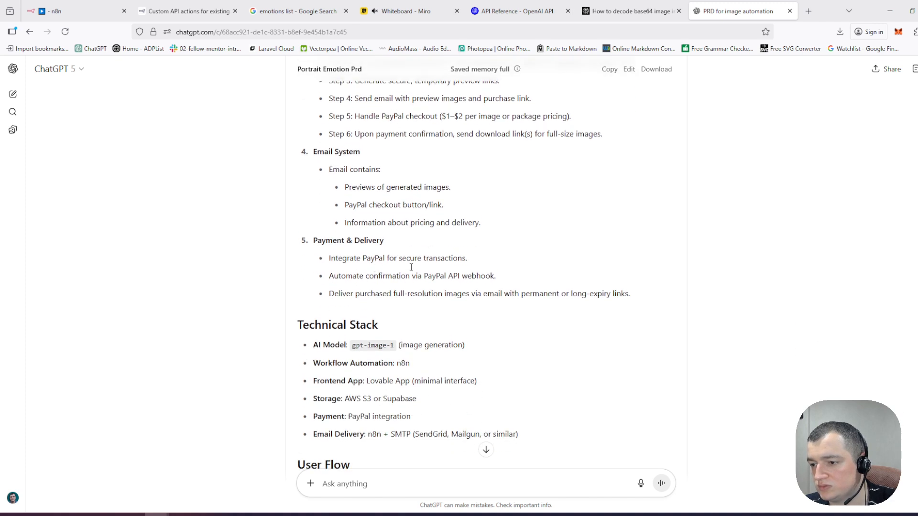
Step: Look at the n8n workflow canvas, and go over the whole PRD in ChatGPT again, including the original prompt and the closing workflow blueprint offer
left_click(77, 11)
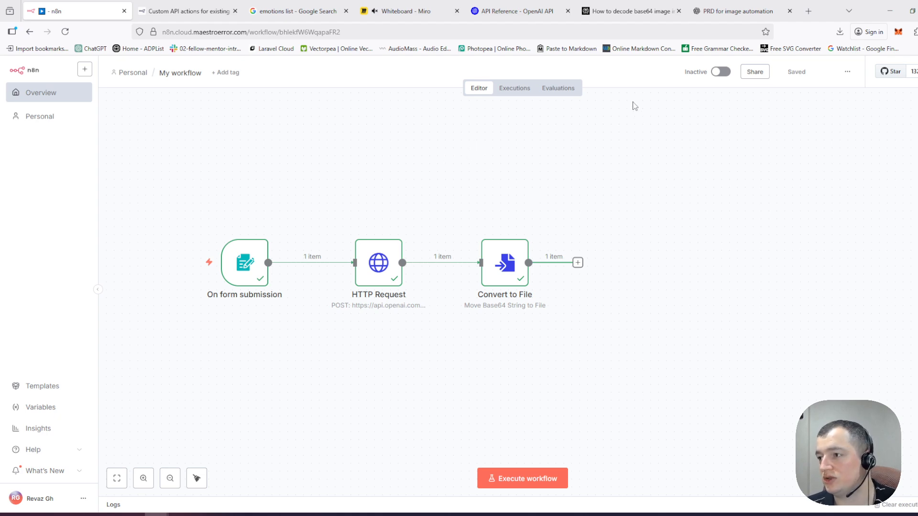
left_click(756, 4)
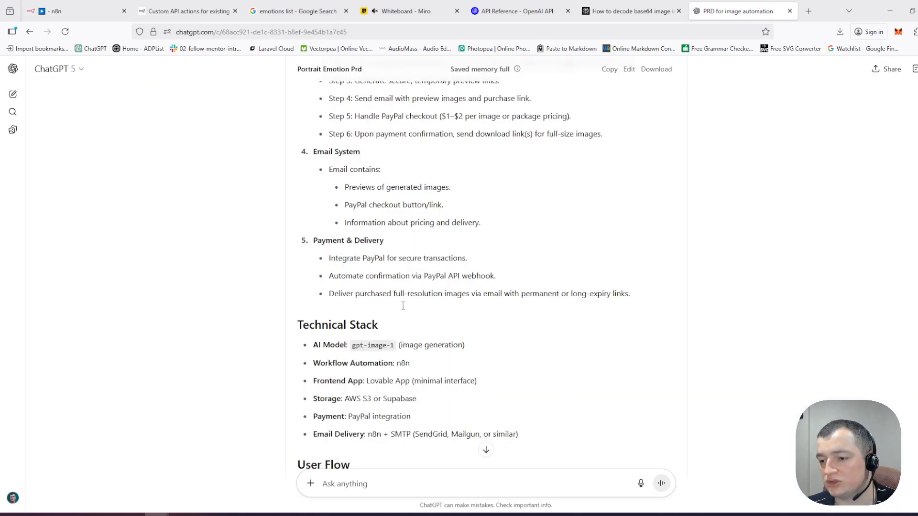
scroll(403, 306, "down", 10)
scroll(395, 313, "up", 15)
scroll(391, 254, "up", 1)
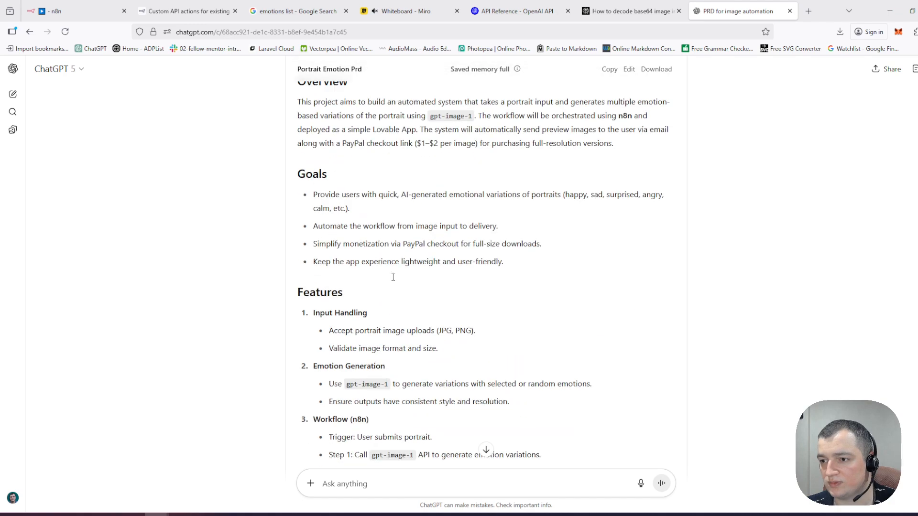
scroll(410, 231, "up", 8)
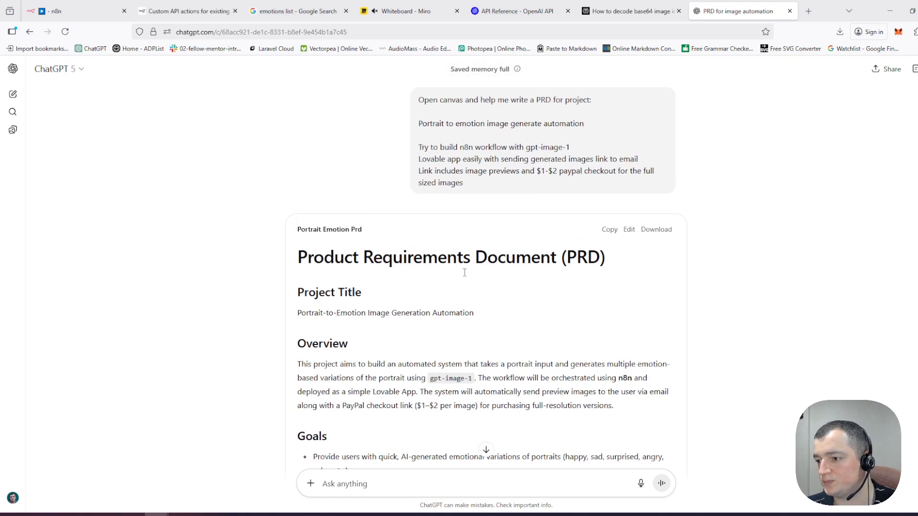
scroll(392, 191, "down", 6)
scroll(382, 174, "up", 4)
double_click(381, 193)
scroll(423, 266, "down", 20)
double_click(442, 286)
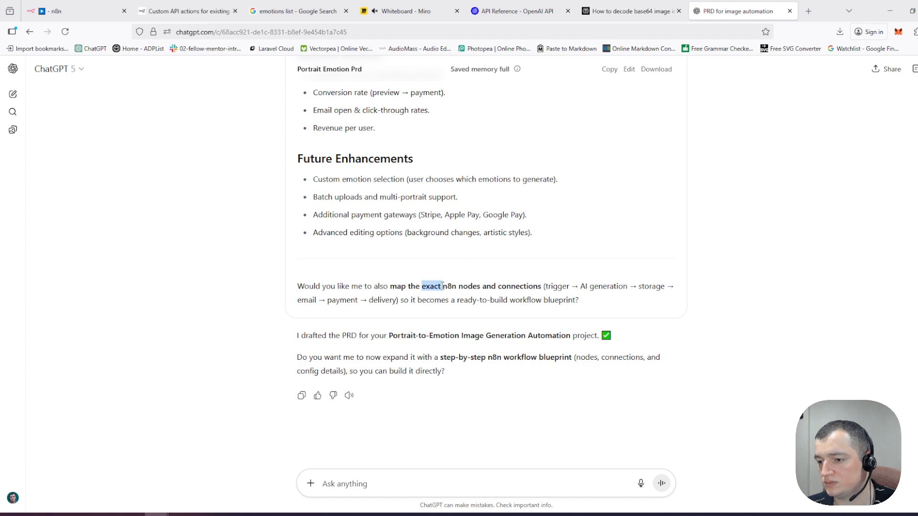
left_click_drag(438, 249, 409, 183)
left_click(409, 182)
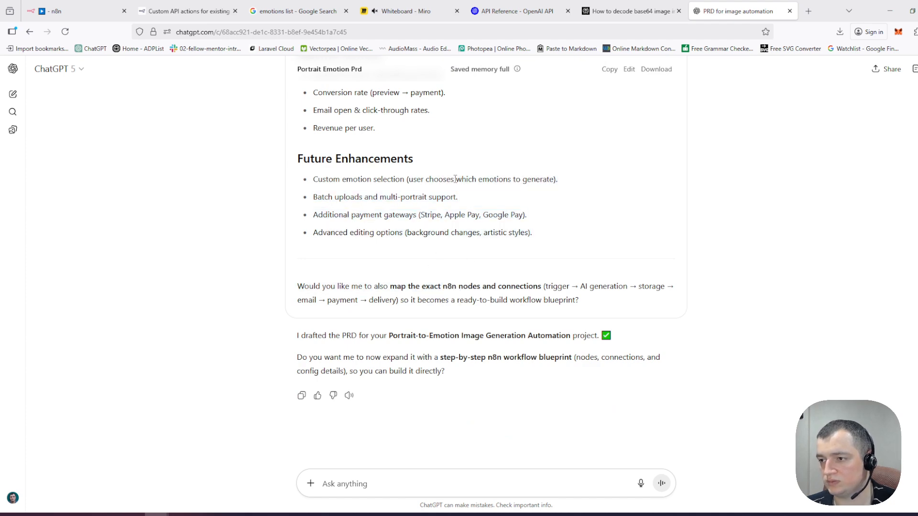
Step: Open the Portrait Emotion Prd document for editing in the ChatGPT canvas and look through its sections
scroll(425, 179, "up", 10)
left_click(629, 68)
scroll(415, 248, "down", 1)
scroll(415, 247, "down", 9)
scroll(430, 262, "up", 4)
scroll(446, 284, "down", 5)
scroll(447, 284, "up", 4)
Step: Begin a follow-up message in the chat with "We are going to", checking the PRD's workflow and technical stack sections
left_click(72, 474)
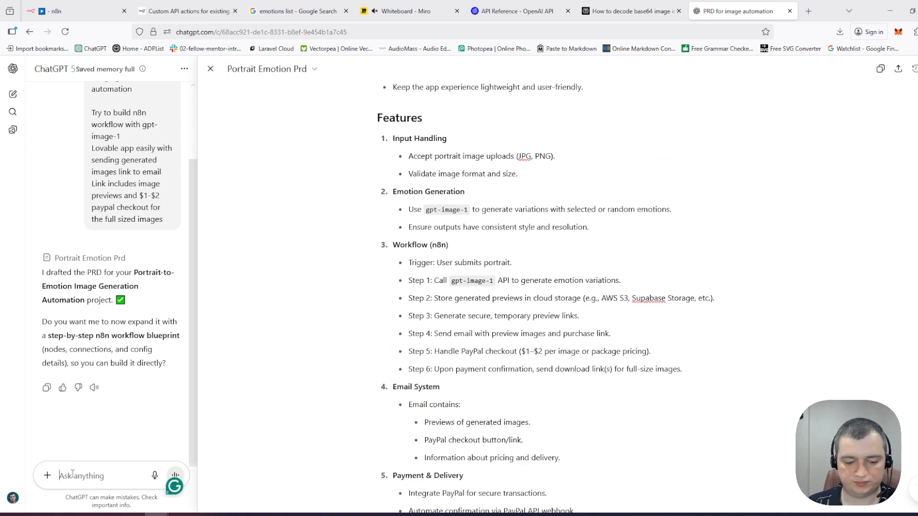
type("Please")
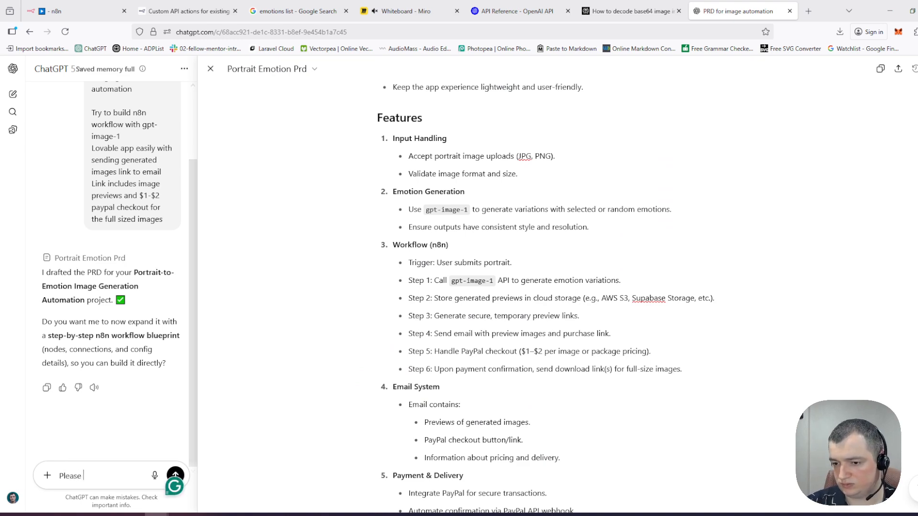
key("ctrl+a")
type("We")
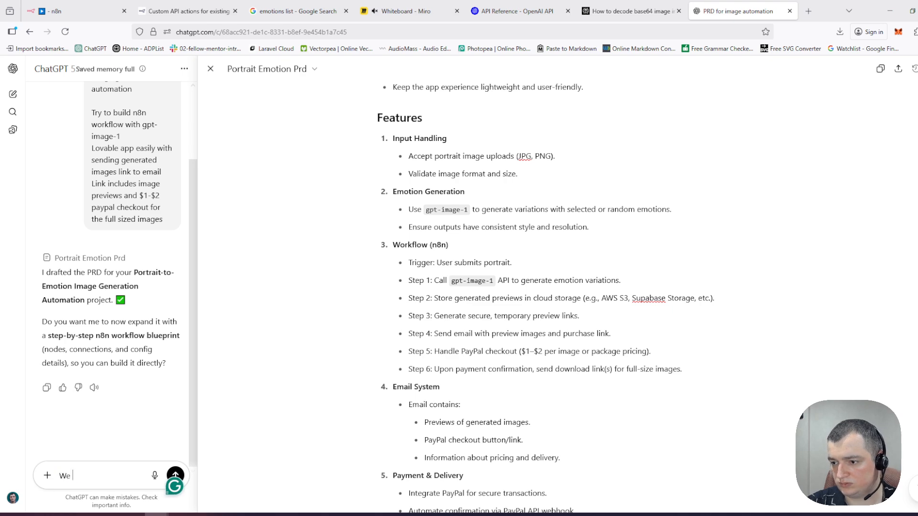
scroll(483, 361, "down", 3)
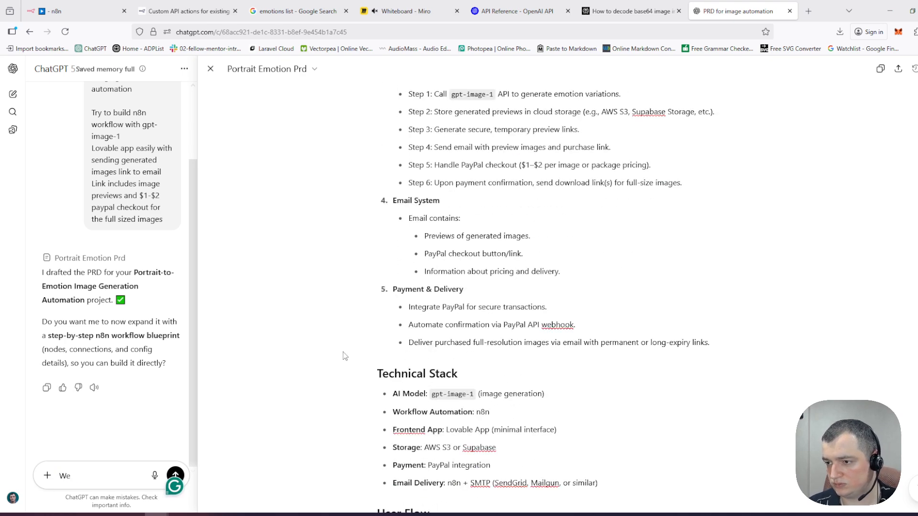
scroll(433, 327, "up", 3)
scroll(433, 327, "up", 2)
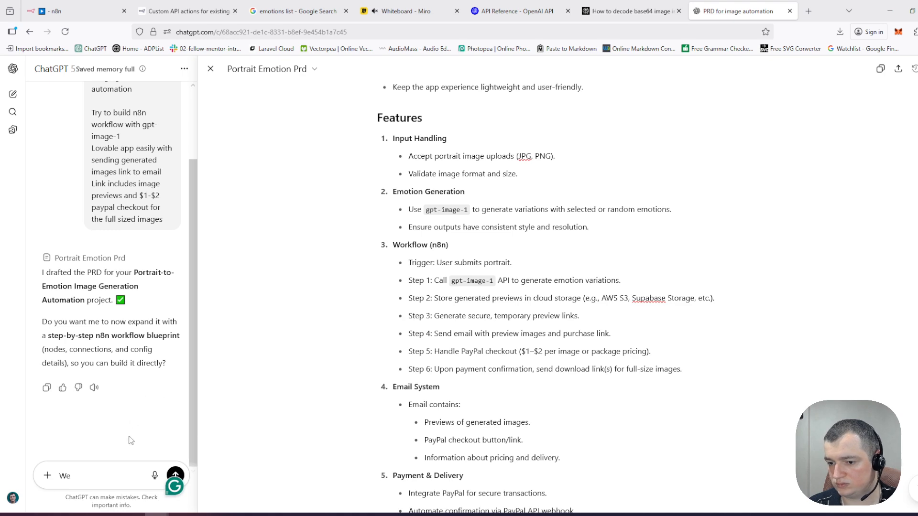
key("ctrl+a")
type("We a")
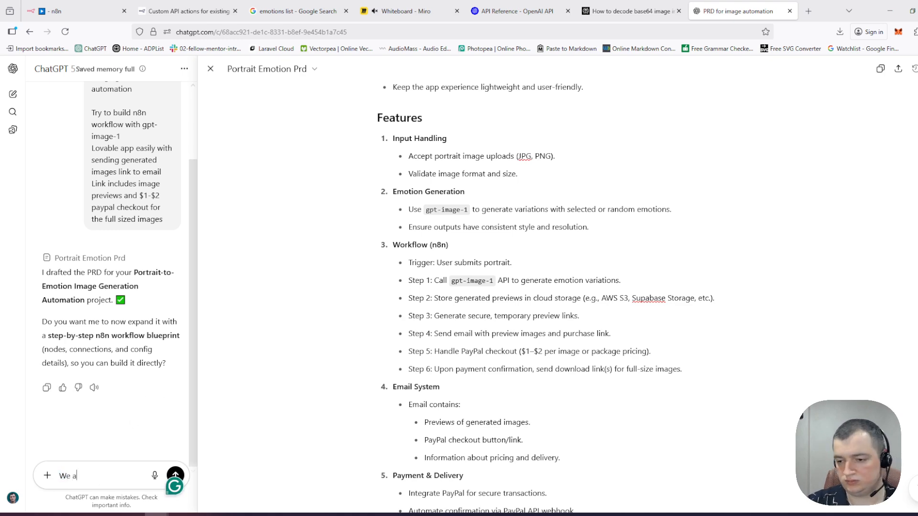
type("re going to create")
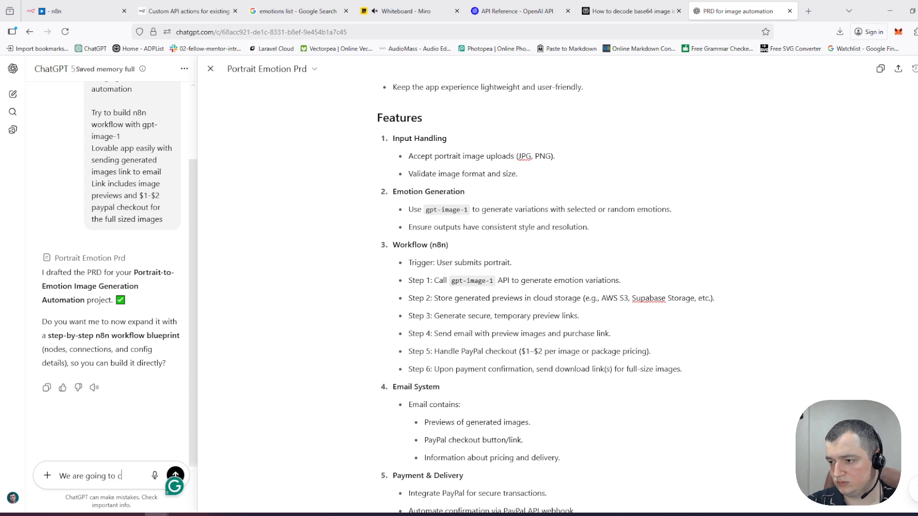
key("BackSpace")
key("BackSpace")
key("BackSpace")
key("BackSpace")
key("BackSpace")
key("BackSpace")
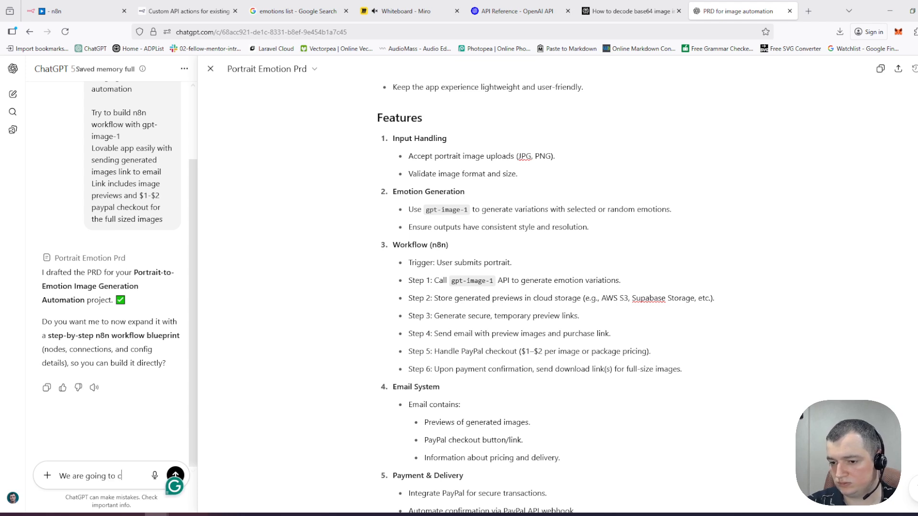
Step: Continue the message with "store images in supabase via Lovable app as well as generating temporary links"
type("store images vi")
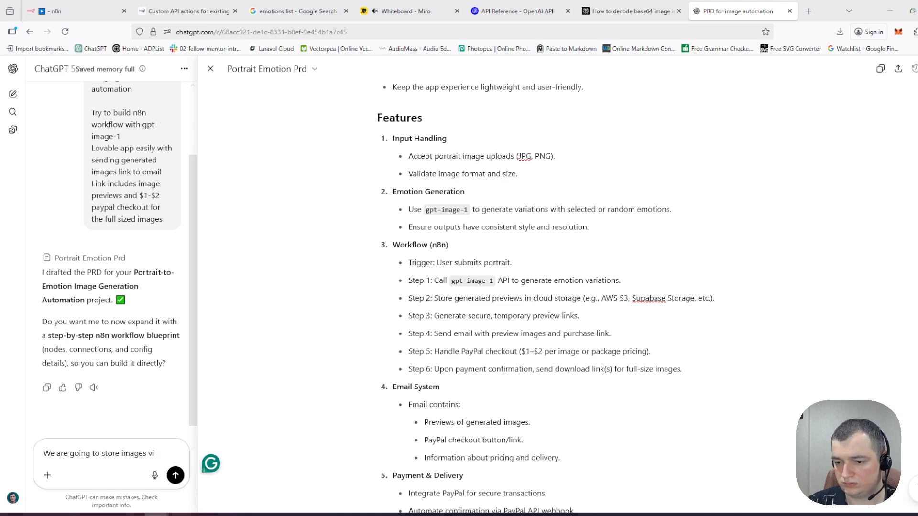
key("BackSpace")
type("in su")
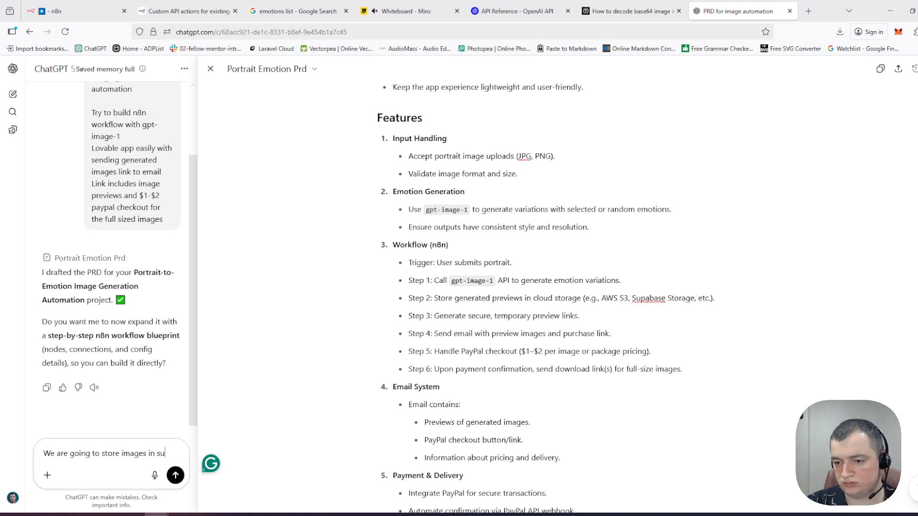
type("pabase via Lovable app a")
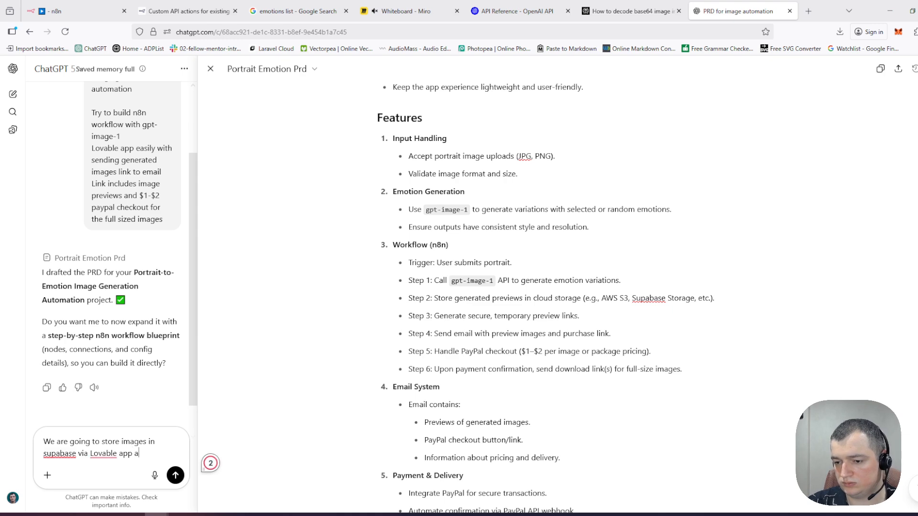
type("s well as ")
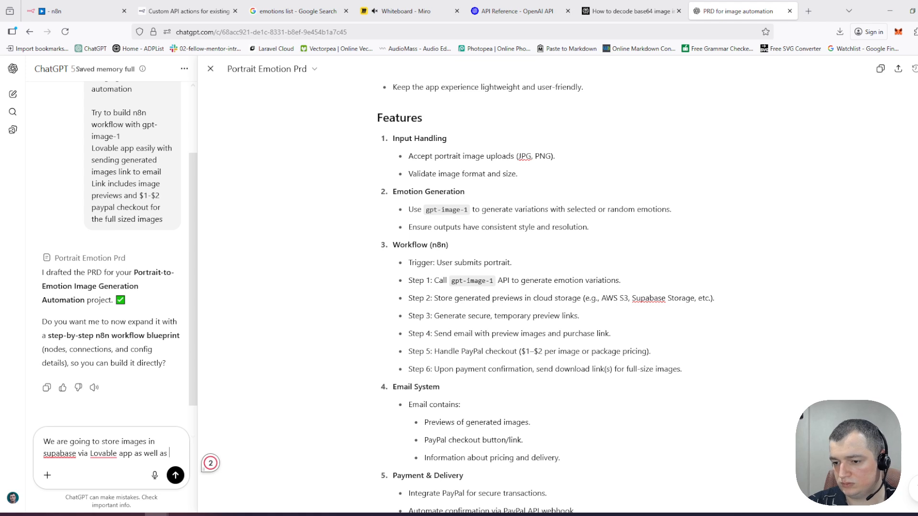
type("g")
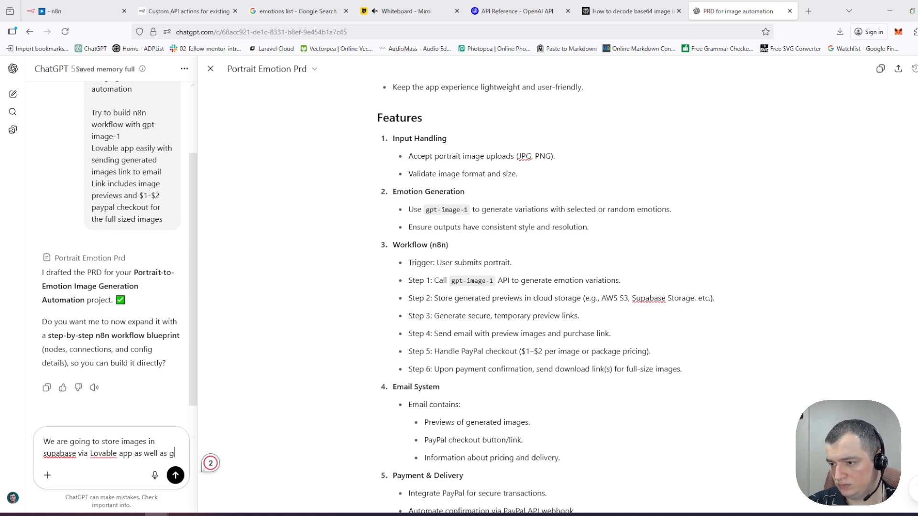
type("enerating temporary links")
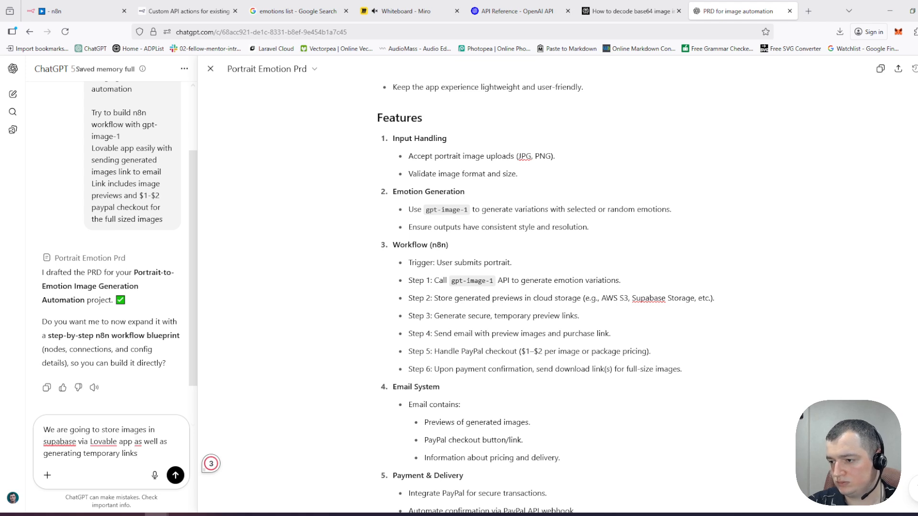
Step: Add the sentence "We will need separate workflow for sending the email" to the draft message
type(". We will need ")
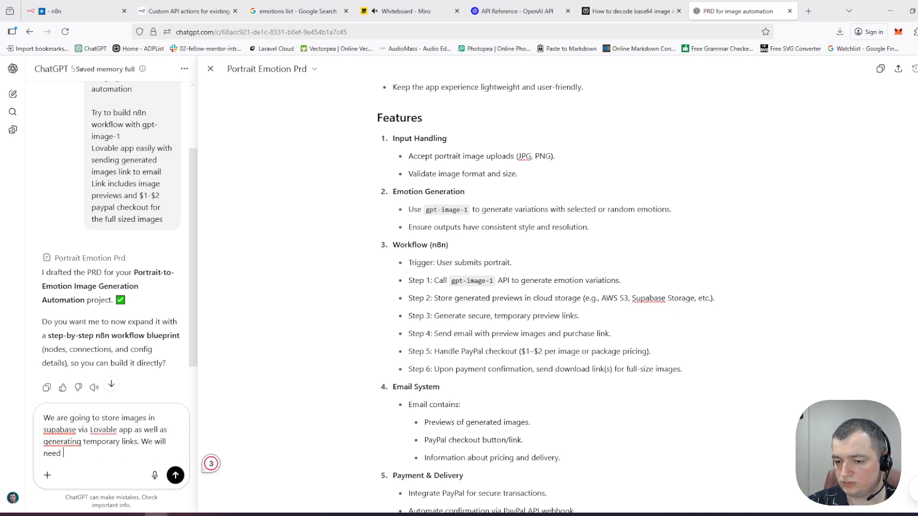
type("separate wor")
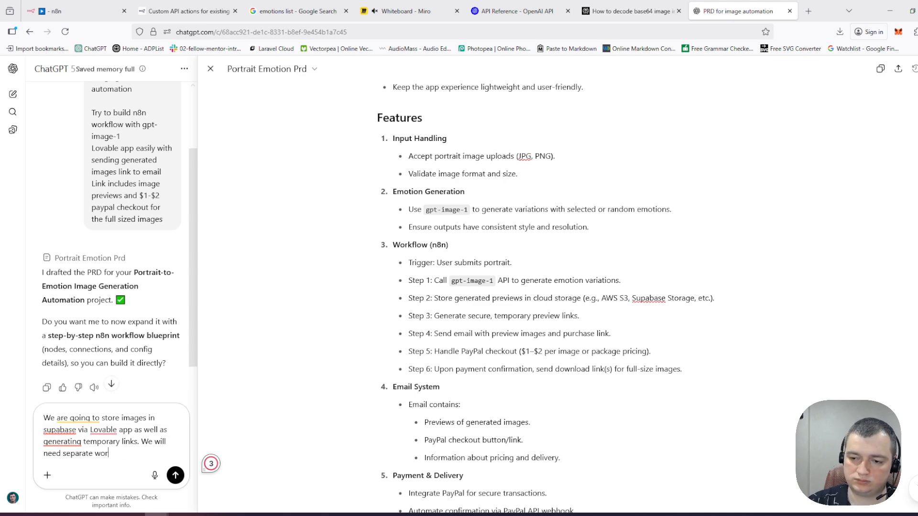
type("kflow for auto")
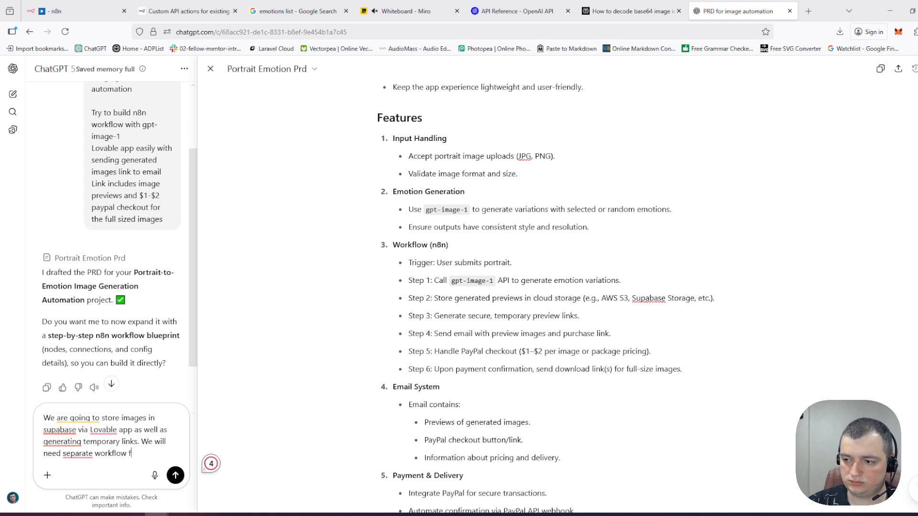
key("BackSpace")
key("BackSpace")
key("BackSpace")
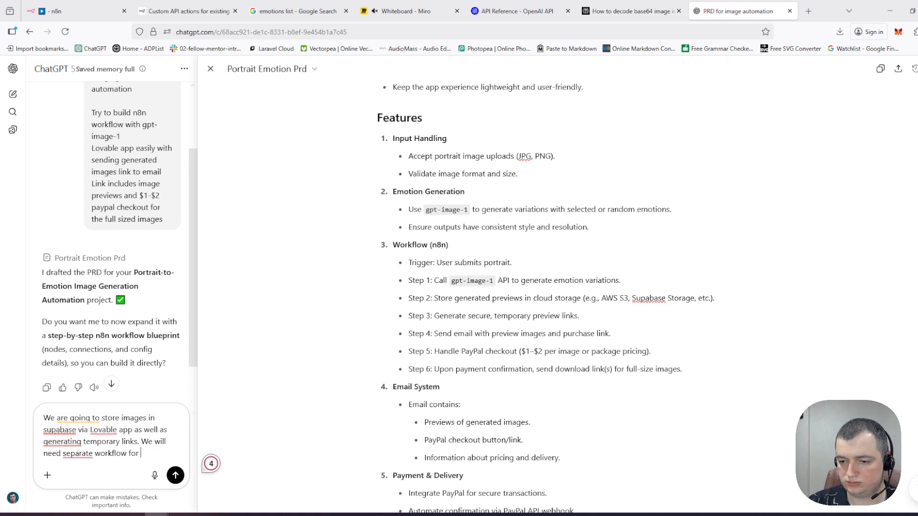
type("send")
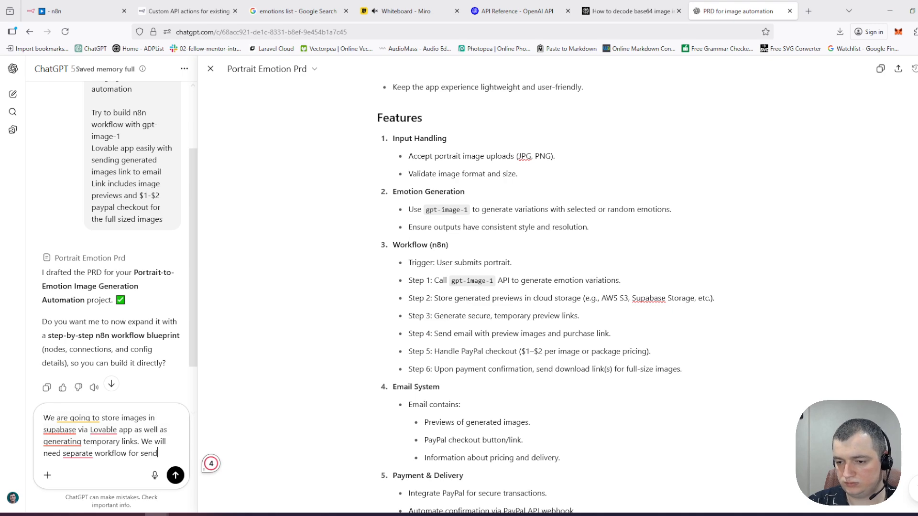
type("ing the email")
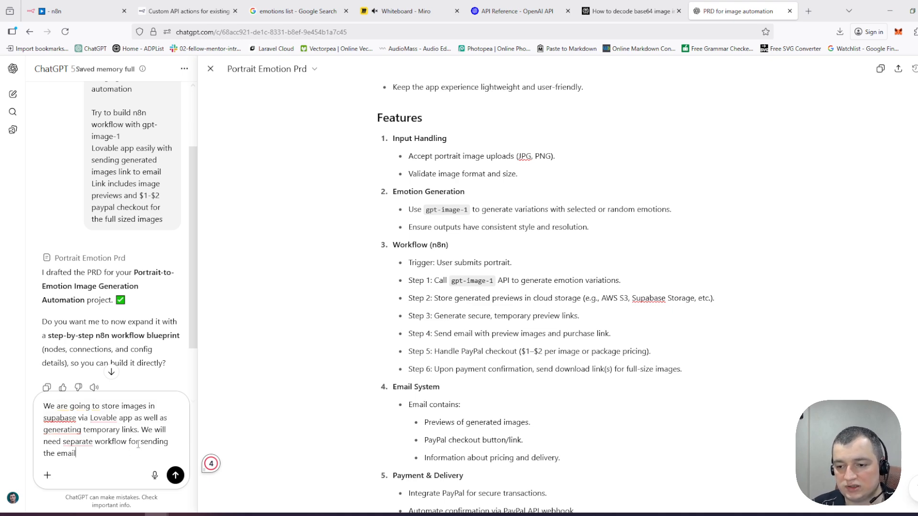
Step: Delete the sentence about a separate email workflow from the draft message
left_click_drag(141, 430, 132, 455)
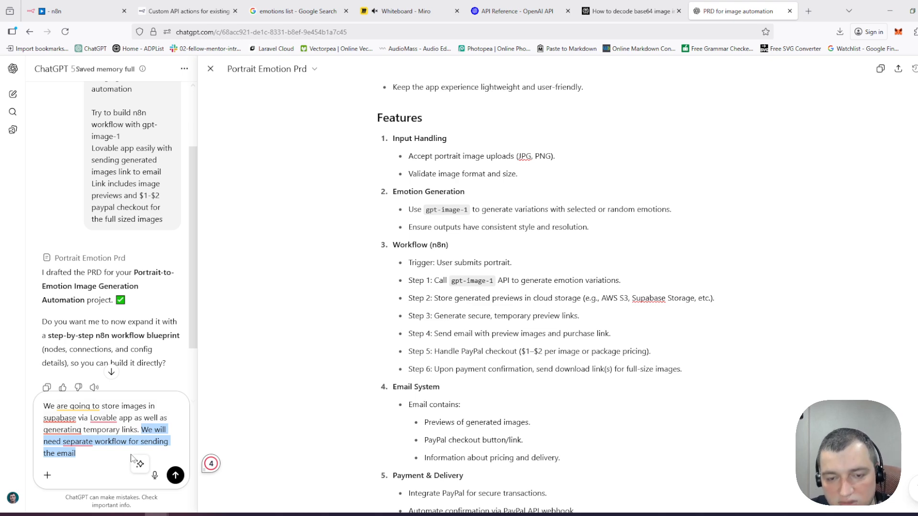
left_click(94, 454)
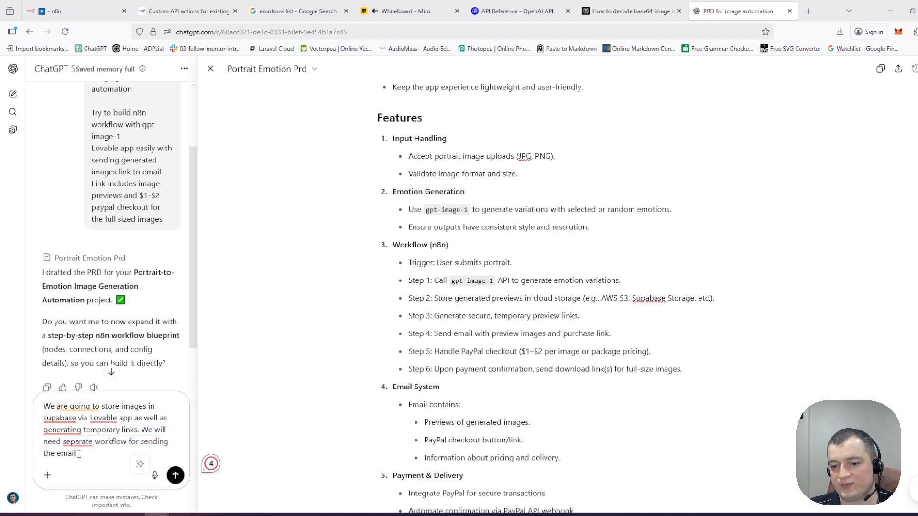
left_click_drag(94, 454, 141, 434)
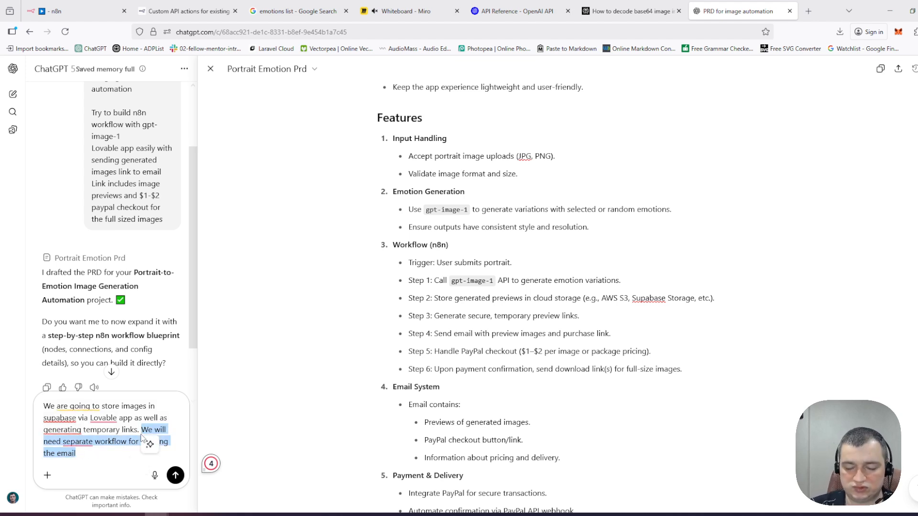
key("BackSpace")
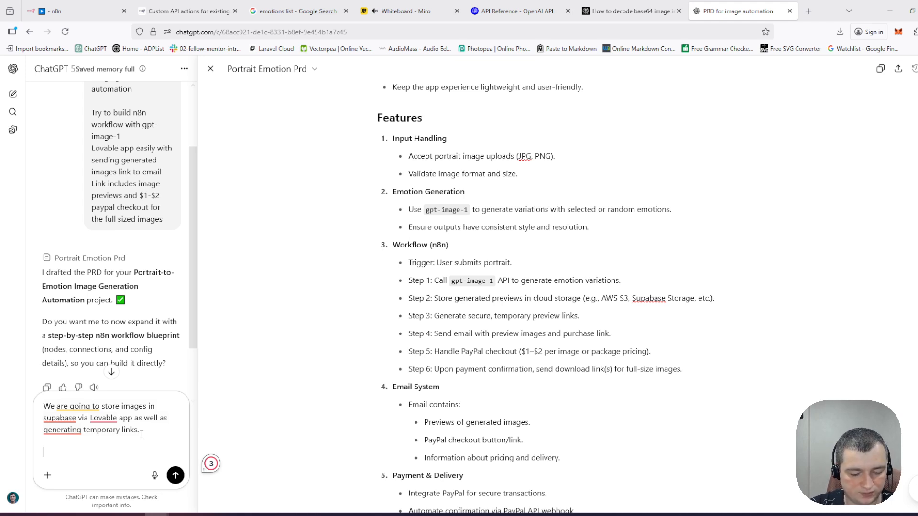
Step: Start a new paragraph with "The first workflow should save the email and", and correct the verb before "temporary links" to "generate"
type("The f")
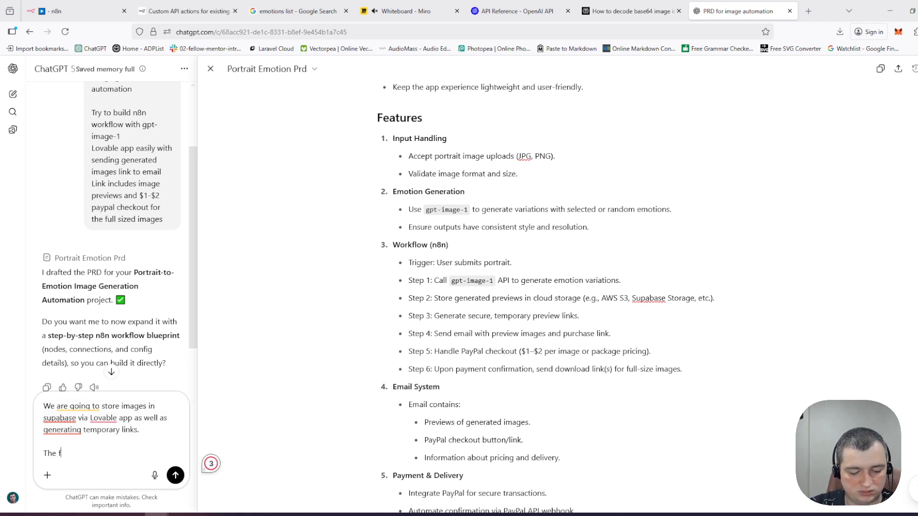
type("irst workflo")
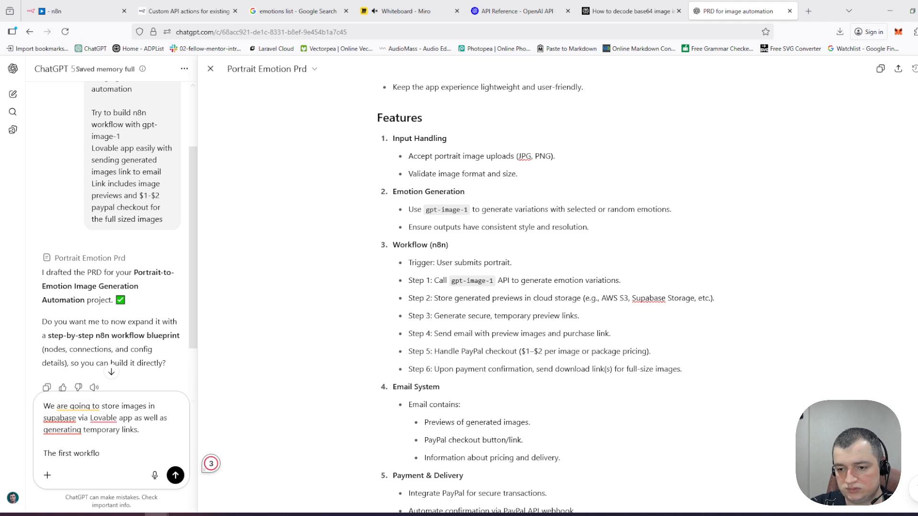
type("w shoul")
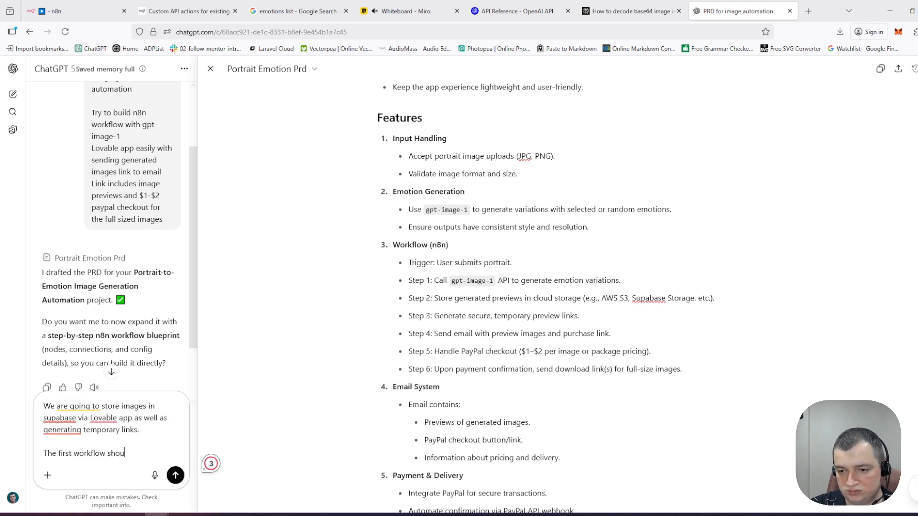
type("d")
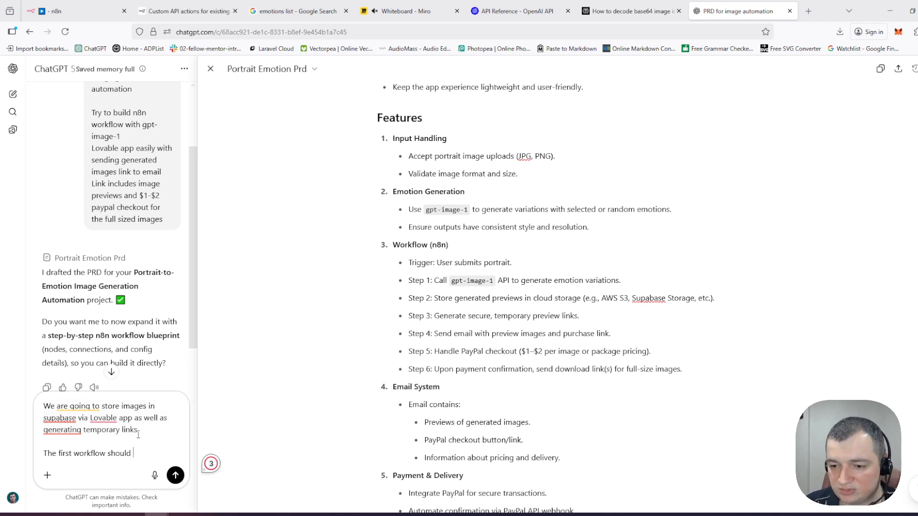
mouse_move(74, 431)
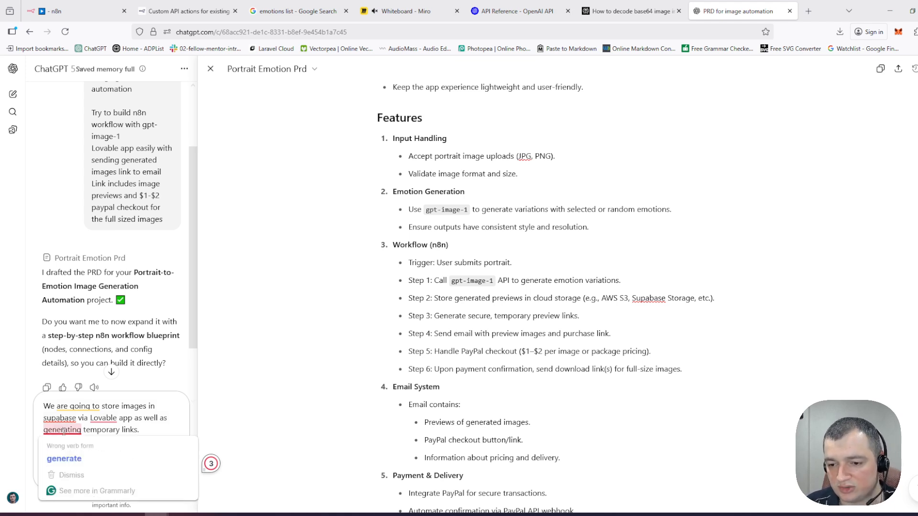
left_click(78, 453)
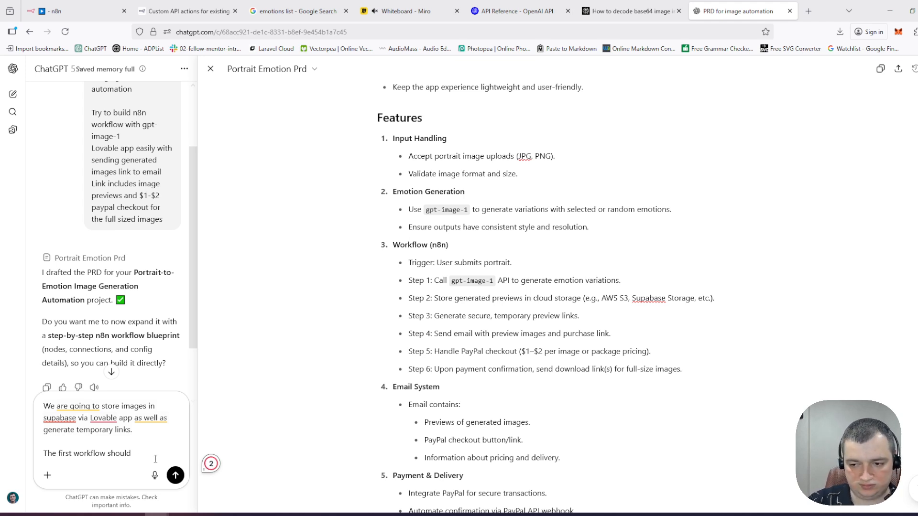
type("save the")
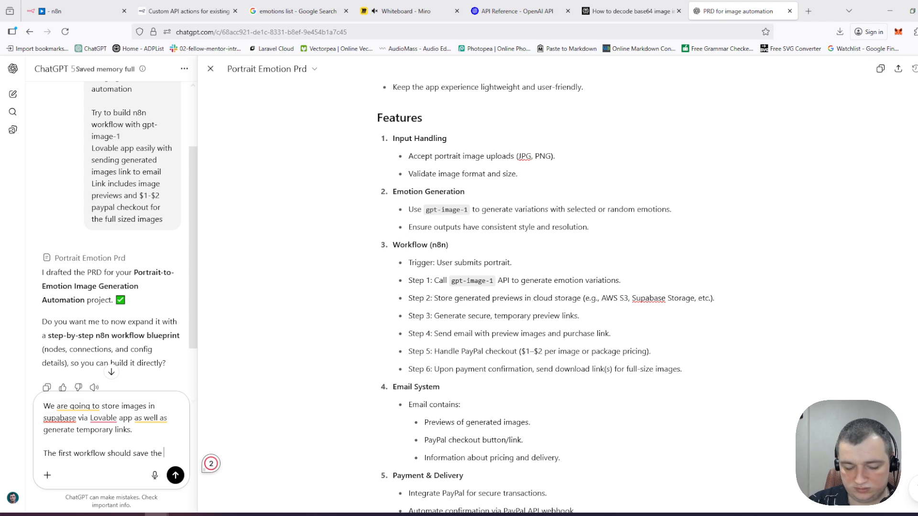
type(" email and")
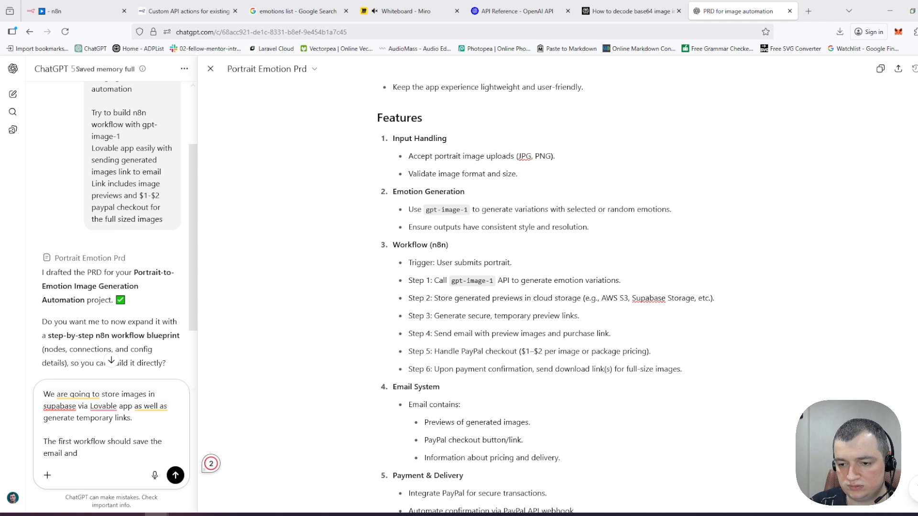
Step: Reword the second paragraph to "The first step:" and start a new line beneath it with "User"
double_click(74, 441)
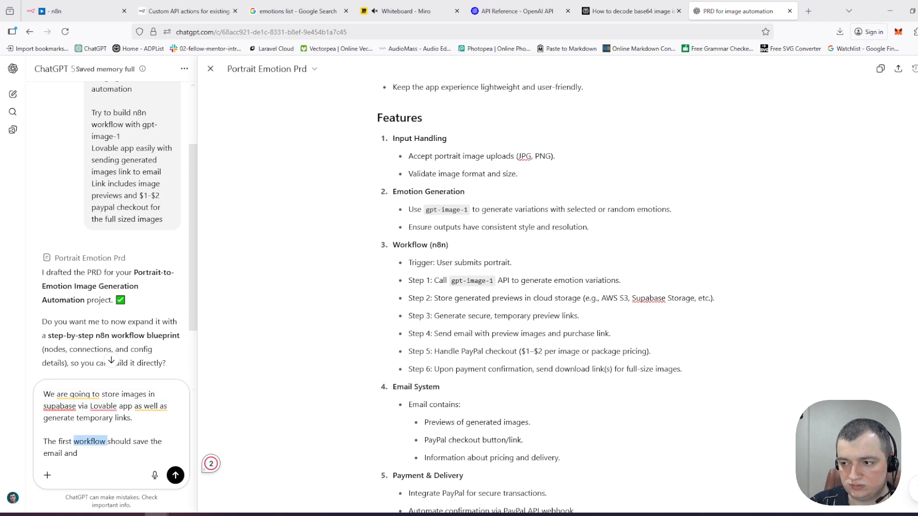
key("ctrl+shift+Right")
key("ctrl+shift+Right")
key("ctrl+shift+Right")
key("ctrl+shift+Right")
key("ctrl+shift+Right")
key("BackSpace")
type("step:")
key("shift+Return")
type("User")
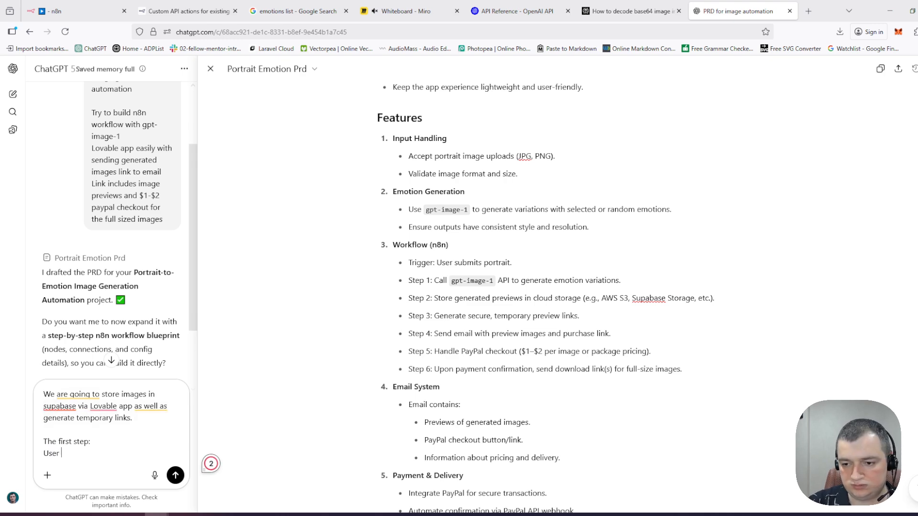
Step: Insert the line "Please update the PRD with following information:" above "The first step:" in the draft message, leaving blank lines before it
key("shift+Return")
key("shift+Return")
type("Please update ")
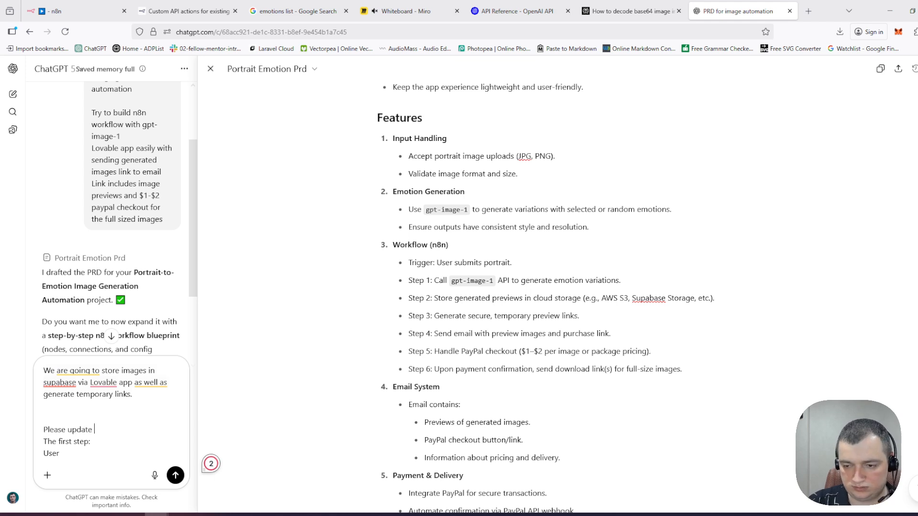
type("the PRD")
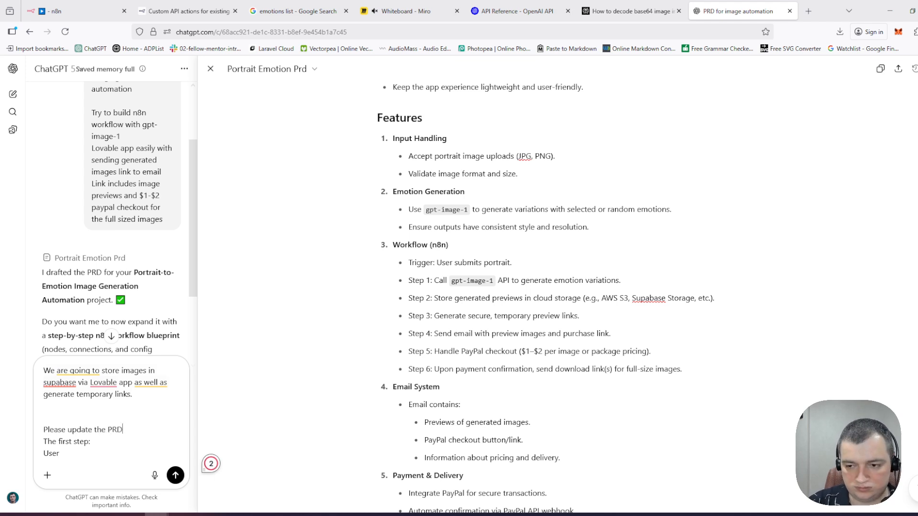
type(" with wo")
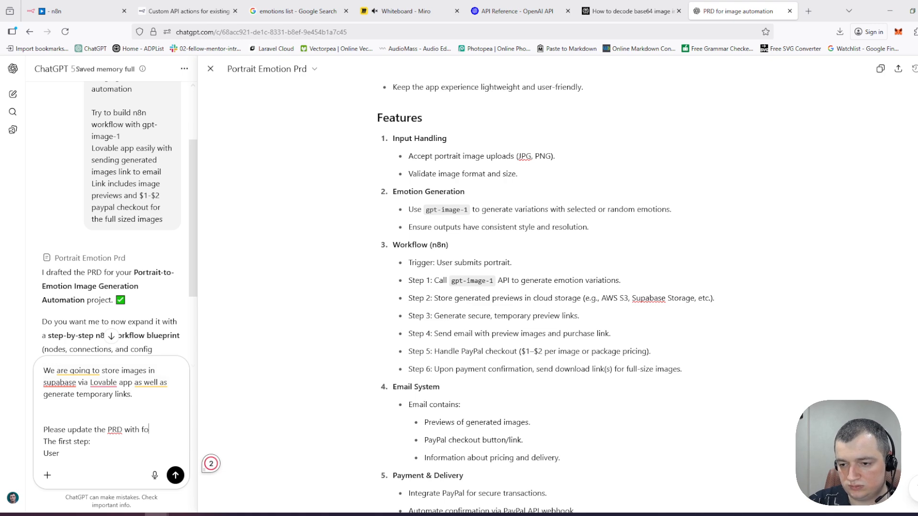
type("llowing informate")
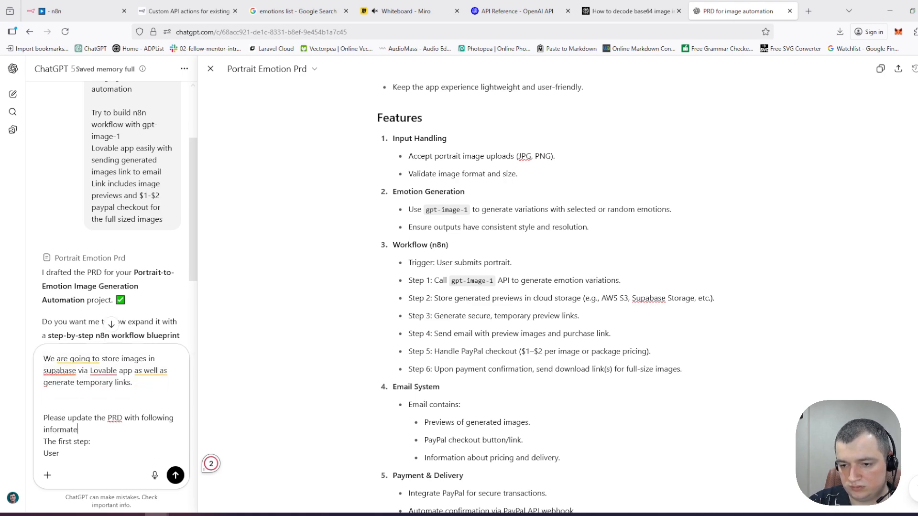
key("BackSpace")
type("ion:")
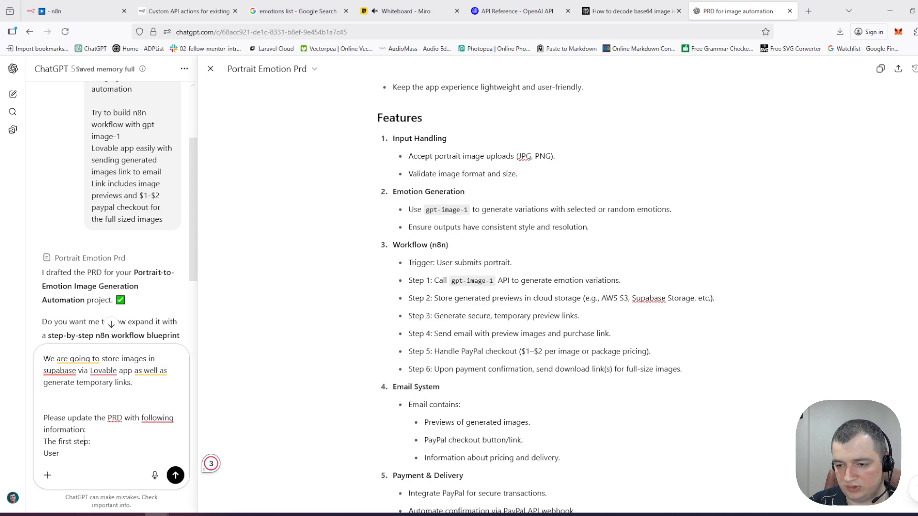
Step: Complete the line under "The first step:" so it reads "User inputs email, chooses emotion, uploads image"
key("Down")
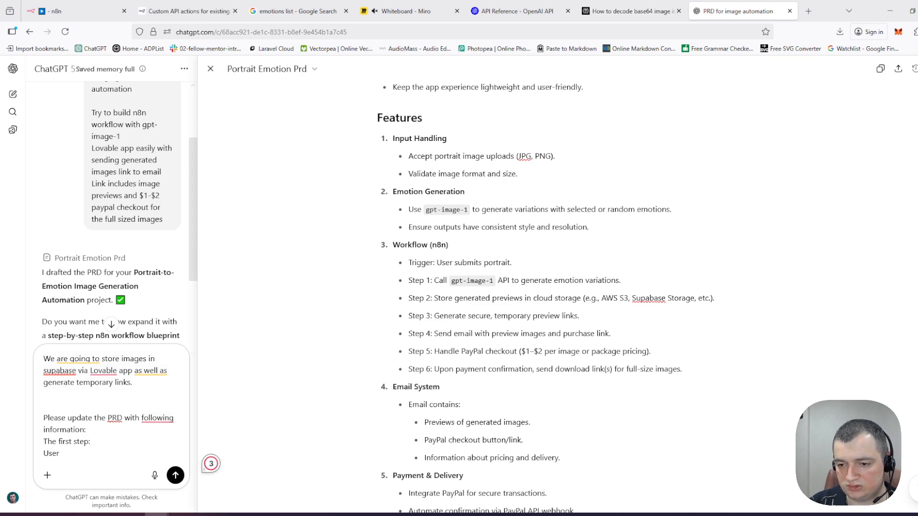
key("Down")
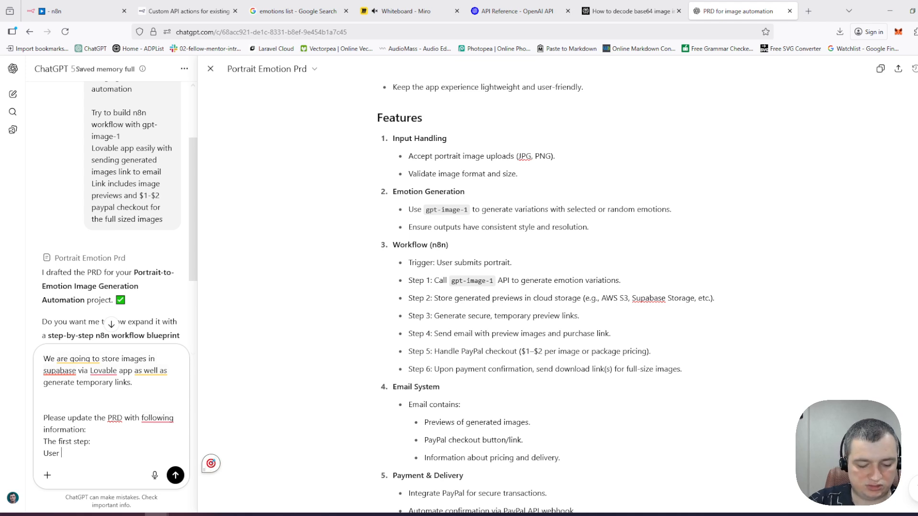
type("inputs ")
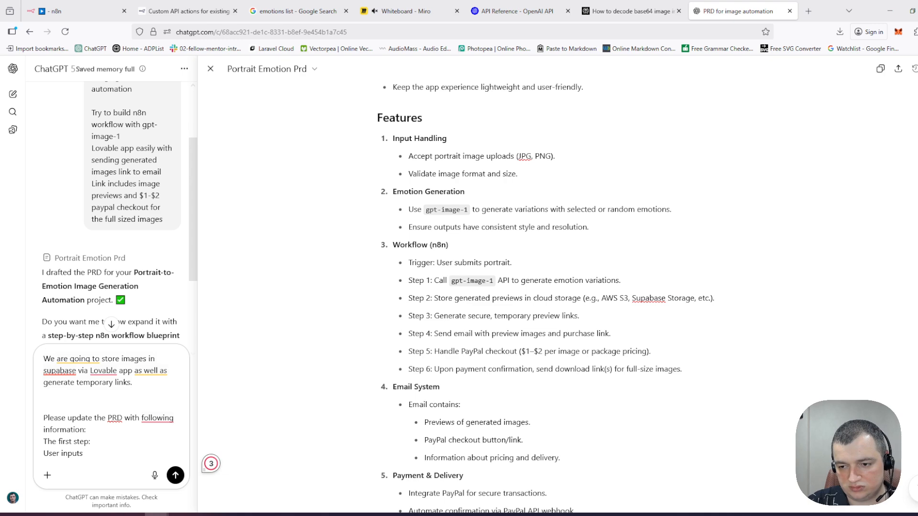
type("email")
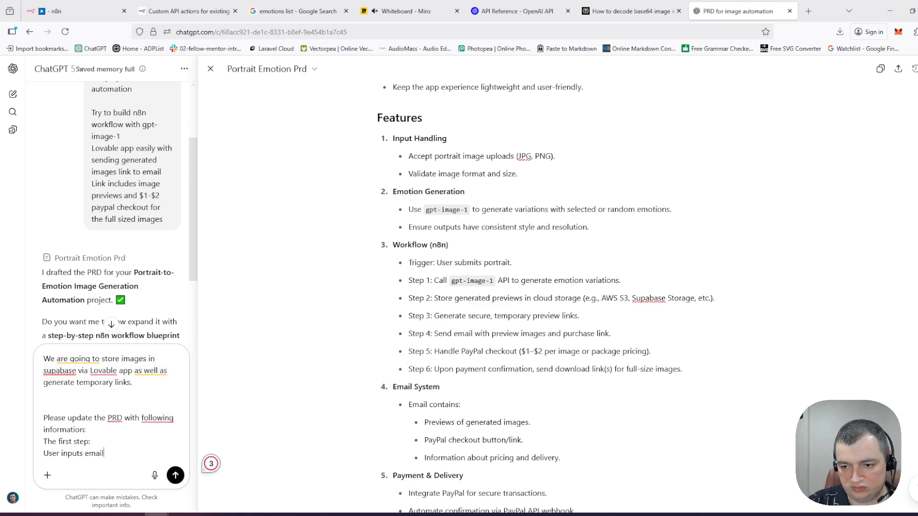
type(", chooses emo")
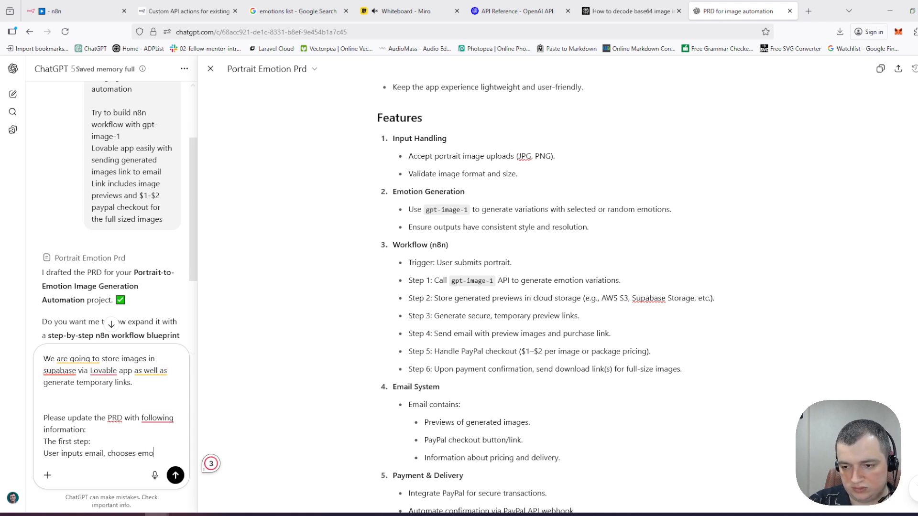
type("tion, upl")
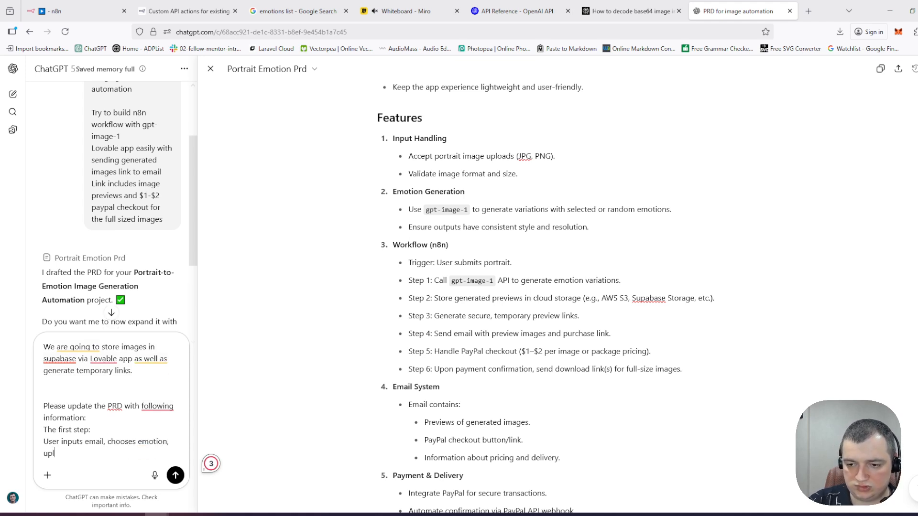
type("oads image")
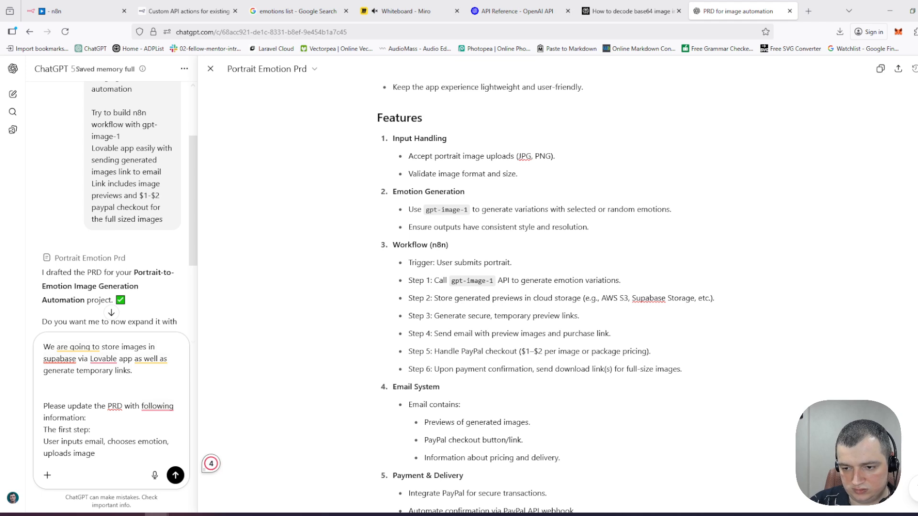
Step: Add a new line reading "We store this info and send confirmation image" at the end of the draft message
key("shift+Return")
type("W")
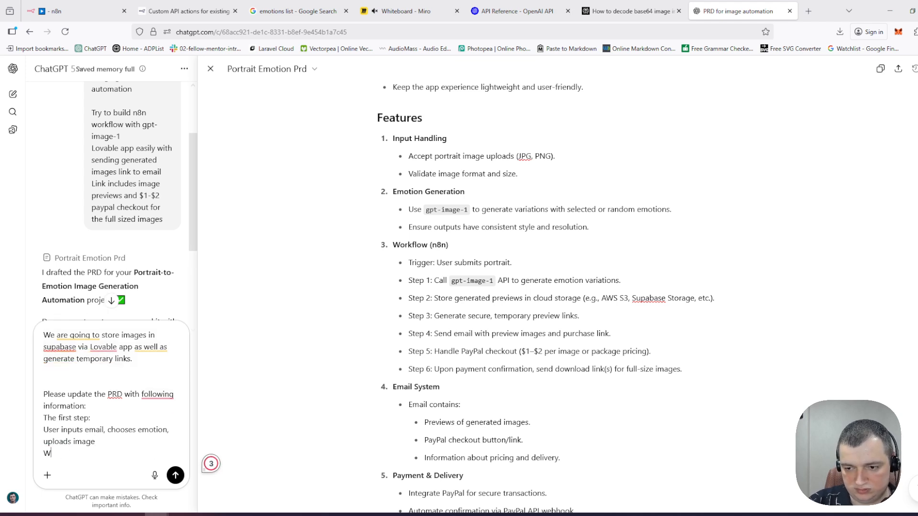
type("e store ")
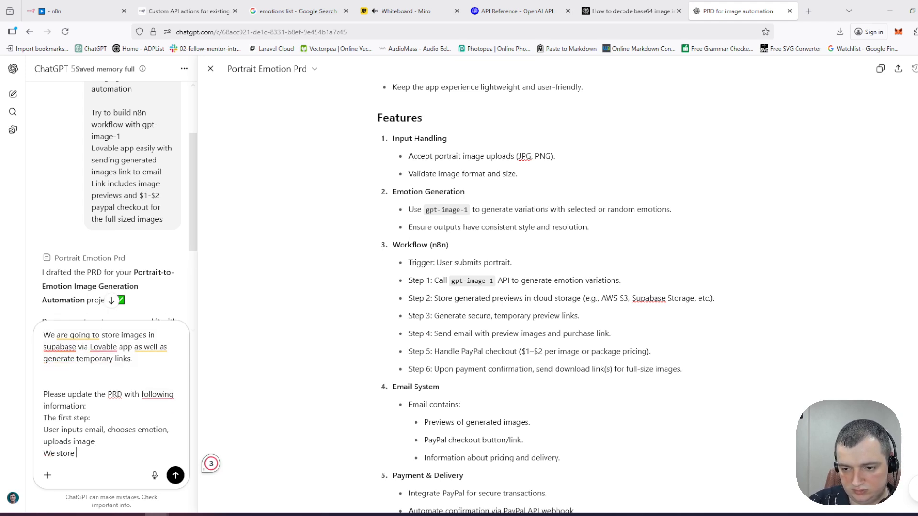
type("this in")
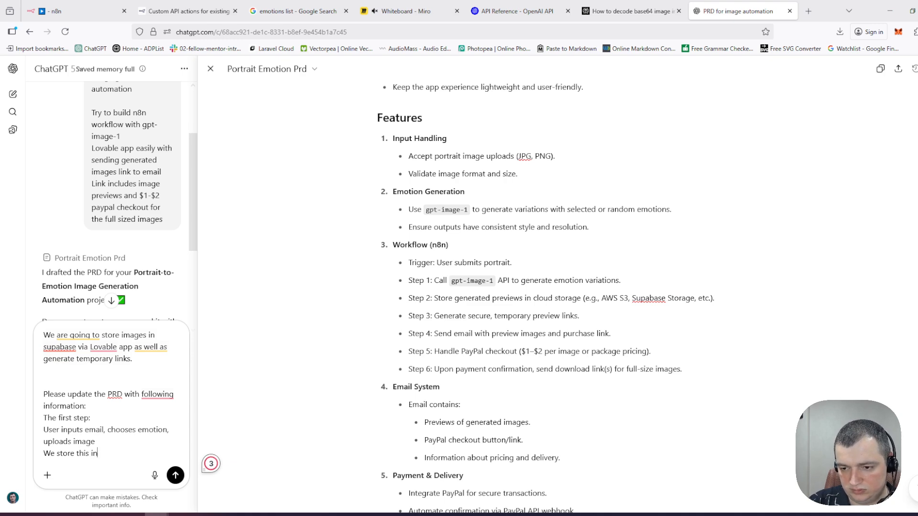
type("fo and send confirmatio")
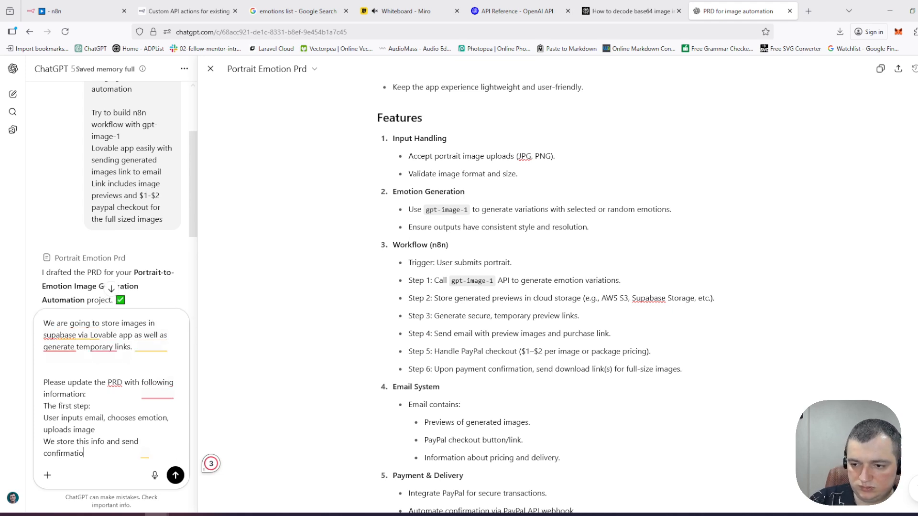
type("n image")
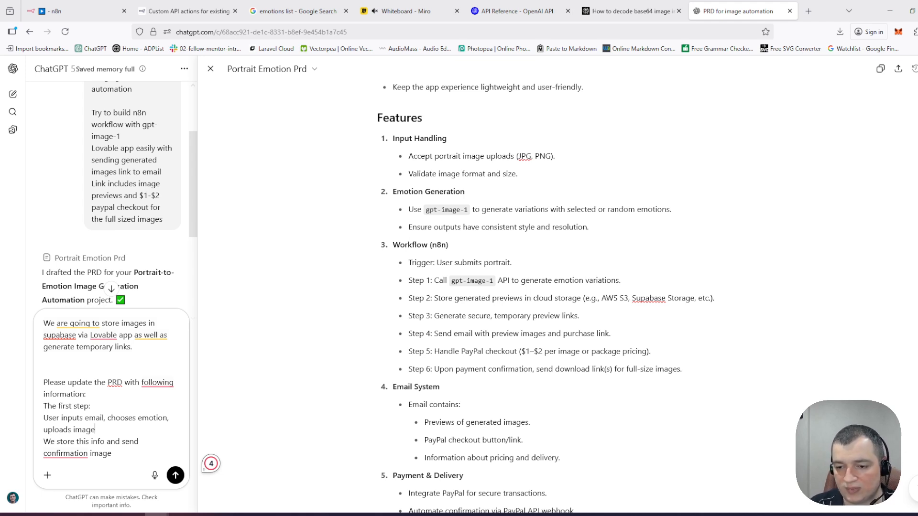
Step: Append "- Store in supabase via app" to the first-step line and insert "a" before "confirmation image"
type("- ")
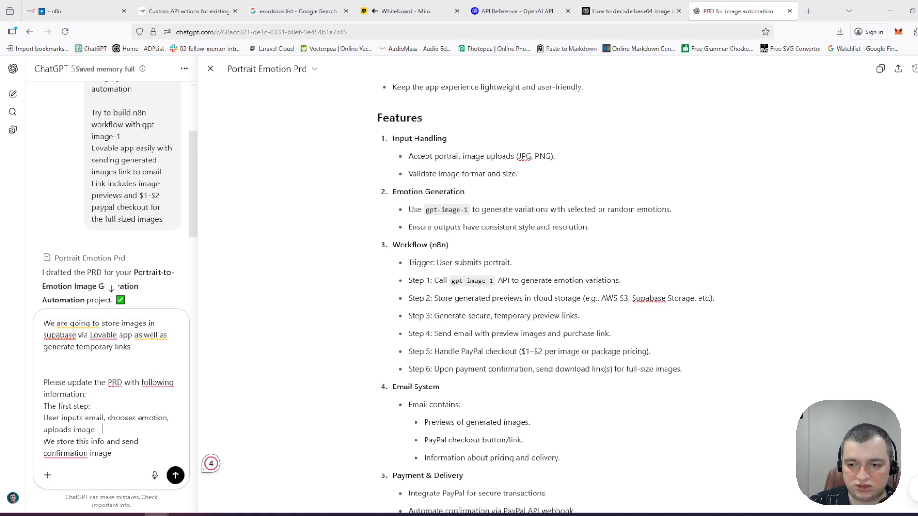
type("Store ")
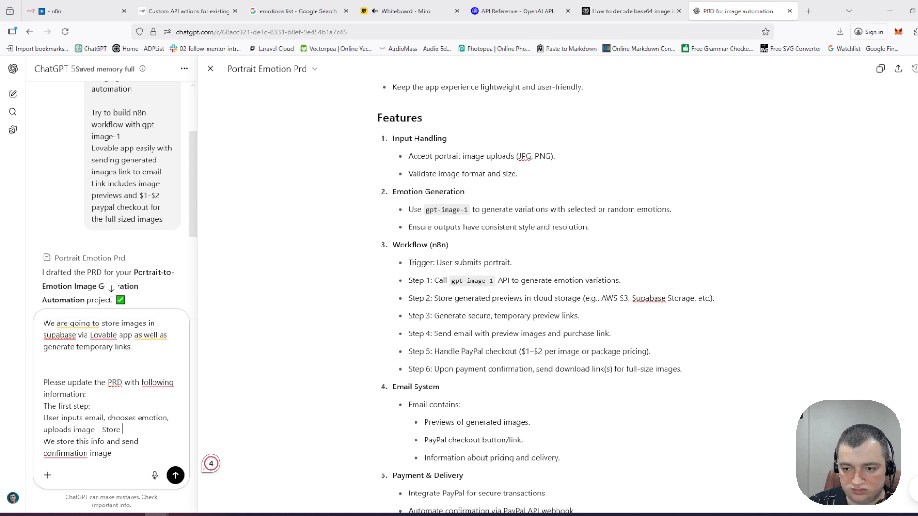
type("supaba")
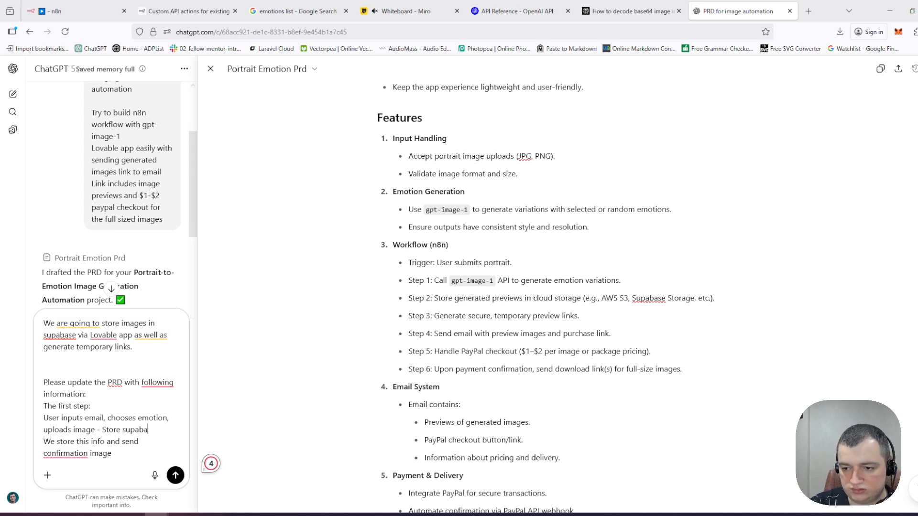
type("se via app")
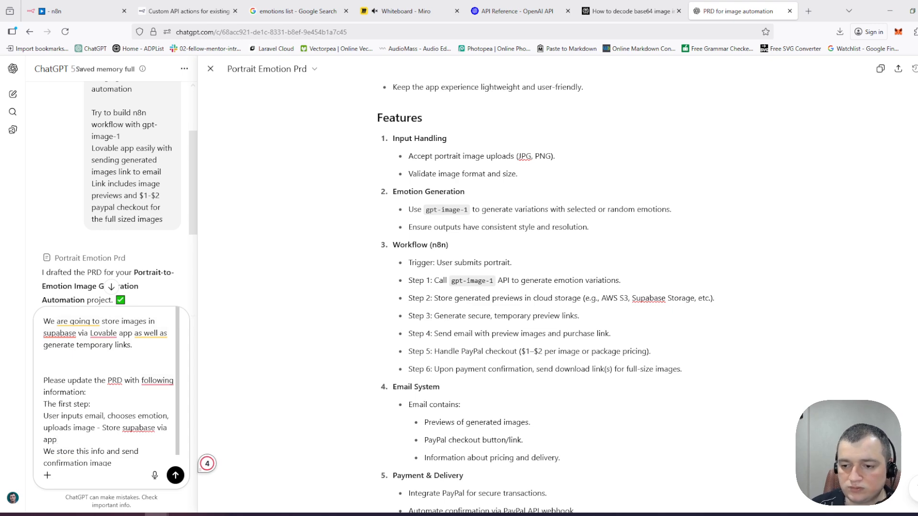
scroll(132, 441, "down", 1)
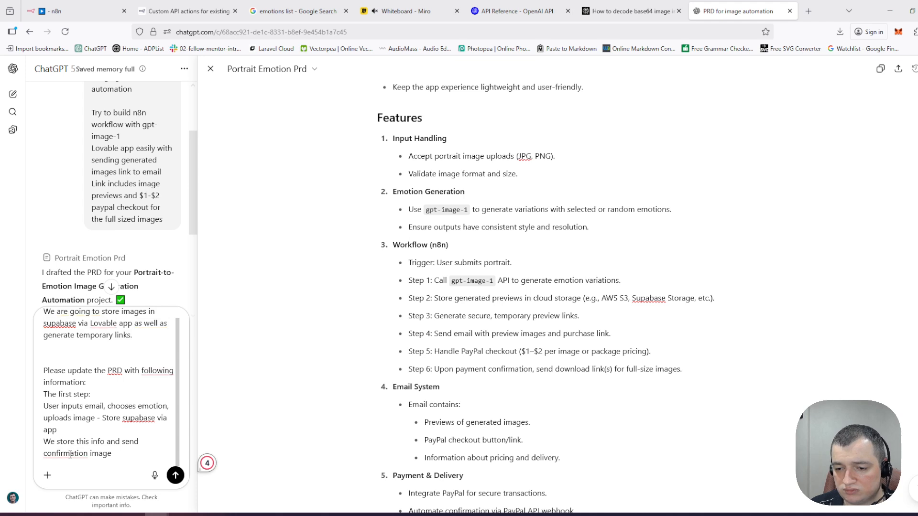
mouse_move(70, 455)
left_click(85, 407)
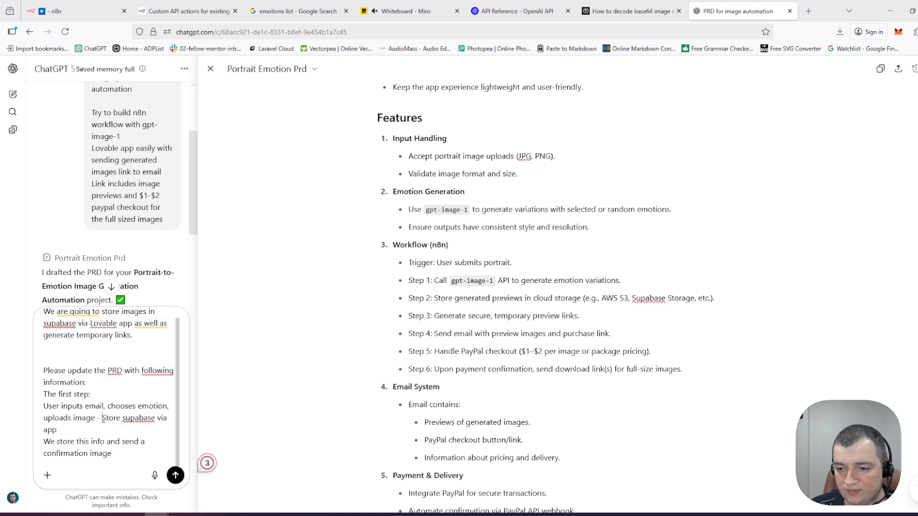
left_click(121, 418)
type("in")
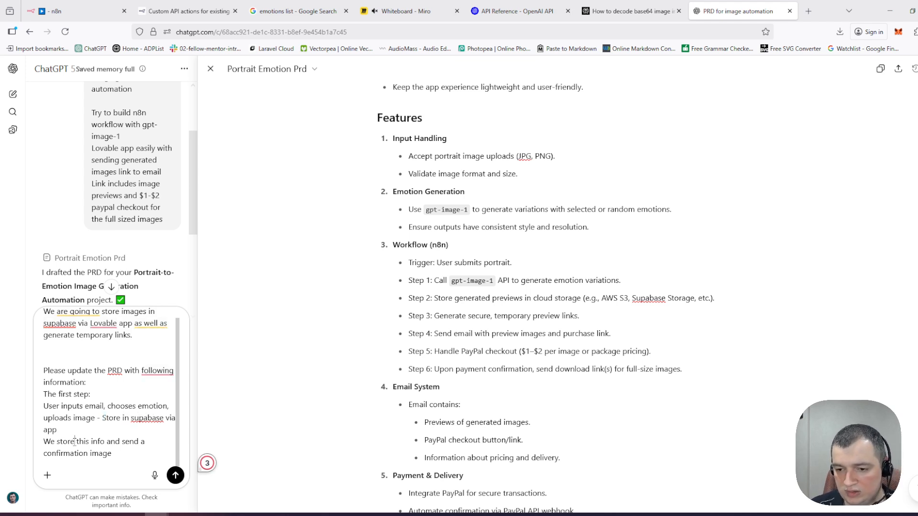
Step: Replace "We store this info and" with "The second:" at the start of the last line
left_click(118, 442)
left_click_drag(118, 442, 43, 441)
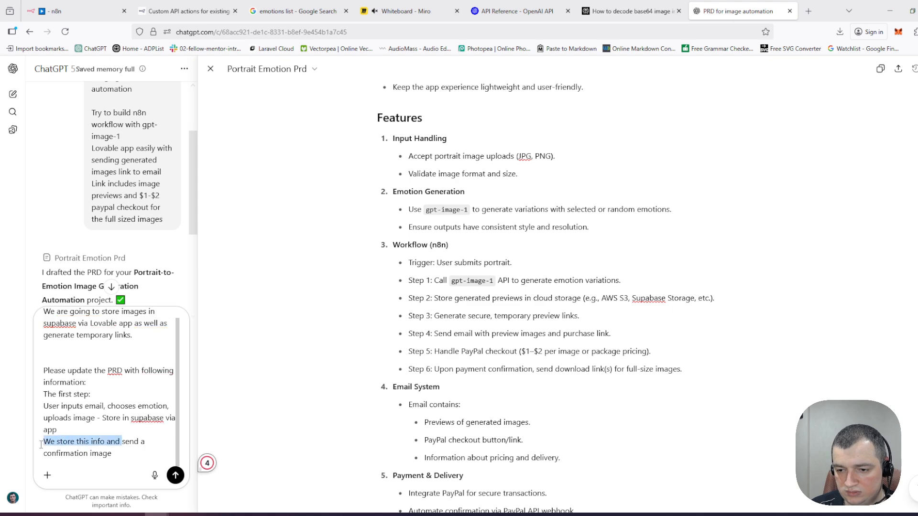
type("Next step:")
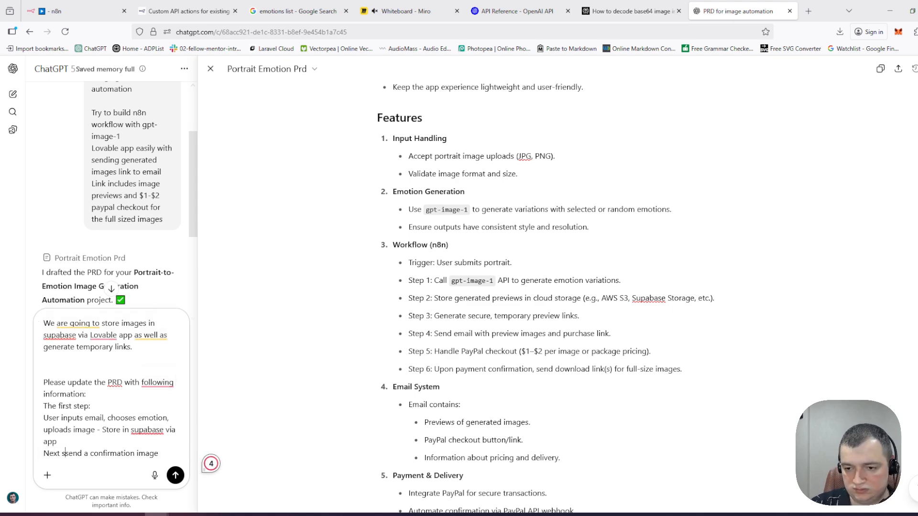
key("shift+Home")
type("The second")
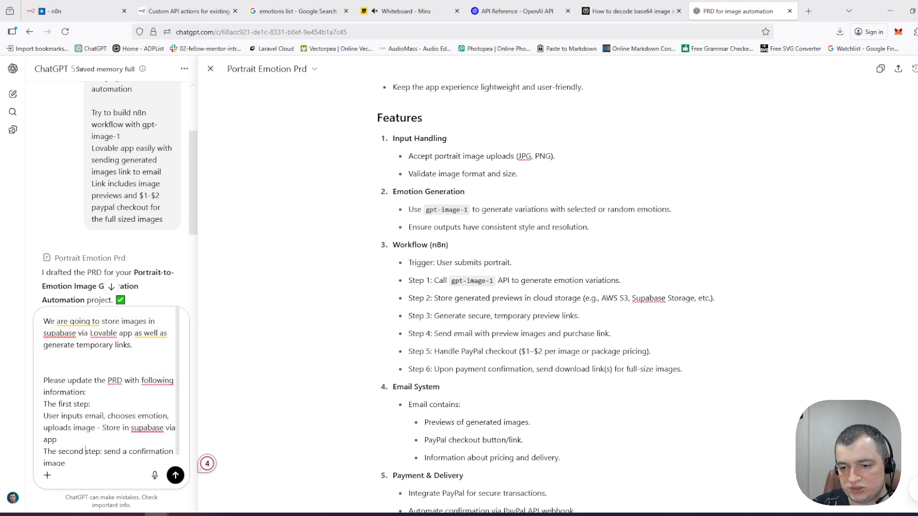
scroll(45, 438, "down", 1)
double_click(91, 443)
key("BackSpace")
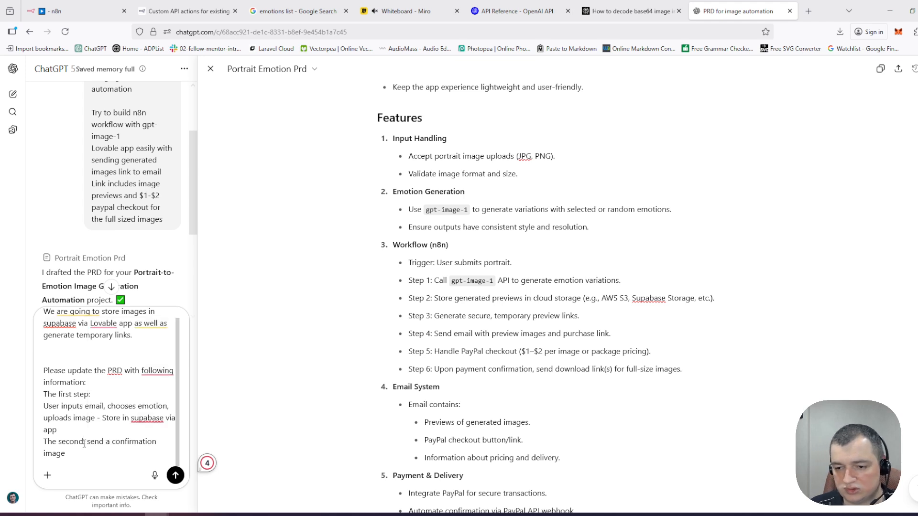
type(":")
Step: Remove the word "image" from the end of the line starting with "The second:"
mouse_move(88, 444)
left_mouse_down()
mouse_move(91, 458)
mouse_move(88, 442)
left_mouse_up()
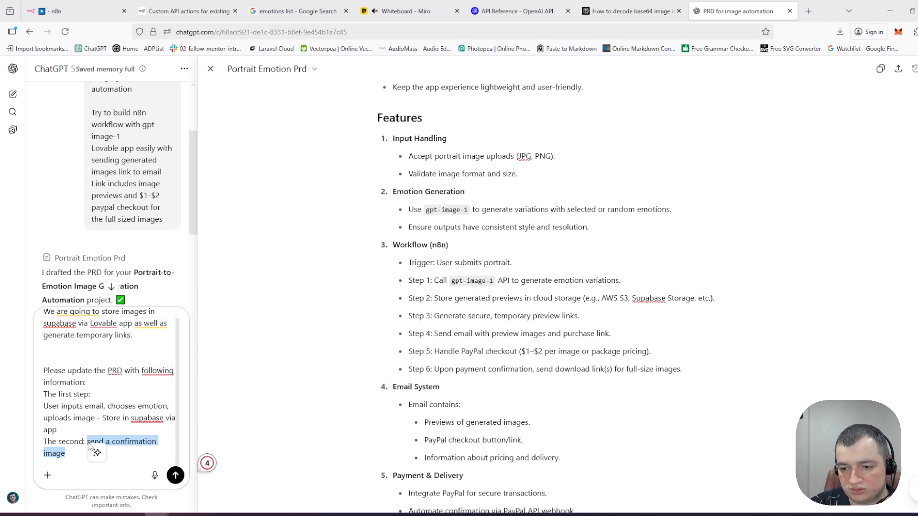
key("Right")
key("ctrl+shift+Left")
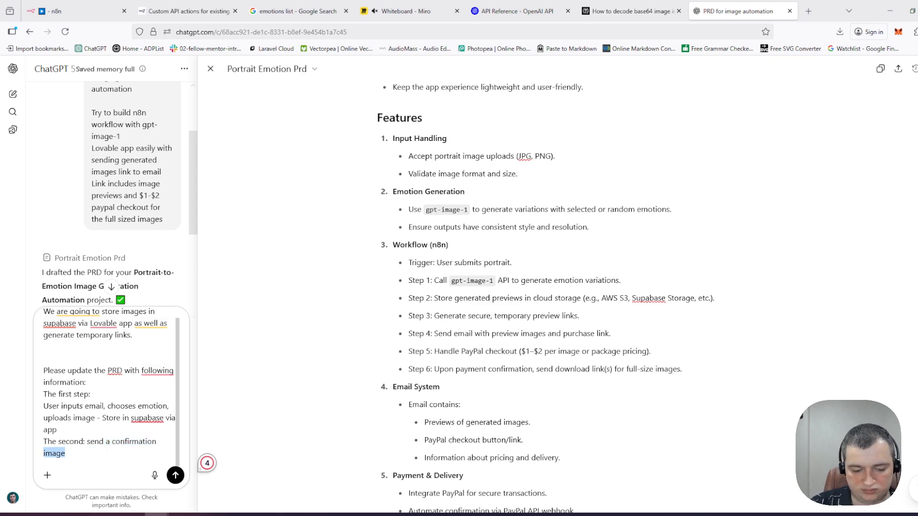
type("imal")
key("BackSpace")
key("BackSpace")
key("BackSpace")
key("BackSpace")
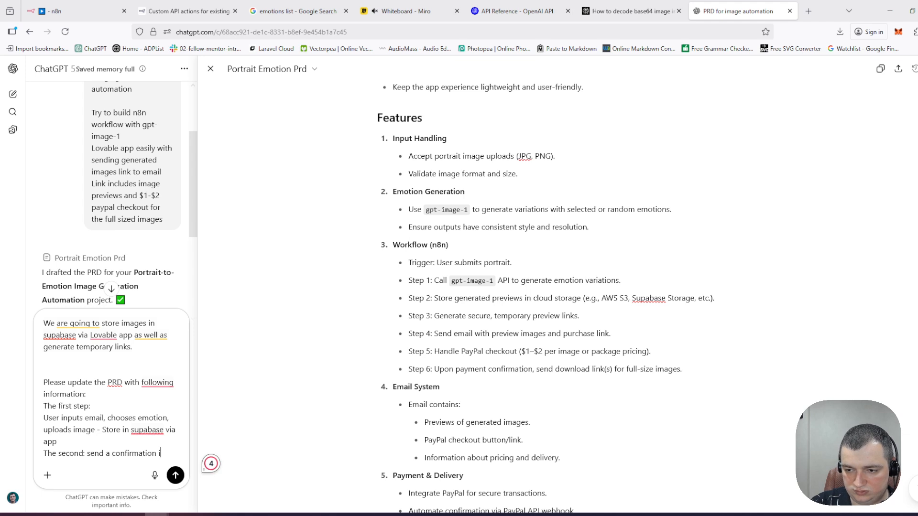
type("ima")
key("BackSpace")
key("BackSpace")
key("BackSpace")
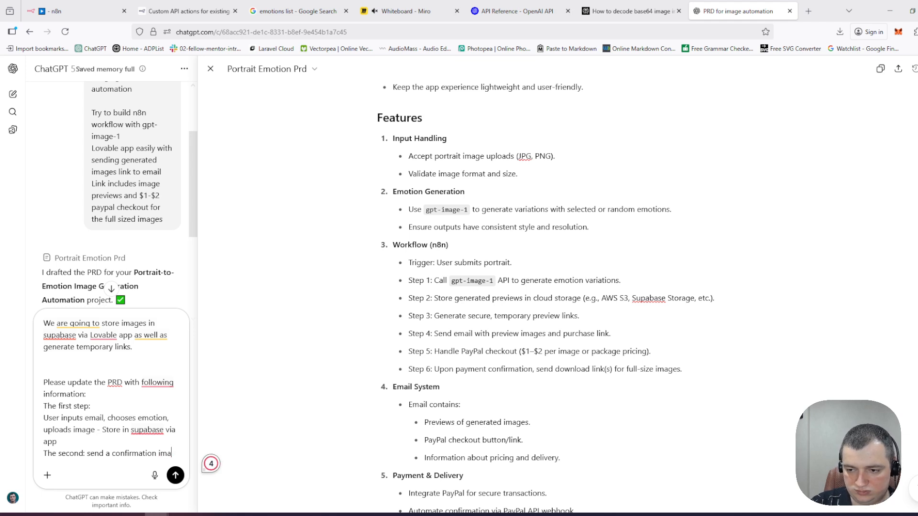
Step: Complete the second-step line of the draft with "email (via n8n or lovable app)" after "send a confirmation"
type("email (w")
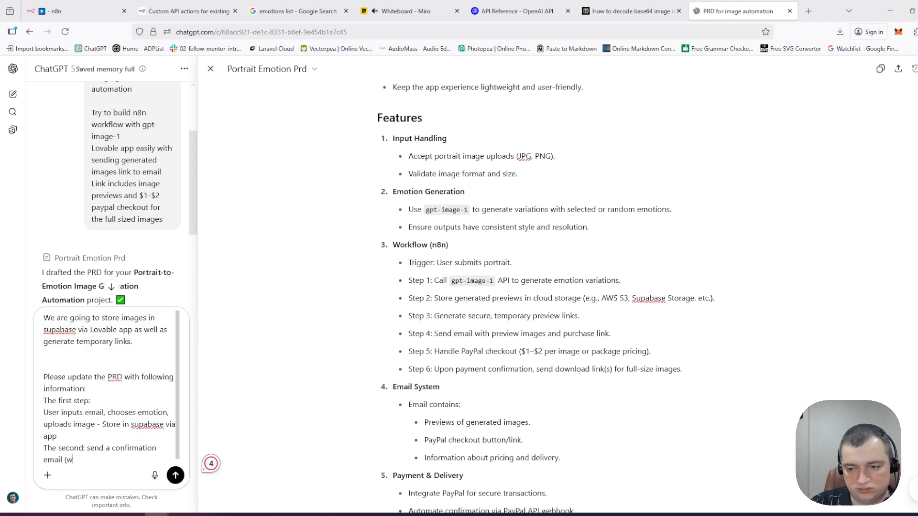
key("BackSpace")
type("via n")
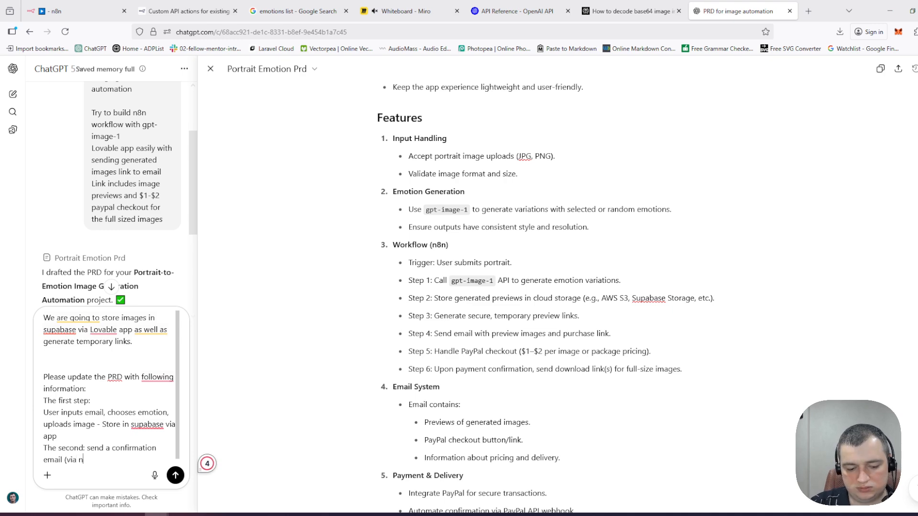
type("8n or ")
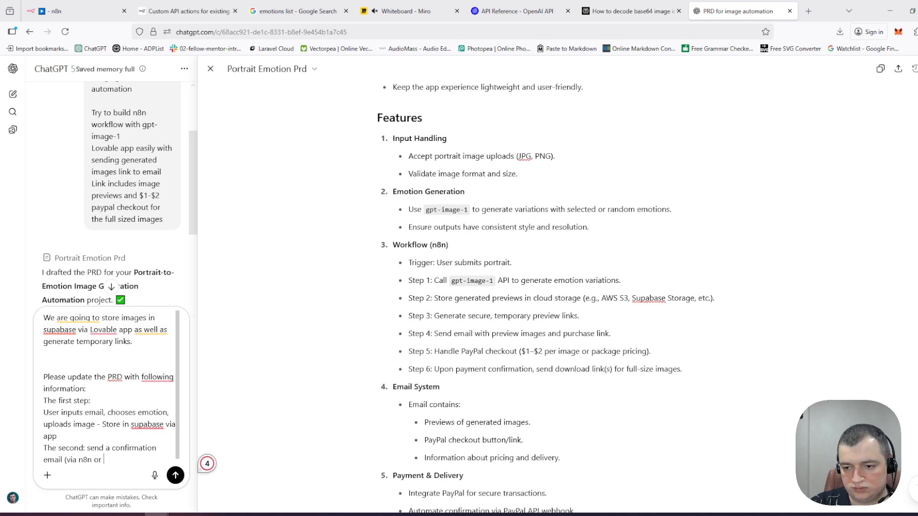
type("lovable ap")
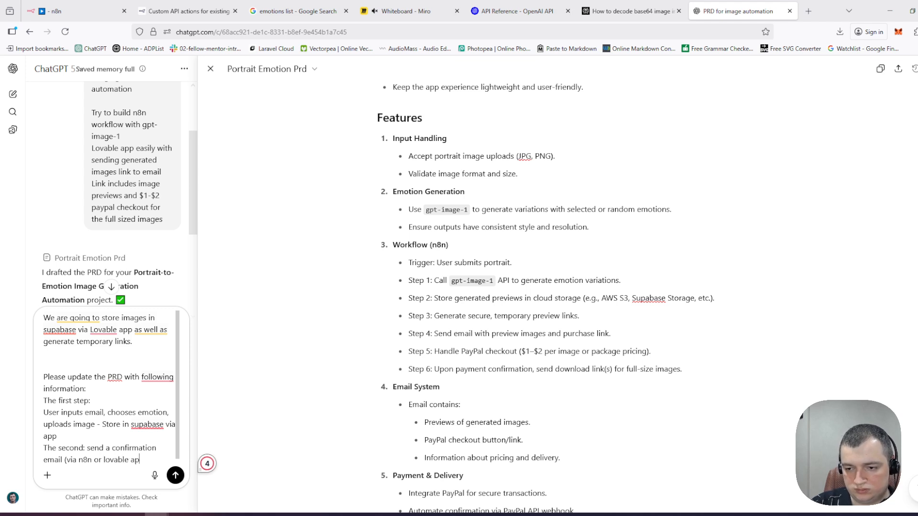
type("p) ")
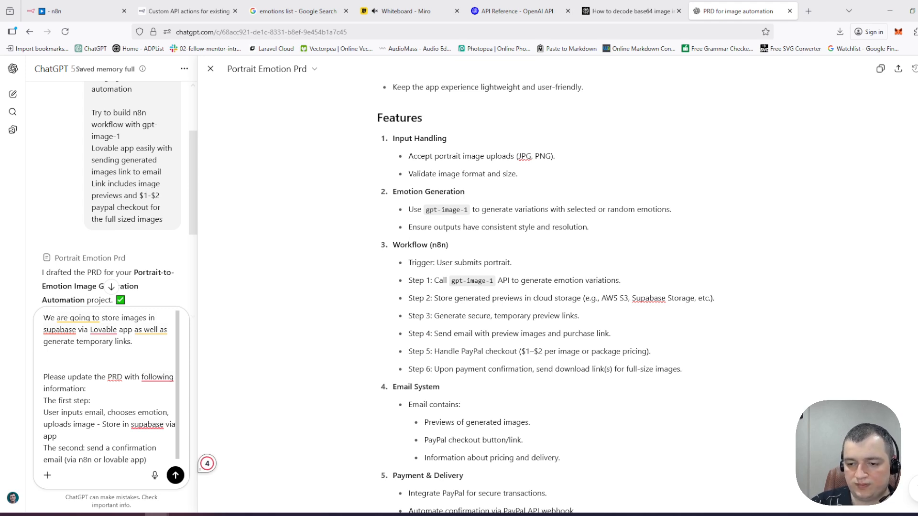
Step: Append "and receive confirmation in supabase" to the second-step line, correcting the spelling of "confirmation", and start a new line
type("and rec")
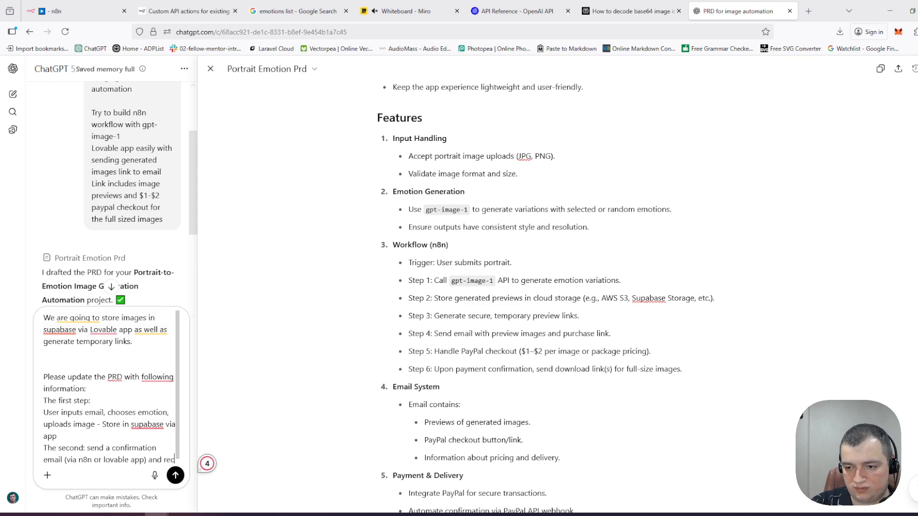
type("eive confiramtio")
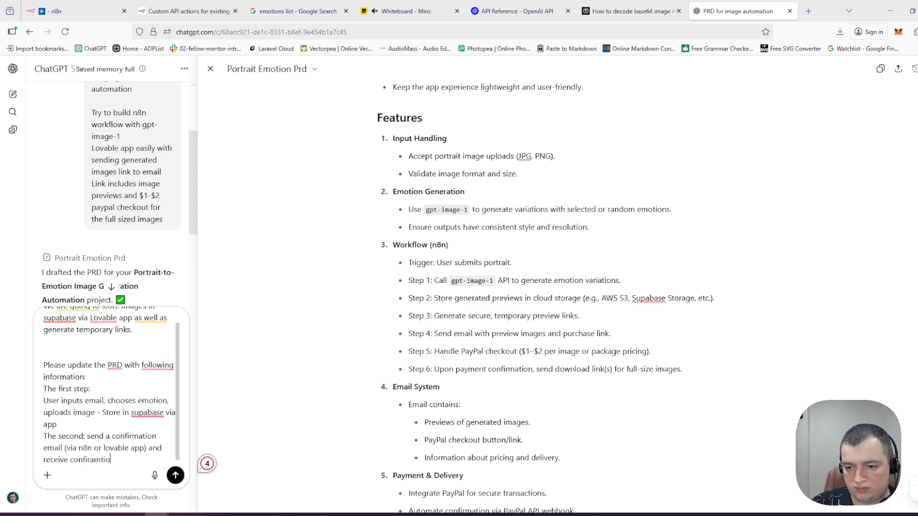
type("n in sup")
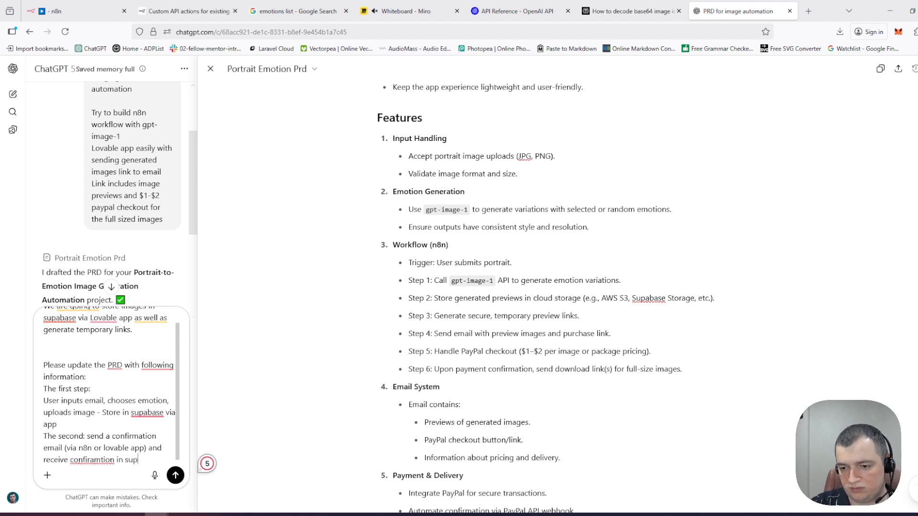
type("abase")
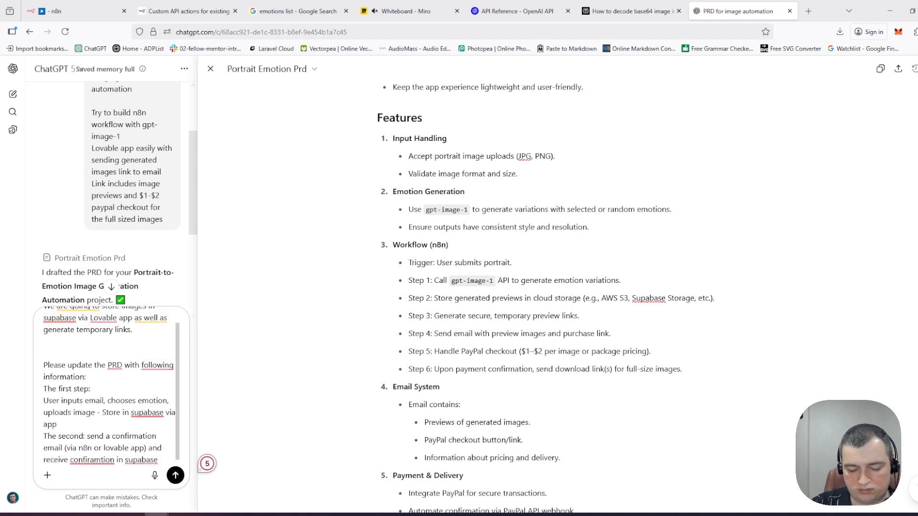
key("shift+Return")
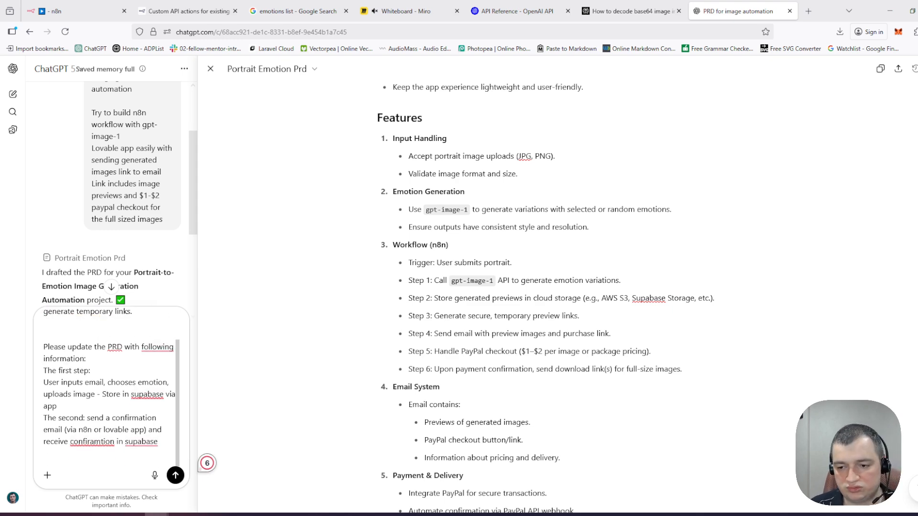
mouse_move(92, 441)
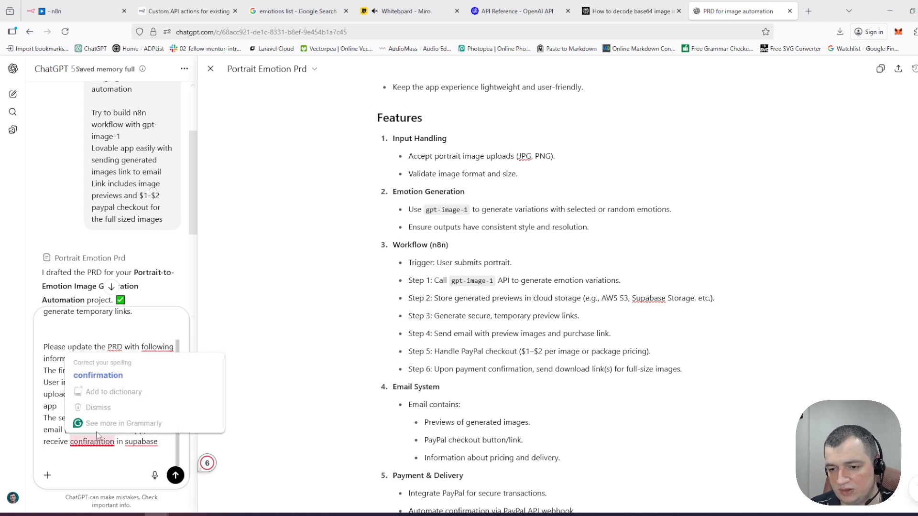
left_click(109, 375)
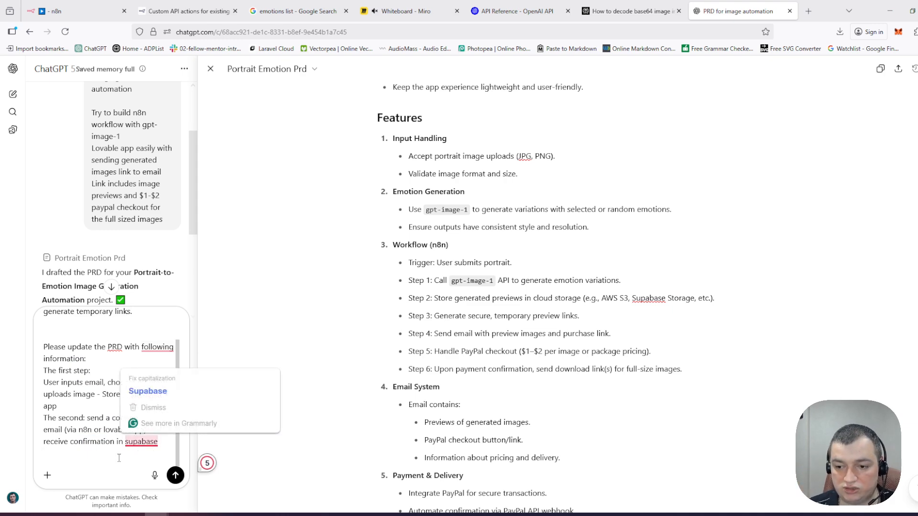
Step: Add the line "The third step: Generate images, preview images and store in supabase" to the draft message, followed by a new line
type("Th")
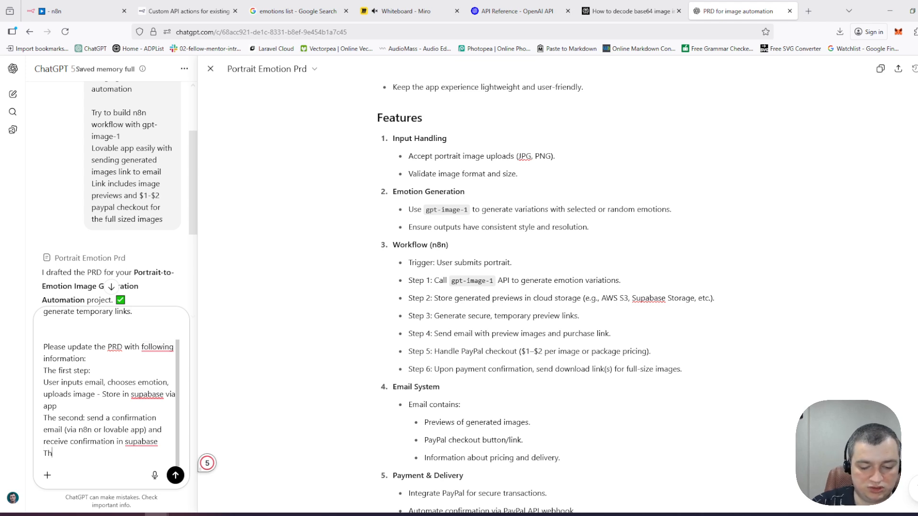
type("e third s")
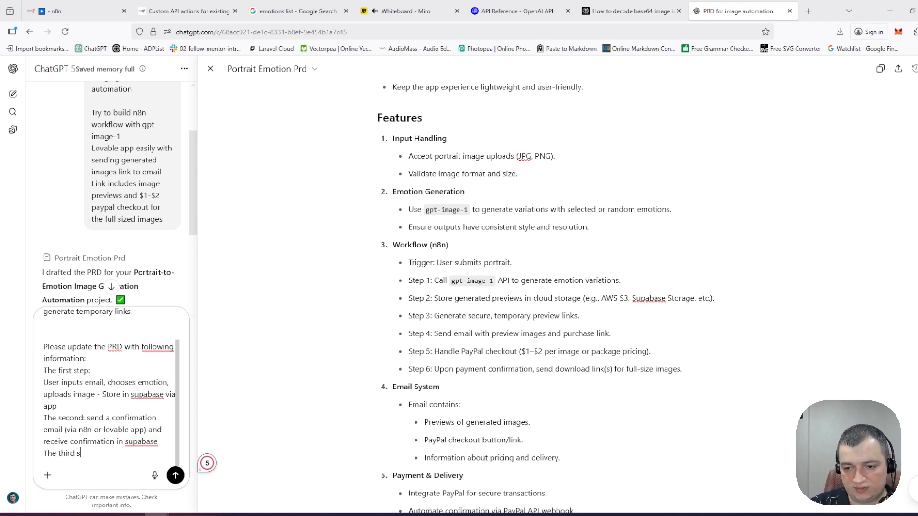
type("tep: Generate ")
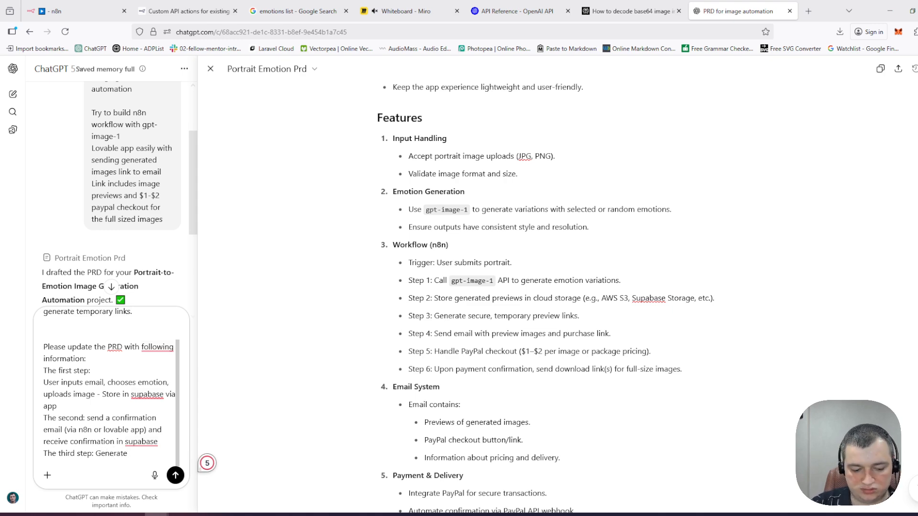
type("i")
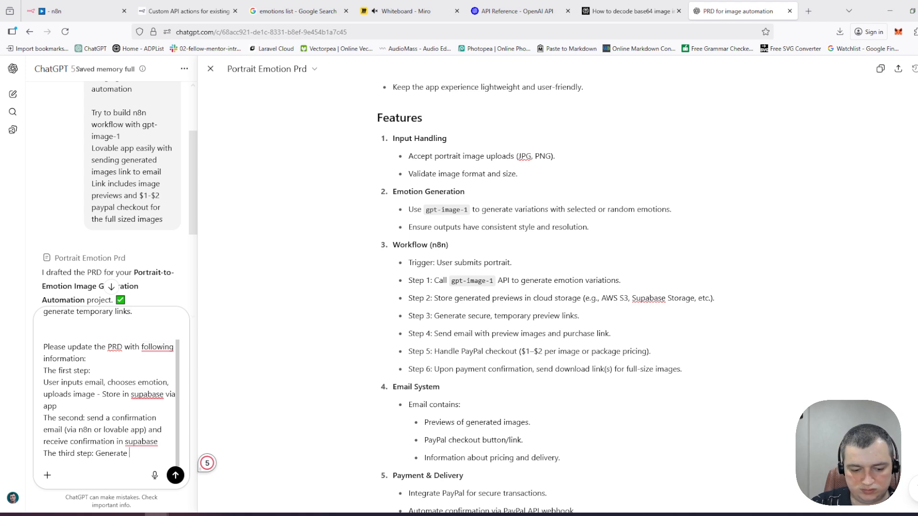
type("mages")
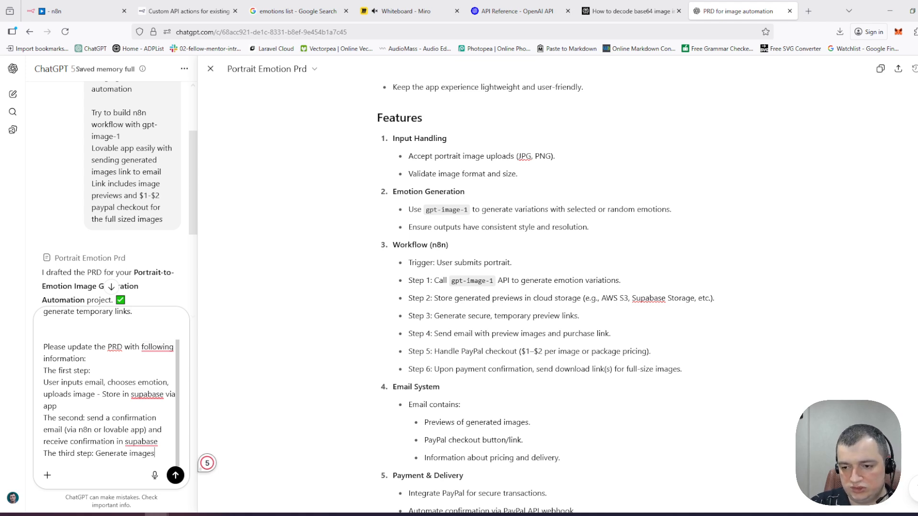
type(", preview images and ")
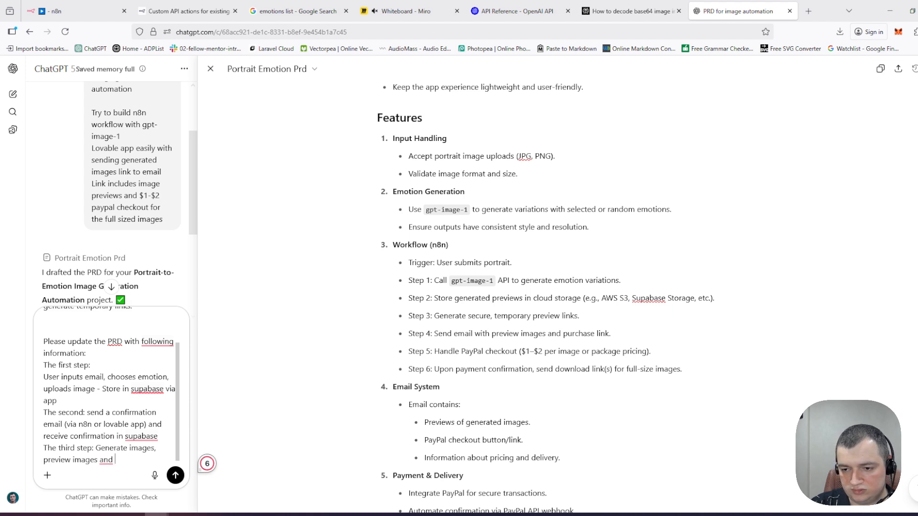
type("store i")
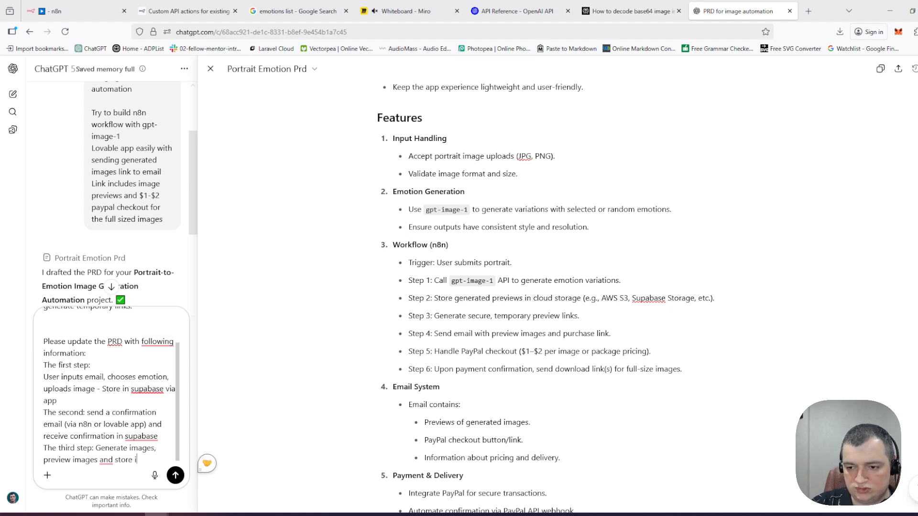
type("n supabase")
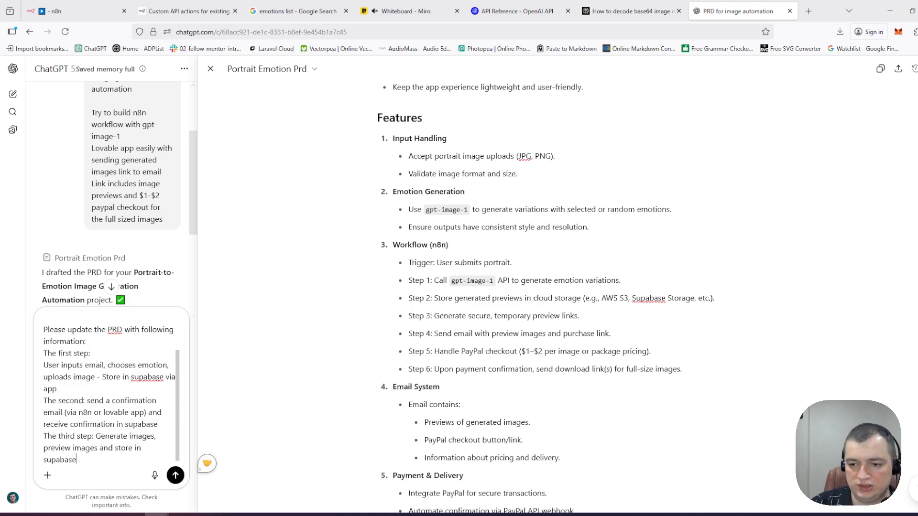
key("shift+Return")
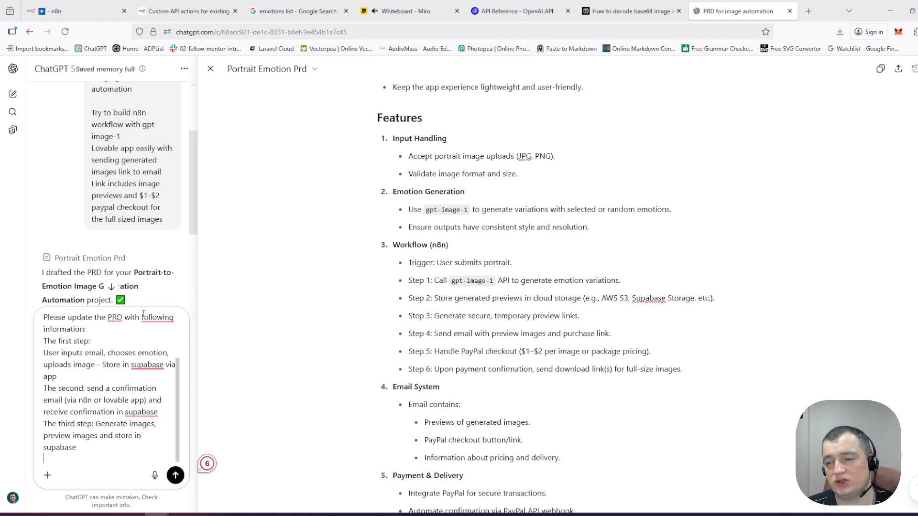
Step: Insert ", update generation count (max 3 free generation)" after "preview images" in the third-step line
triple_click(112, 429)
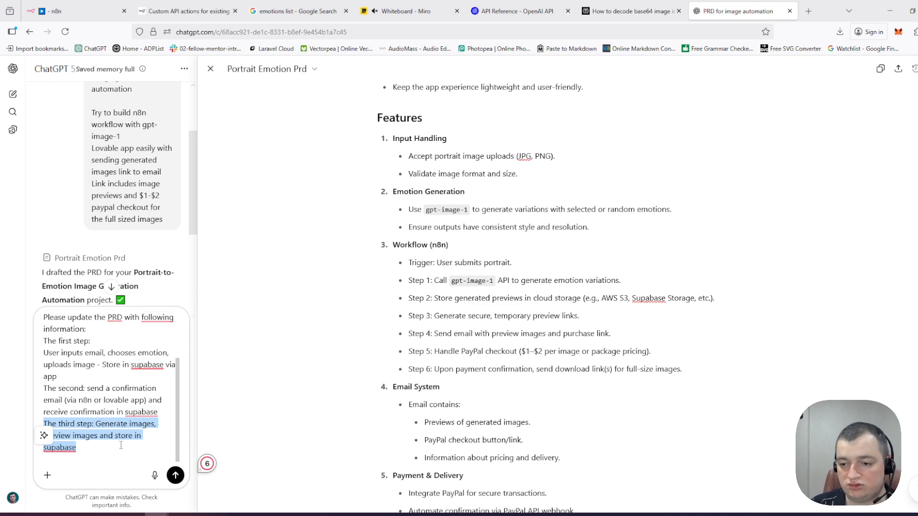
left_click(121, 445)
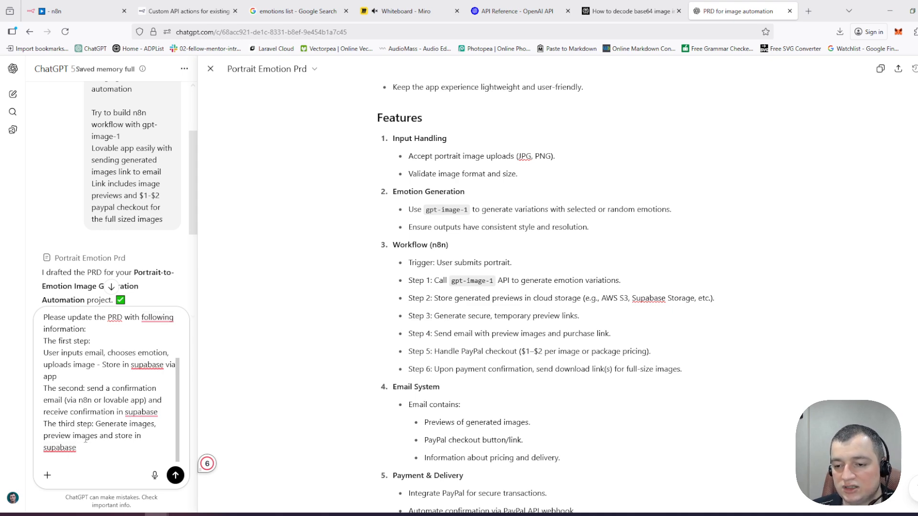
mouse_move(59, 447)
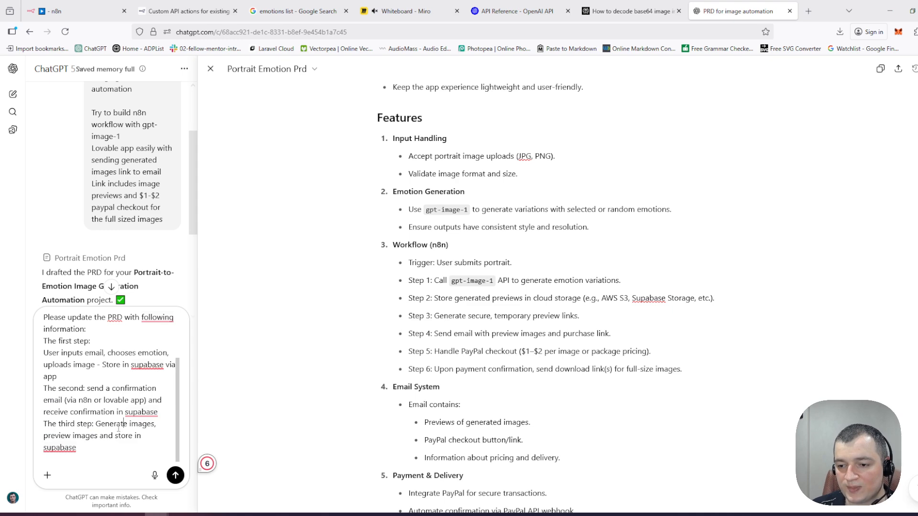
left_click(115, 436)
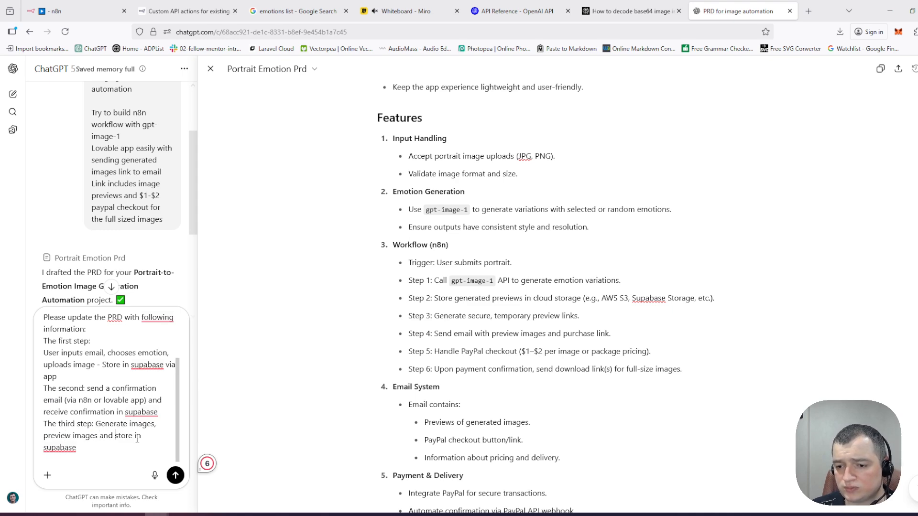
left_click(98, 435)
type(", update gene")
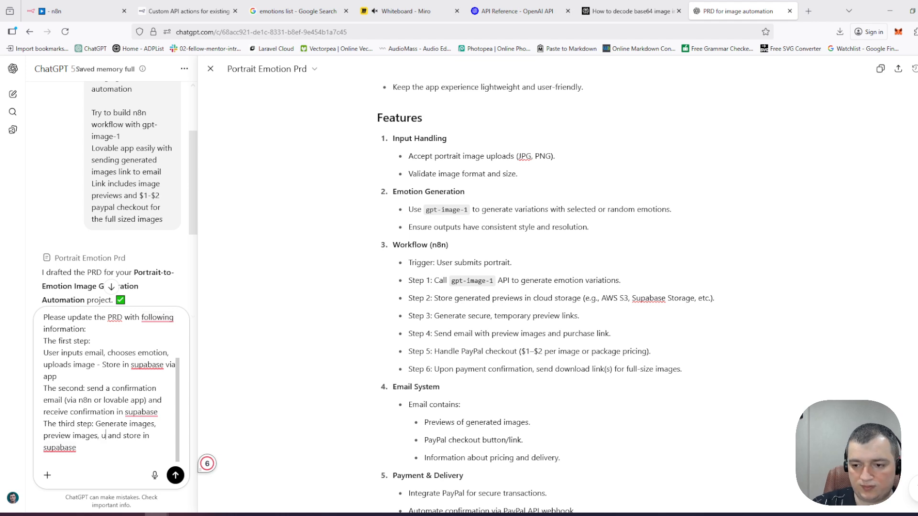
type("ration cou")
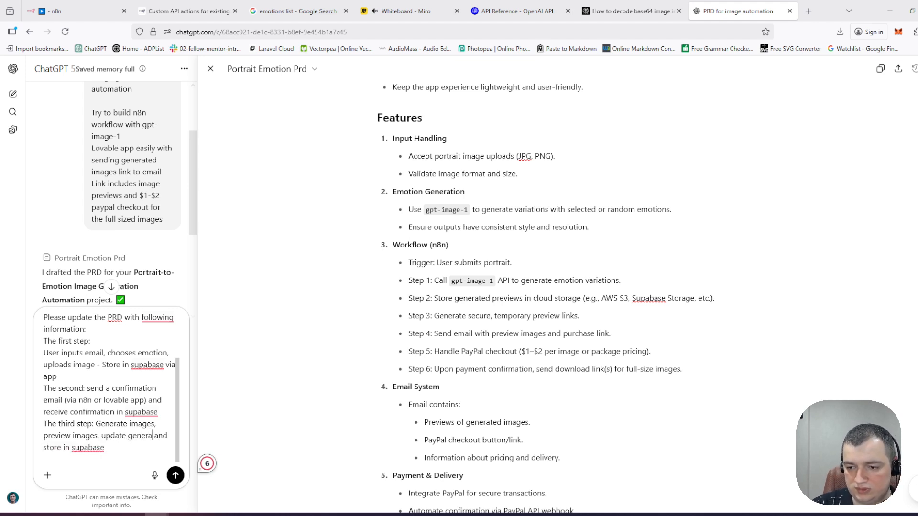
type("nt (max")
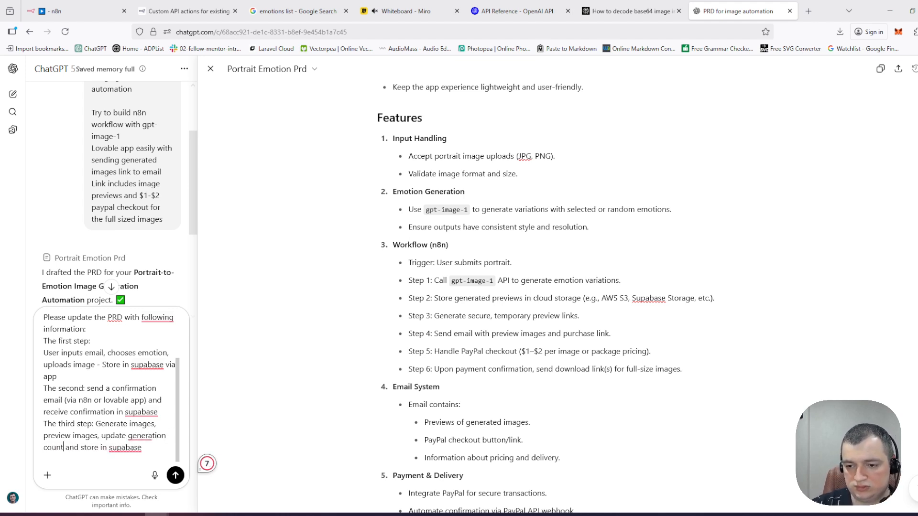
type(" 3 free ge")
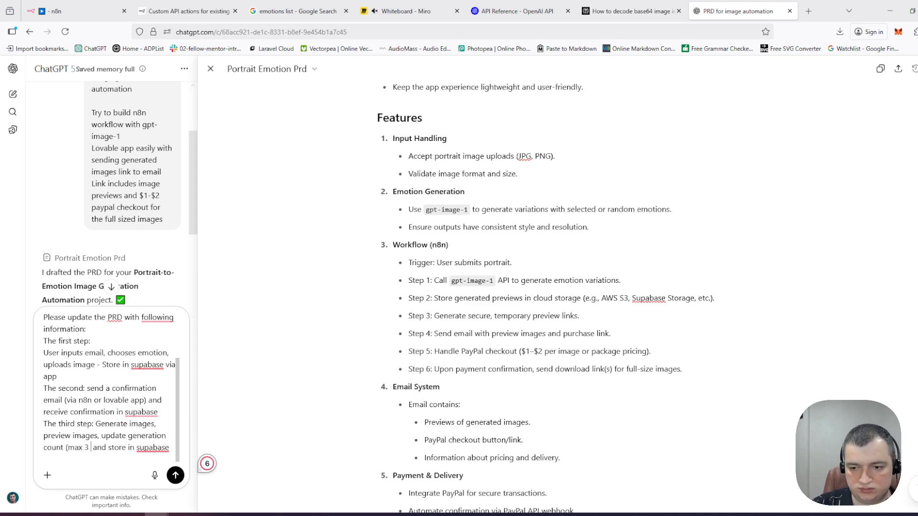
type("ion)")
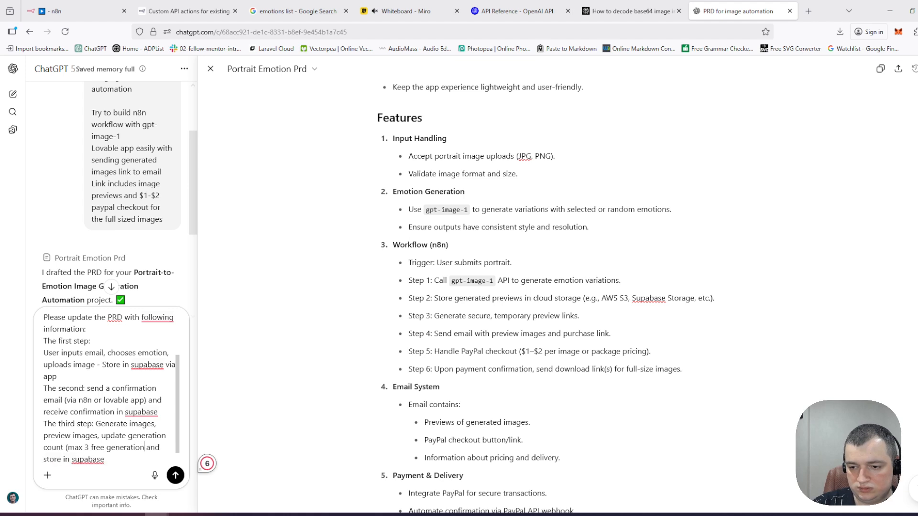
Step: Add the heading "Step #4:" on a new line after the third step in the draft, followed by a line break
key("shift+Return")
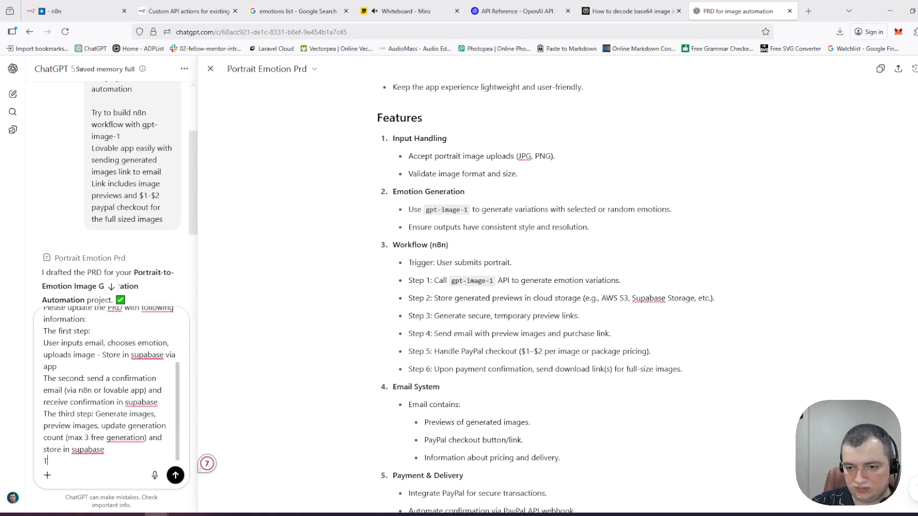
key("BackSpace")
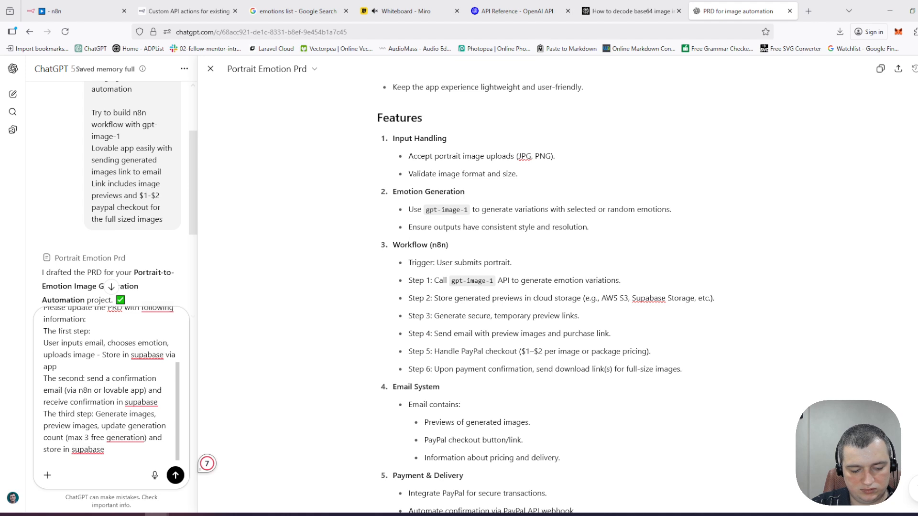
type("Step ")
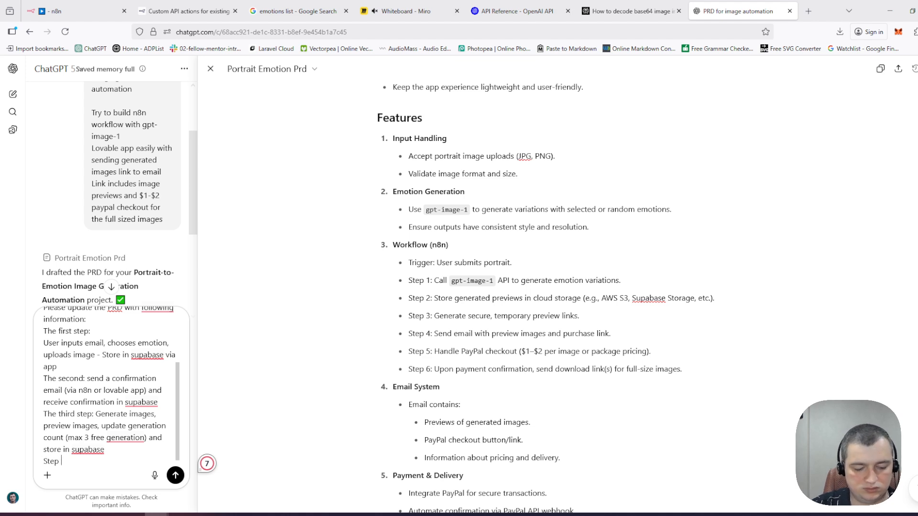
type("#4:")
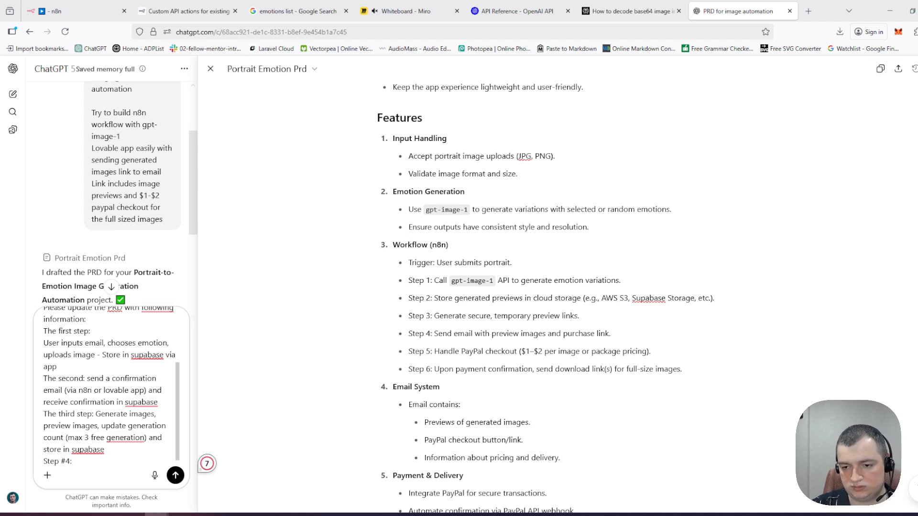
key("shift+Return")
type("Send")
key("BackSpace")
key("BackSpace")
key("BackSpace")
type("end i")
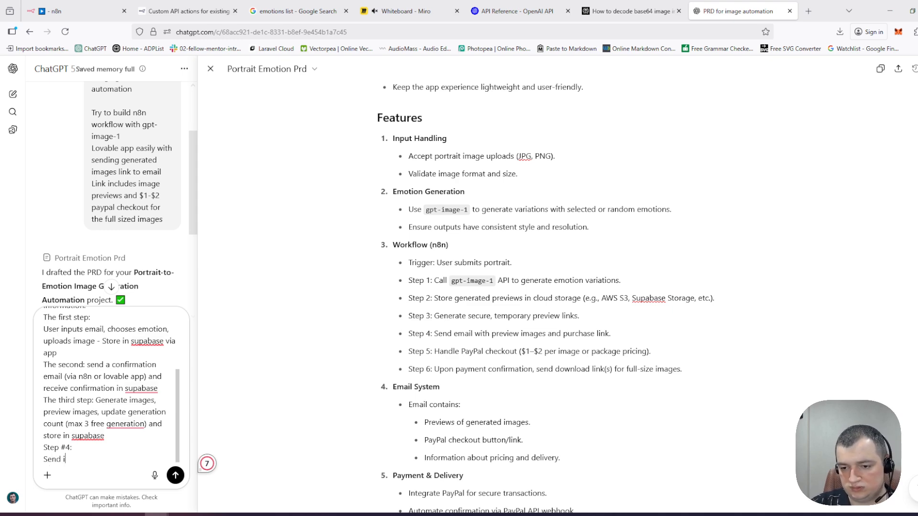
key("BackSpace")
key("BackSpace")
key("BackSpace")
key("BackSpace")
key("BackSpace")
Step: Write "Create temporary URL and send to user by email" under Step #4, correcting the spelling of "temporary"
type("Crea")
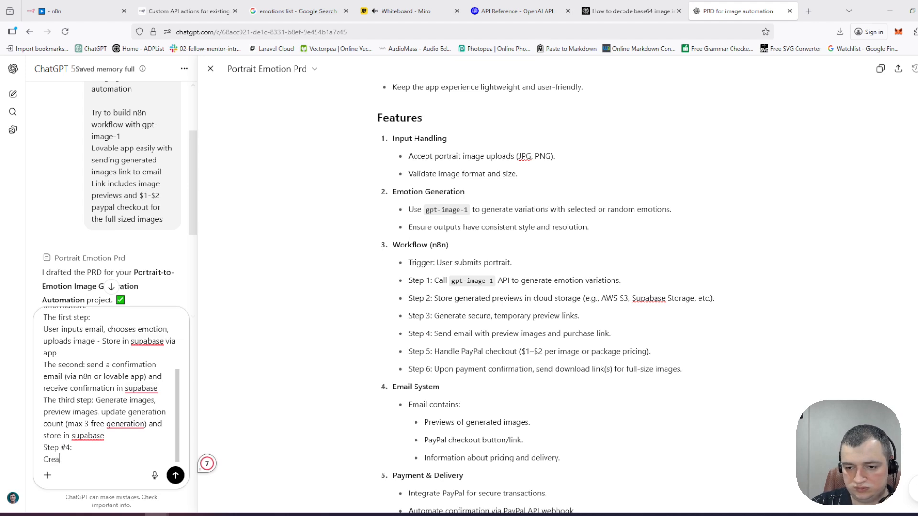
type("te temprary UIR")
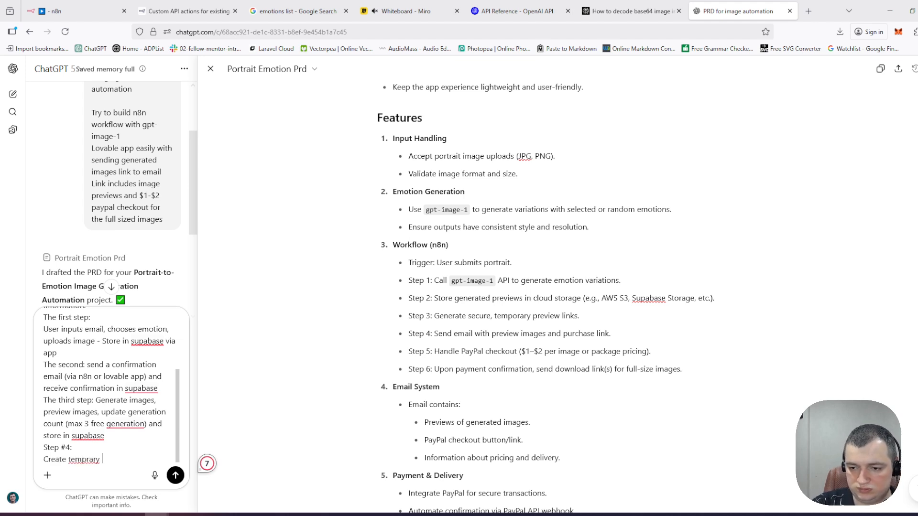
key("BackSpace")
key("BackSpace")
type("RL and se")
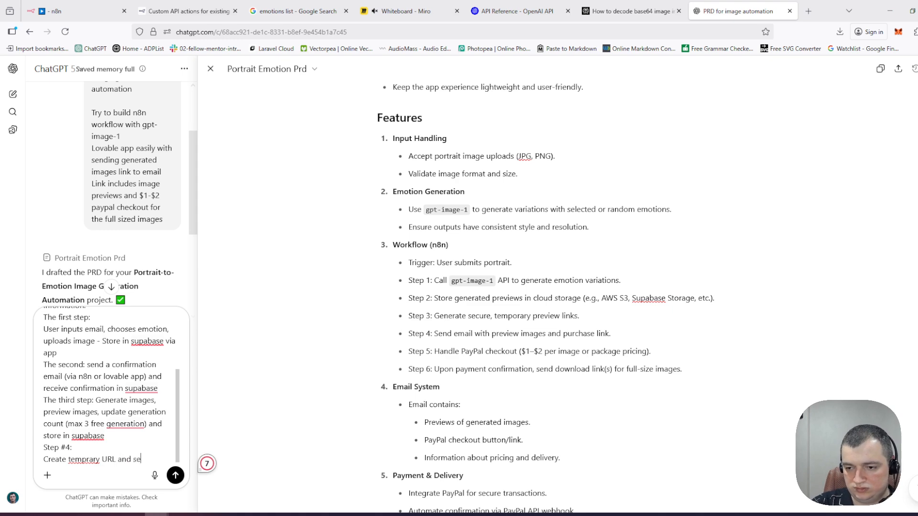
type("nd to user by email")
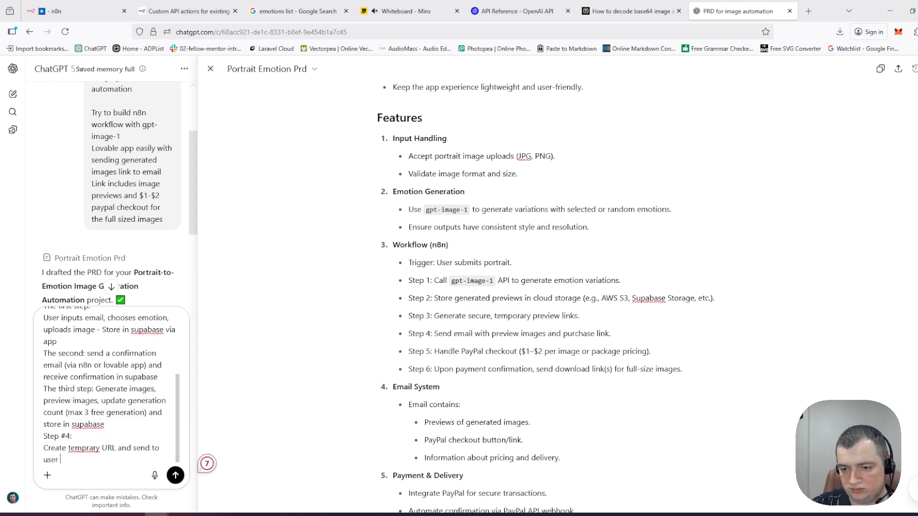
right_click(90, 445)
left_click(93, 381)
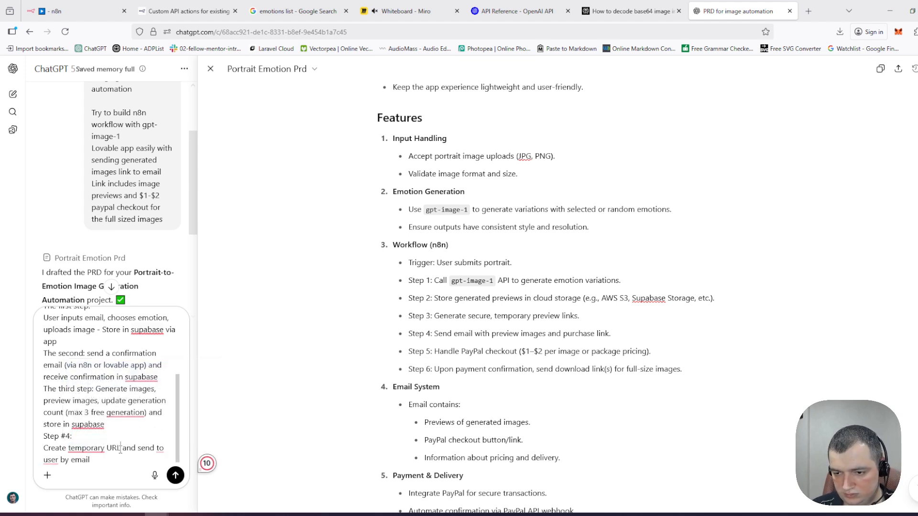
Step: Insert "with PayPal payout ($2)" after "Create temporary URL" in the Step #4 line
left_click(121, 448)
type("with PayA")
key("BackSpace")
type("Pal ")
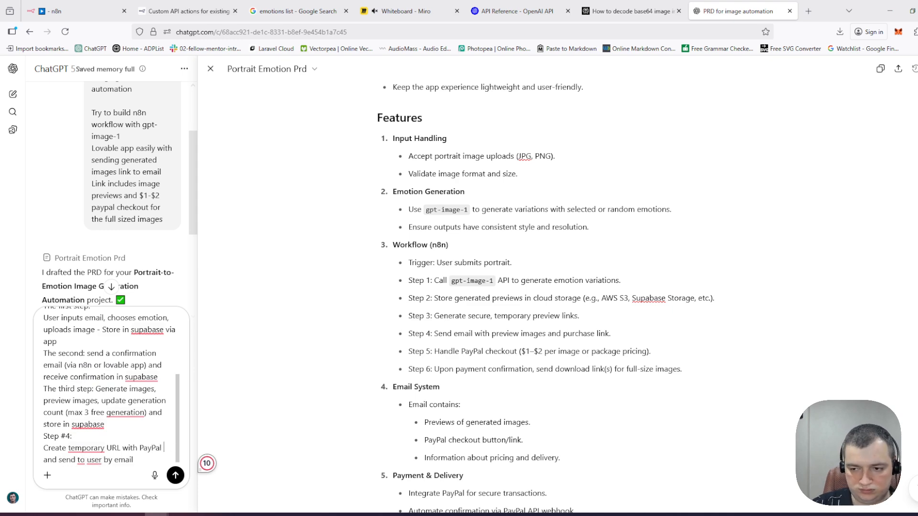
type("payout (")
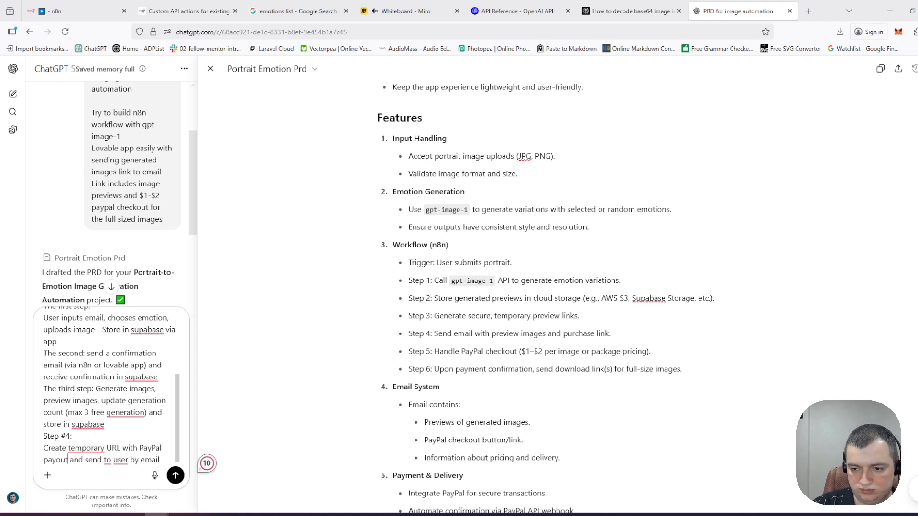
type("$2)")
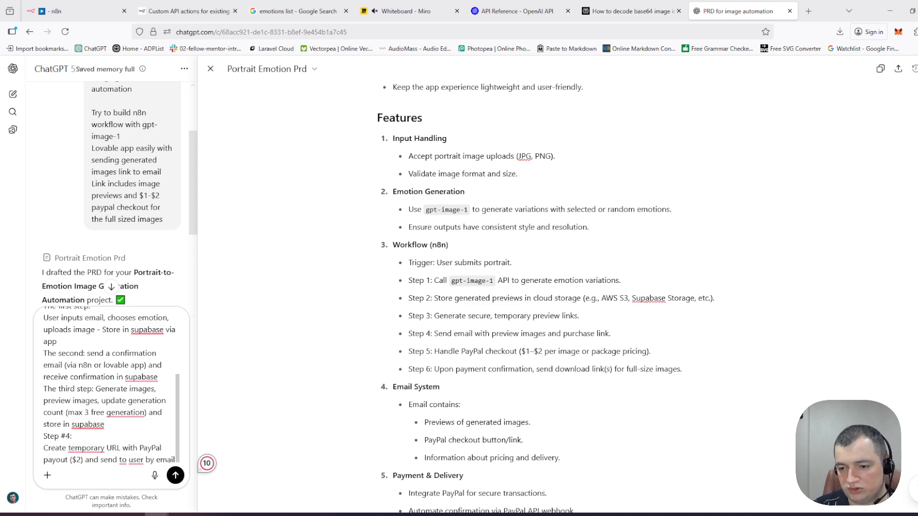
Step: Insert "the" before "user" in the Step #4 line
scroll(134, 454, "down", 1)
left_click(128, 454)
type("the")
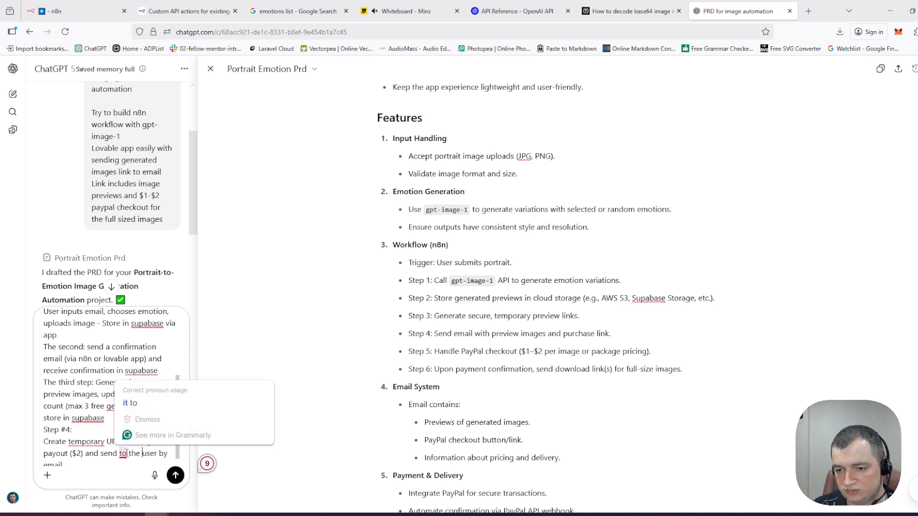
Step: Add the heading "Step #5:" on a new line at the end of the draft, followed by a line break
scroll(105, 454, "down", 1)
left_click(96, 455)
scroll(88, 457, "down", 2)
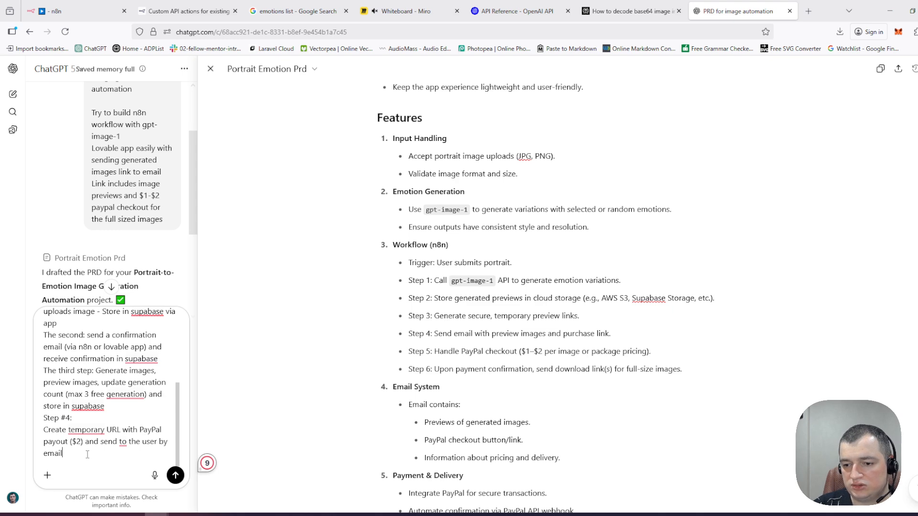
key("shift+Return")
type("Step")
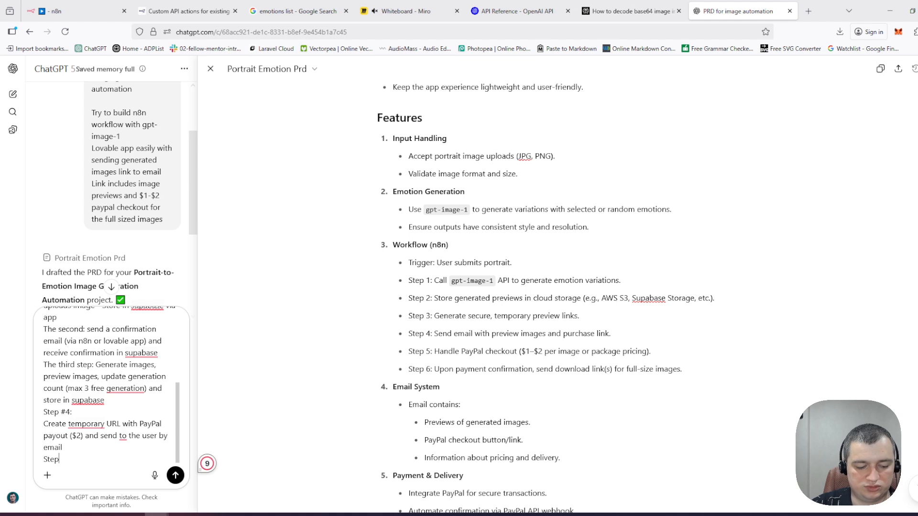
type(" #5:")
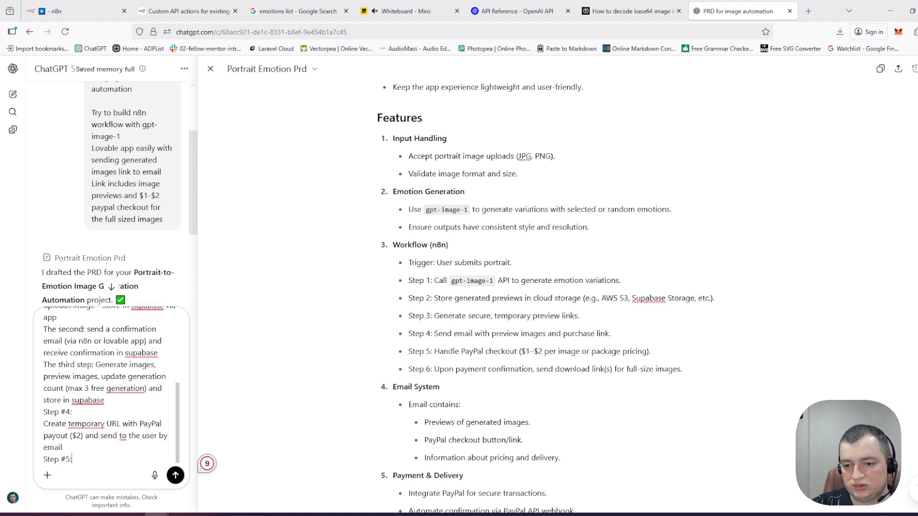
key("shift+Return")
Step: Write "If we receive payment on PayPal, send full size image URL to the user by email" under Step #5
type("If yo")
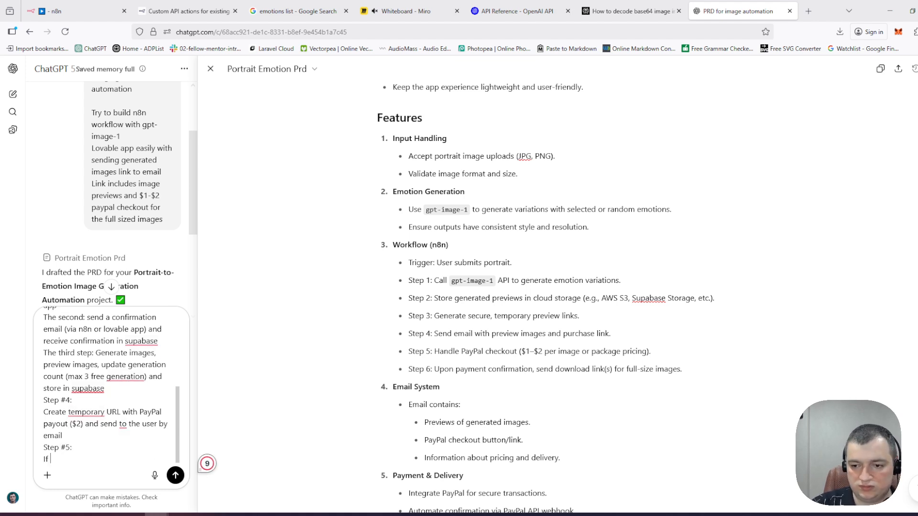
key("BackSpace")
key("BackSpace")
type("we")
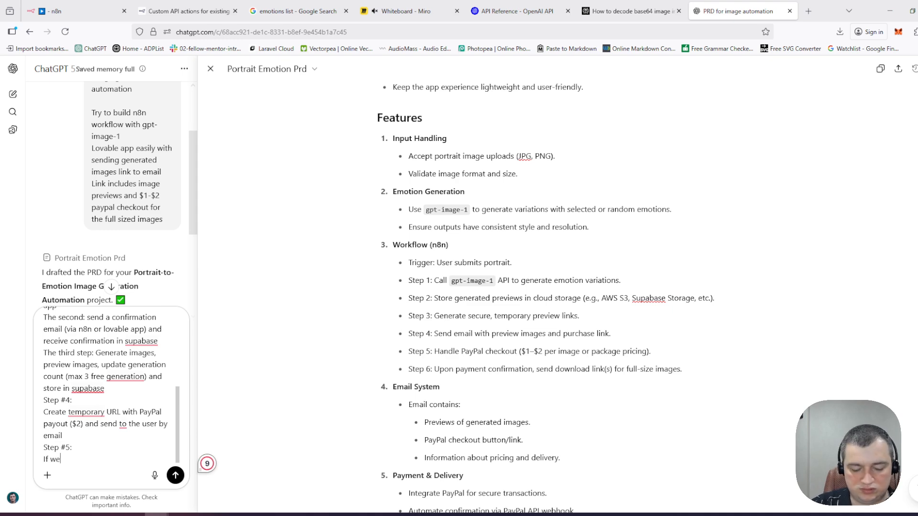
type(" receive ")
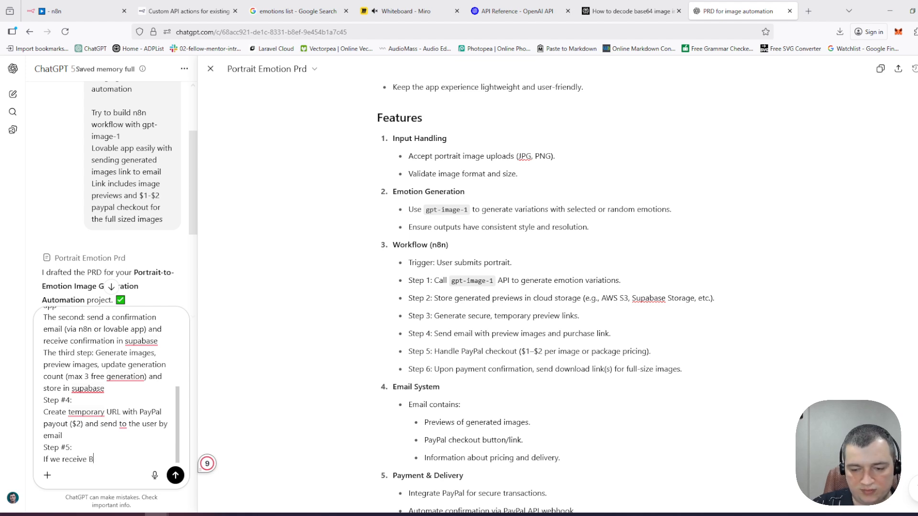
type("pay")
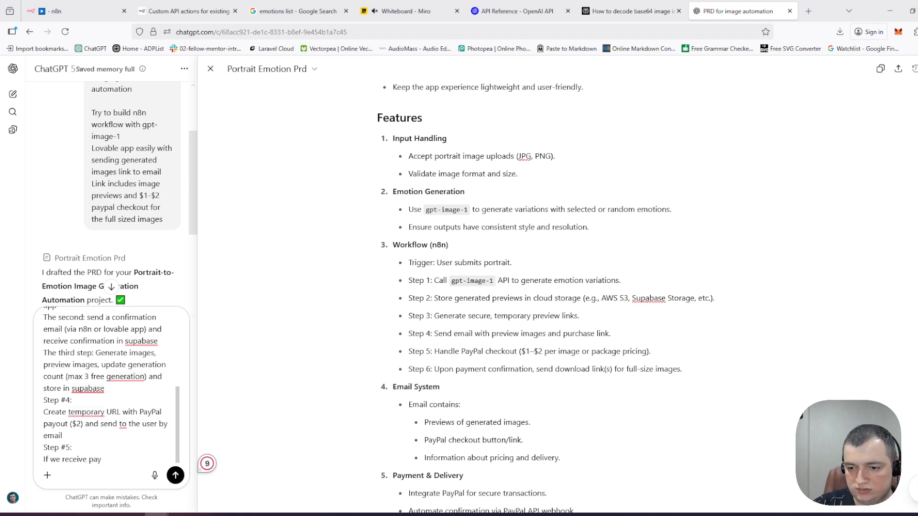
key("BackSpace")
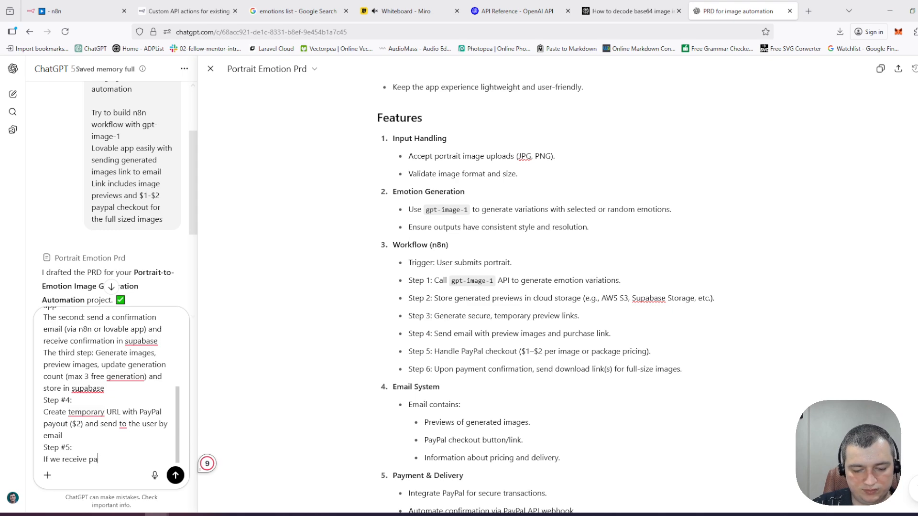
type("yment on Pa")
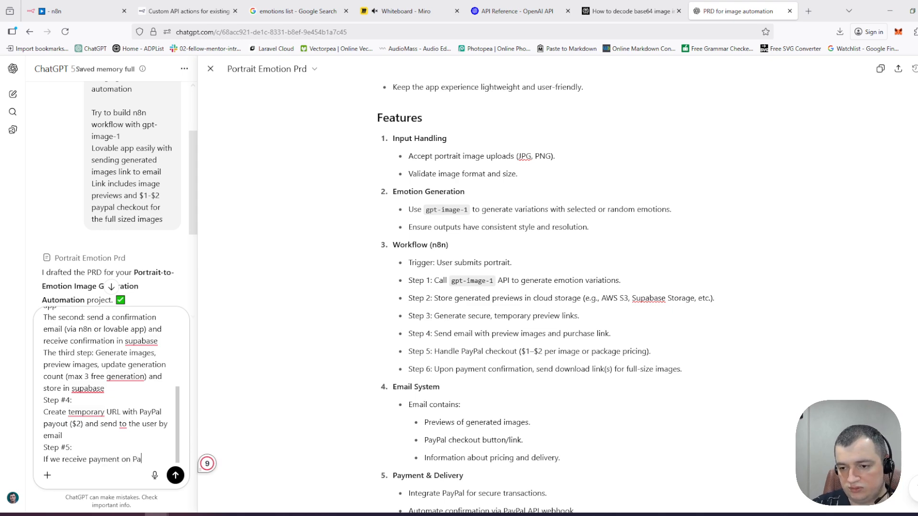
type("yPal, send")
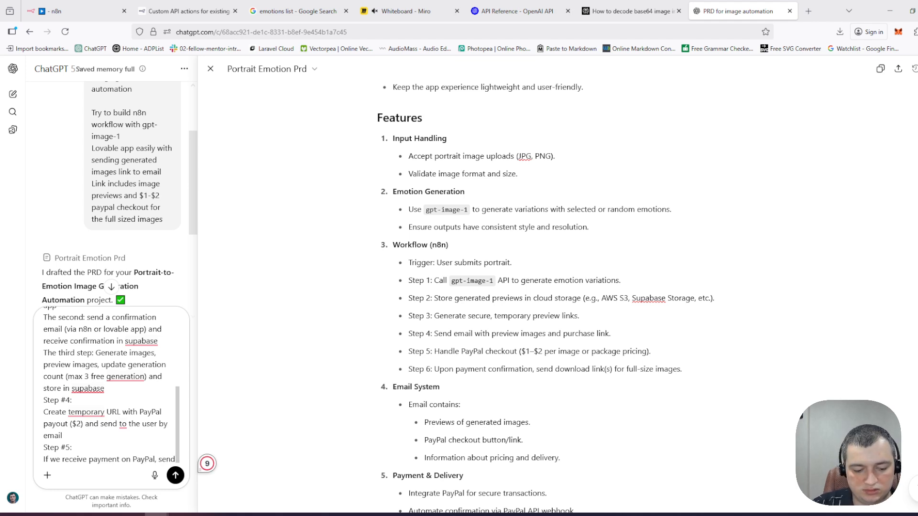
type(" full size image URL ")
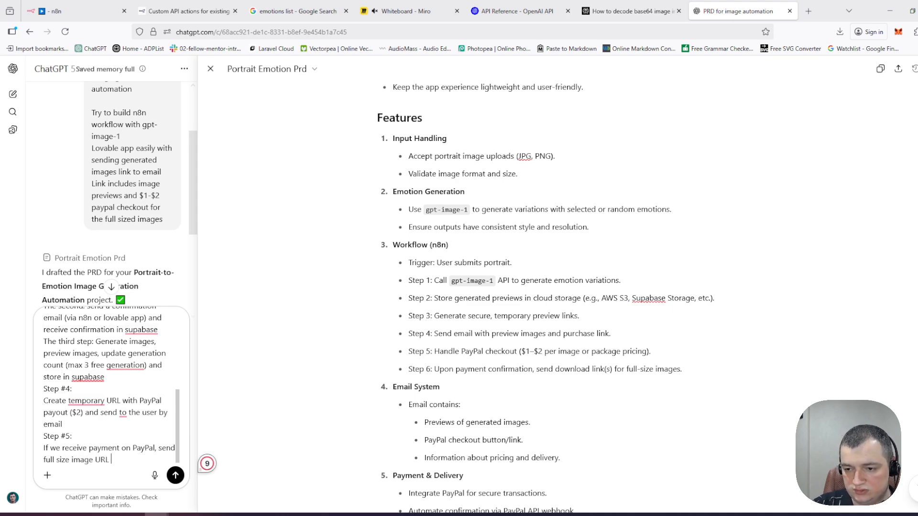
type("to the ")
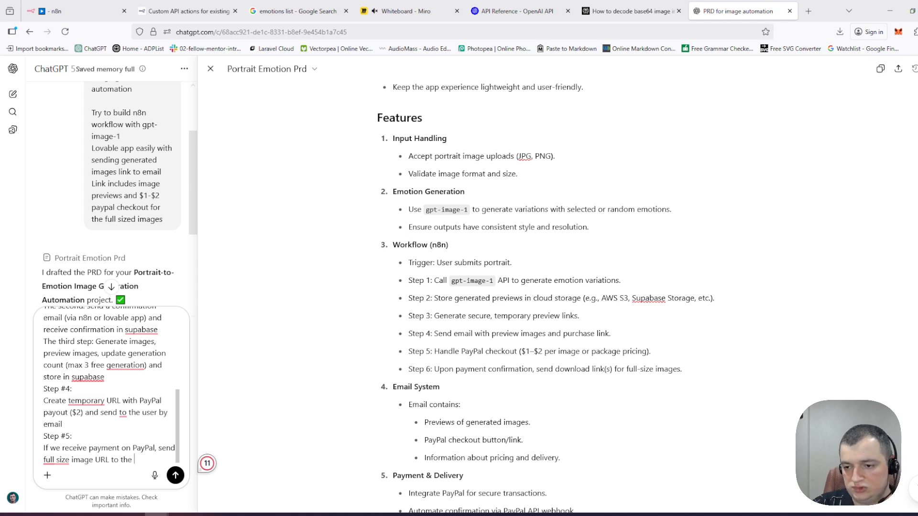
type("user by e")
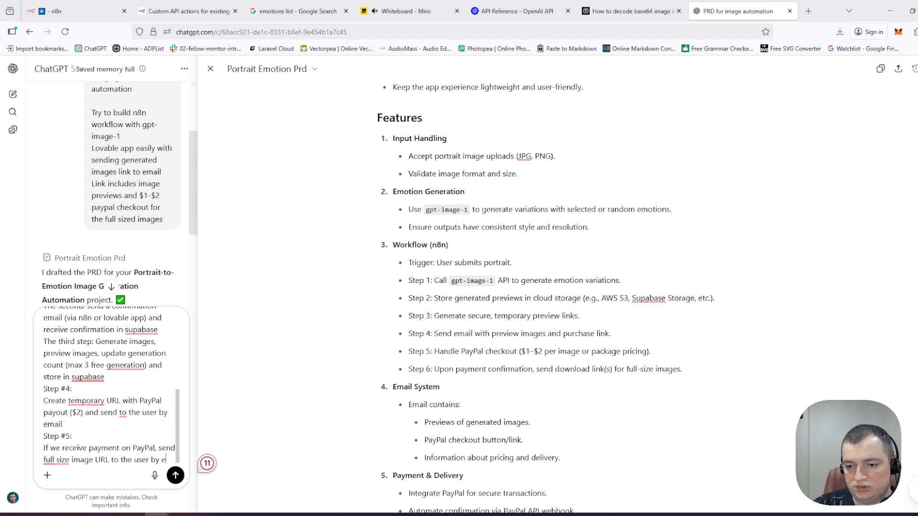
type("mail")
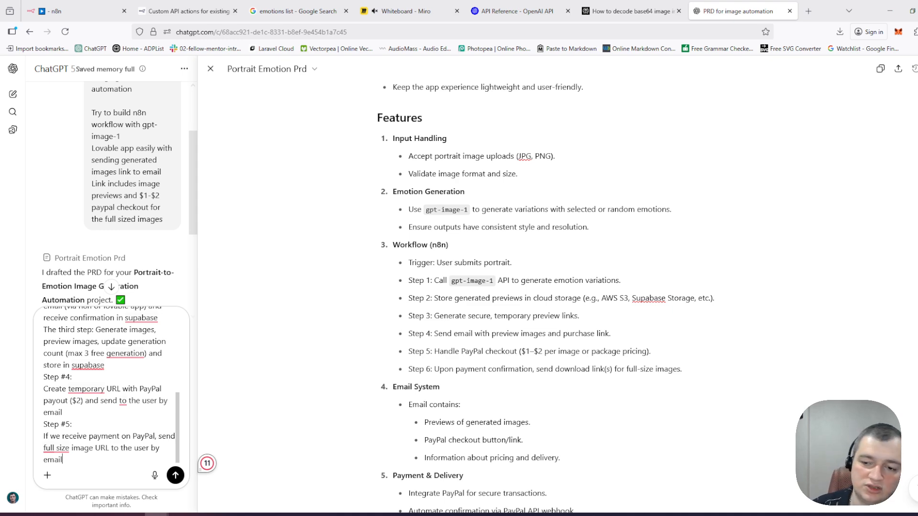
Step: Send the completed five-step PRD update message to ChatGPT
double_click(82, 448)
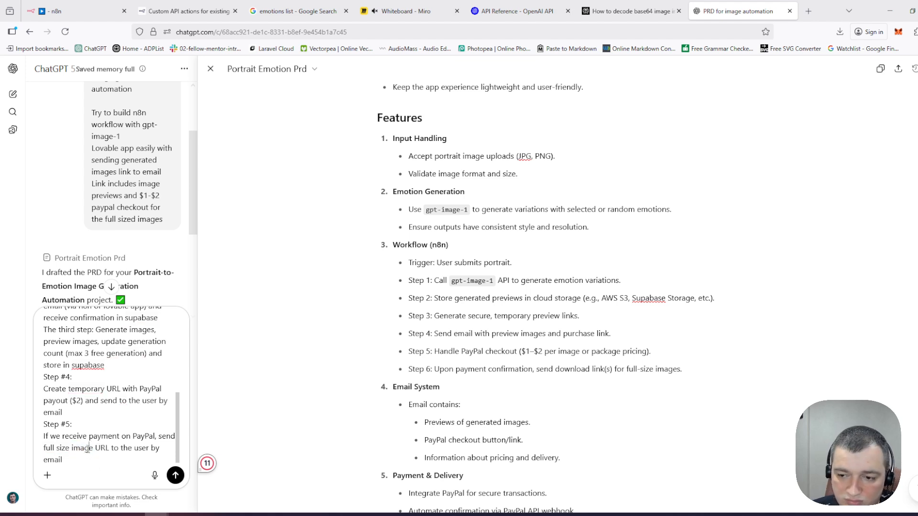
double_click(97, 448)
left_click(97, 448)
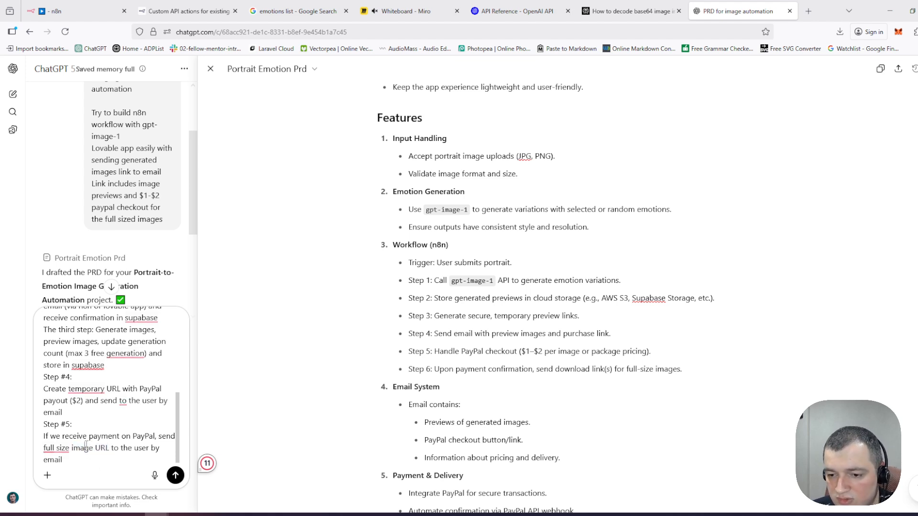
left_click(170, 474)
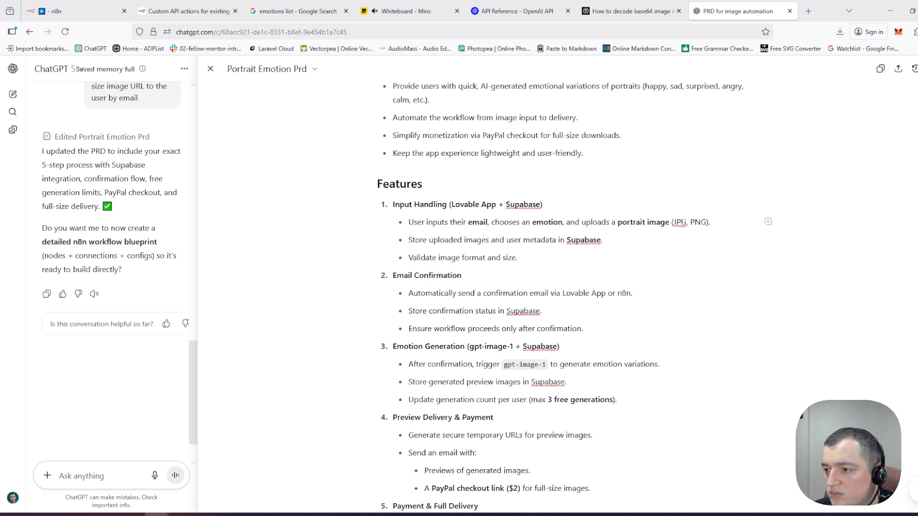
Step: Review the Features section of the updated PRD, from input handling through emotion generation to payment and full delivery
scroll(521, 227, "down", 2)
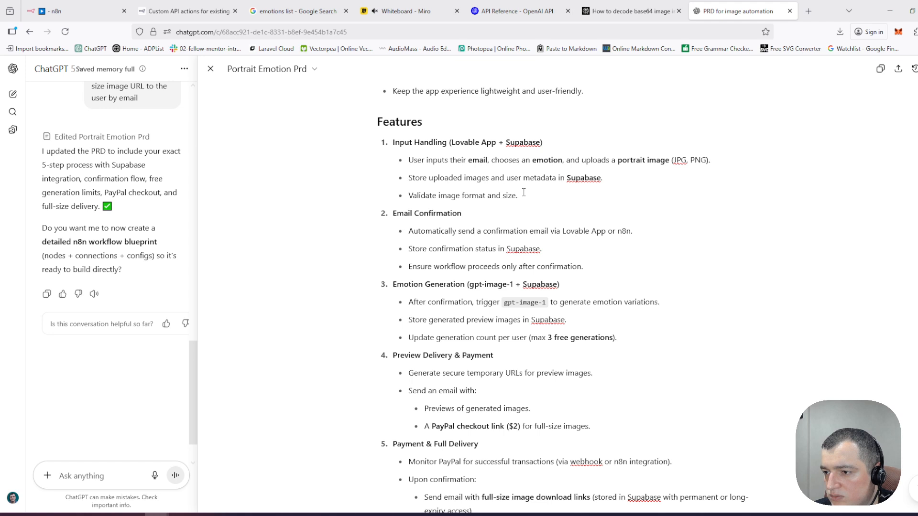
scroll(459, 200, "down", 1)
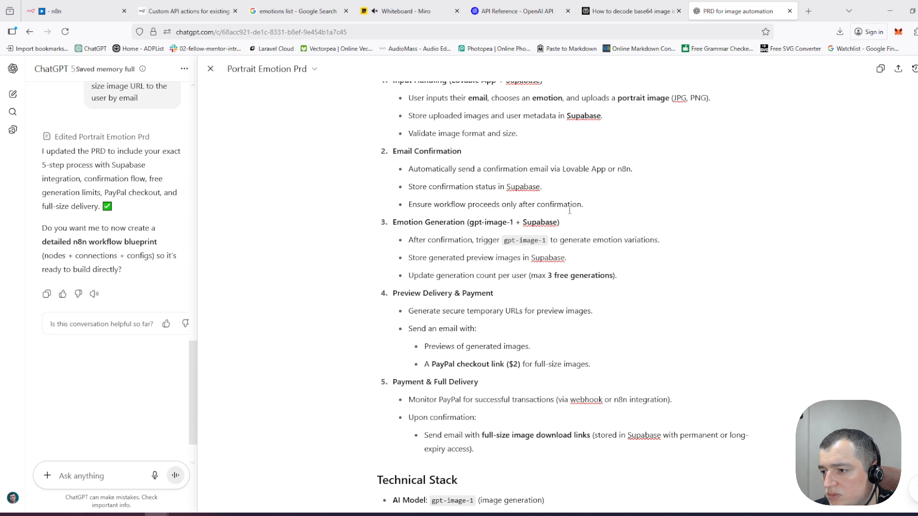
scroll(463, 234, "down", 1)
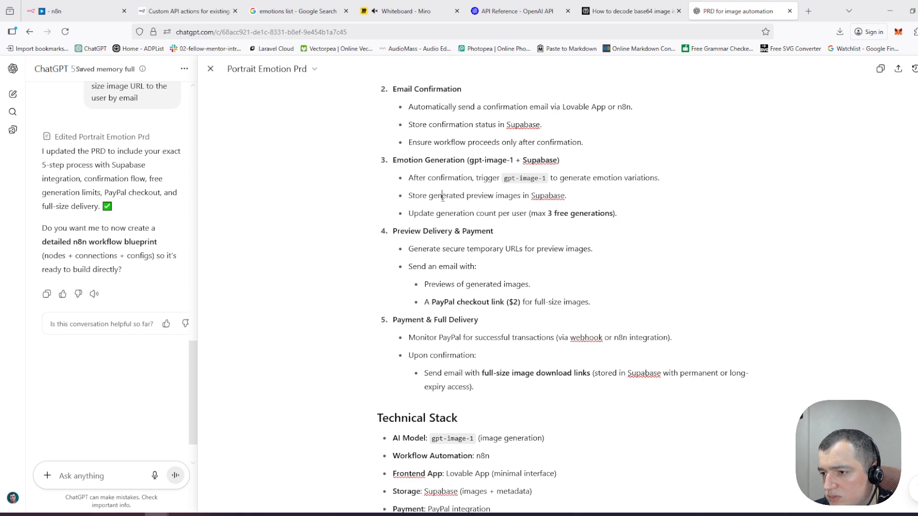
left_click(669, 177)
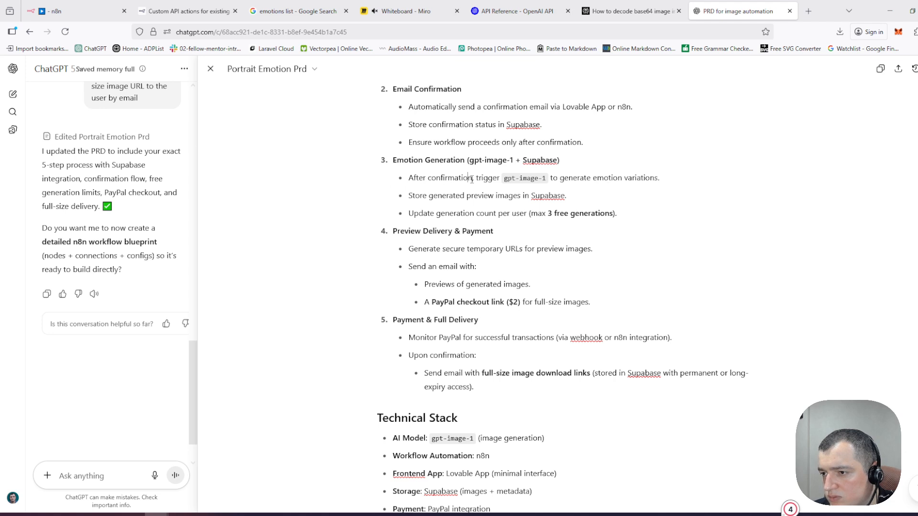
Step: Review the Emotion Generation and Preview Delivery & Payment items in the PRD's feature list
left_click_drag(472, 178, 410, 179)
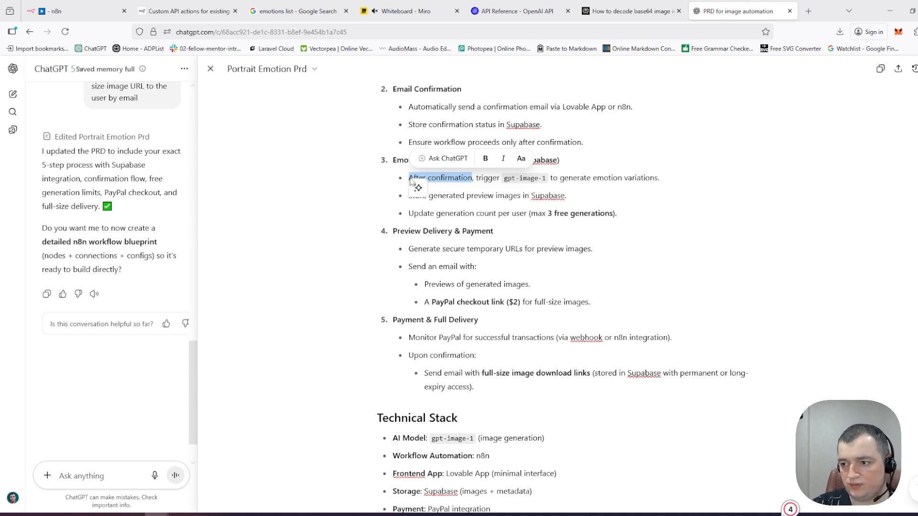
left_click(478, 179)
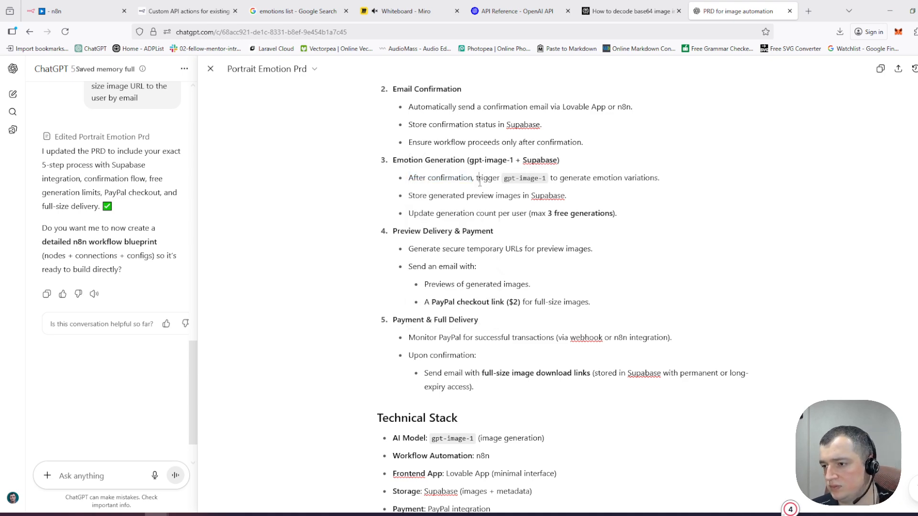
scroll(494, 183, "down", 1)
scroll(495, 178, "up", 1)
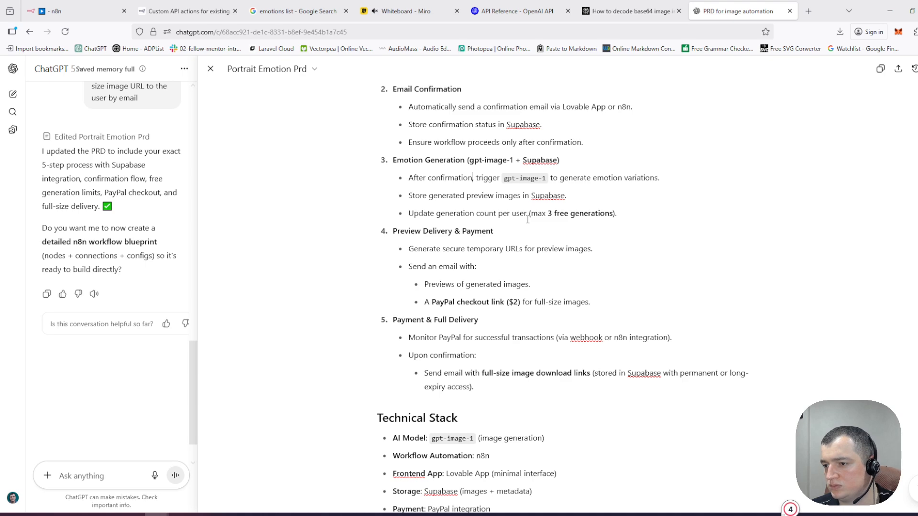
scroll(527, 220, "down", 2)
scroll(467, 250, "up", 2)
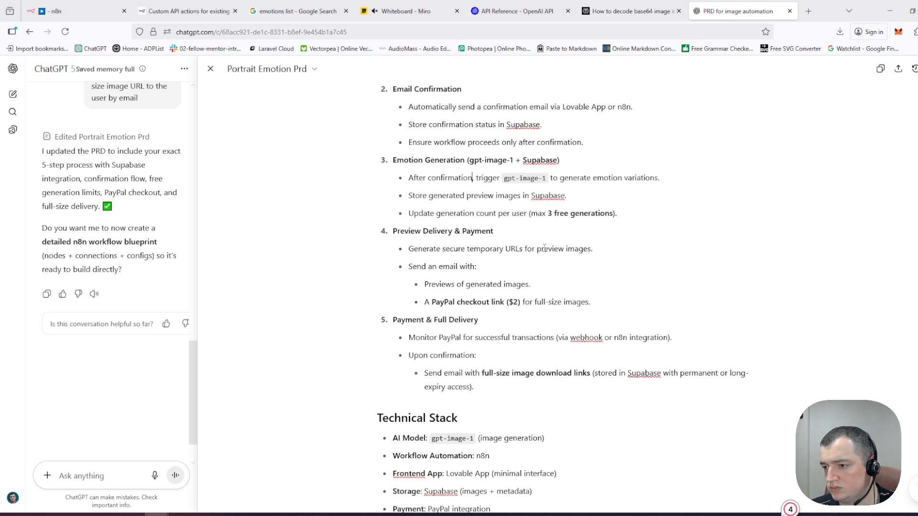
scroll(471, 263, "down", 2)
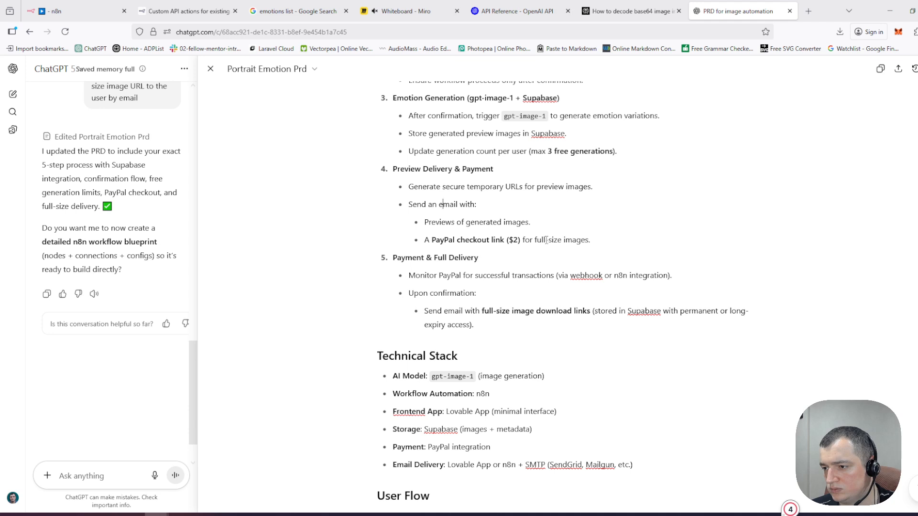
double_click(492, 223)
left_click(452, 223)
left_click(493, 187)
scroll(466, 200, "up", 1)
scroll(466, 200, "down", 1)
left_click(481, 186)
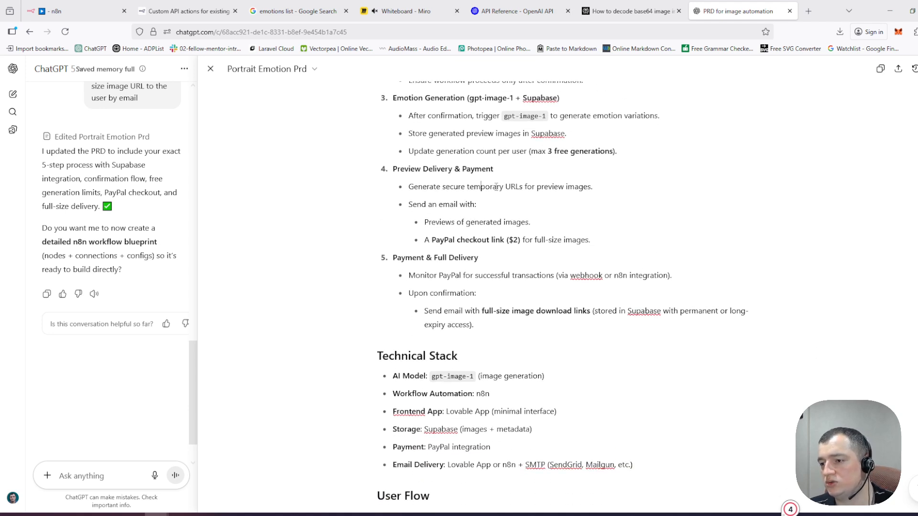
Step: Reword the first Preview Delivery & Payment bullet to "Generate secure temporary page URL with preview images."
left_click(524, 188)
key("BackSpace")
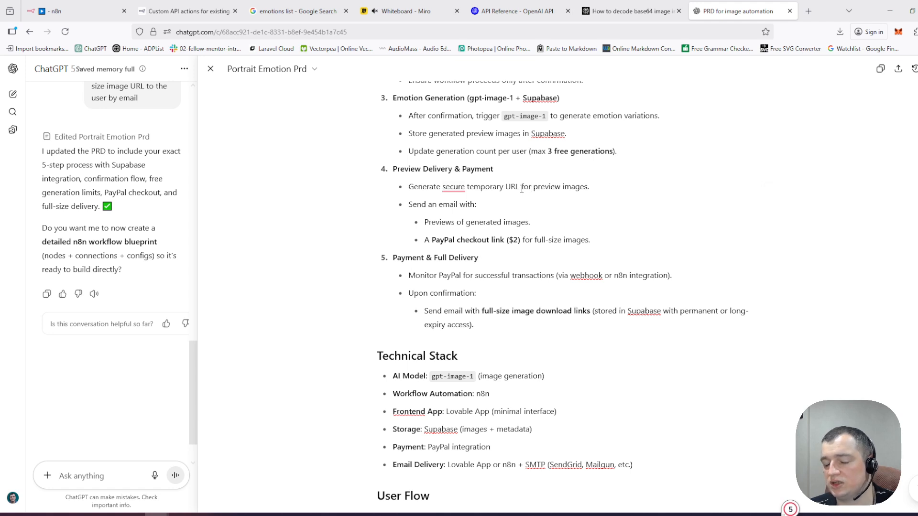
left_click(504, 188)
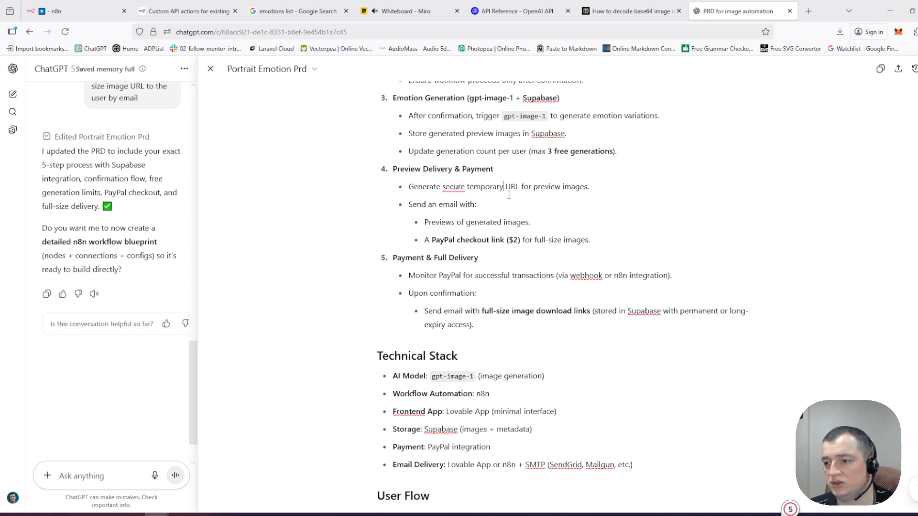
type("page")
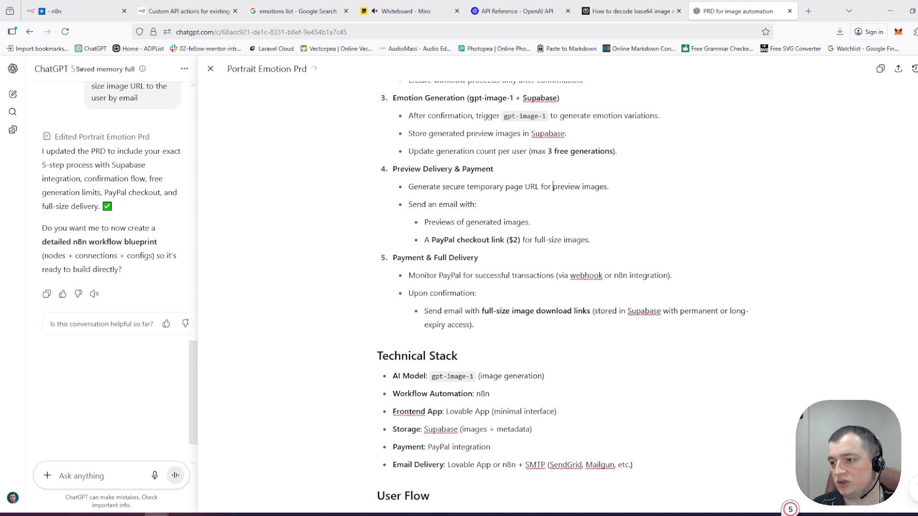
key("ctrl+shift+Right")
type("with")
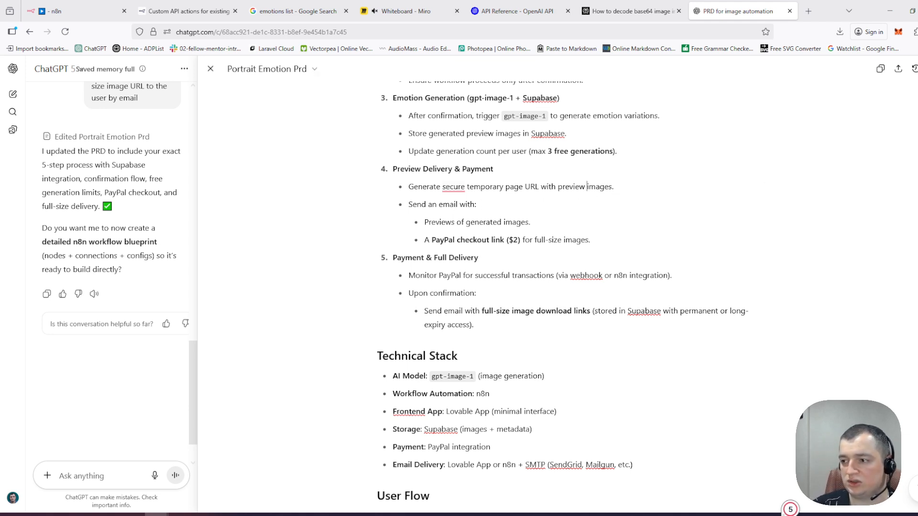
Step: Append "and checkout link" to the temporary page URL bullet and correct its wording to "a secure"
type("and checkopu")
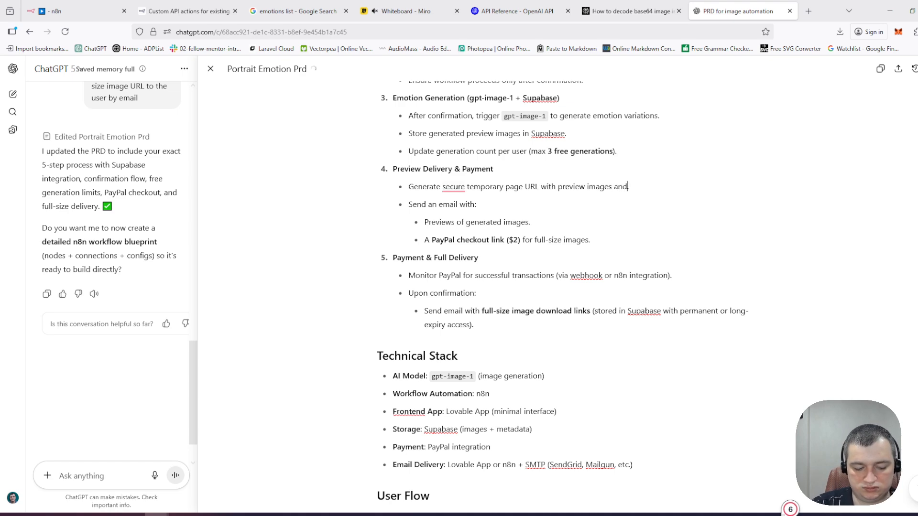
key("BackSpace")
key("BackSpace")
key("BackSpace")
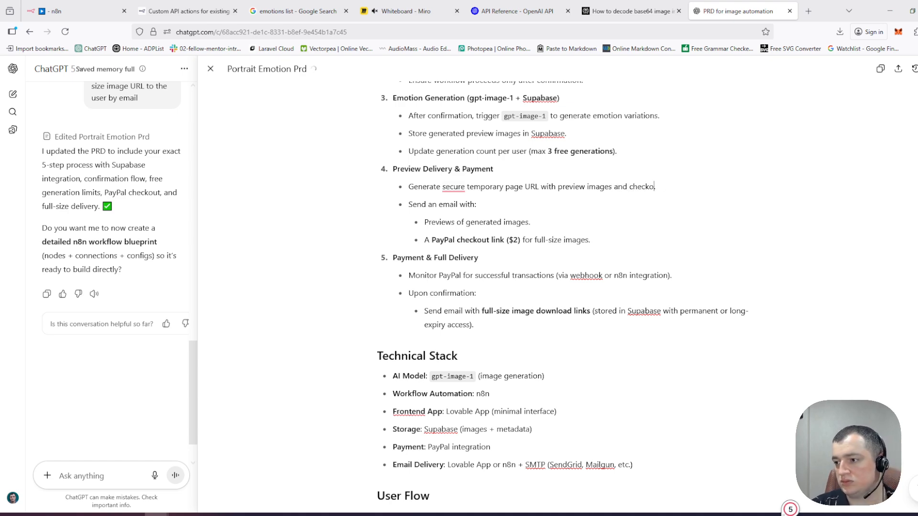
type("out")
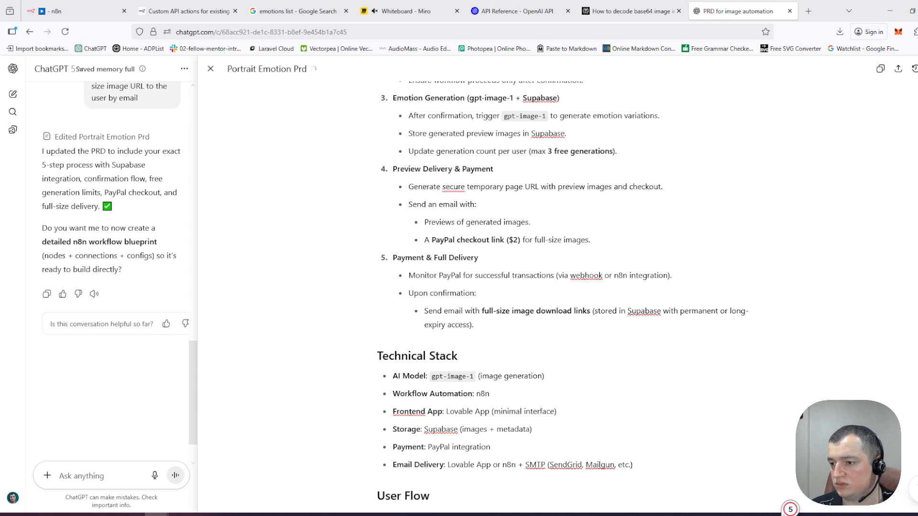
type(" link")
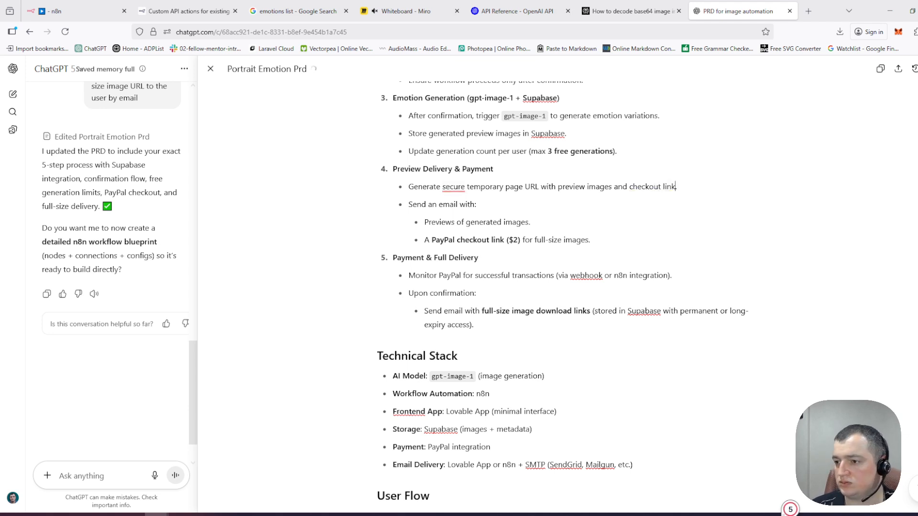
left_click(453, 187)
left_click(456, 215)
Step: Replace "checkout link" in the page URL bullet with the bold "PayPal checkout link ($2)" copied from the email sub-bullet
left_click_drag(409, 206, 475, 206)
left_click(473, 206)
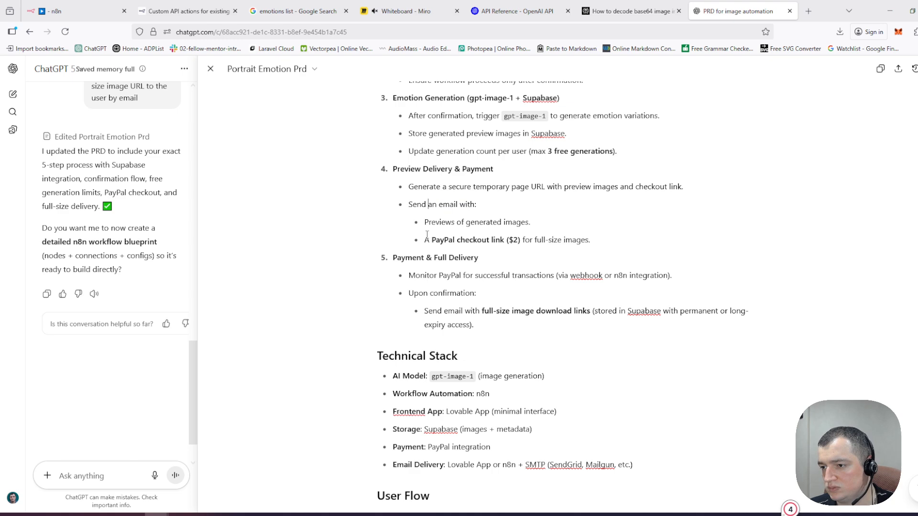
left_click_drag(517, 240, 432, 240)
key("ctrl+c")
left_click(645, 190)
left_click_drag(636, 188, 681, 187)
key("ctrl+v")
Step: Replace the "Send an email with" bullet and its two sub-bullets with "Send the URL via email"
left_click(563, 231)
left_click_drag(593, 241, 428, 207)
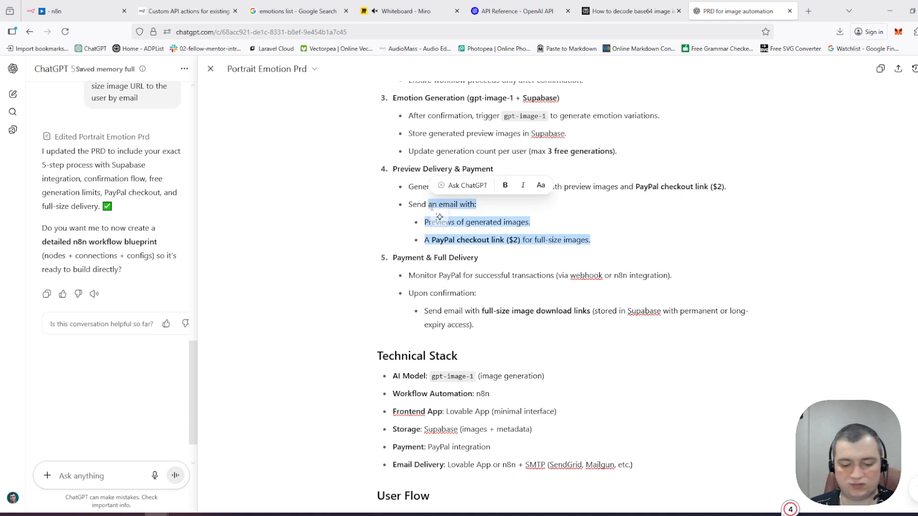
type("the URL ")
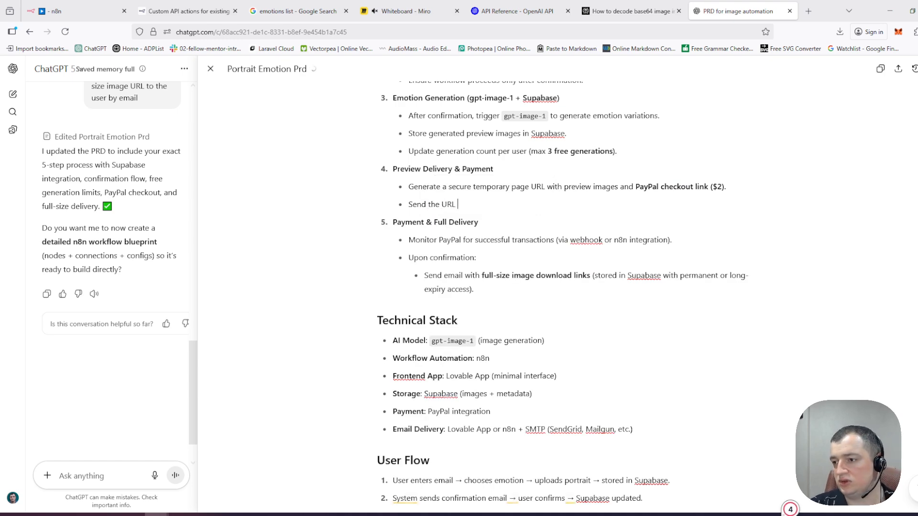
type("via email")
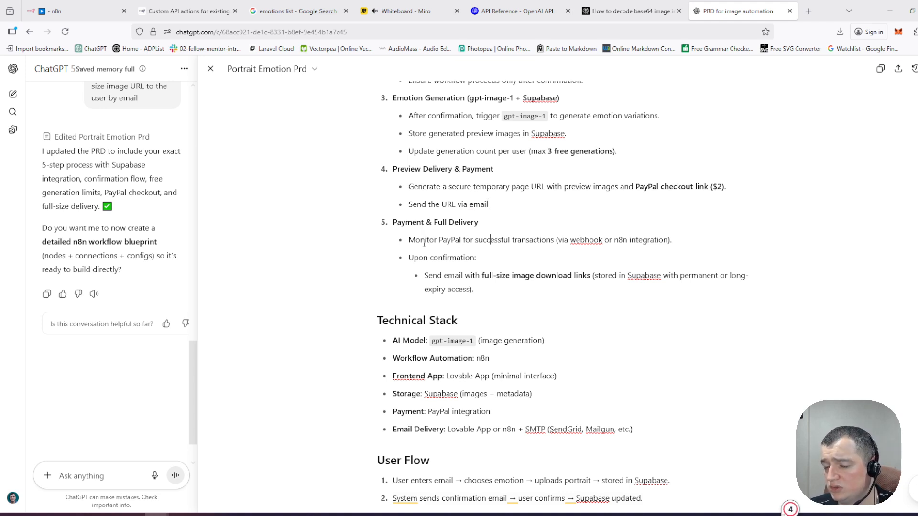
Step: Review the Payment & Full Delivery bullets on PayPal transaction monitoring and full-size image download links
left_click(437, 242)
left_click(485, 243)
left_click(518, 242)
left_click(586, 242)
left_click(629, 241)
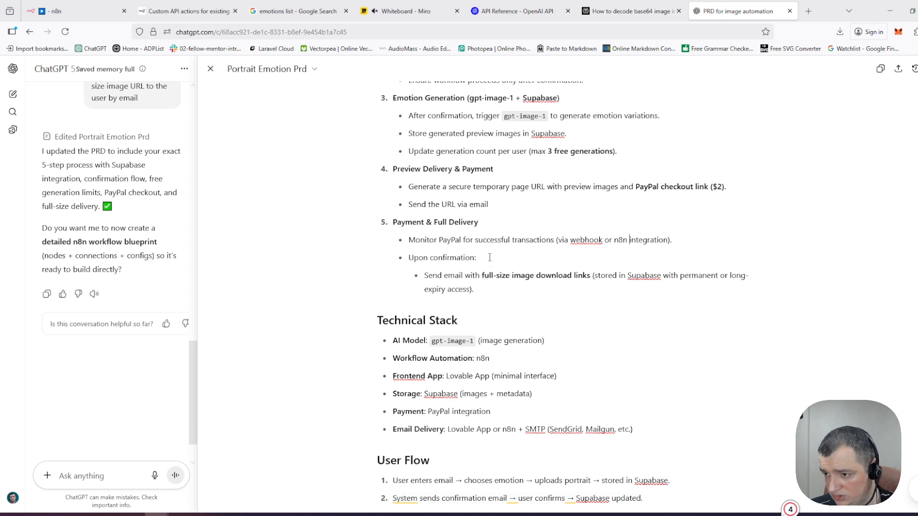
left_click(511, 277)
left_click(531, 277)
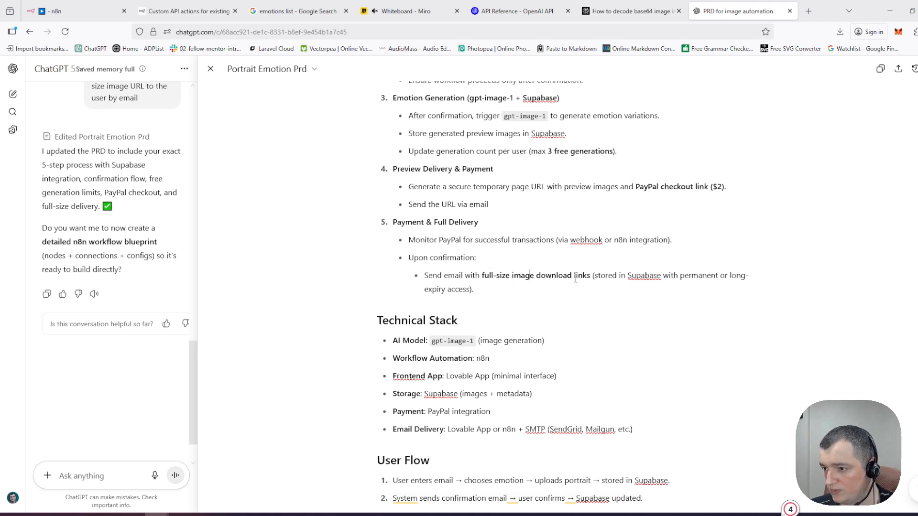
Step: Add the sub-bullet "Reset the generations count to 0." below the full-size download links item under "Upon confirmation"
left_click(522, 284)
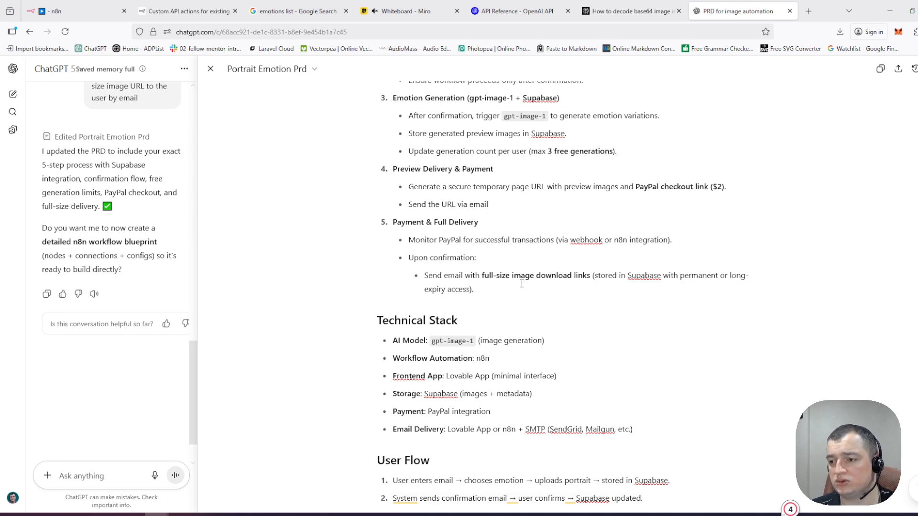
key("Return")
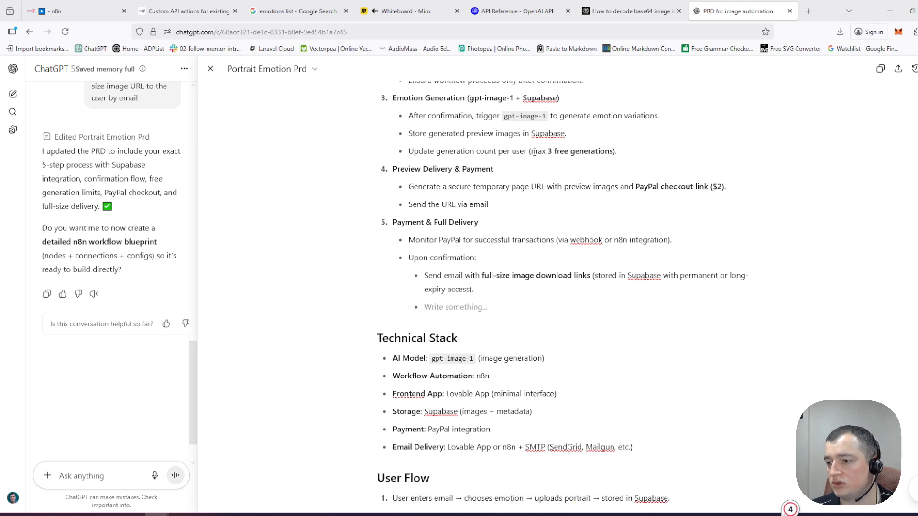
left_click_drag(530, 151, 613, 153)
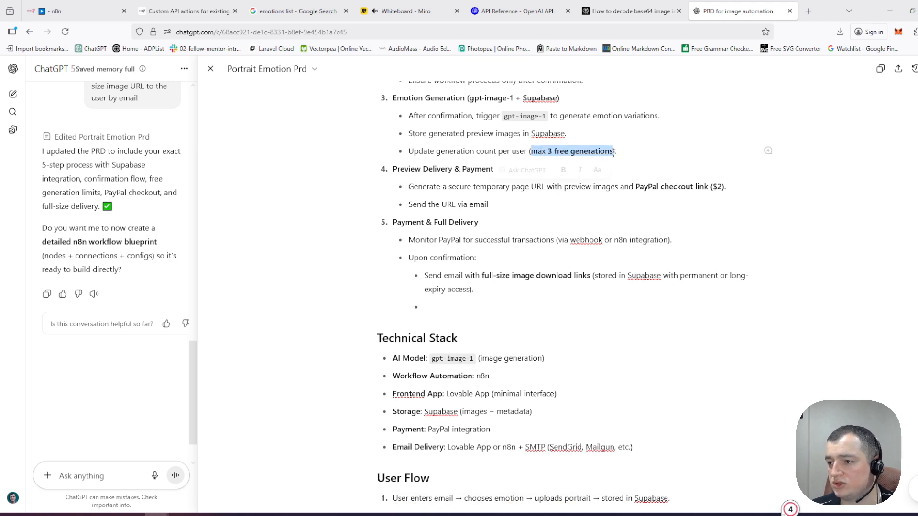
double_click(484, 151)
left_click(442, 300)
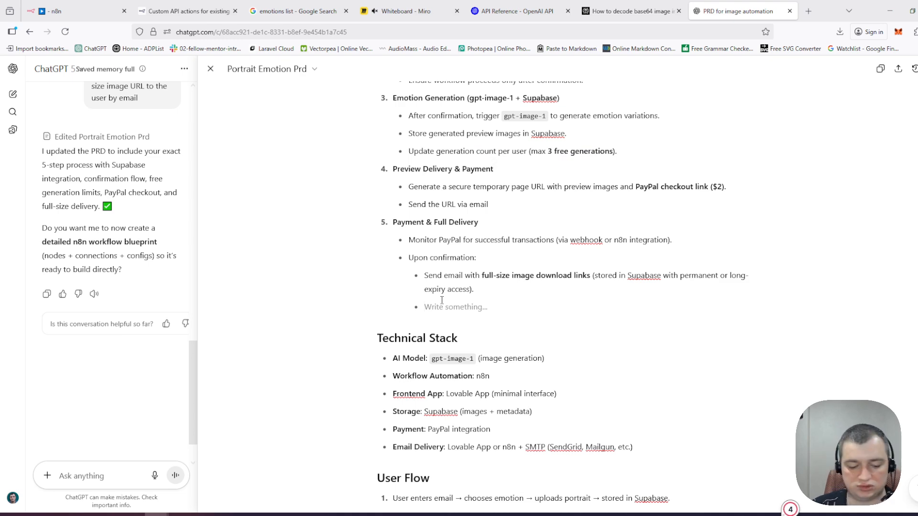
type("Reset")
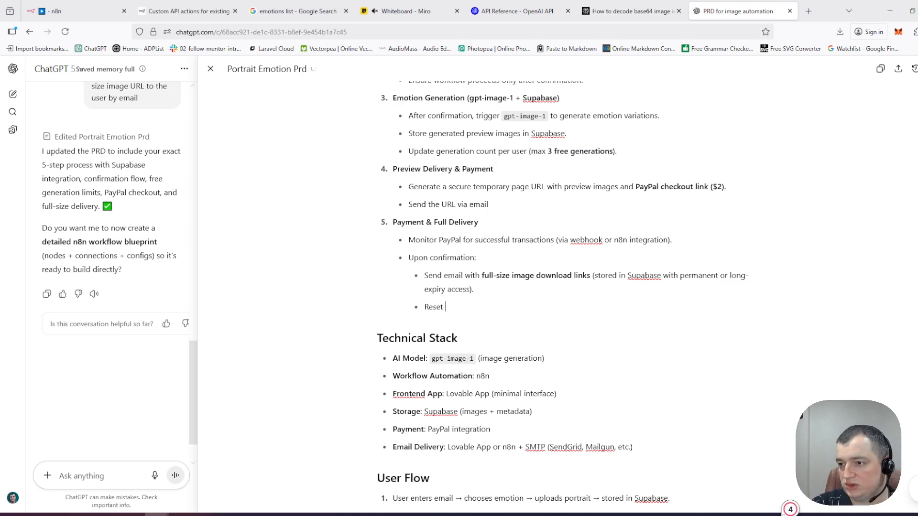
type(" gene")
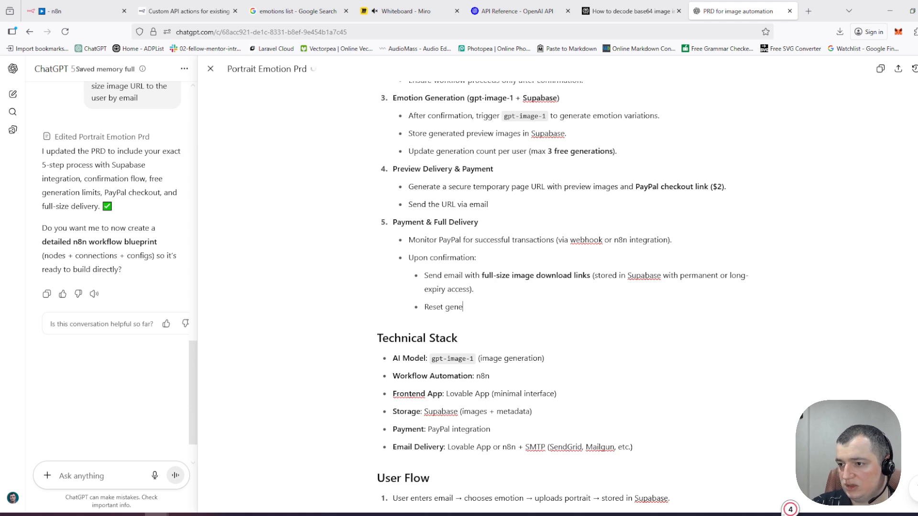
type("rations count")
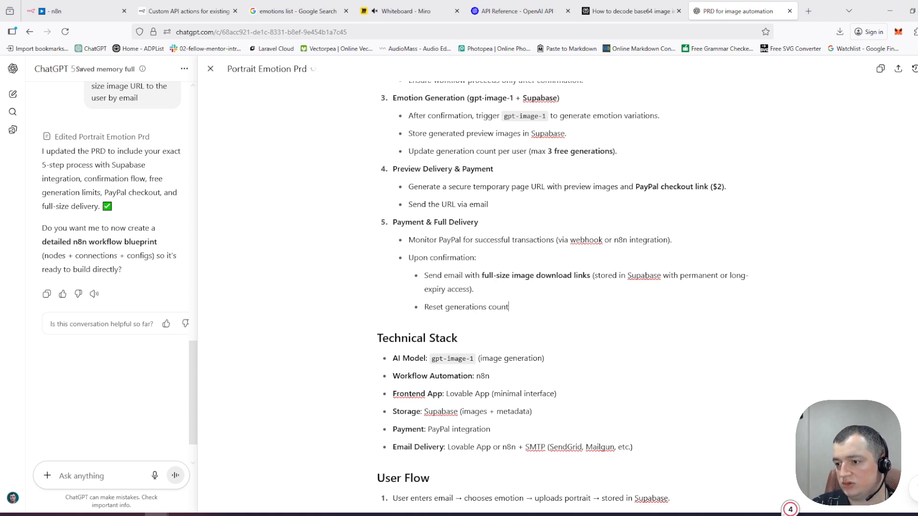
type(" to 0.")
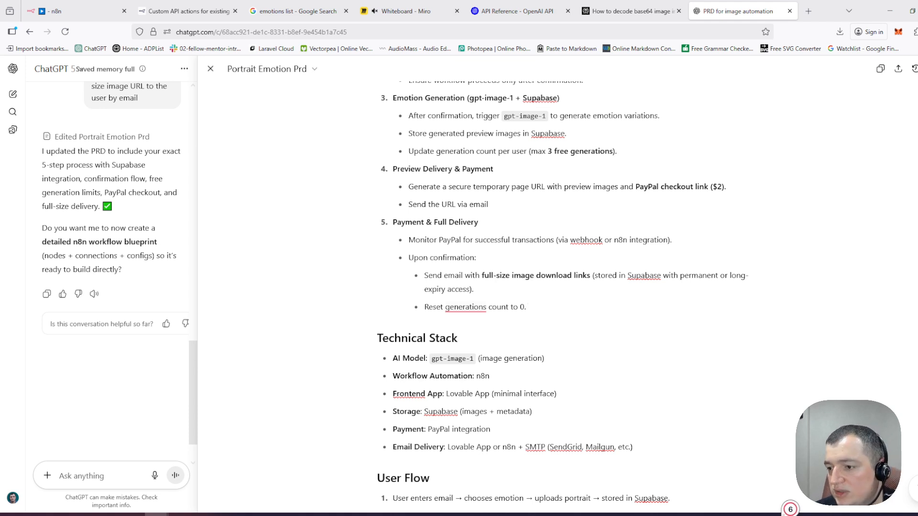
mouse_move(453, 309)
left_click(464, 322)
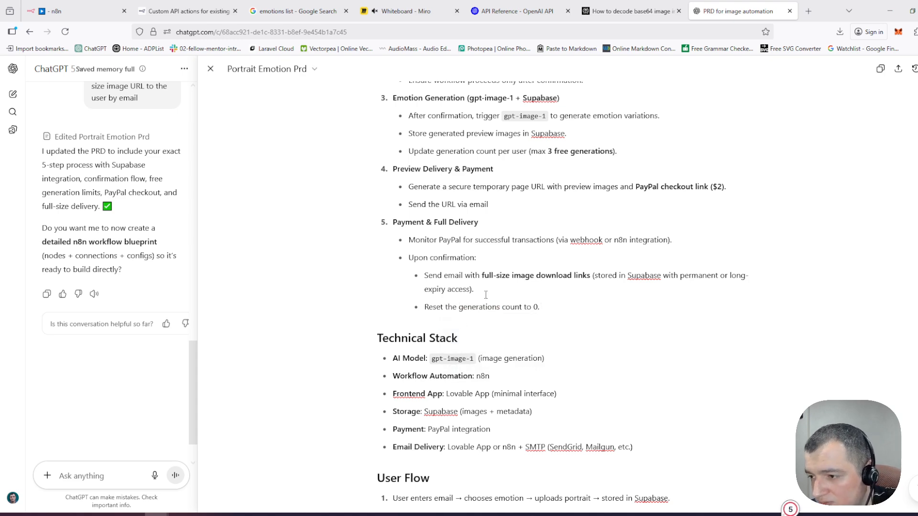
Step: Review the PRD's Technical Stack section, from the AI model and frontend app to storage, payment and email delivery
scroll(484, 297, "down", 2)
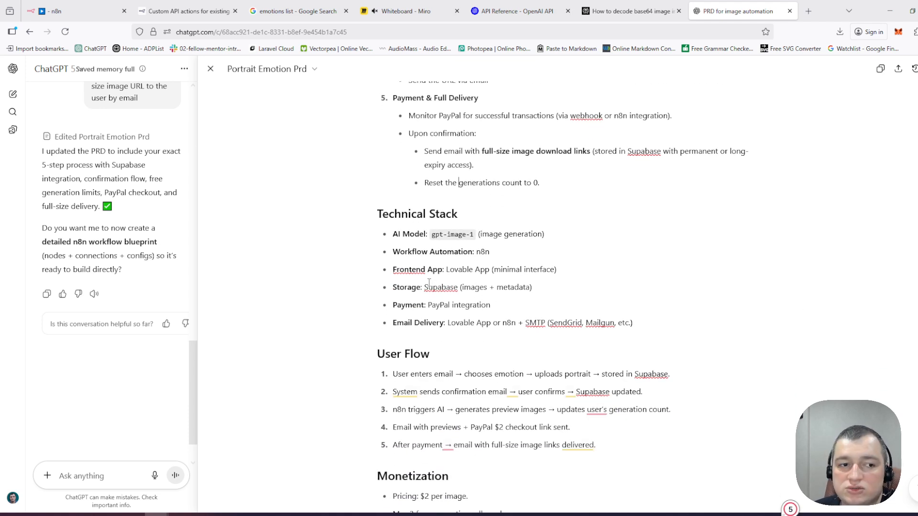
scroll(457, 285, "down", 1)
scroll(409, 230, "up", 1)
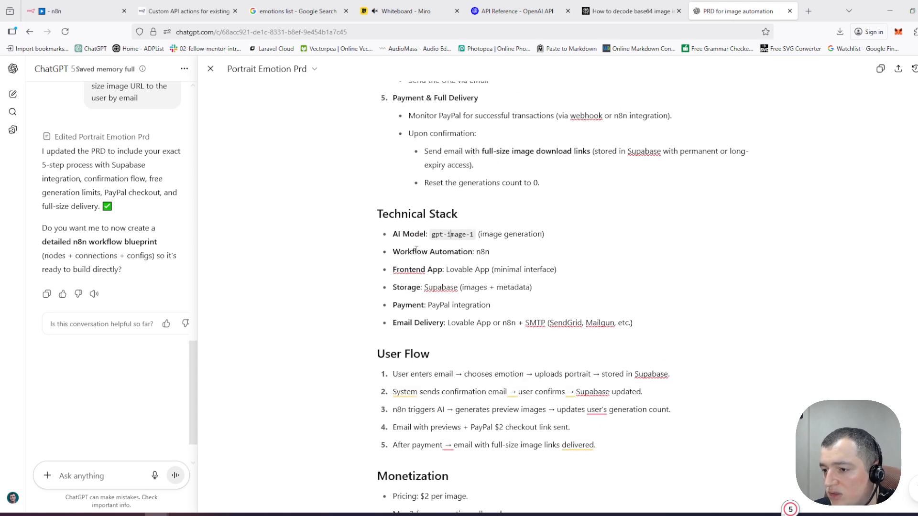
left_click(458, 269)
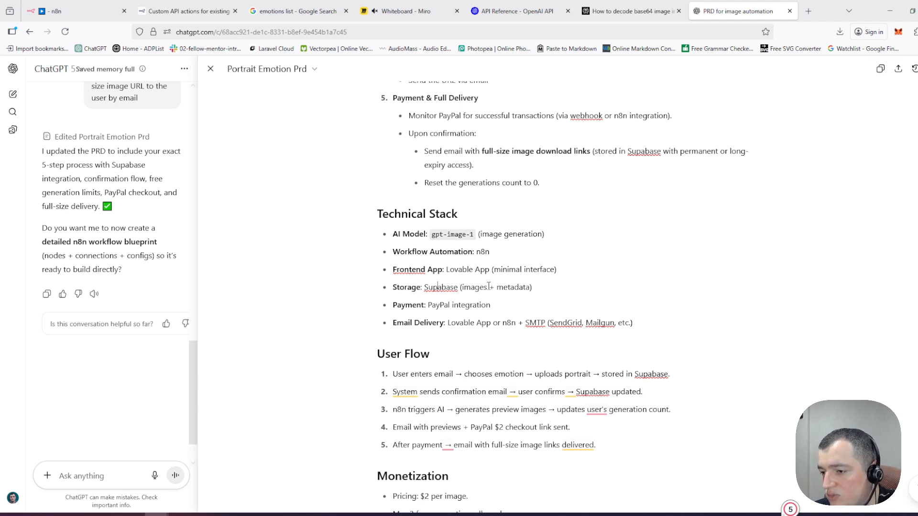
scroll(487, 286, "down", 1)
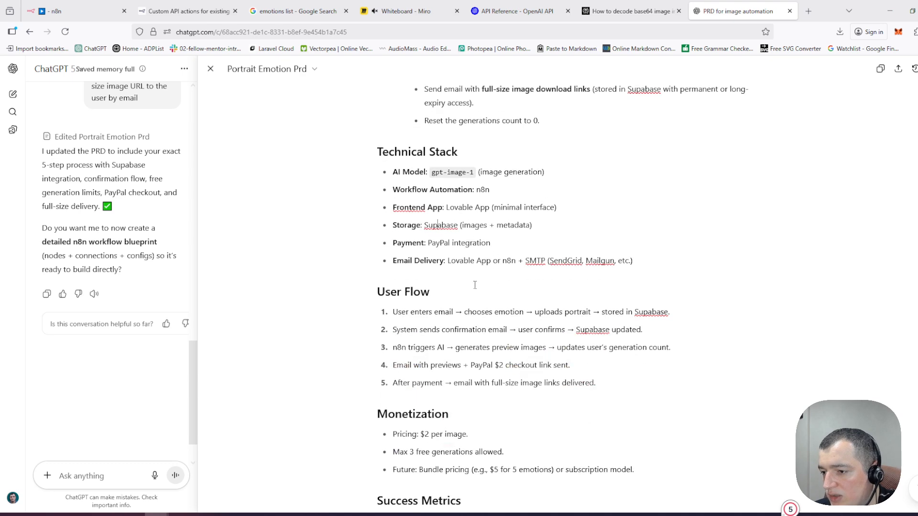
double_click(434, 247)
left_click(508, 231)
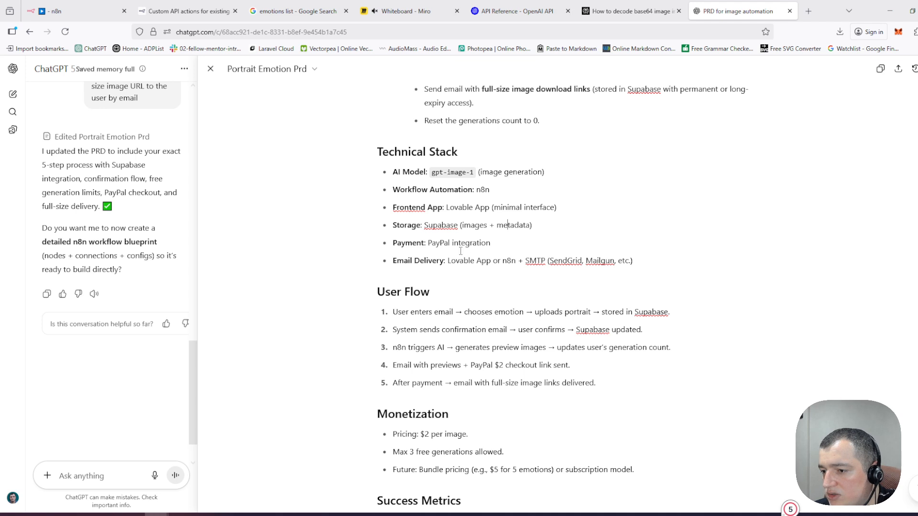
double_click(462, 261)
left_click(504, 259)
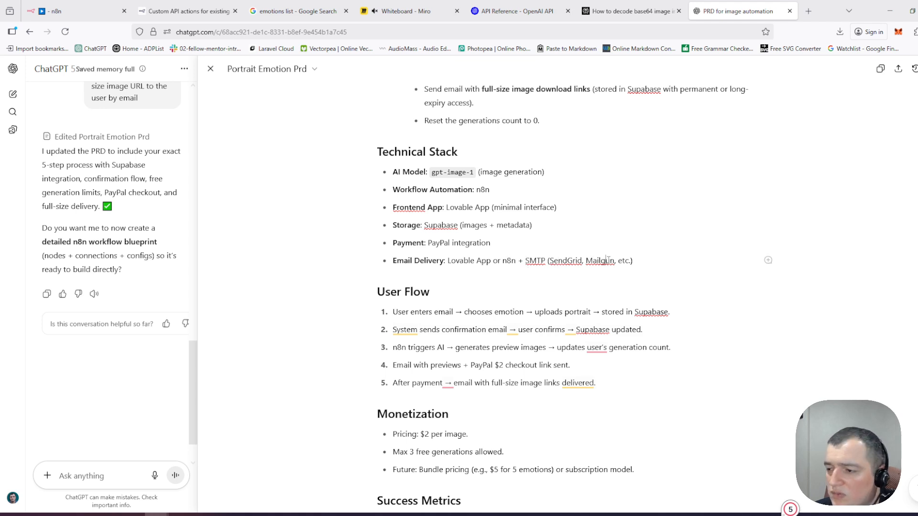
Step: Review the Email Delivery bullet and the first two User Flow items on portrait upload and email confirmation
left_click(582, 261)
double_click(598, 261)
left_click(557, 259)
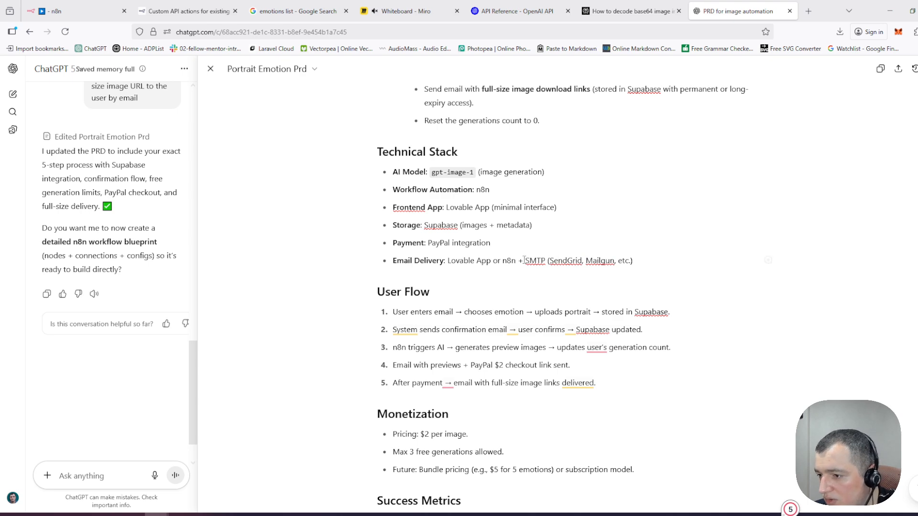
scroll(532, 275, "down", 3)
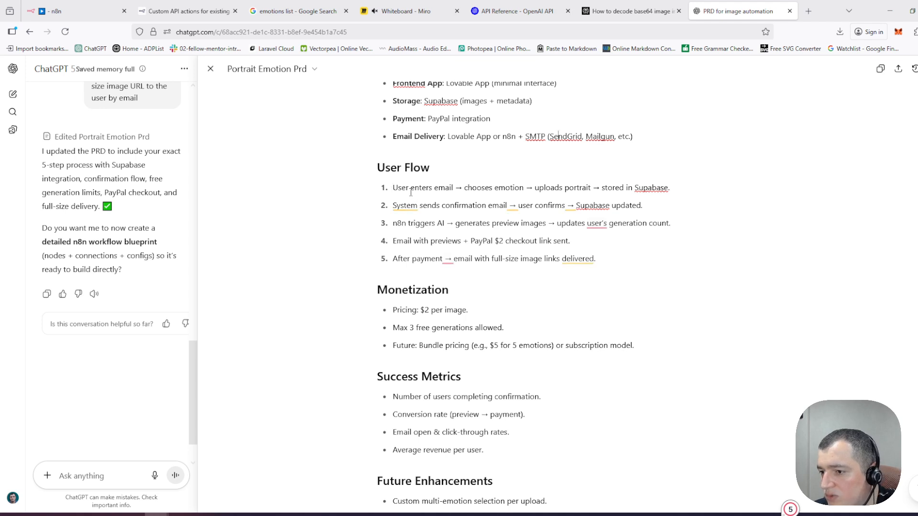
left_click(507, 187)
left_click(551, 187)
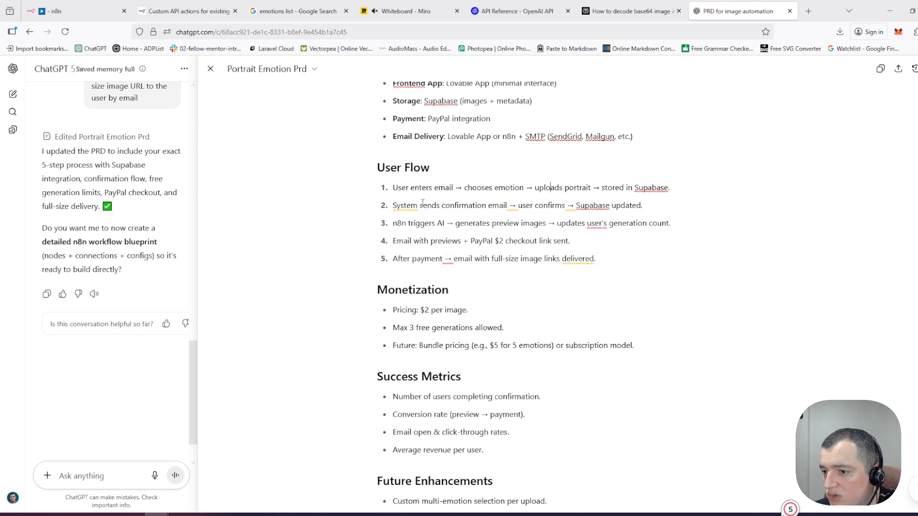
left_click(486, 206)
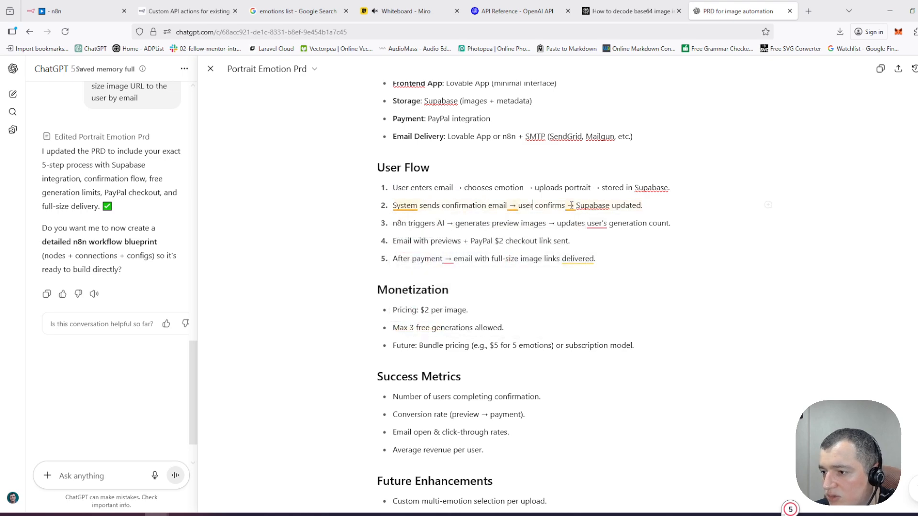
Step: Add "(If not confirmed)" at the start of User Flow item 2, before "System sends confirmation email"
left_click(393, 205)
type("(If not confirmed)")
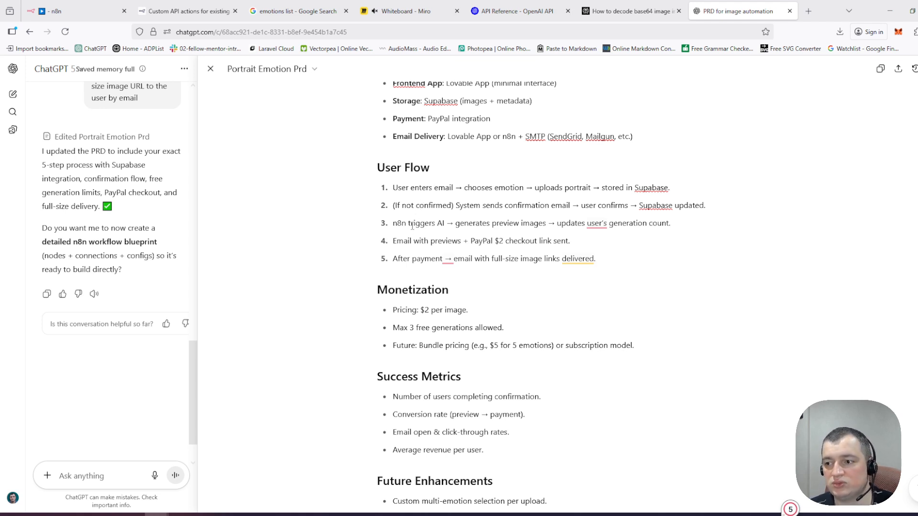
key("Down")
key("Down")
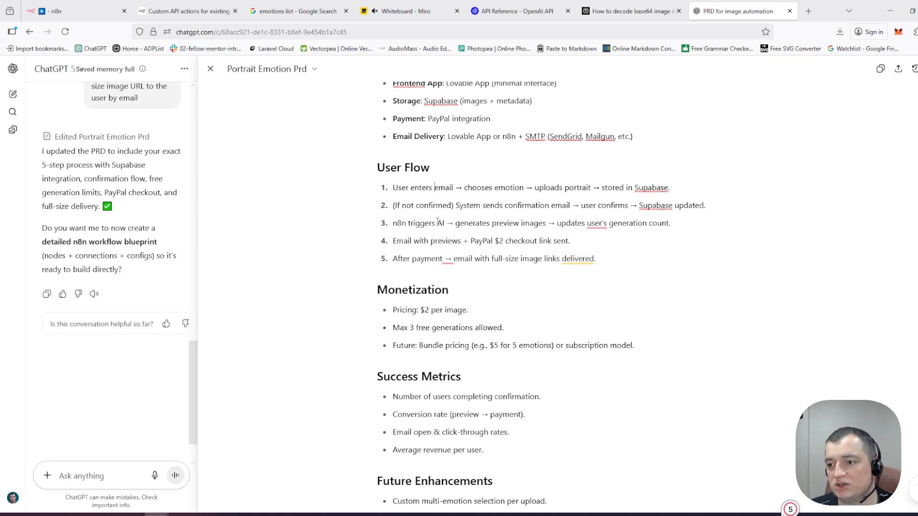
Step: Reword the parenthetical at the start of User Flow item 2 to "(check if confirmed, skip this step)"
left_click_drag(393, 224, 445, 224)
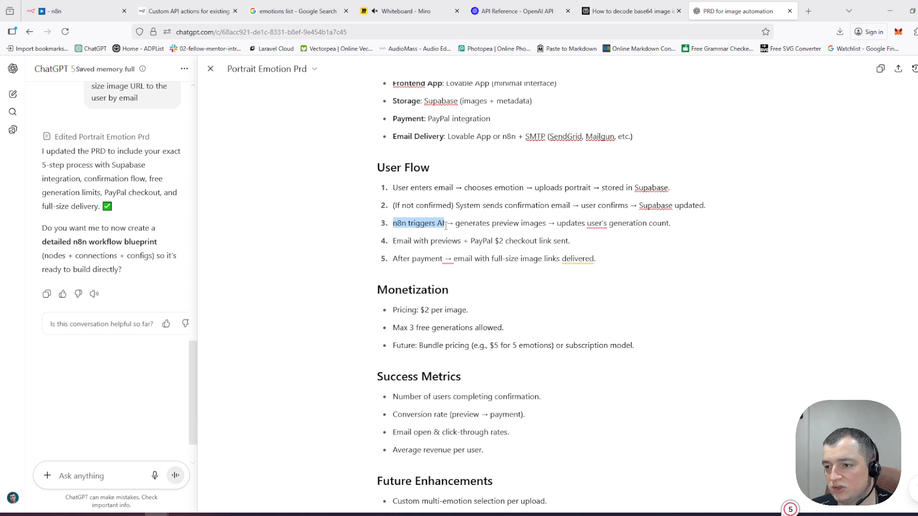
left_click(446, 225)
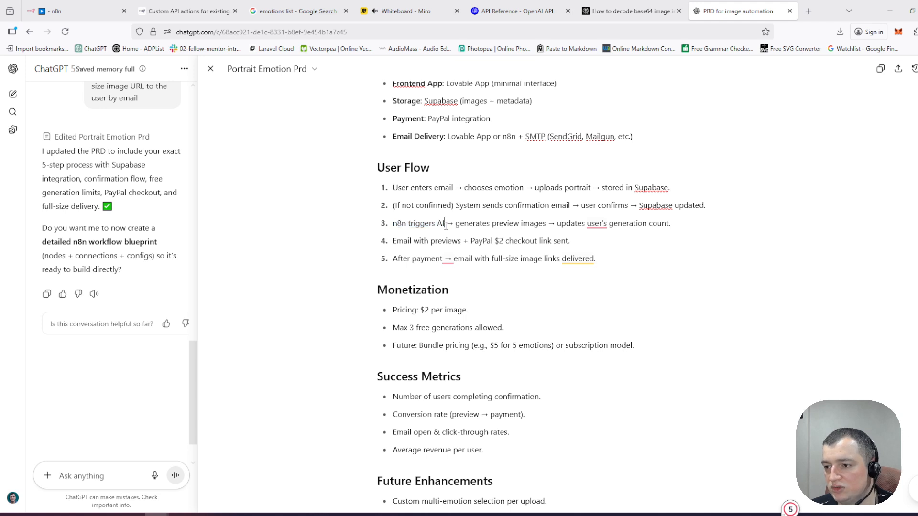
double_click(409, 202)
key("BackSpace")
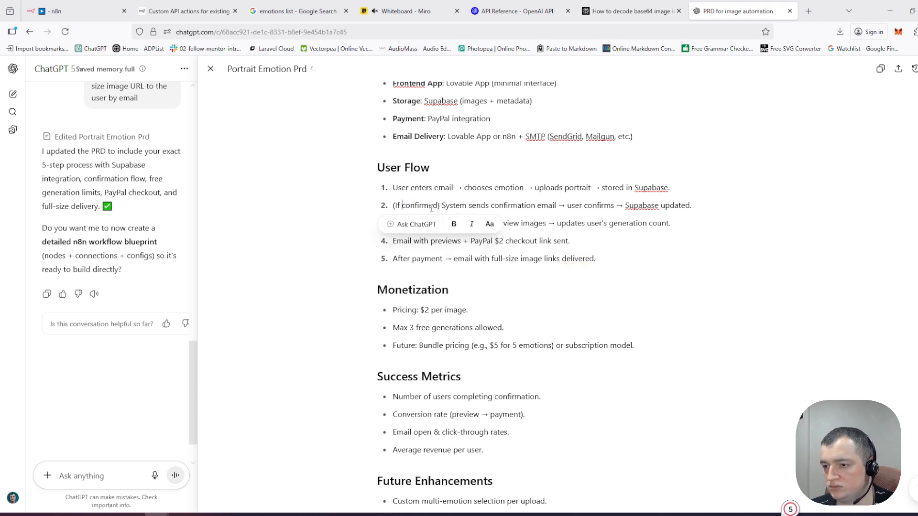
key("Right")
type(", skip this step")
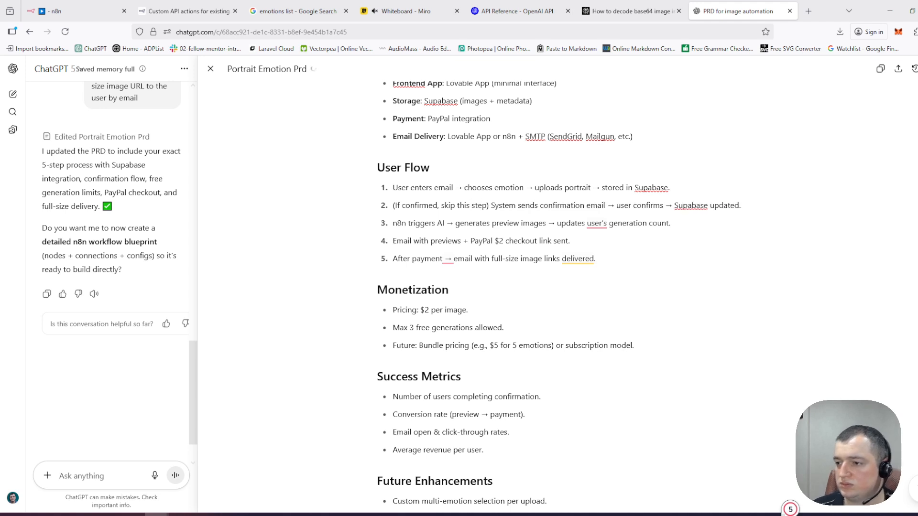
left_click(394, 206)
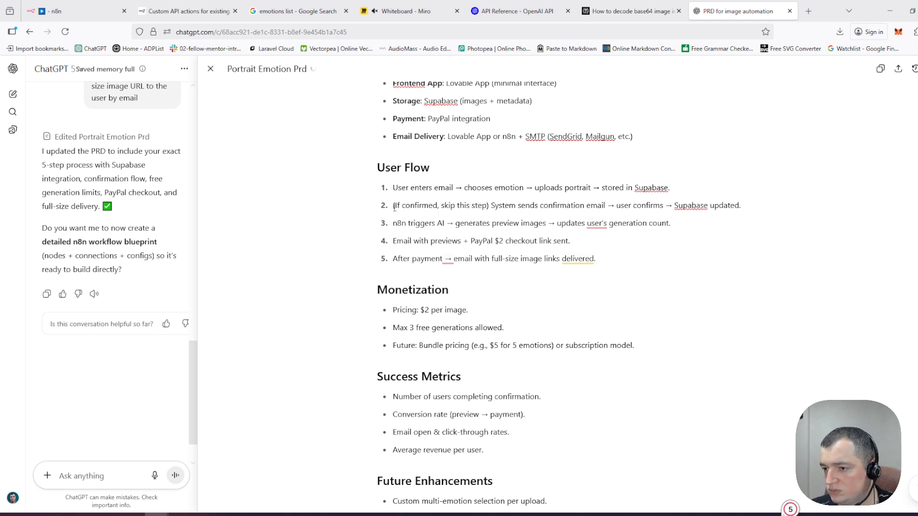
type("check i")
key("Delete")
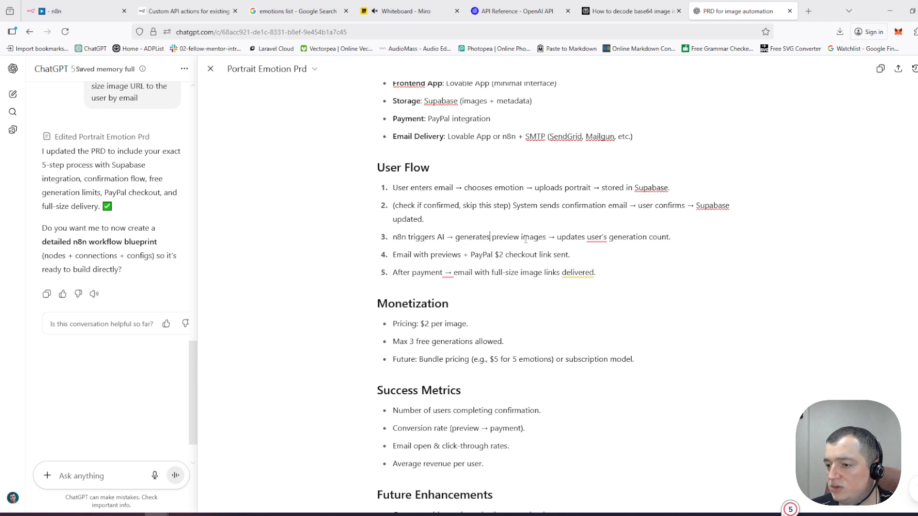
Step: Change the Monetization pricing bullet to "Pricing: $2 per image set."
left_click(649, 237)
left_click(548, 254)
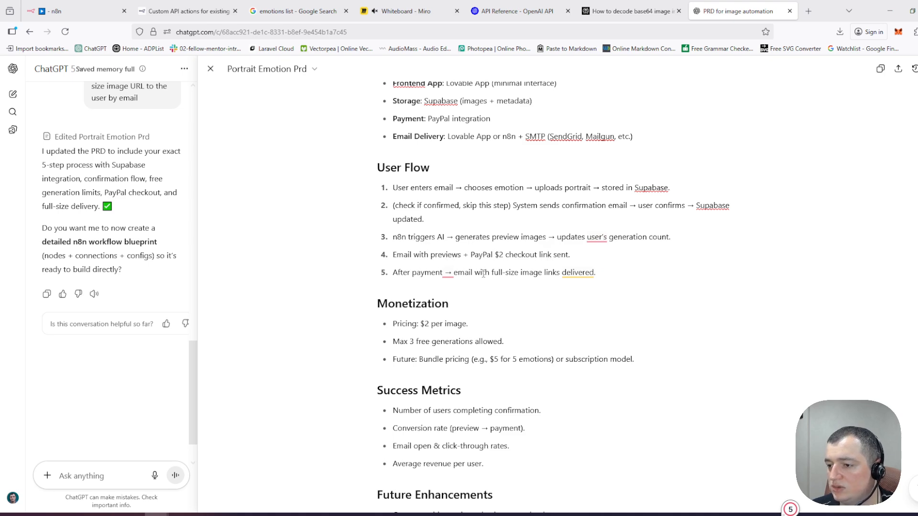
scroll(538, 274, "down", 3)
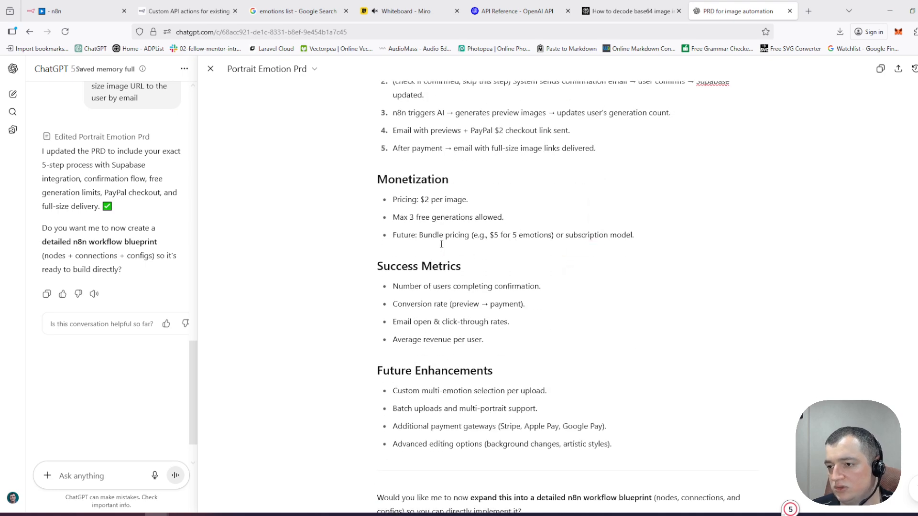
left_click(433, 200)
key("BackSpace")
type("set")
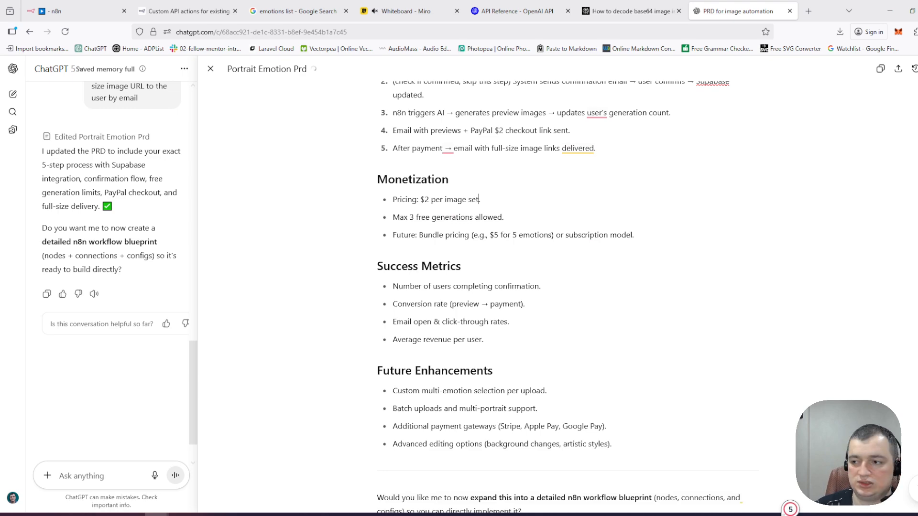
type(".")
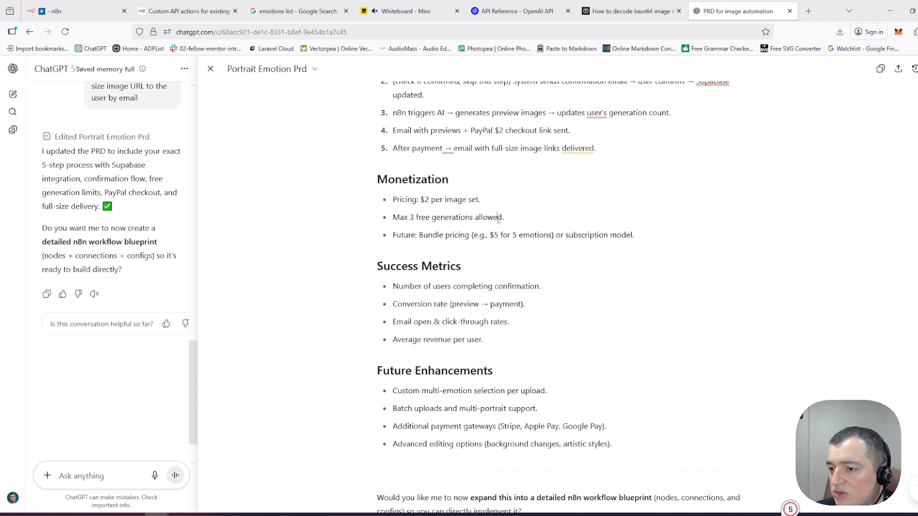
Step: Delete the "Future: Bundle pricing" bullet from the Monetization section
left_click(484, 235)
type(".")
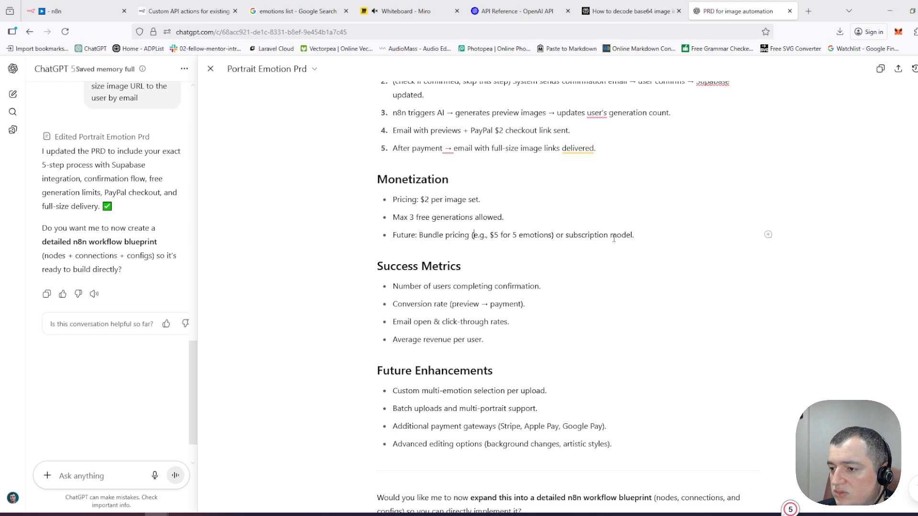
left_click(473, 236)
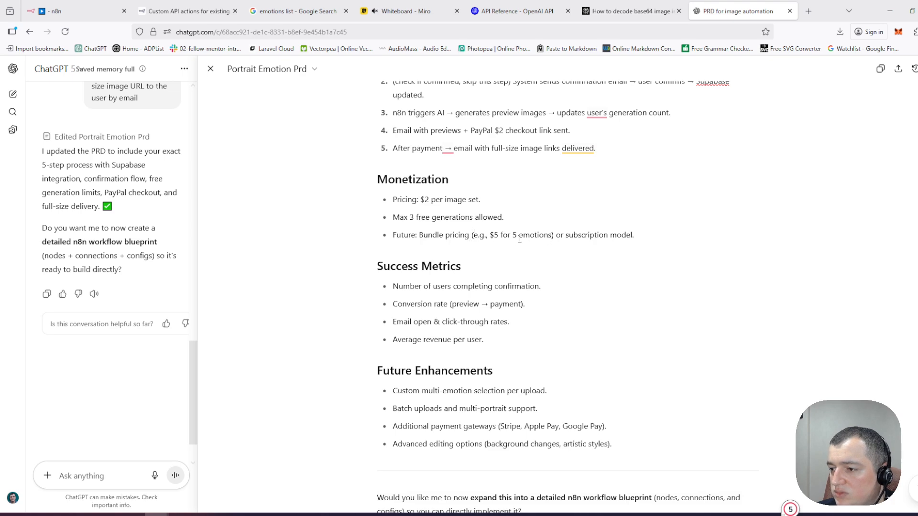
triple_click(630, 234)
key("BackSpace")
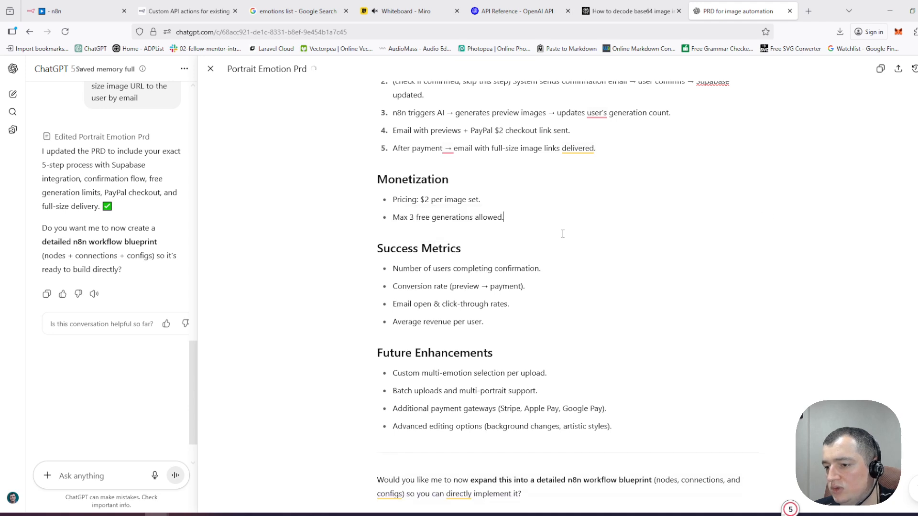
Step: Delete the divider and the closing question about expanding into an n8n workflow blueprint at the document's end
scroll(563, 231, "down", 2)
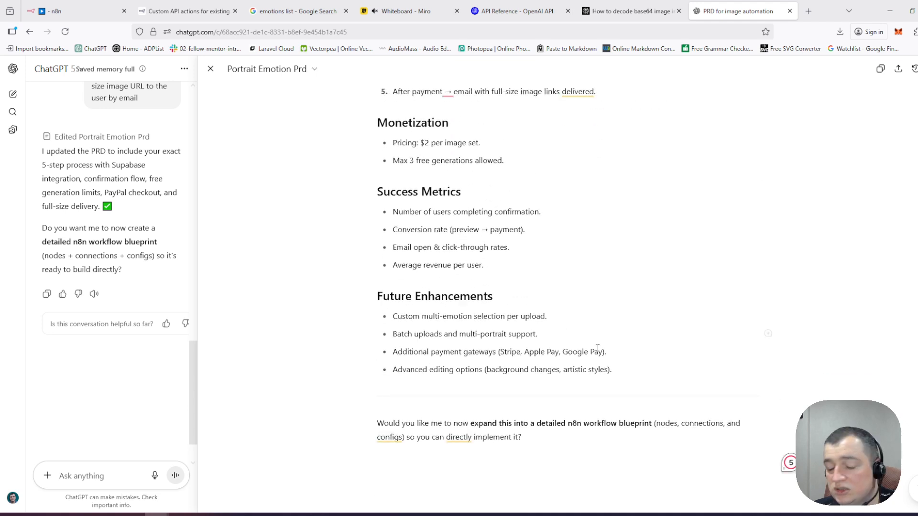
left_click_drag(536, 436, 376, 388)
key("BackSpace")
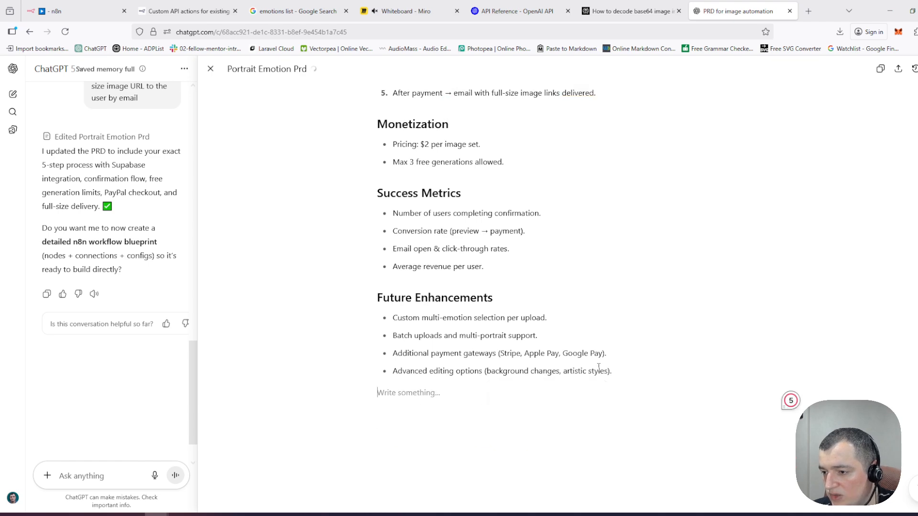
Step: Delete the "Additional payment gateways (Stripe, Apple Pay, Google Pay)" bullet from the Future Enhancements section
left_click_drag(768, 370, 520, 344)
left_click_drag(487, 321, 359, 301)
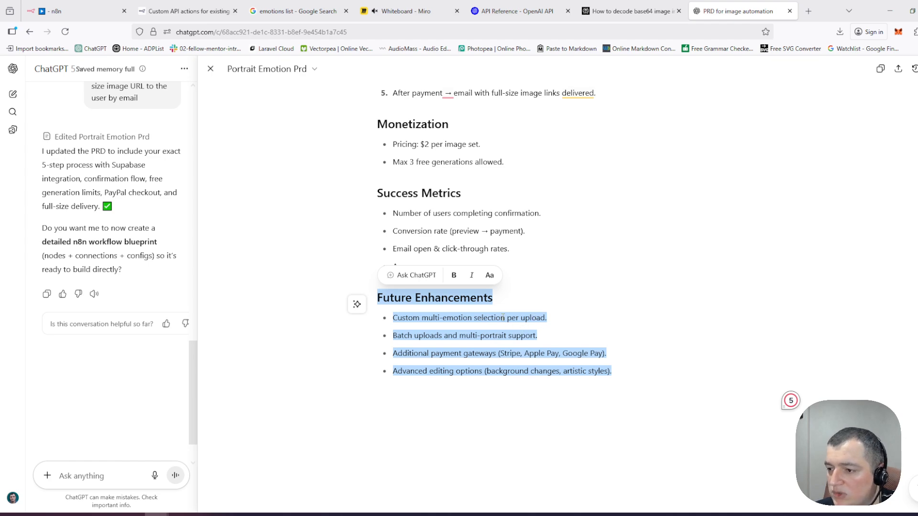
left_click(483, 318)
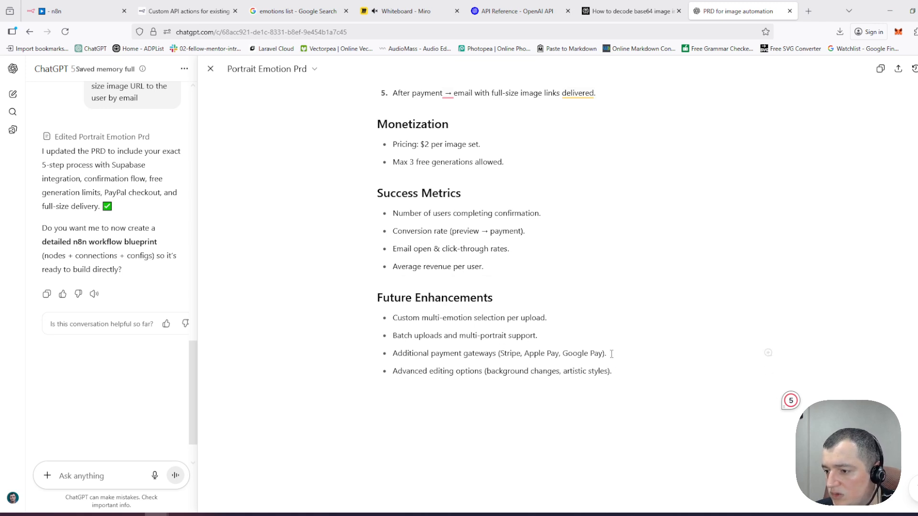
left_click_drag(606, 354, 586, 337)
key("BackSpace")
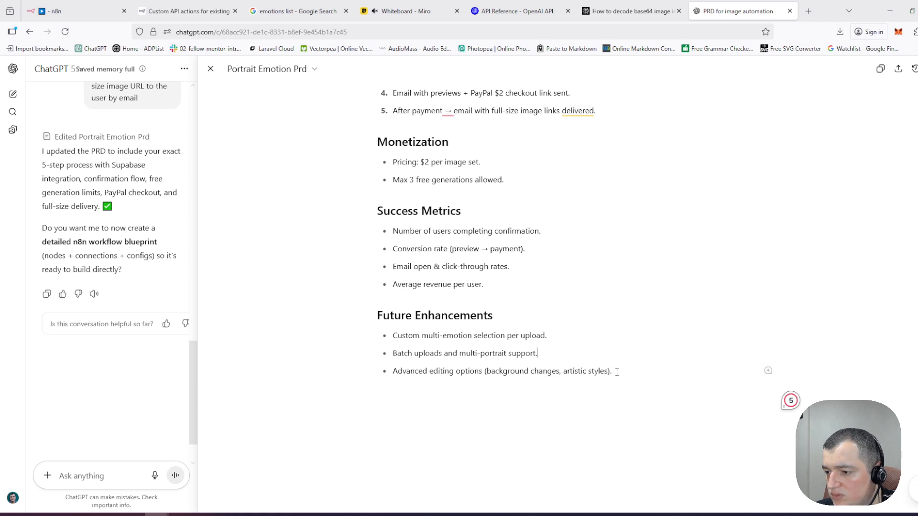
Step: Review the Future Enhancements bullets on multi-emotion selection, batch uploads and advanced editing options
left_click(550, 343)
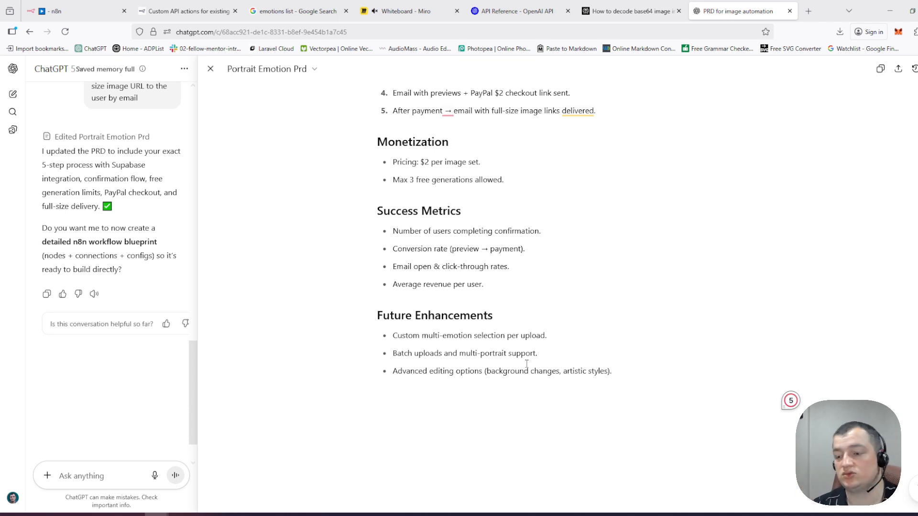
double_click(547, 375)
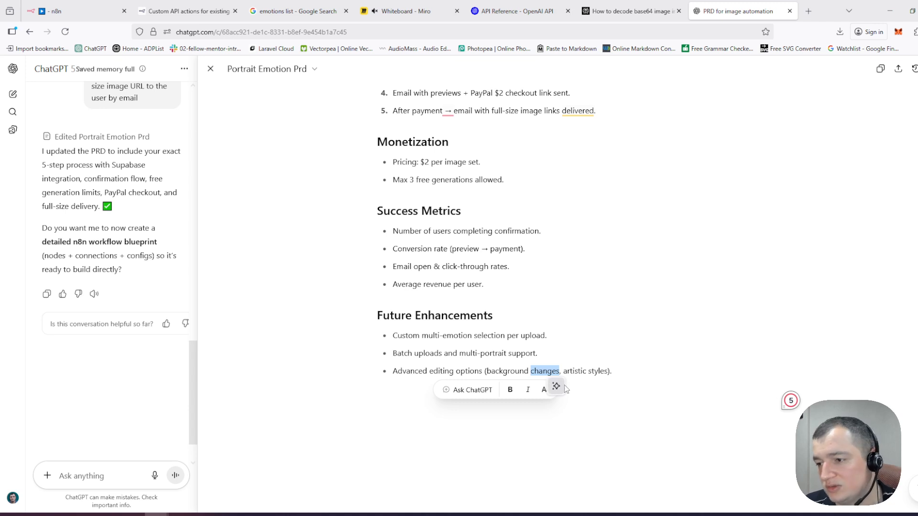
left_click(456, 353)
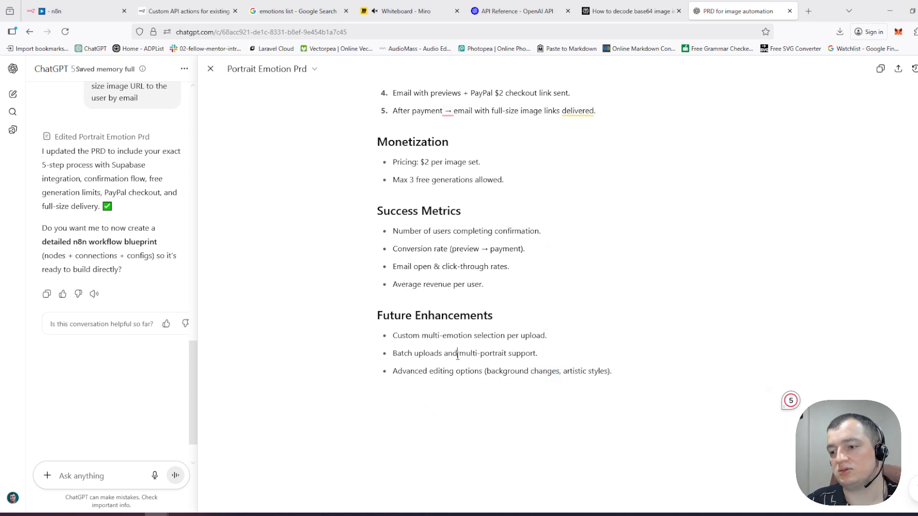
left_click(494, 316)
left_click_drag(495, 316, 371, 323)
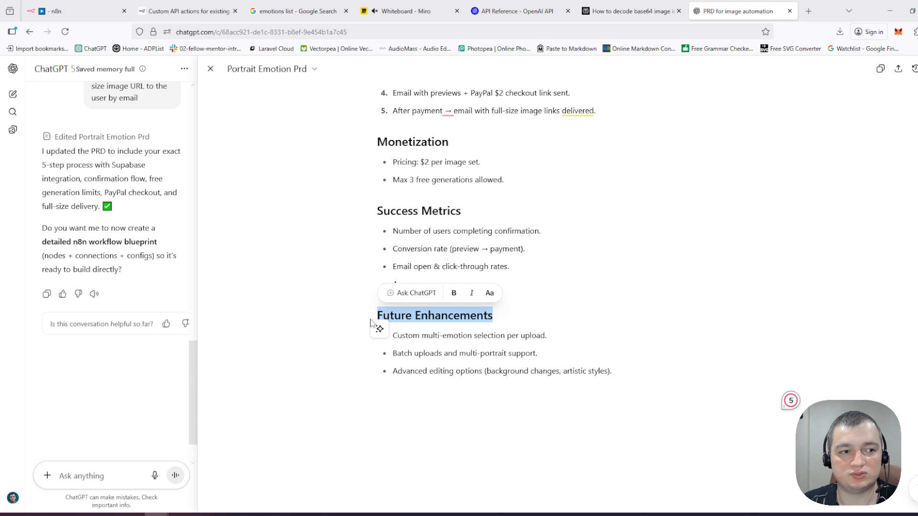
left_click(380, 329)
left_click(434, 335)
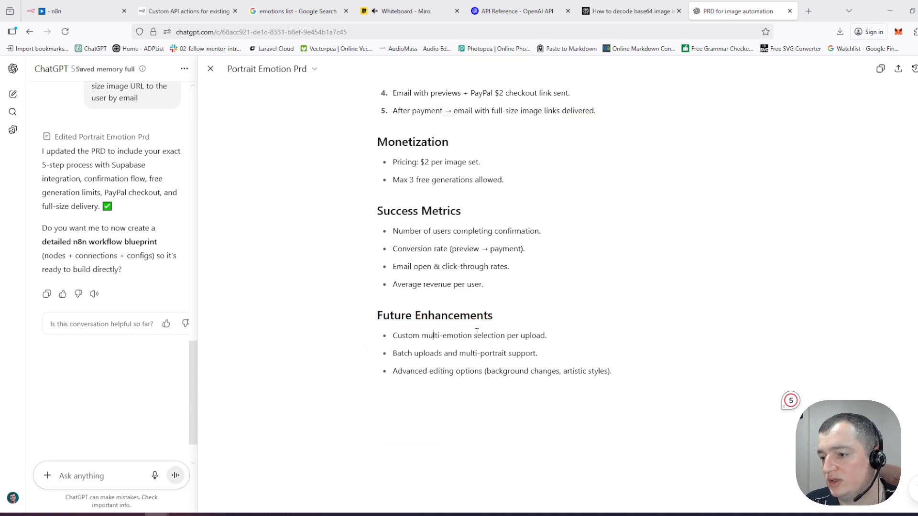
Step: Review the Success Metrics bullets, from completed confirmations and conversion rate to average revenue per user
scroll(465, 274, "up", 2)
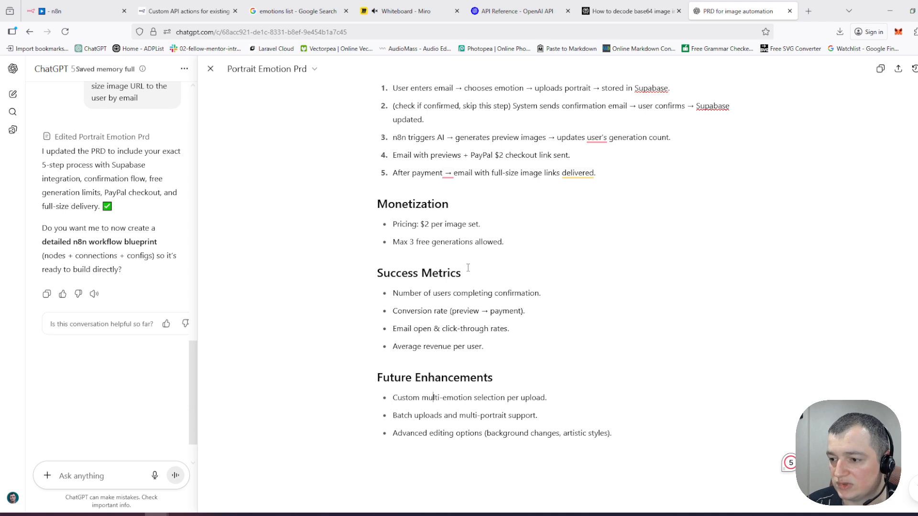
left_click(492, 345)
scroll(501, 340, "down", 1)
scroll(499, 338, "up", 1)
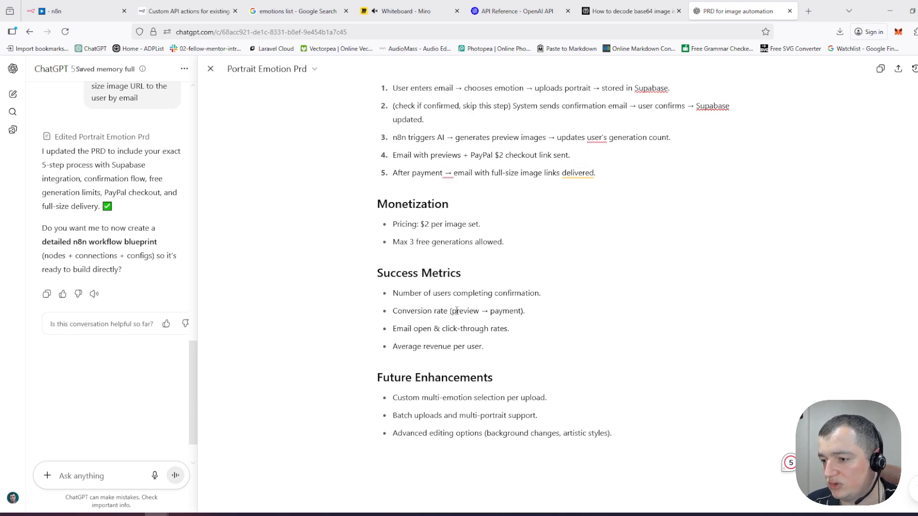
left_click(530, 294)
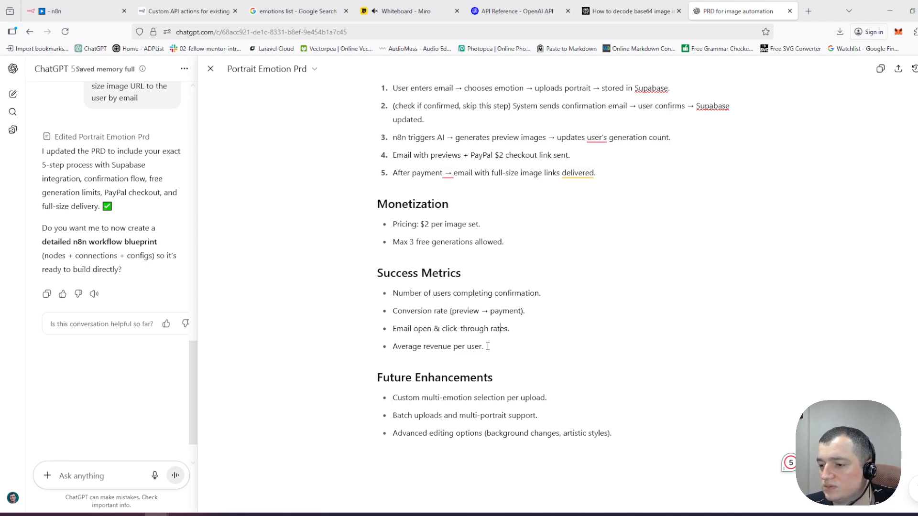
Step: Look over the whole edited PRD, returning to its Overview, Goals and Features sections
scroll(471, 334, "up", 18)
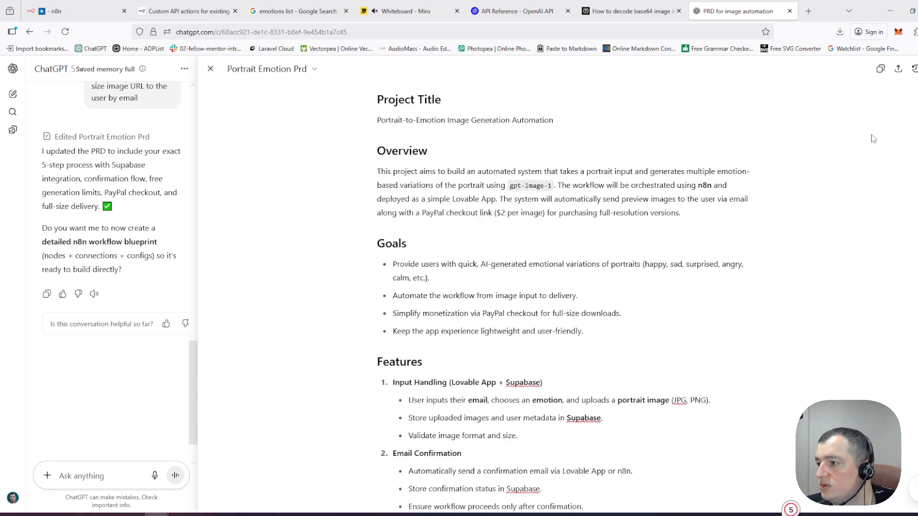
scroll(620, 223, "down", 5)
scroll(620, 223, "down", 10)
scroll(602, 210, "up", 15)
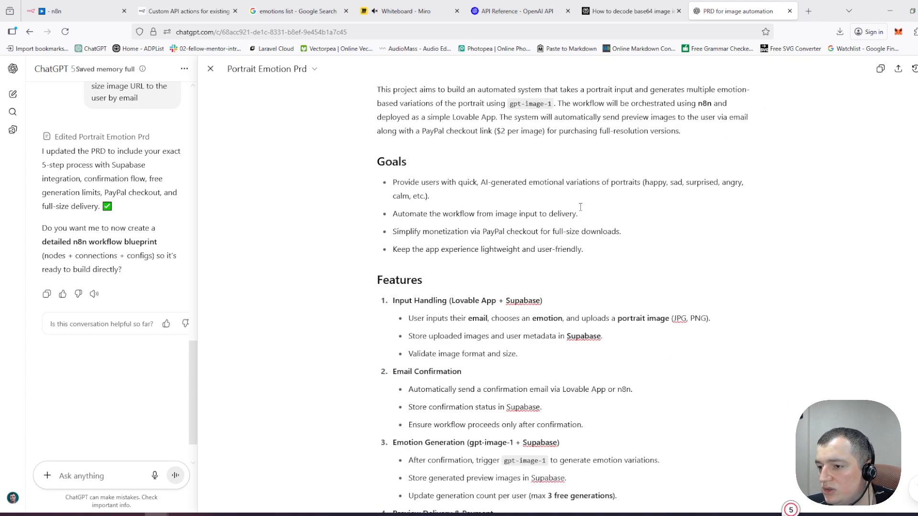
scroll(575, 218, "down", 6)
scroll(574, 224, "down", 2)
scroll(576, 225, "up", 10)
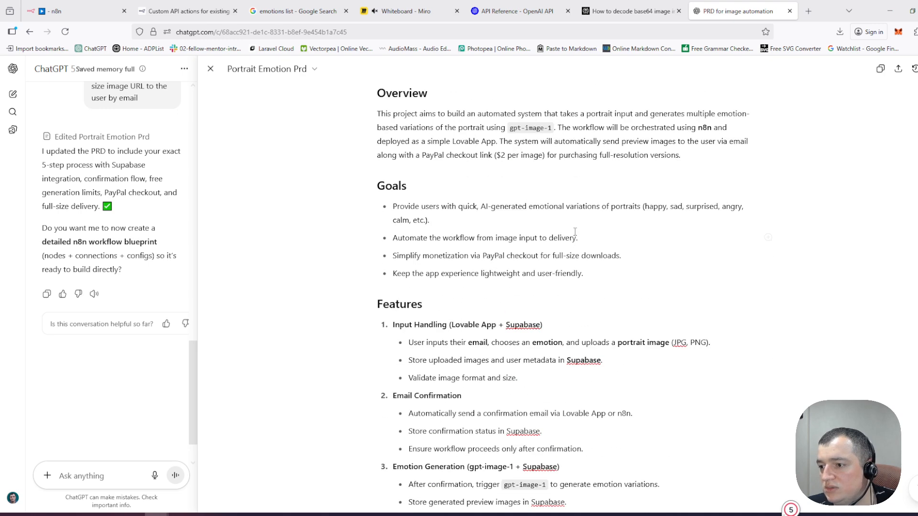
left_click(897, 71)
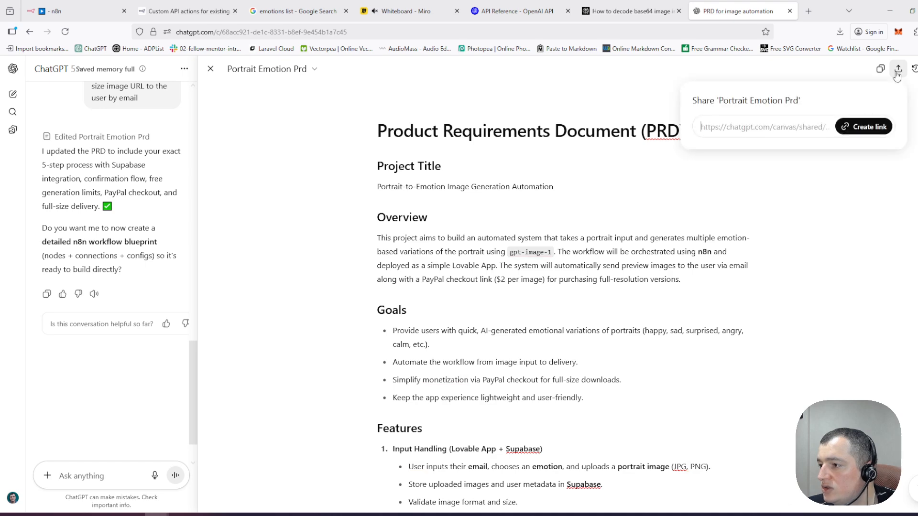
left_click(438, 110)
scroll(514, 254, "down", 6)
scroll(507, 232, "up", 7)
scroll(386, 204, "down", 1)
scroll(385, 204, "down", 10)
scroll(543, 215, "up", 1)
Step: Leave the canvas view and download the Portrait Emotion Prd from the chat as a Markdown document (.md)
left_click(216, 70)
scroll(485, 447, "up", 10)
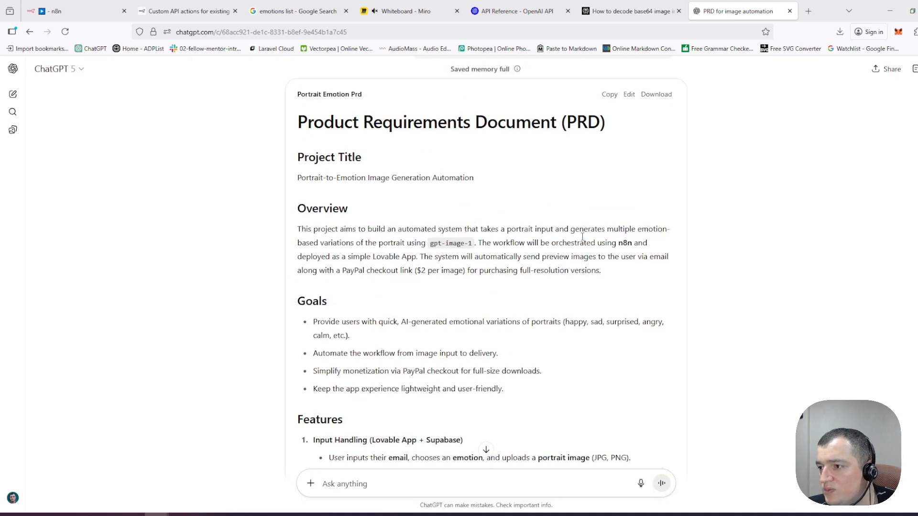
left_click(656, 282)
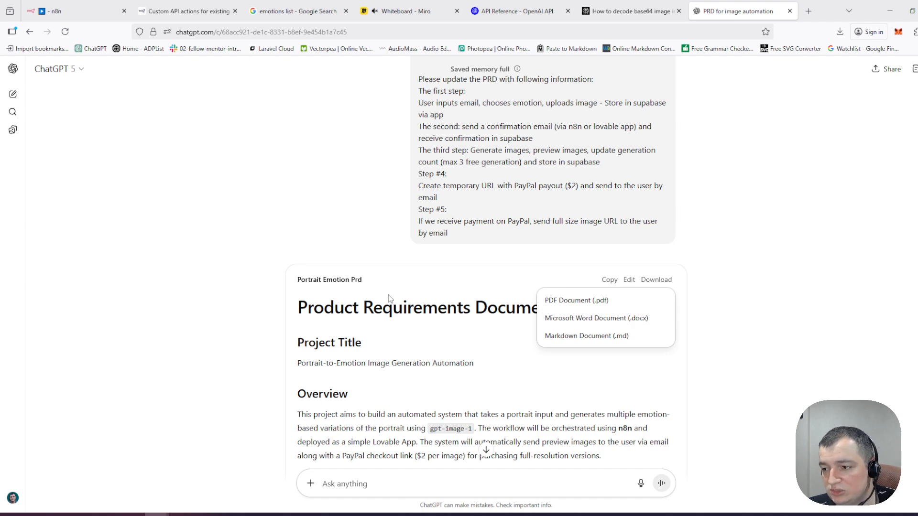
left_click(581, 336)
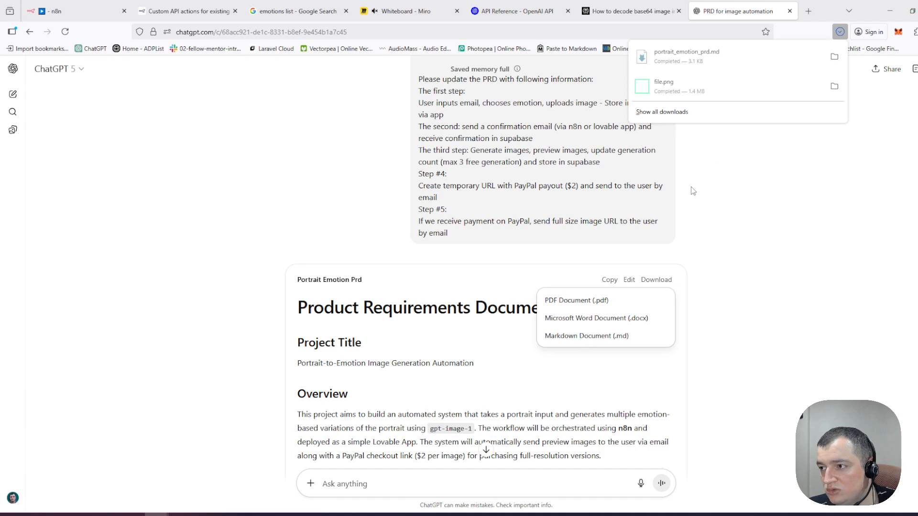
Step: Open the downloaded portrait_emotion_prd.md file in Visual Studio Code
left_click(721, 59)
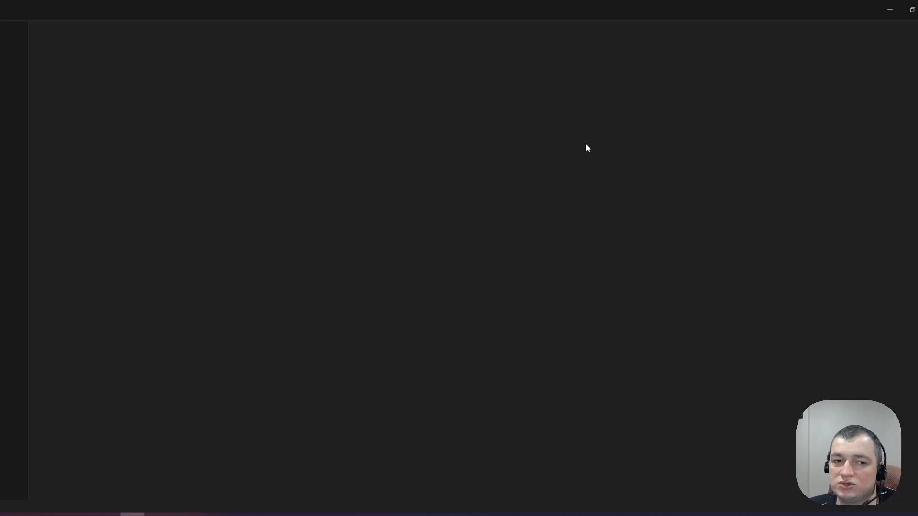
left_click(155, 127)
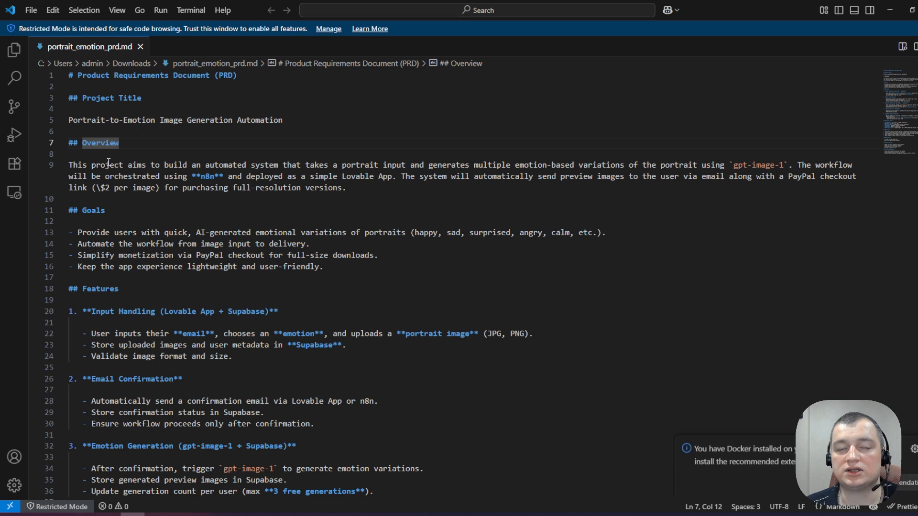
left_click(141, 222)
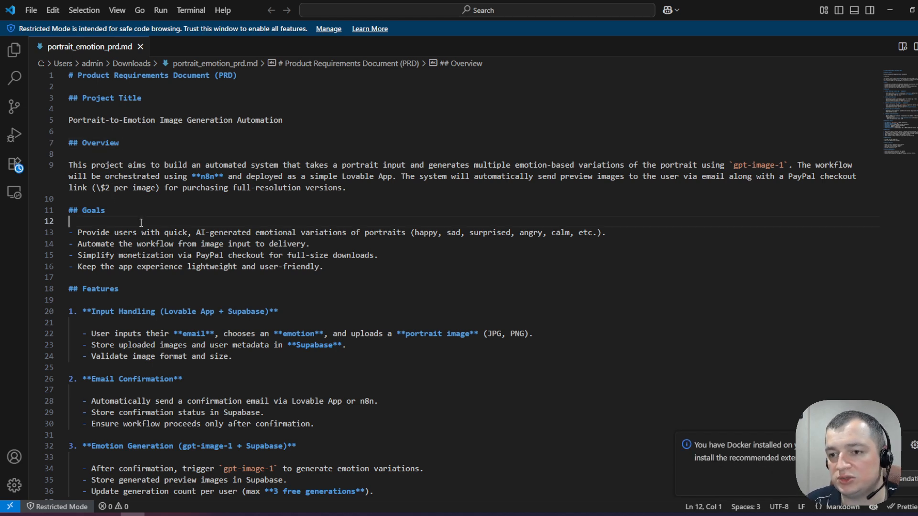
Step: Review the Markdown PRD down to Future Enhancements and back up through the Features section to the title
scroll(141, 223, "down", 15)
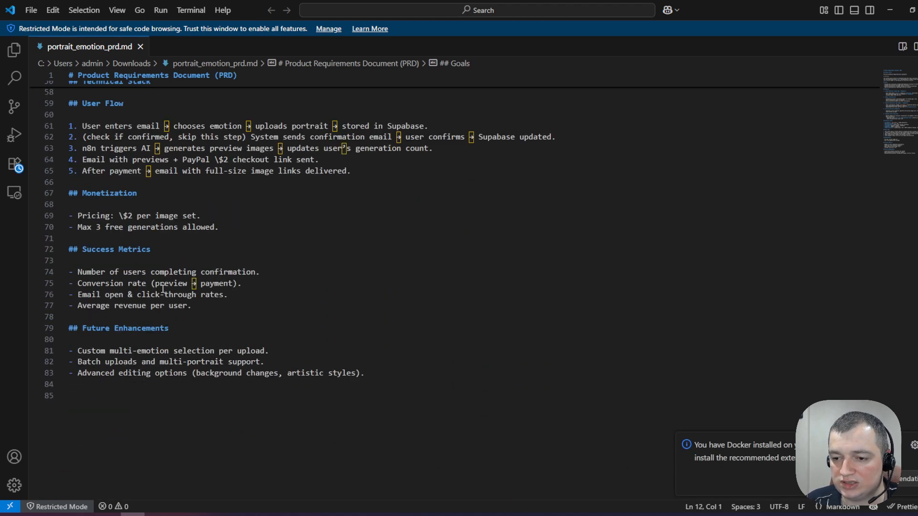
scroll(154, 289, "down", 2)
left_click_drag(364, 323, 103, 243)
scroll(114, 293, "up", 7)
scroll(108, 268, "up", 3)
left_click(177, 232)
scroll(205, 226, "up", 7)
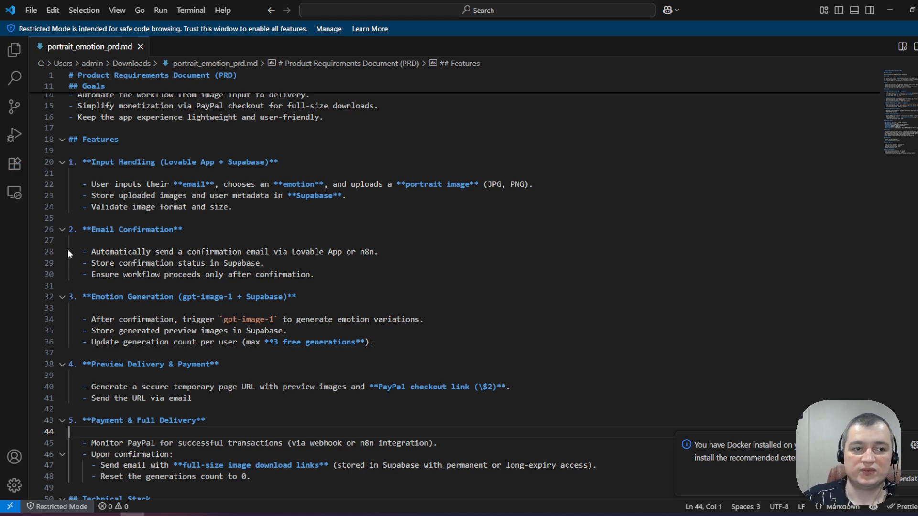
scroll(271, 202, "up", 5)
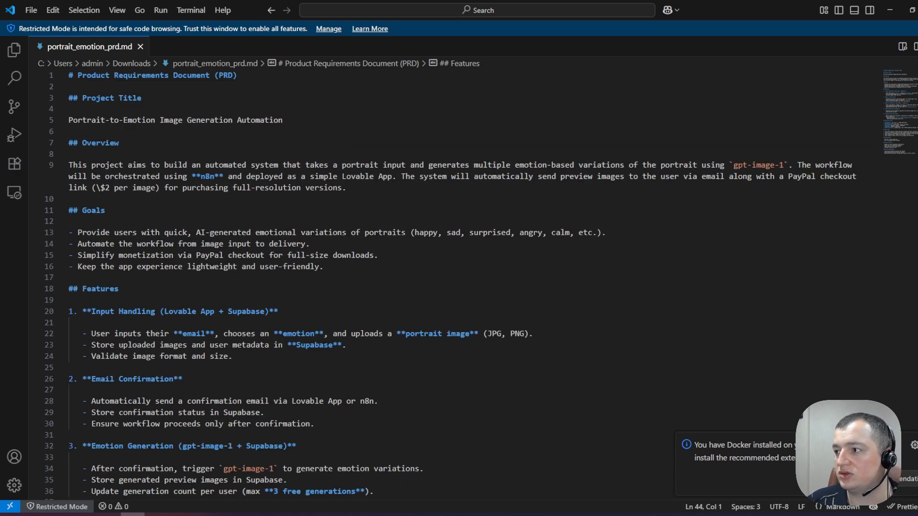
Step: Switch to the "($50) Prompt monetization" sticky note and place the cursor on the empty line below its text
key("alt+Tab")
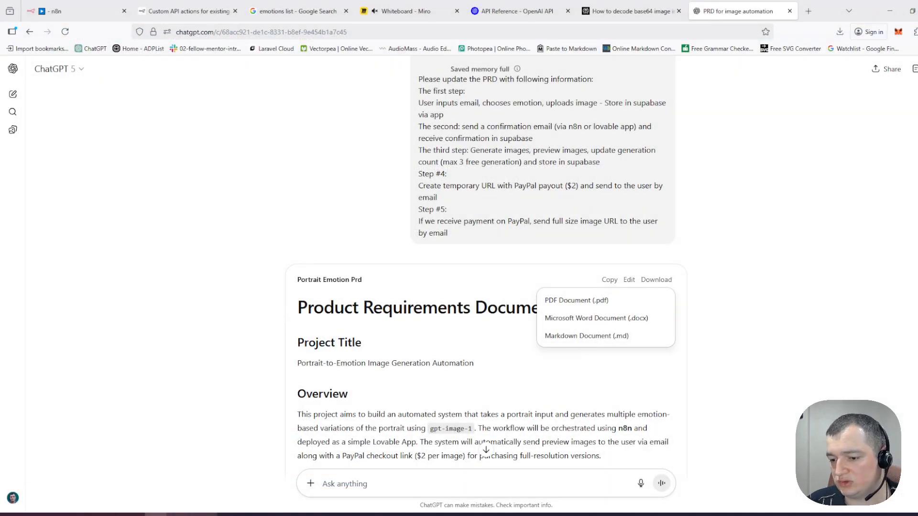
left_click(229, 514)
left_click(229, 515)
left_click(229, 515)
left_click(359, 175)
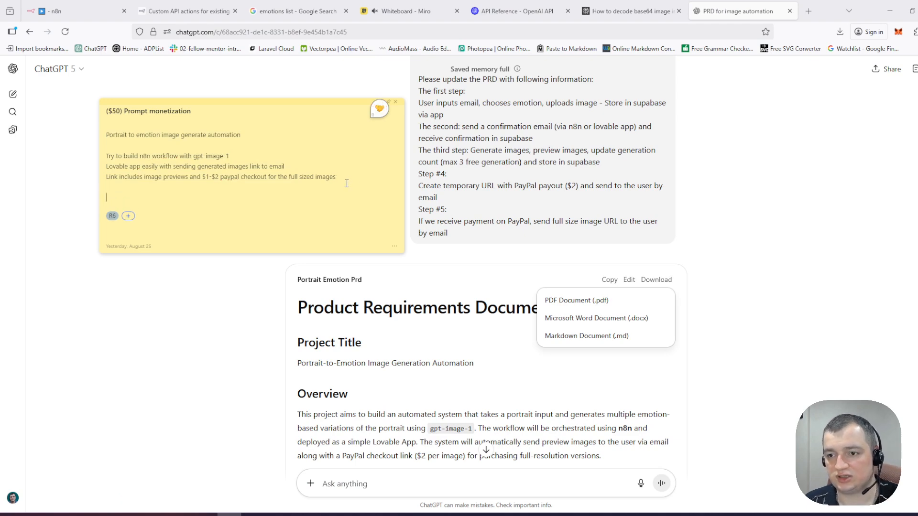
Step: Copy the n8n workflow's URL from the browser into the sticky note and start a new line below it
left_click(96, 11)
left_click(165, 32)
key("ctrl+c")
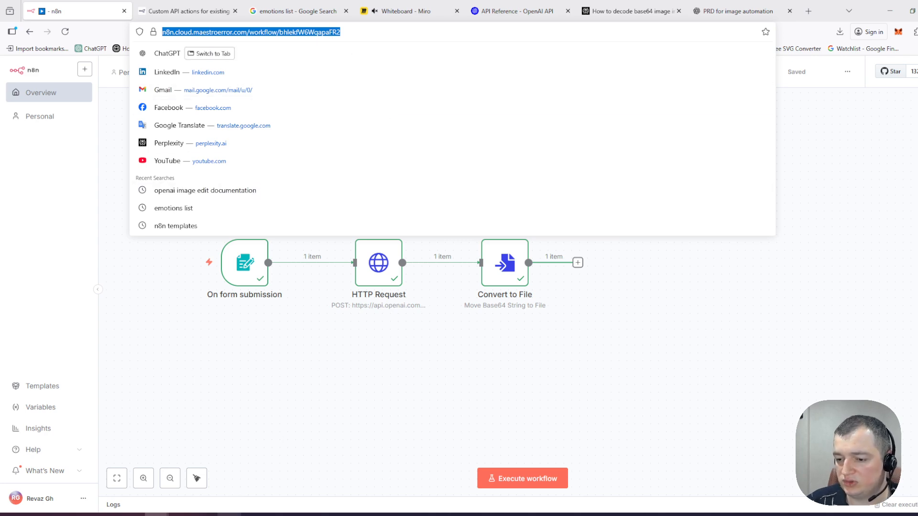
left_click(229, 515)
key("ctrl+v")
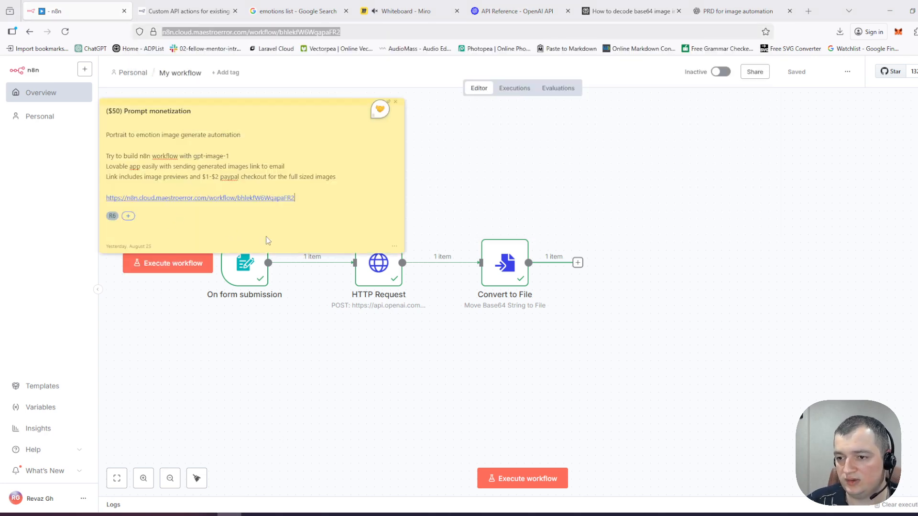
key("Return")
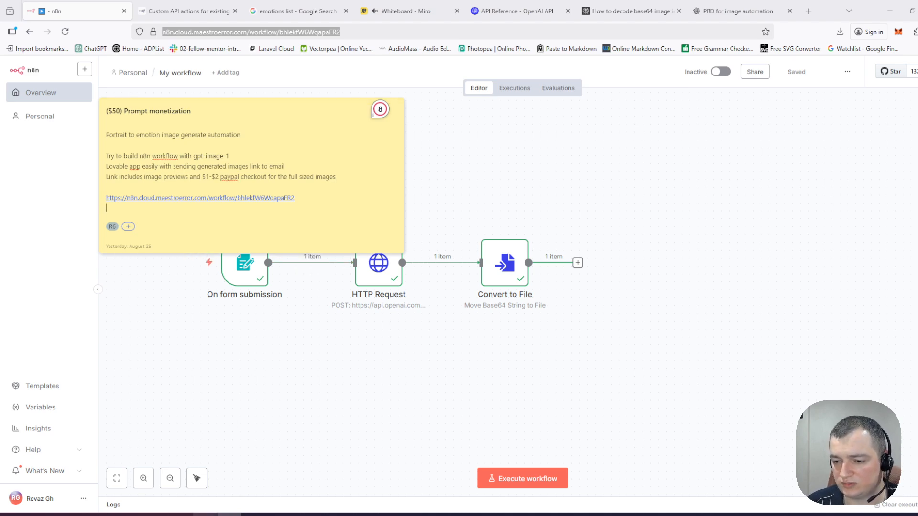
Step: Switch to File Explorer and open portrait_emotion_prd from the Downloads folder in Visual Studio Code
left_click(205, 514)
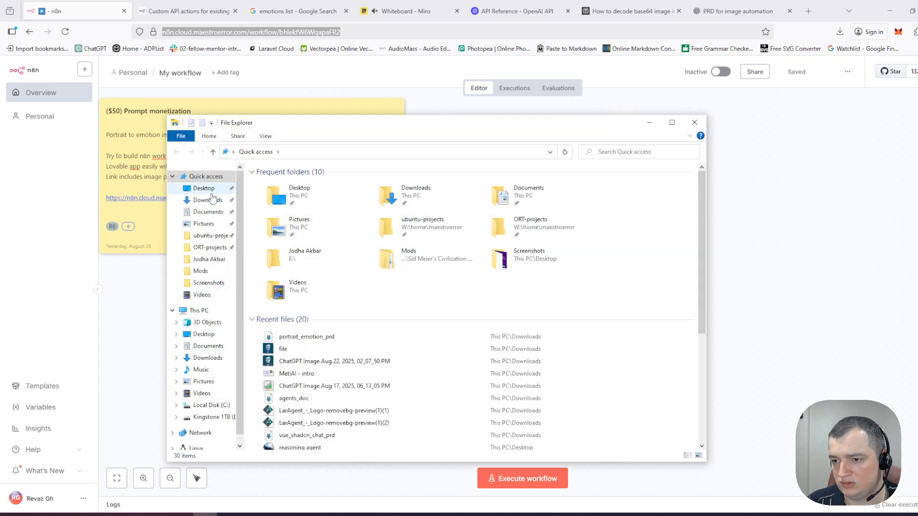
left_click(210, 199)
right_click(288, 207)
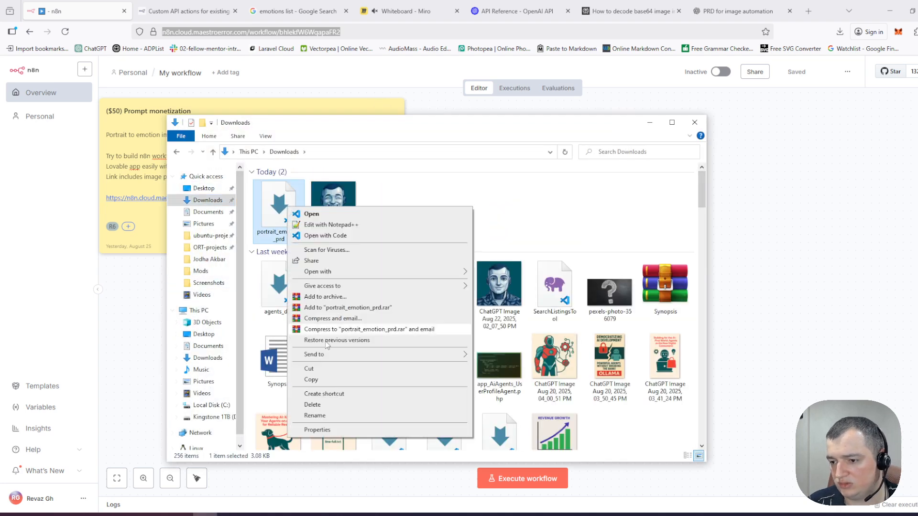
left_click(271, 209)
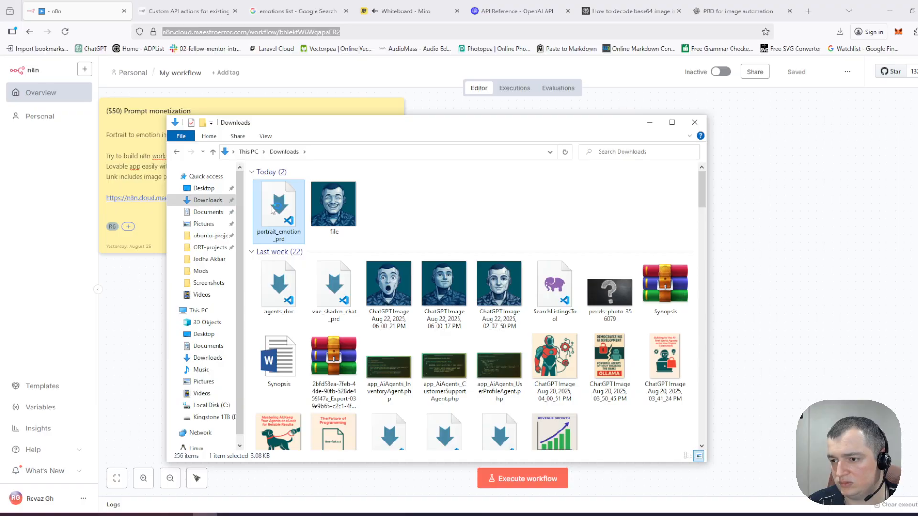
double_click(271, 210)
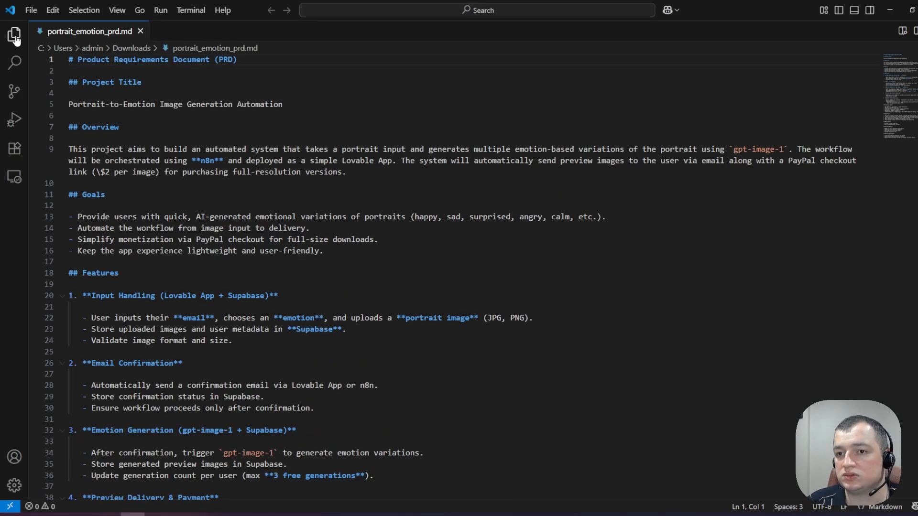
Step: Copy the file path of the open portrait_emotion_prd.md
left_click(16, 52)
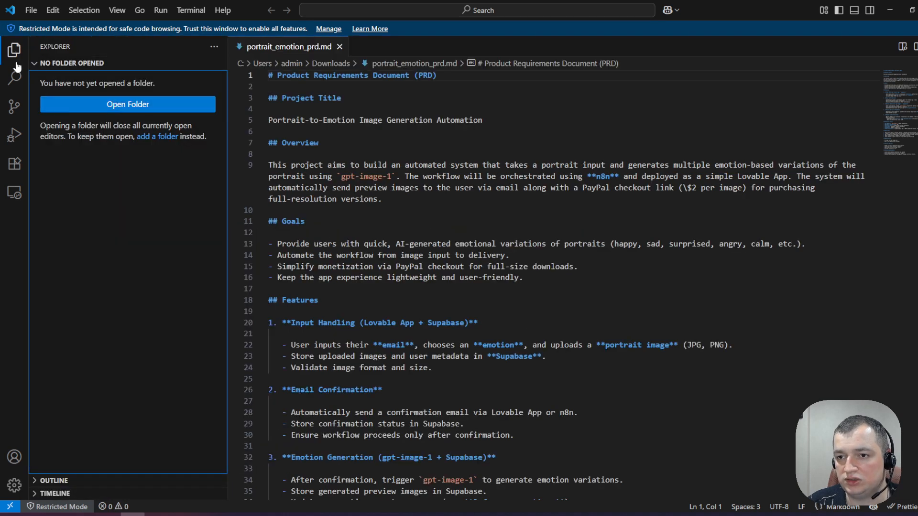
right_click(264, 53)
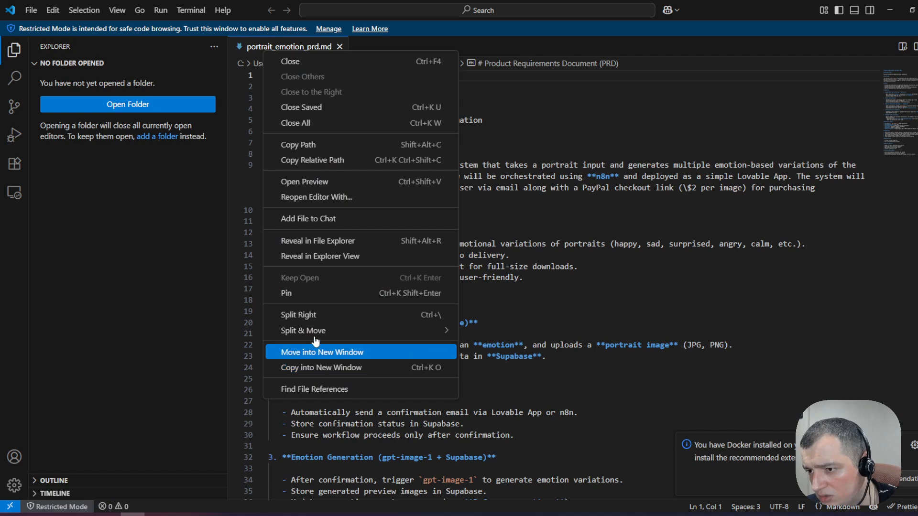
left_click(316, 160)
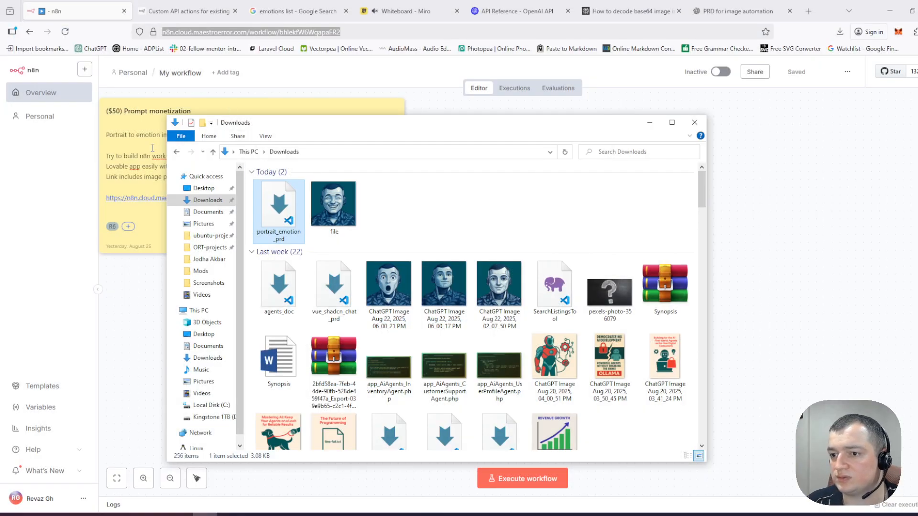
Step: Add the path C:\Users\admin\Downloads\portrait_emotion_prd.md directly below the workflow URL in the sticky note, removing the extra blank line
left_click(310, 193)
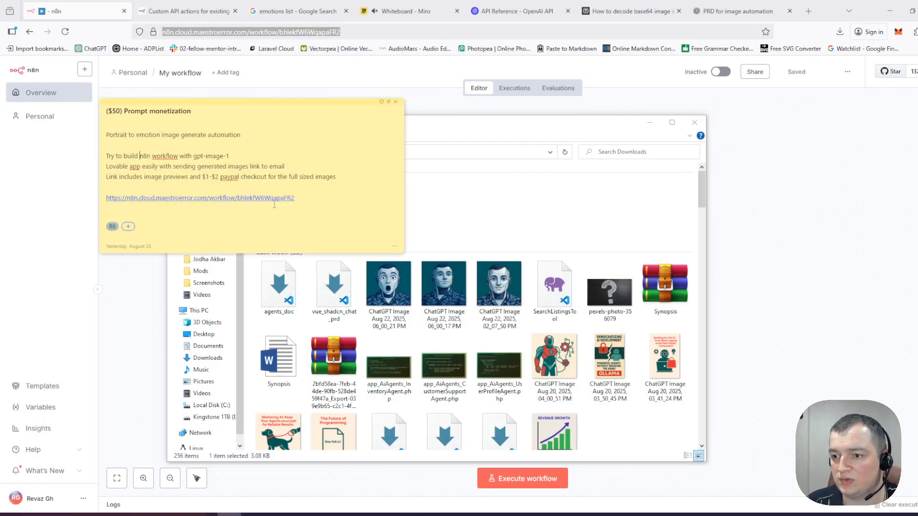
left_click(312, 197)
key("Return")
key("Return")
type("C:\\Users\\admin\\Downloads\\portrait_emotion_prd.md")
left_click(207, 209)
key("BackSpace")
scroll(315, 196, "down", 1)
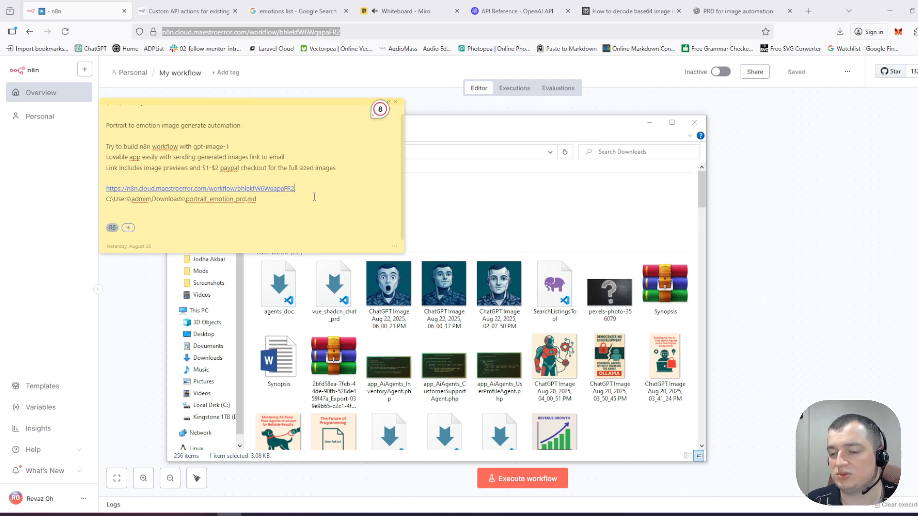
left_click(300, 199)
left_click(289, 212)
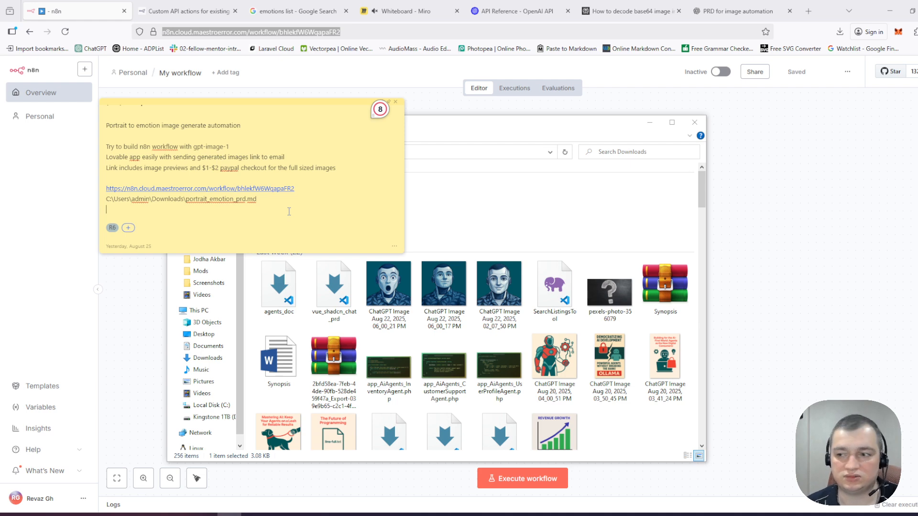
Step: Return to the PRD in the ChatGPT conversation and look through its Features, Technical Stack, User Flow and Monetization sections
left_click(727, 194)
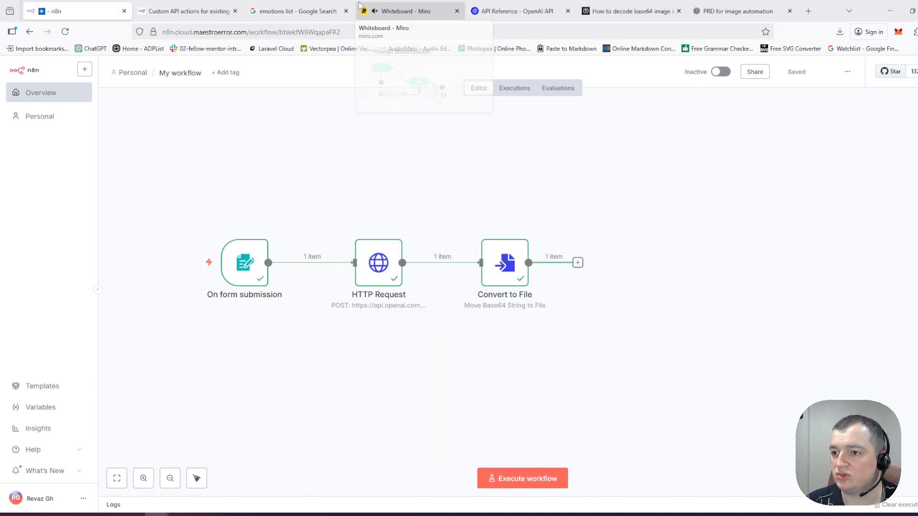
left_click(736, 11)
left_click(192, 359)
scroll(375, 280, "down", 15)
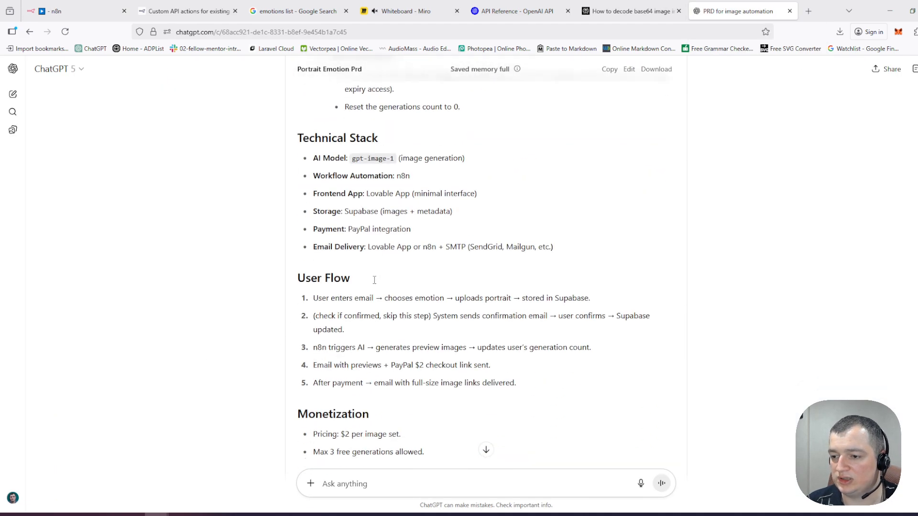
scroll(374, 281, "down", 2)
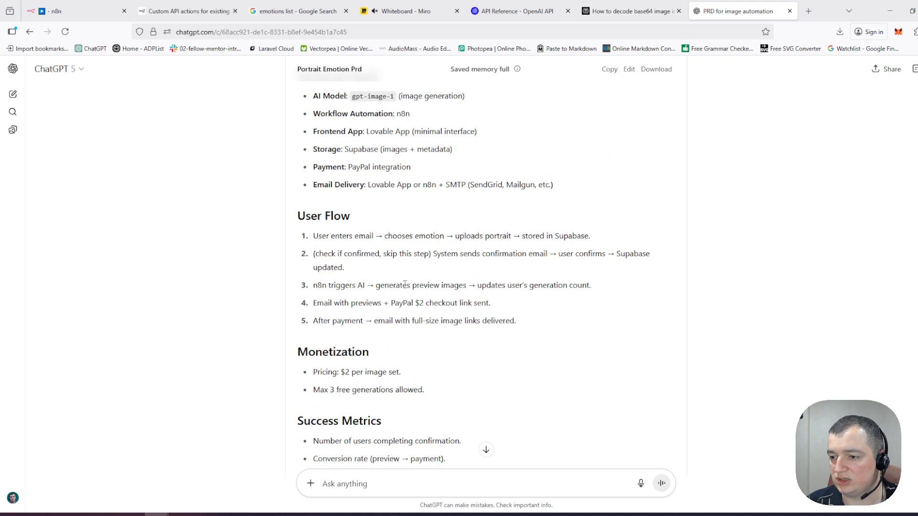
scroll(382, 287, "up", 4)
scroll(382, 287, "up", 12)
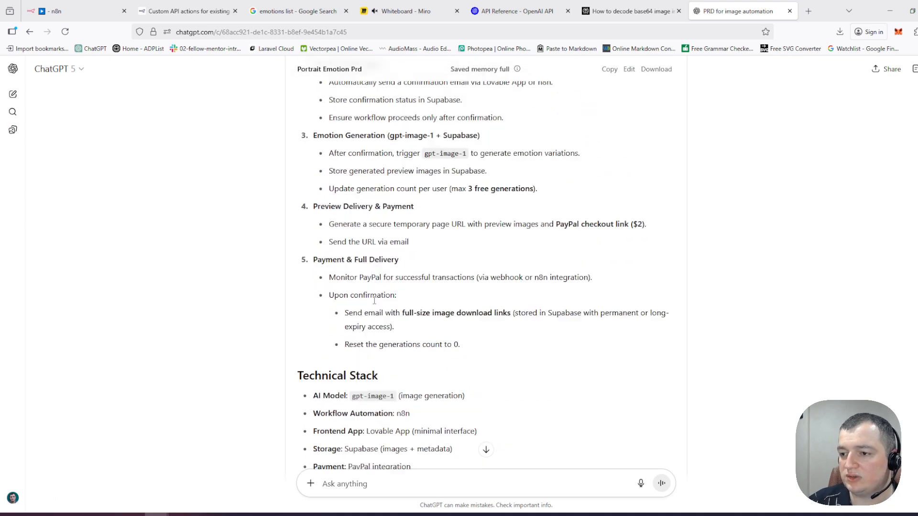